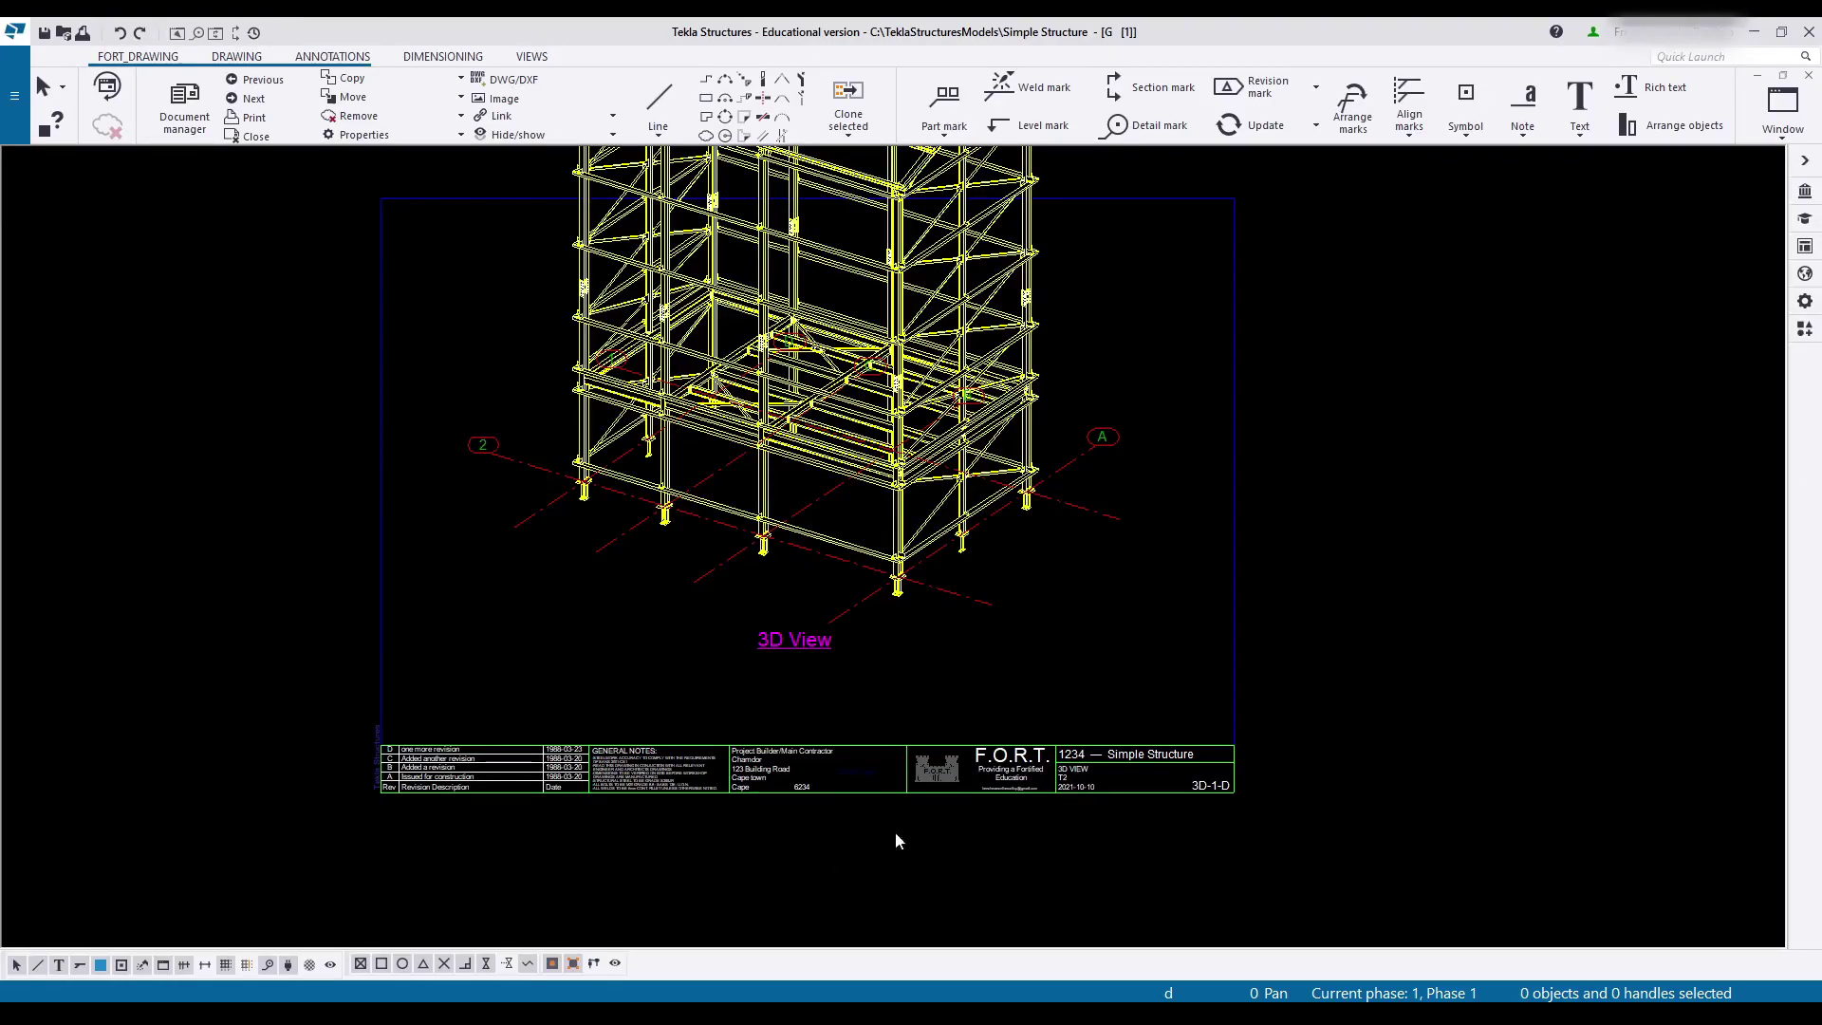
Step: Open the general arrangement drawing's properties and choose the a3 settings preset
middle_drag(977, 831, 978, 784)
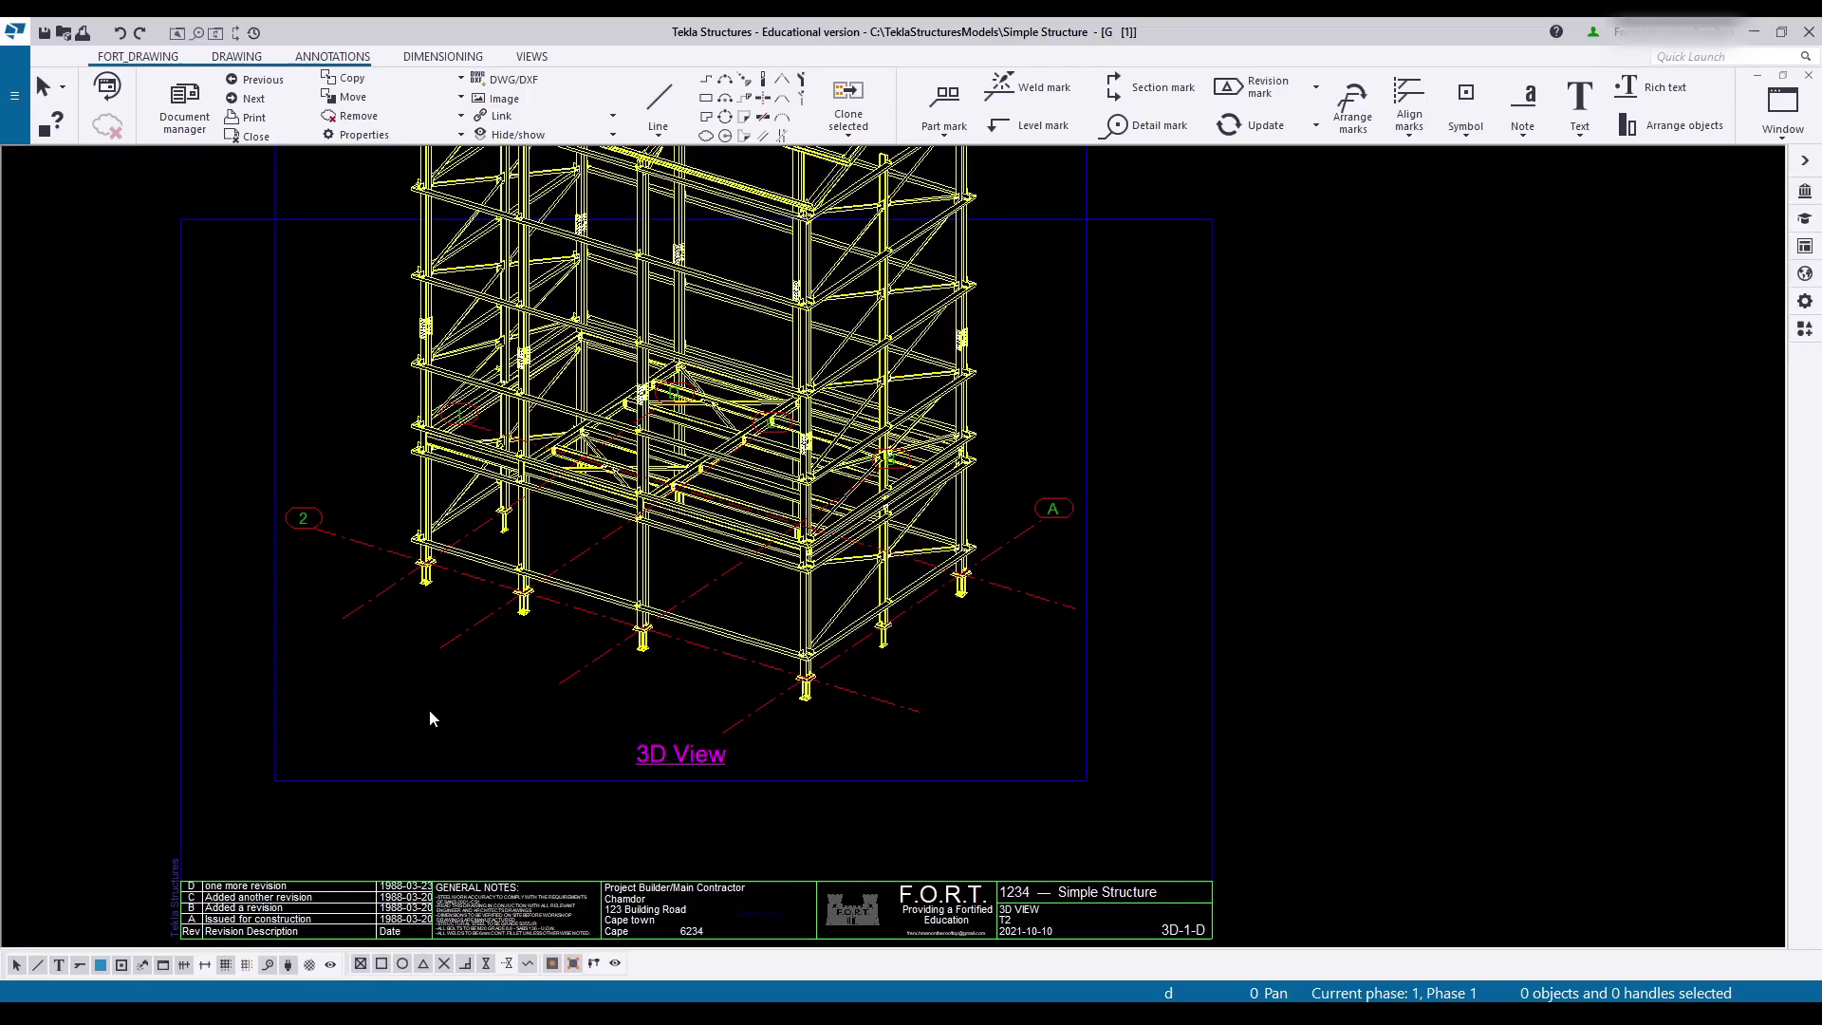
double_click(430, 711)
mouse_move(1249, 169)
mouse_down()
mouse_move(1421, 215)
mouse_move(1536, 178)
mouse_up()
middle_drag(716, 509, 642, 534)
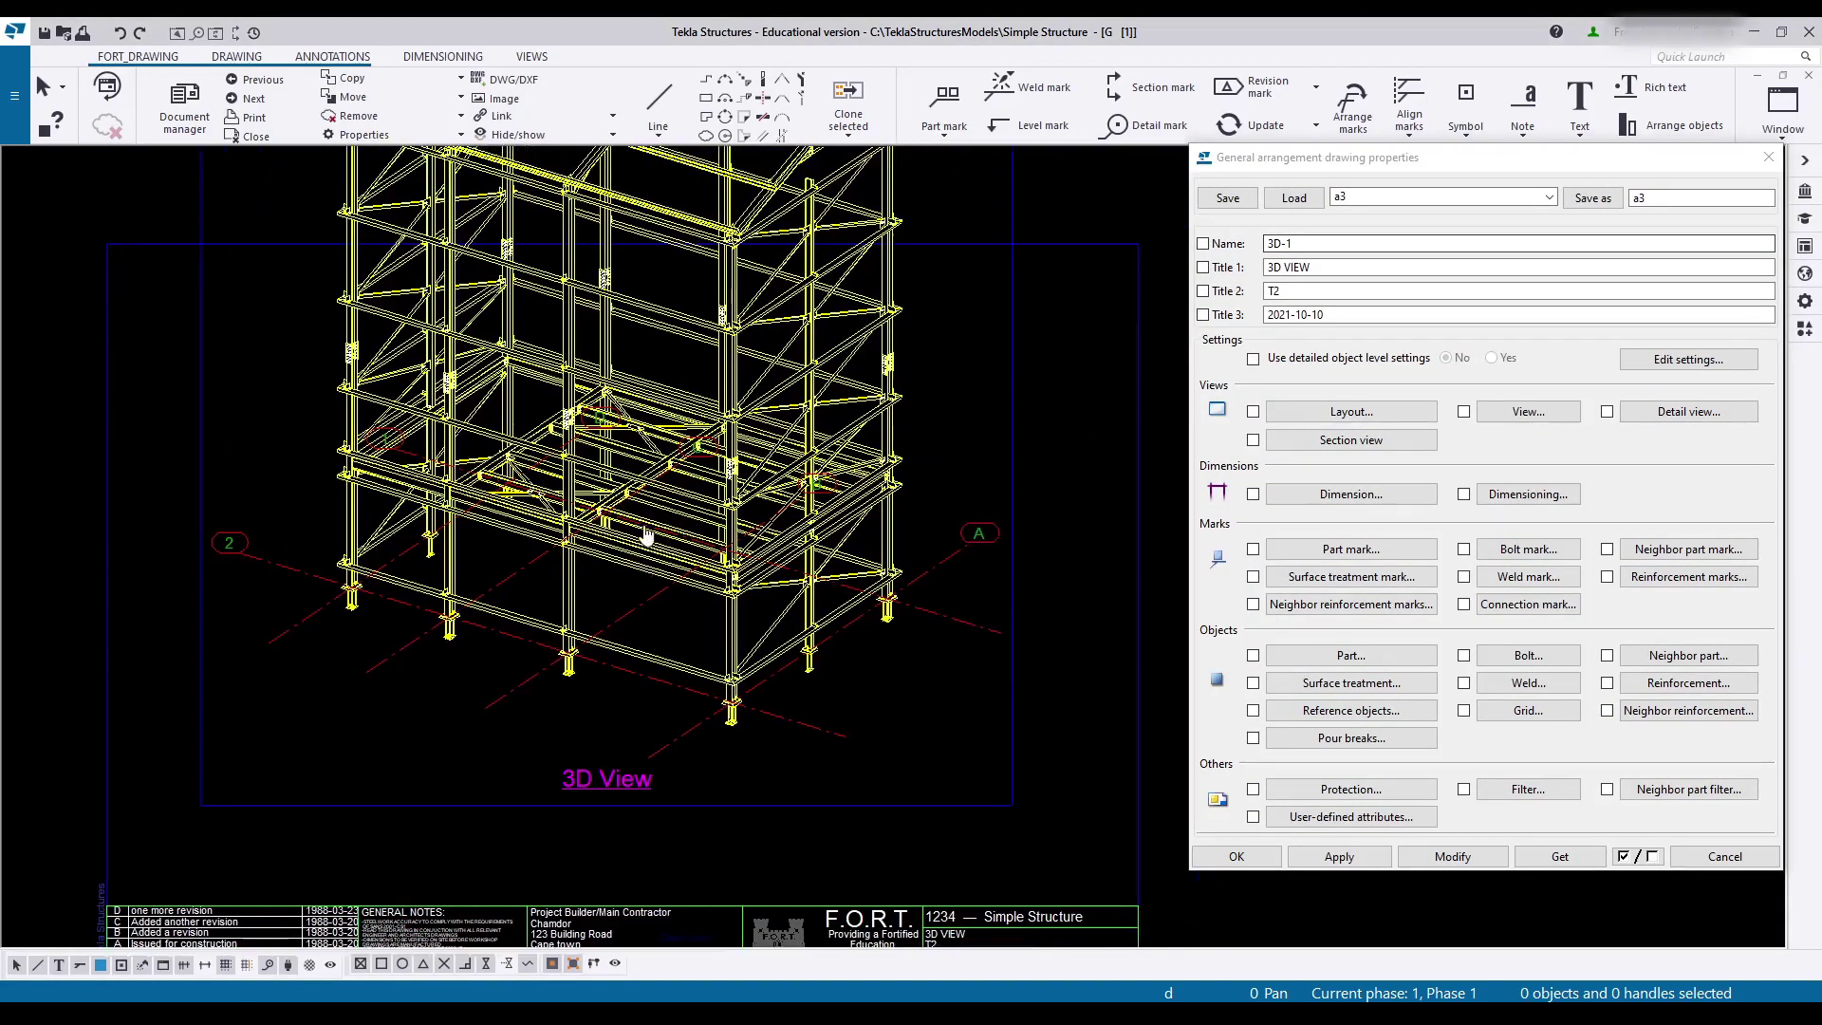
scroll(642, 534, down, 2)
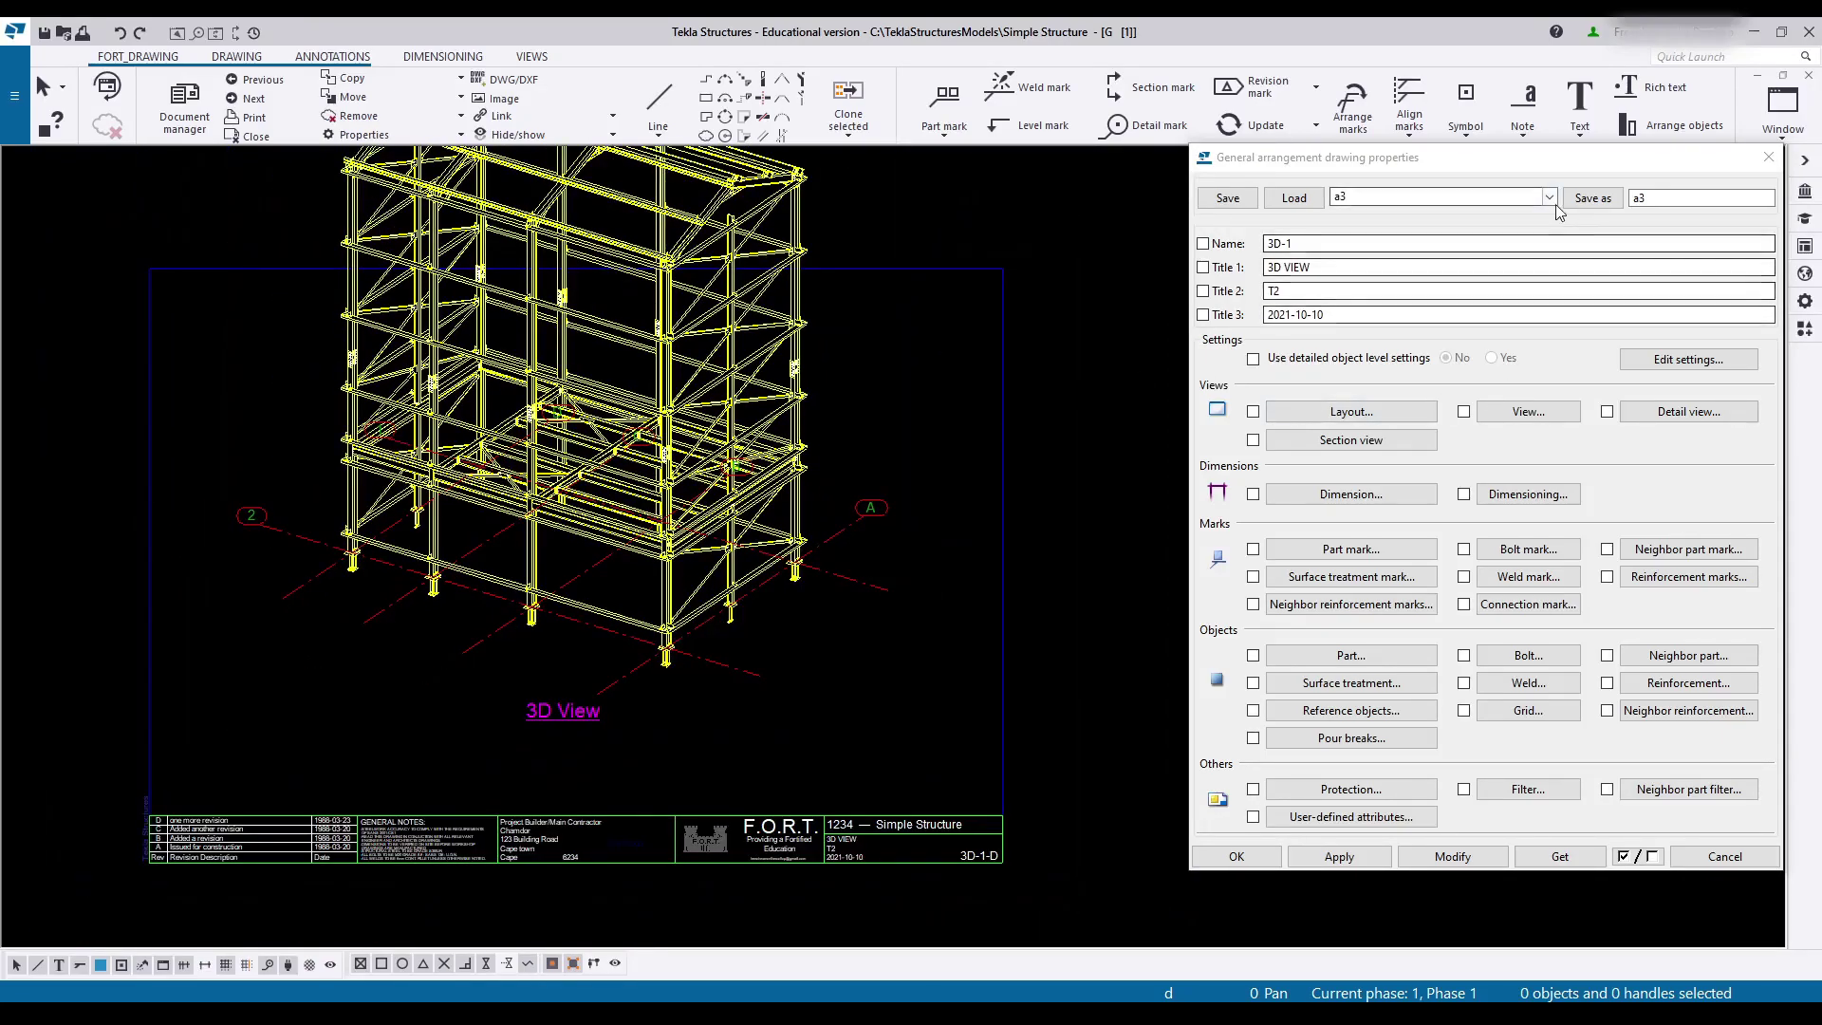
click(1557, 204)
click(1544, 204)
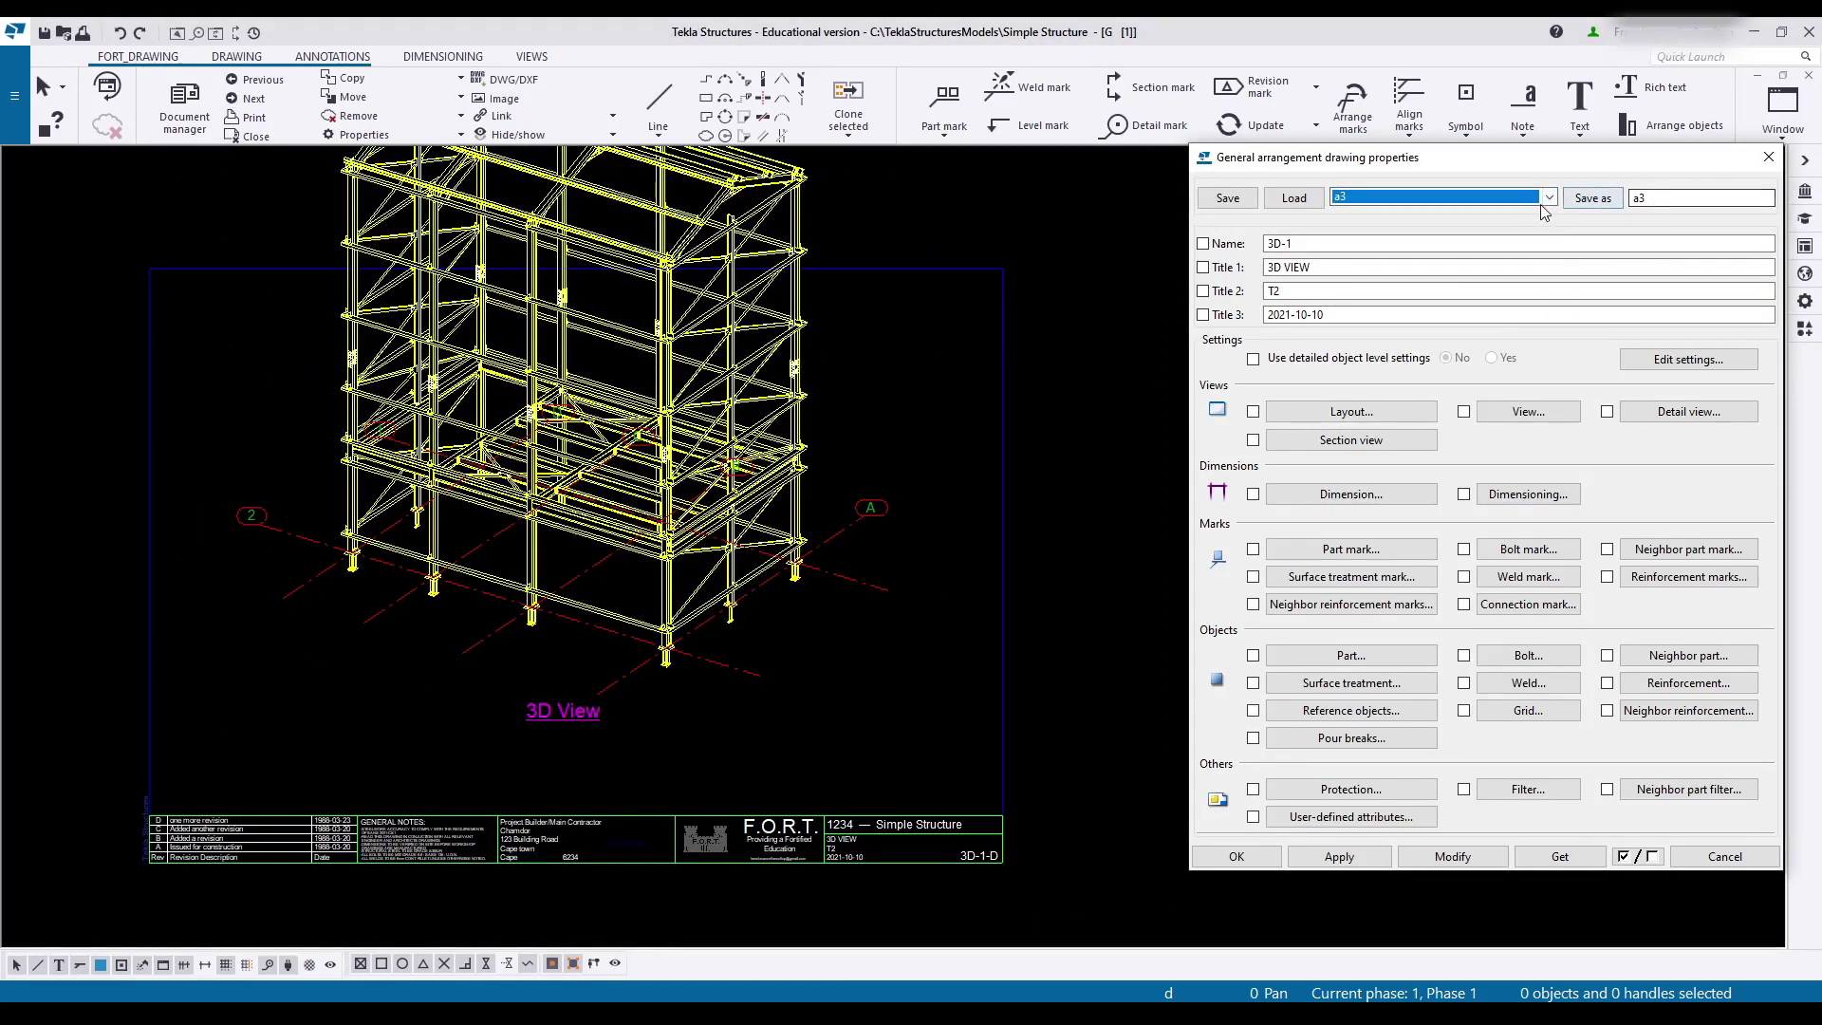
click(1544, 205)
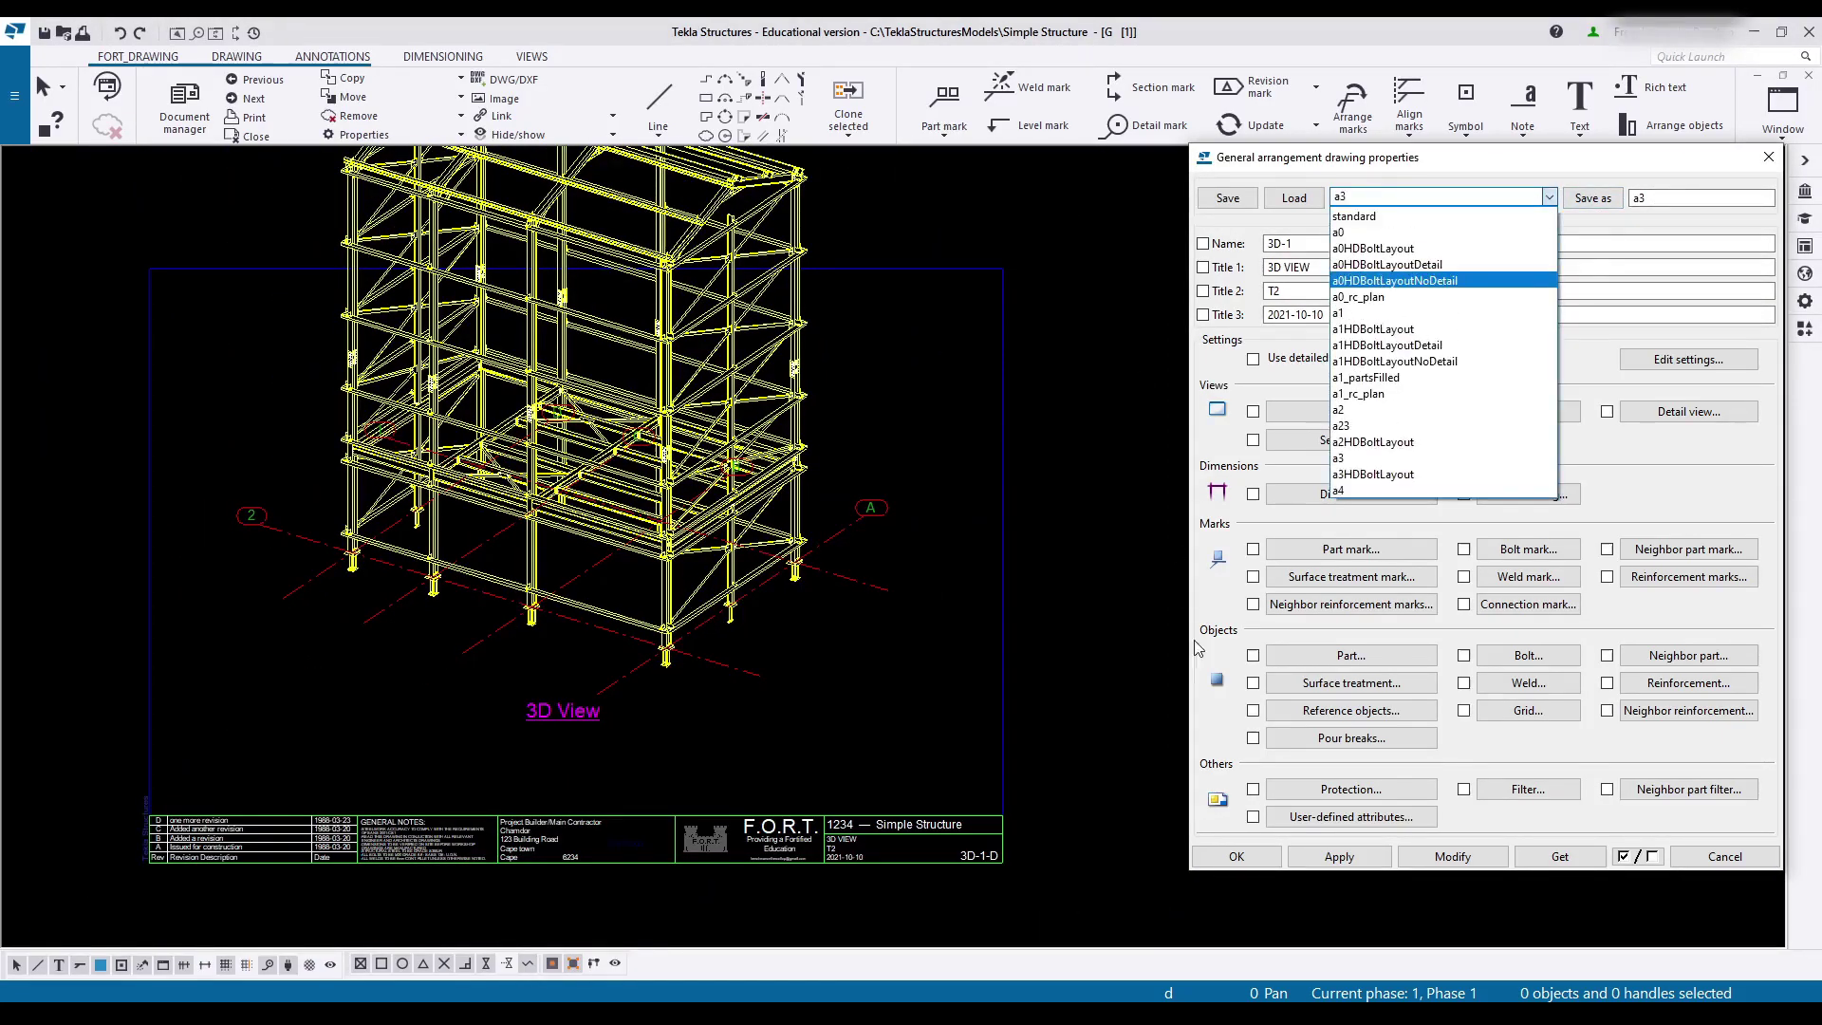
click(1366, 458)
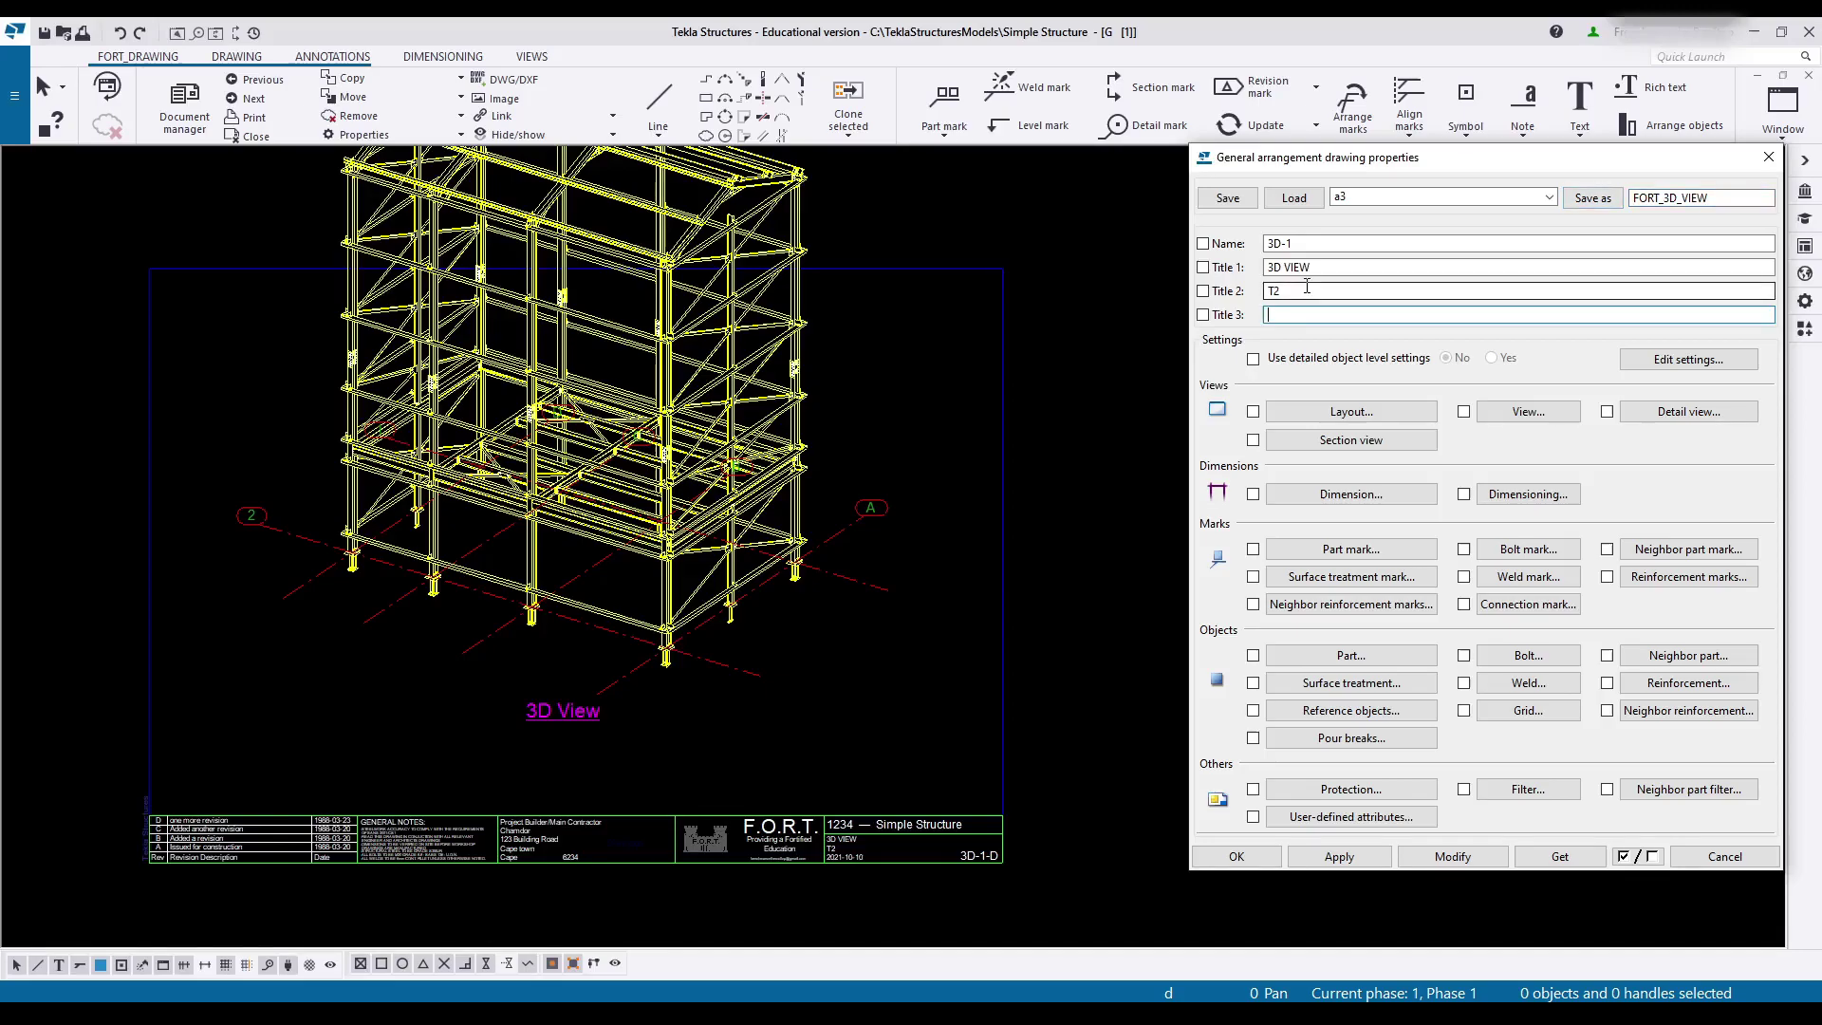
Step: Clear Title 2 and Title 3, set the drawing name to 3D-001, and save the properties as FORT_3D_VIEW
key(BackSpace)
drag(1306, 288, 1275, 236)
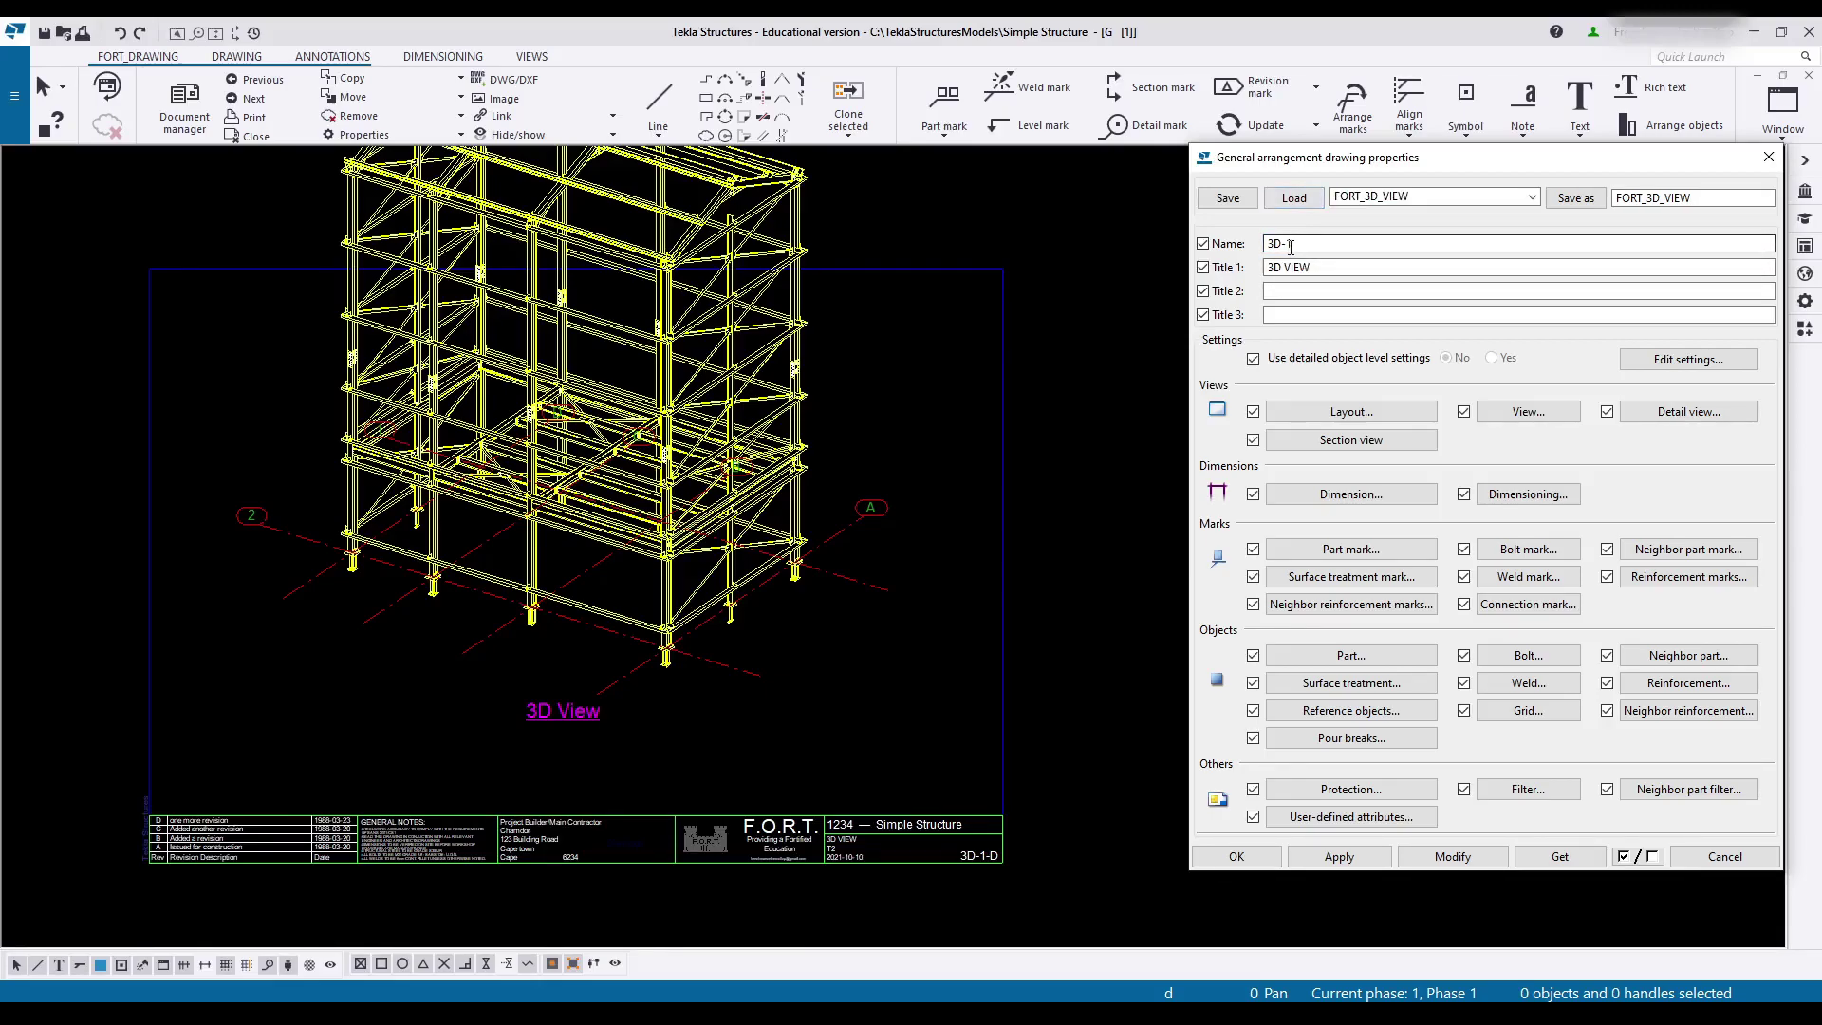
click(1291, 244)
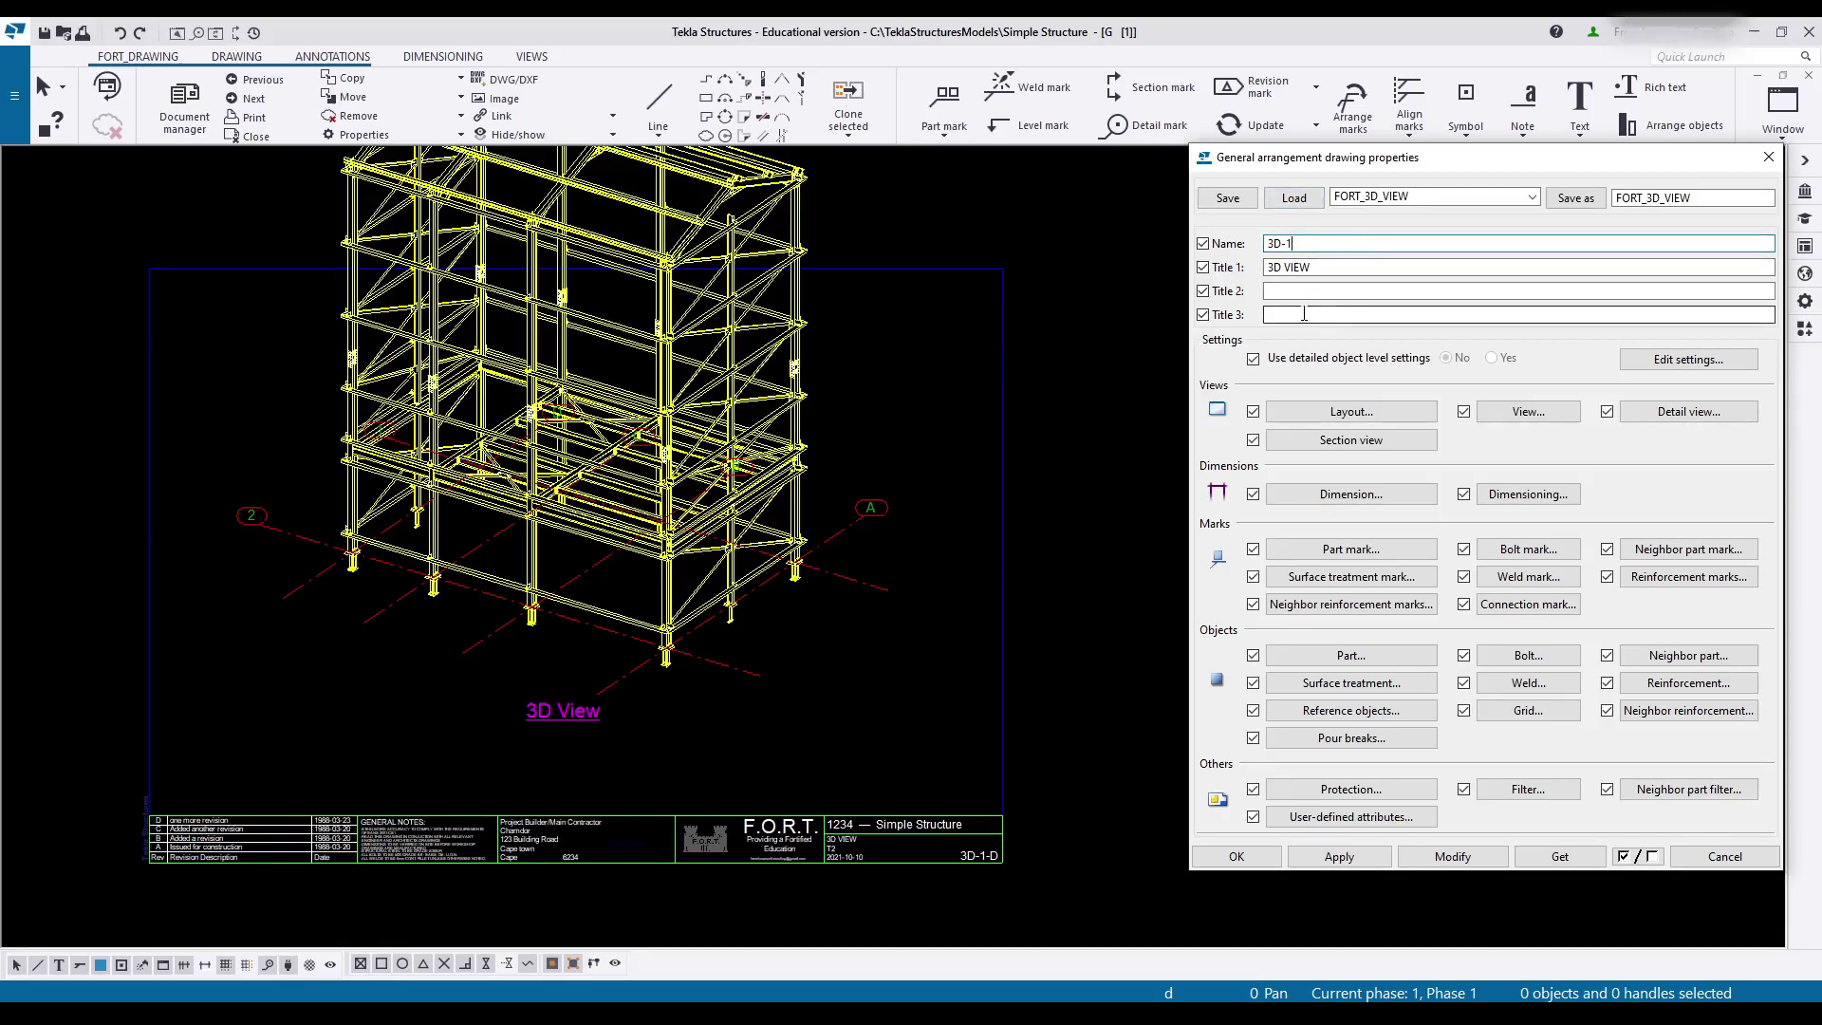
click(1576, 199)
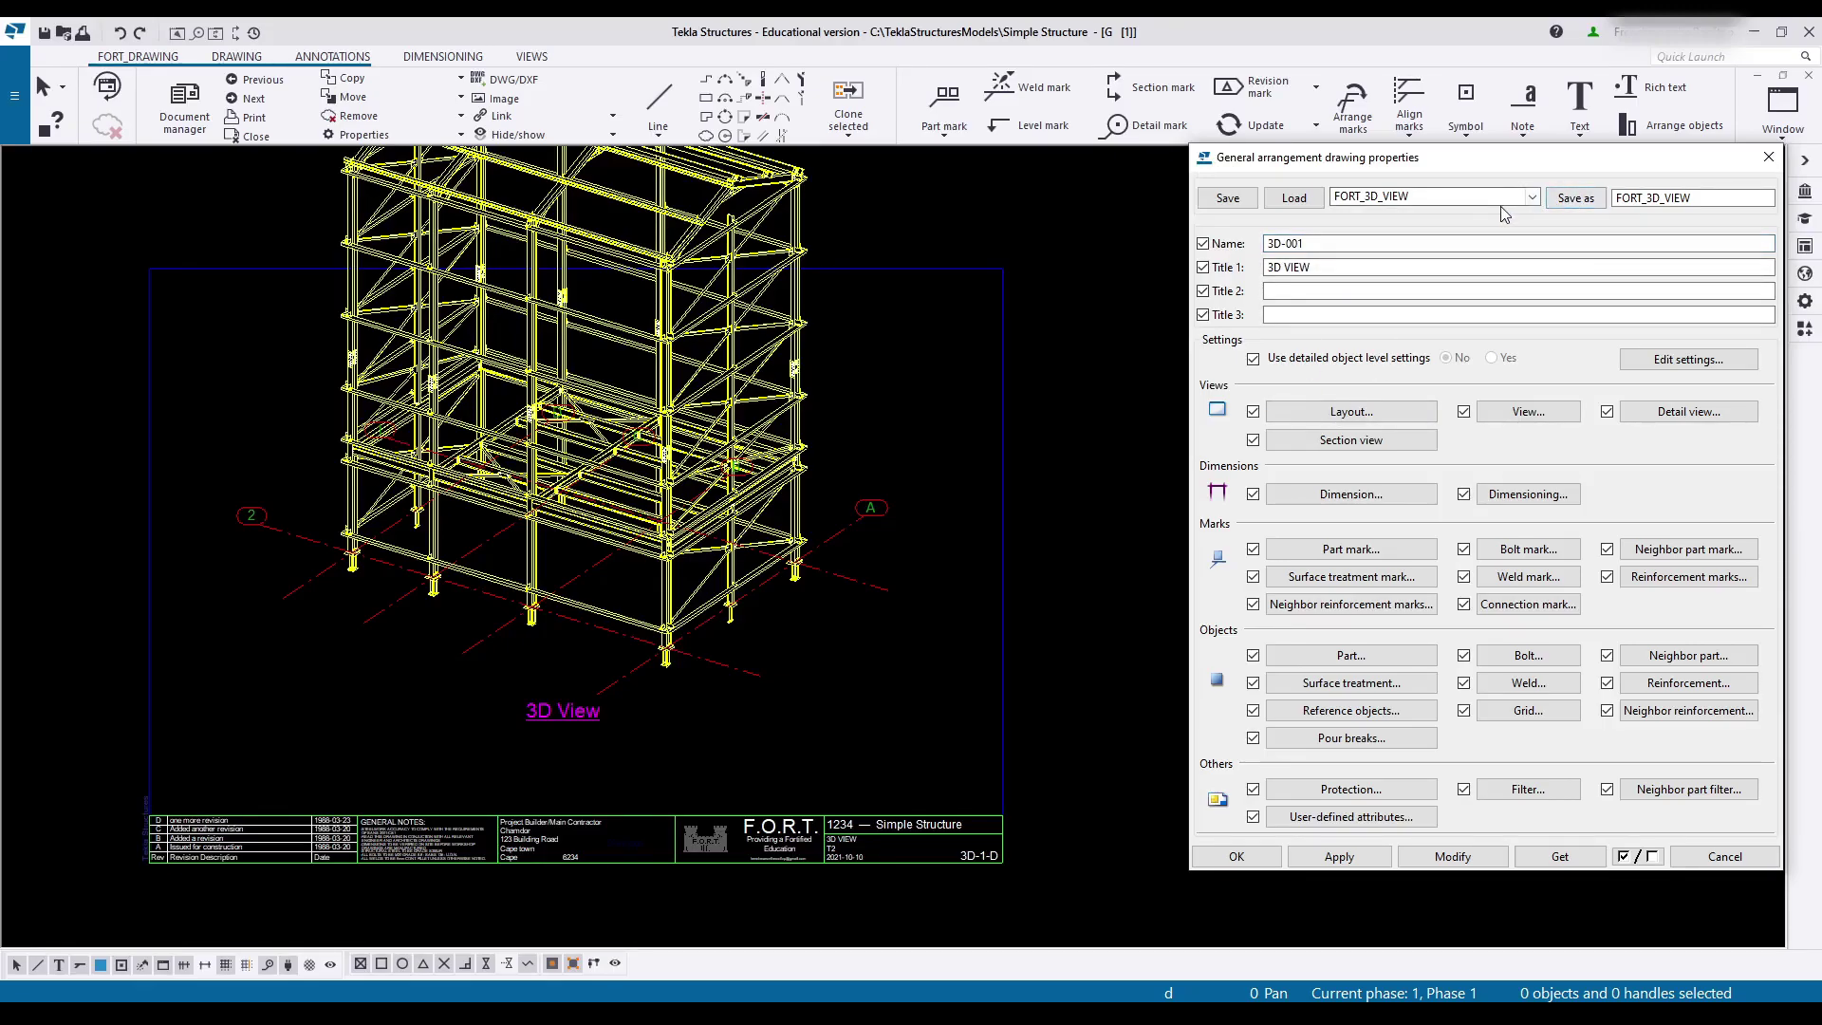
Step: Load the FORT_PLAN_VIEW drawing settings and replace PLAN with ELEVATION in the name for a new preset
scroll(1496, 205, down, 2)
click(1302, 201)
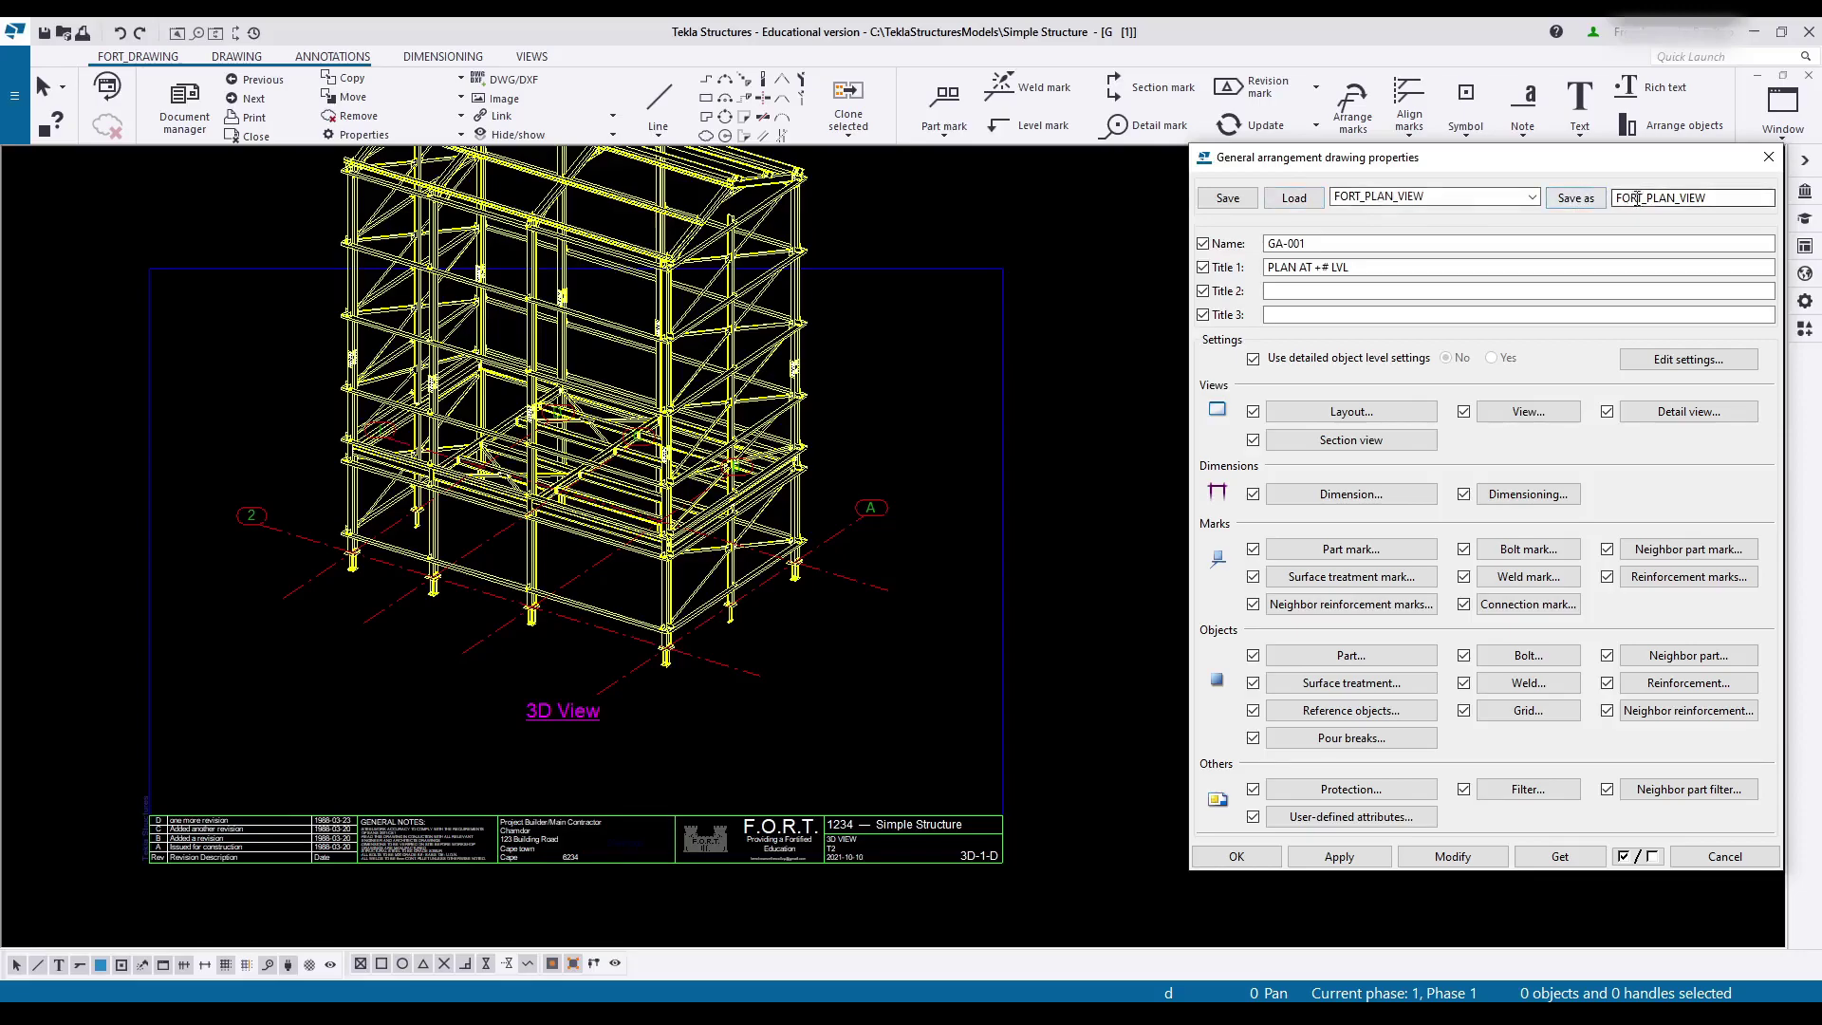
drag(1647, 200, 1679, 201)
text(ELEVATIO)
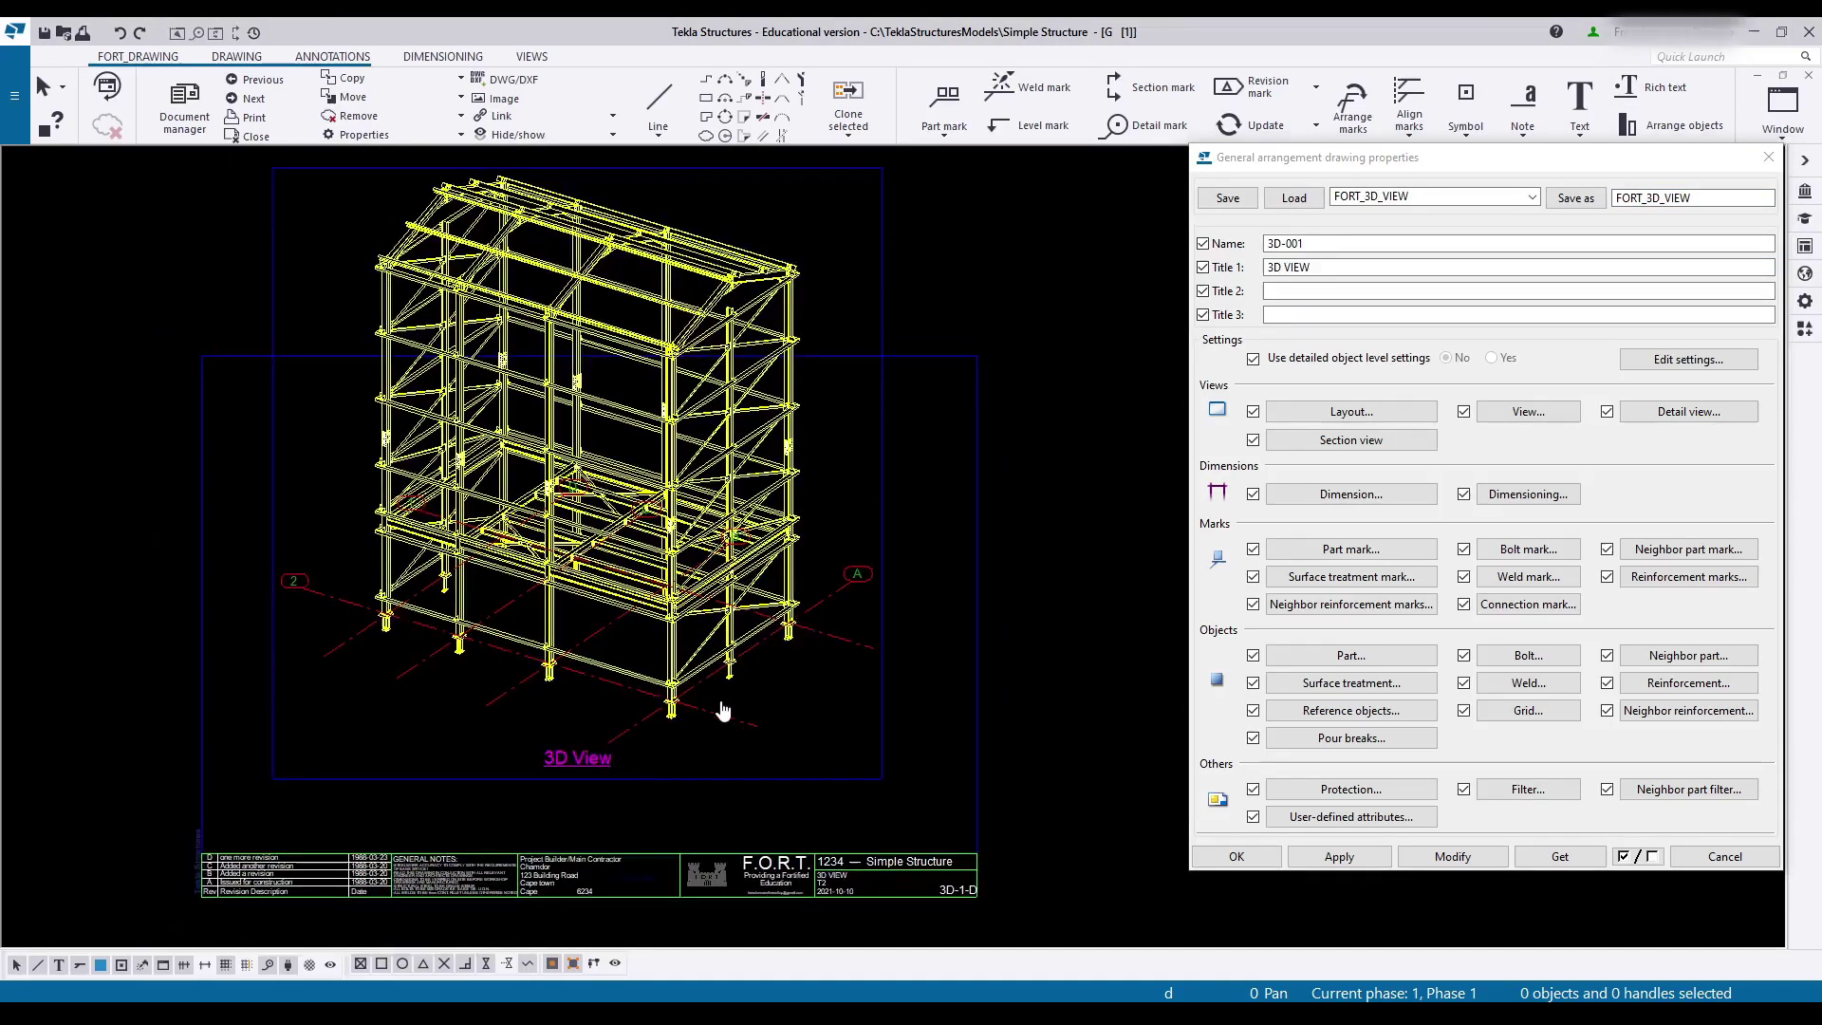
Step: Set the drawing layout's specified size to A3 (420x297) and apply it to the drawing
middle_drag(724, 712, 699, 740)
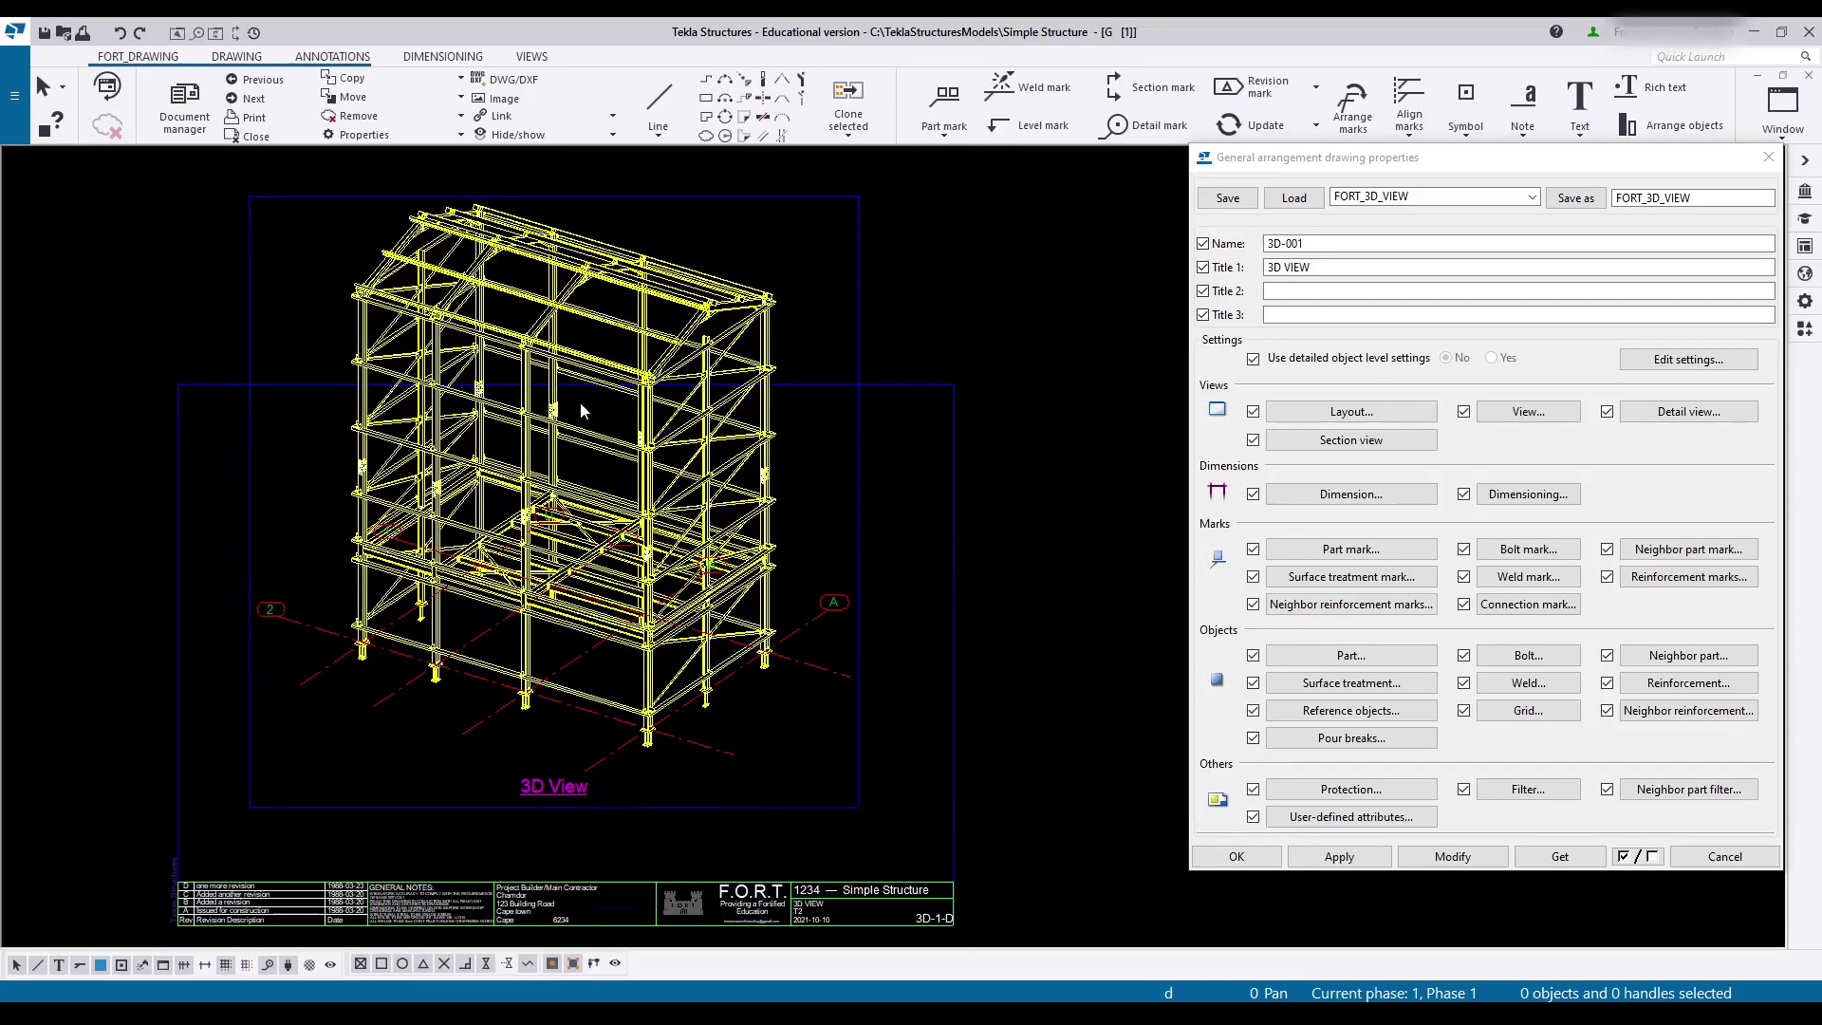
middle_drag(277, 693, 309, 627)
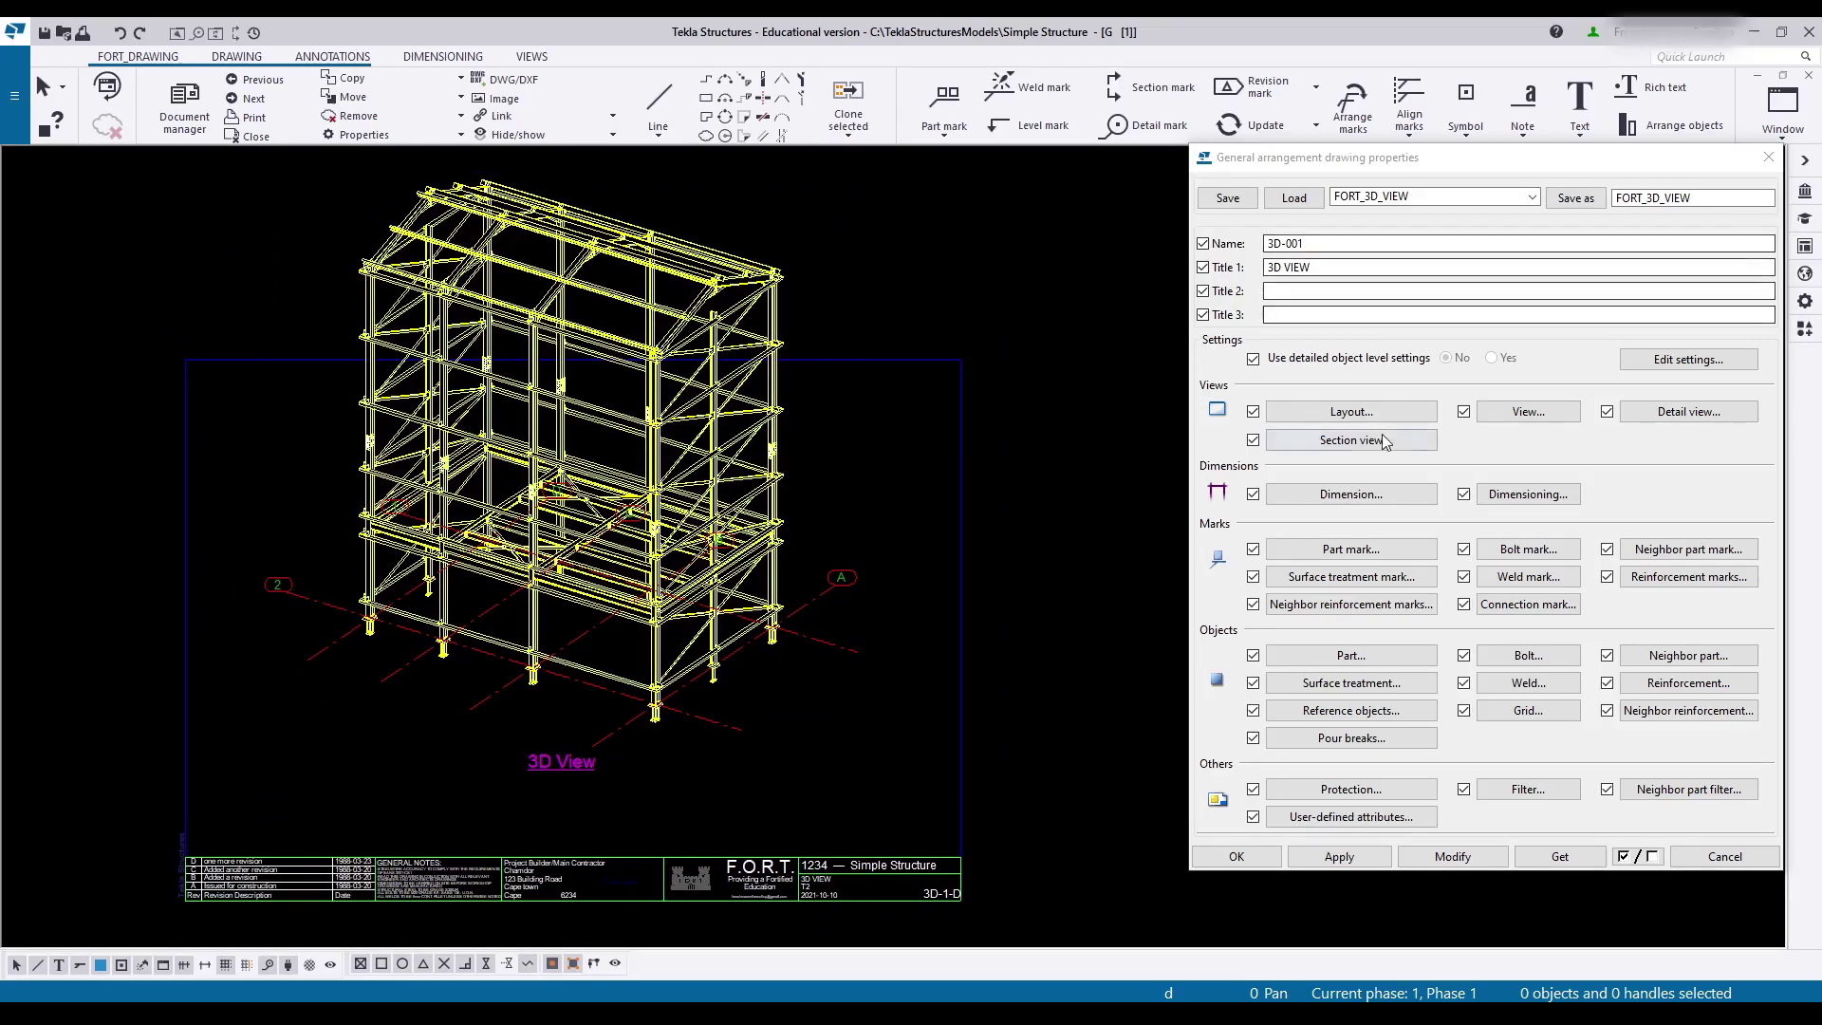
click(1351, 411)
click(1197, 408)
click(1123, 476)
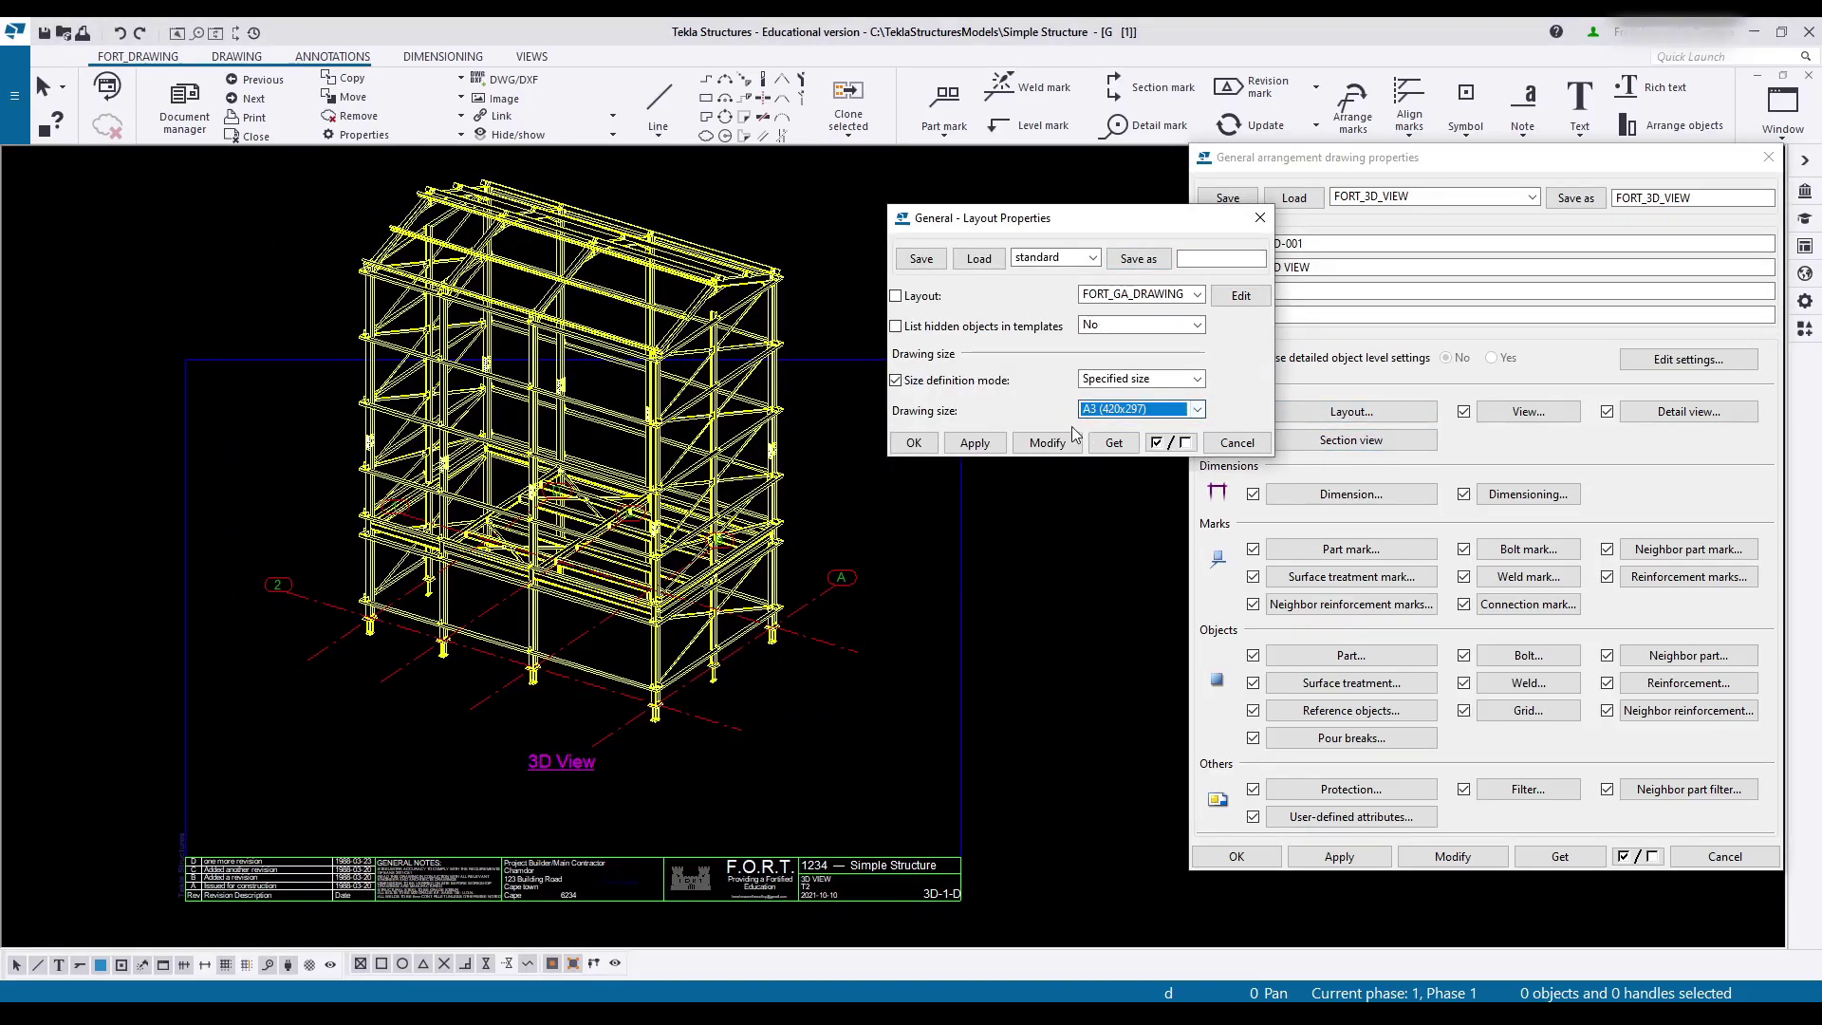
click(1048, 442)
mouse_move(575, 657)
middle_down()
mouse_move(581, 558)
mouse_move(692, 500)
mouse_move(712, 509)
middle_up()
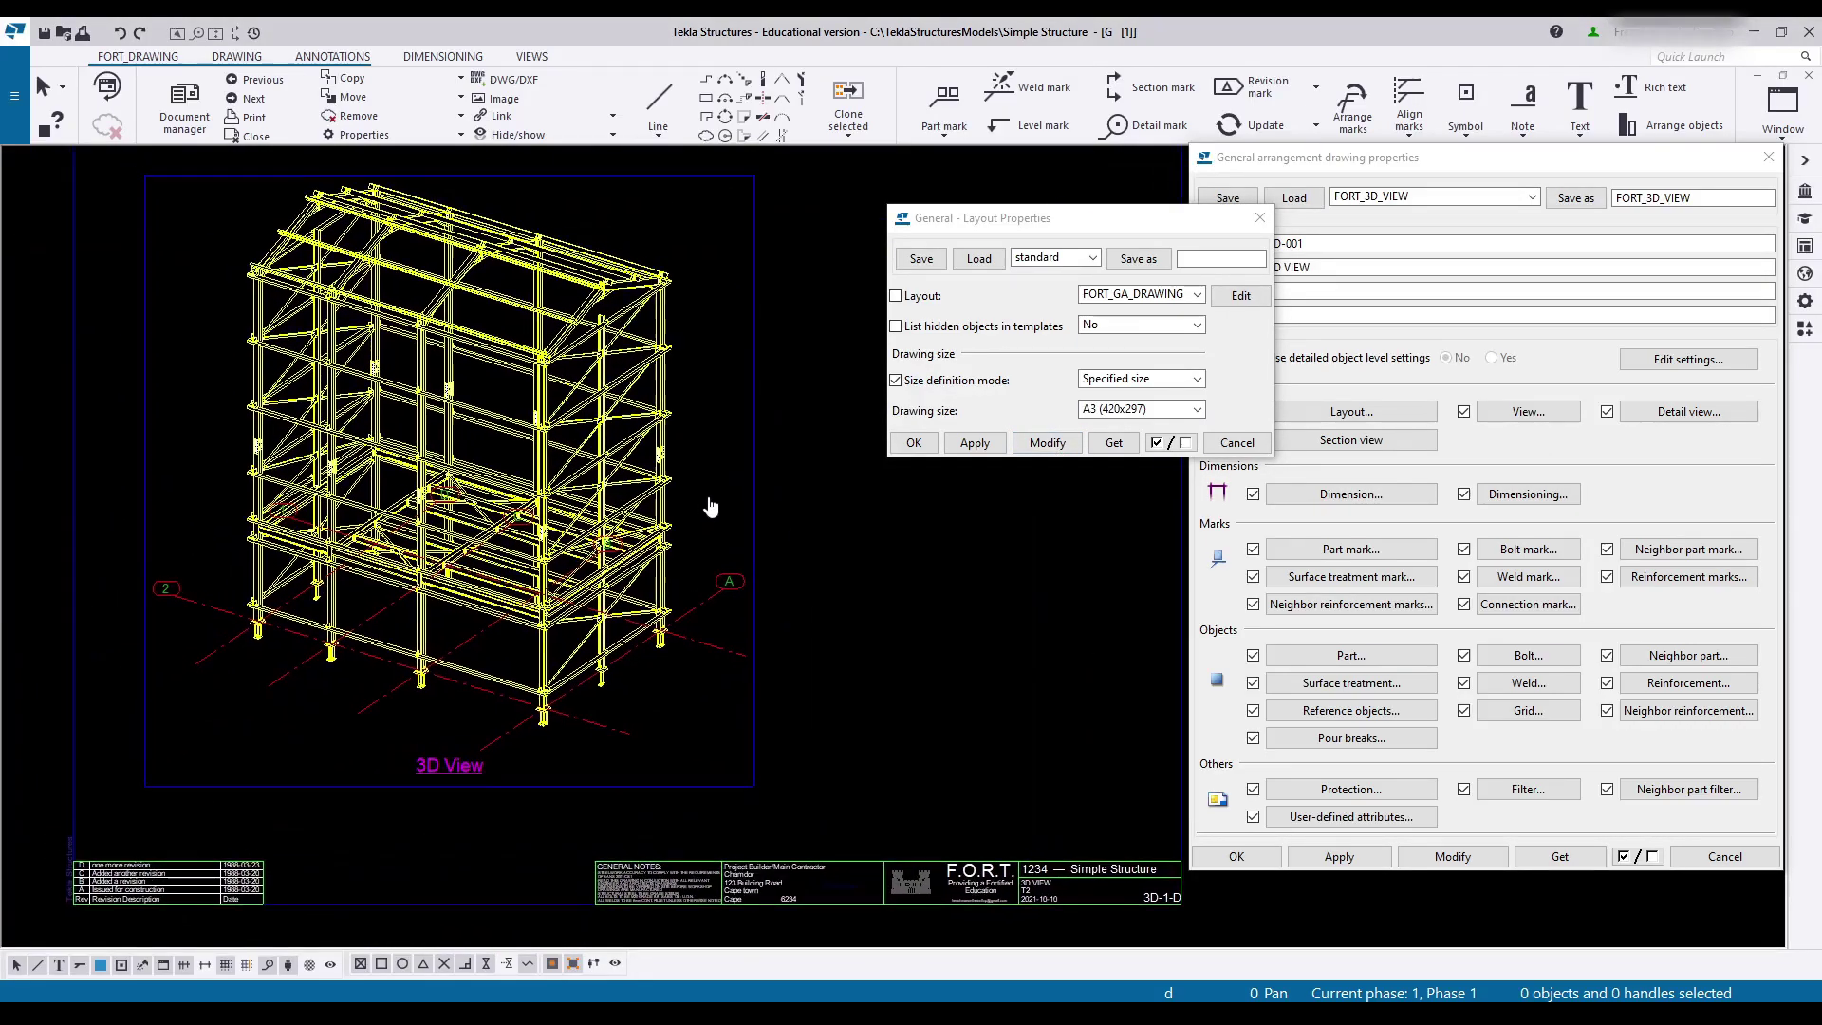
Step: Save the layout properties as FORT_LAYOUT, toggle whether the Layout setting is applied, and accept the layout settings
click(1072, 264)
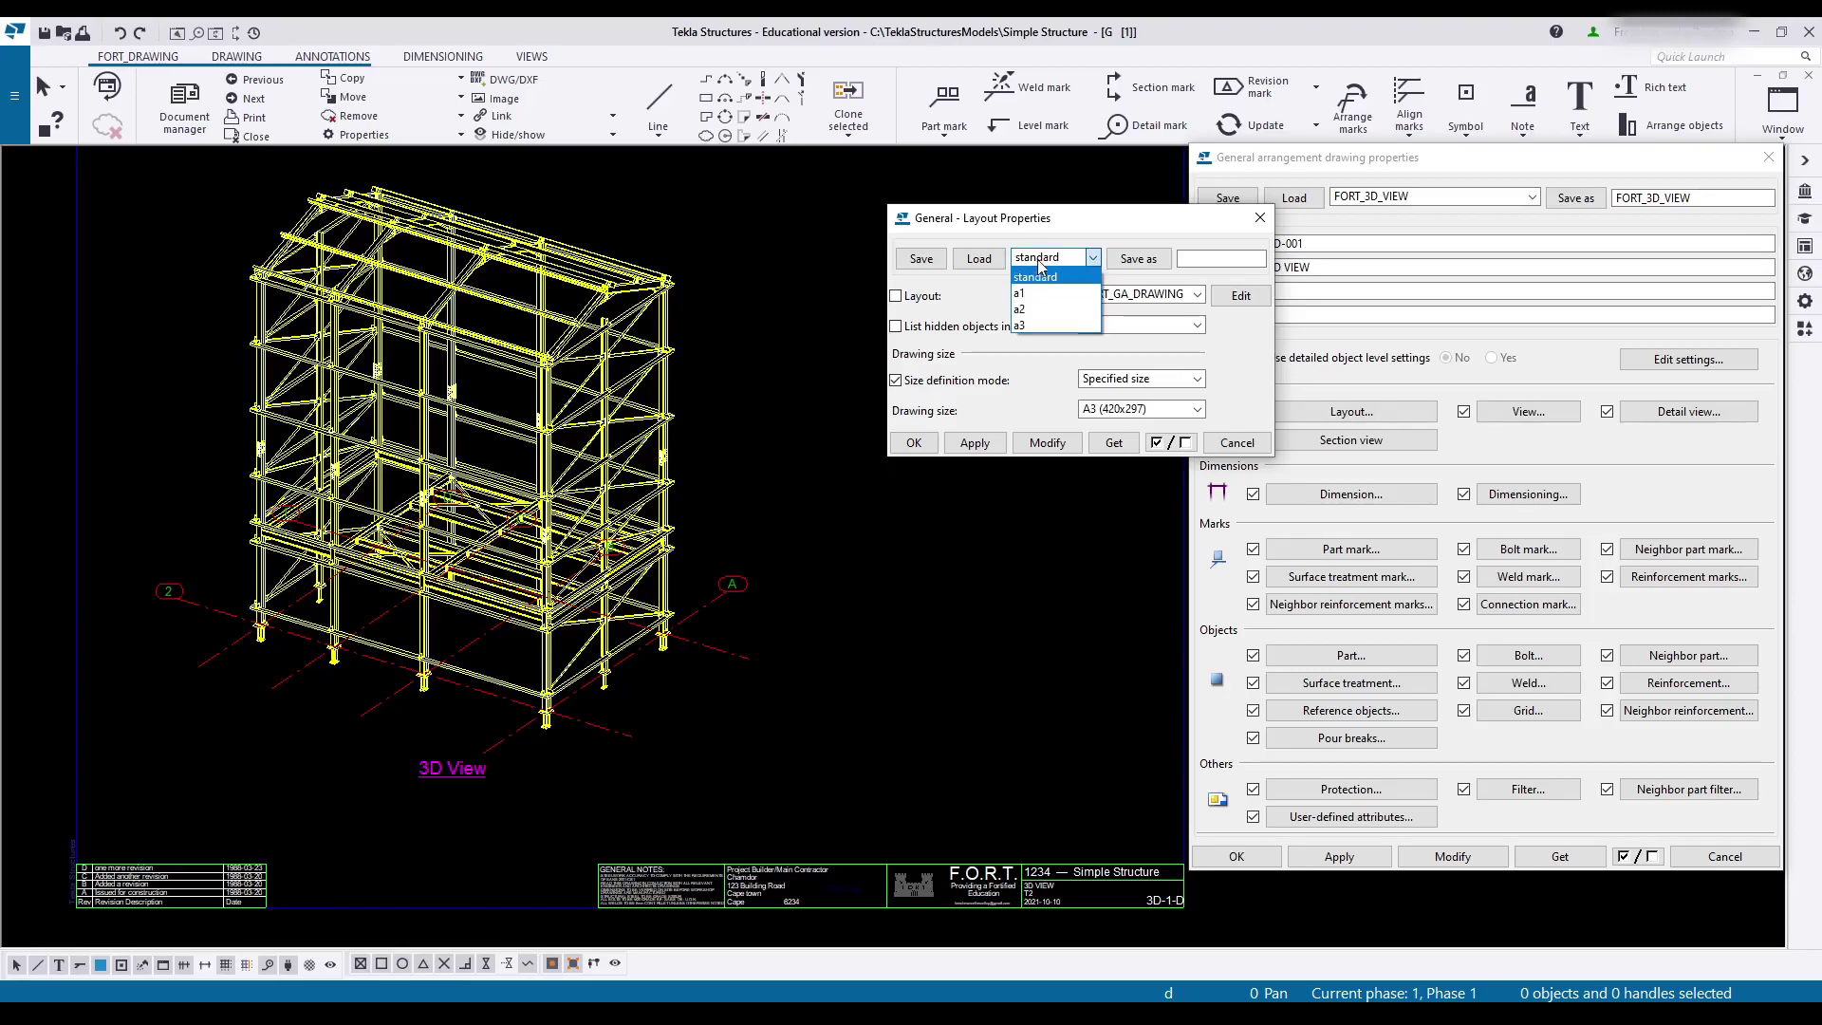
click(1039, 266)
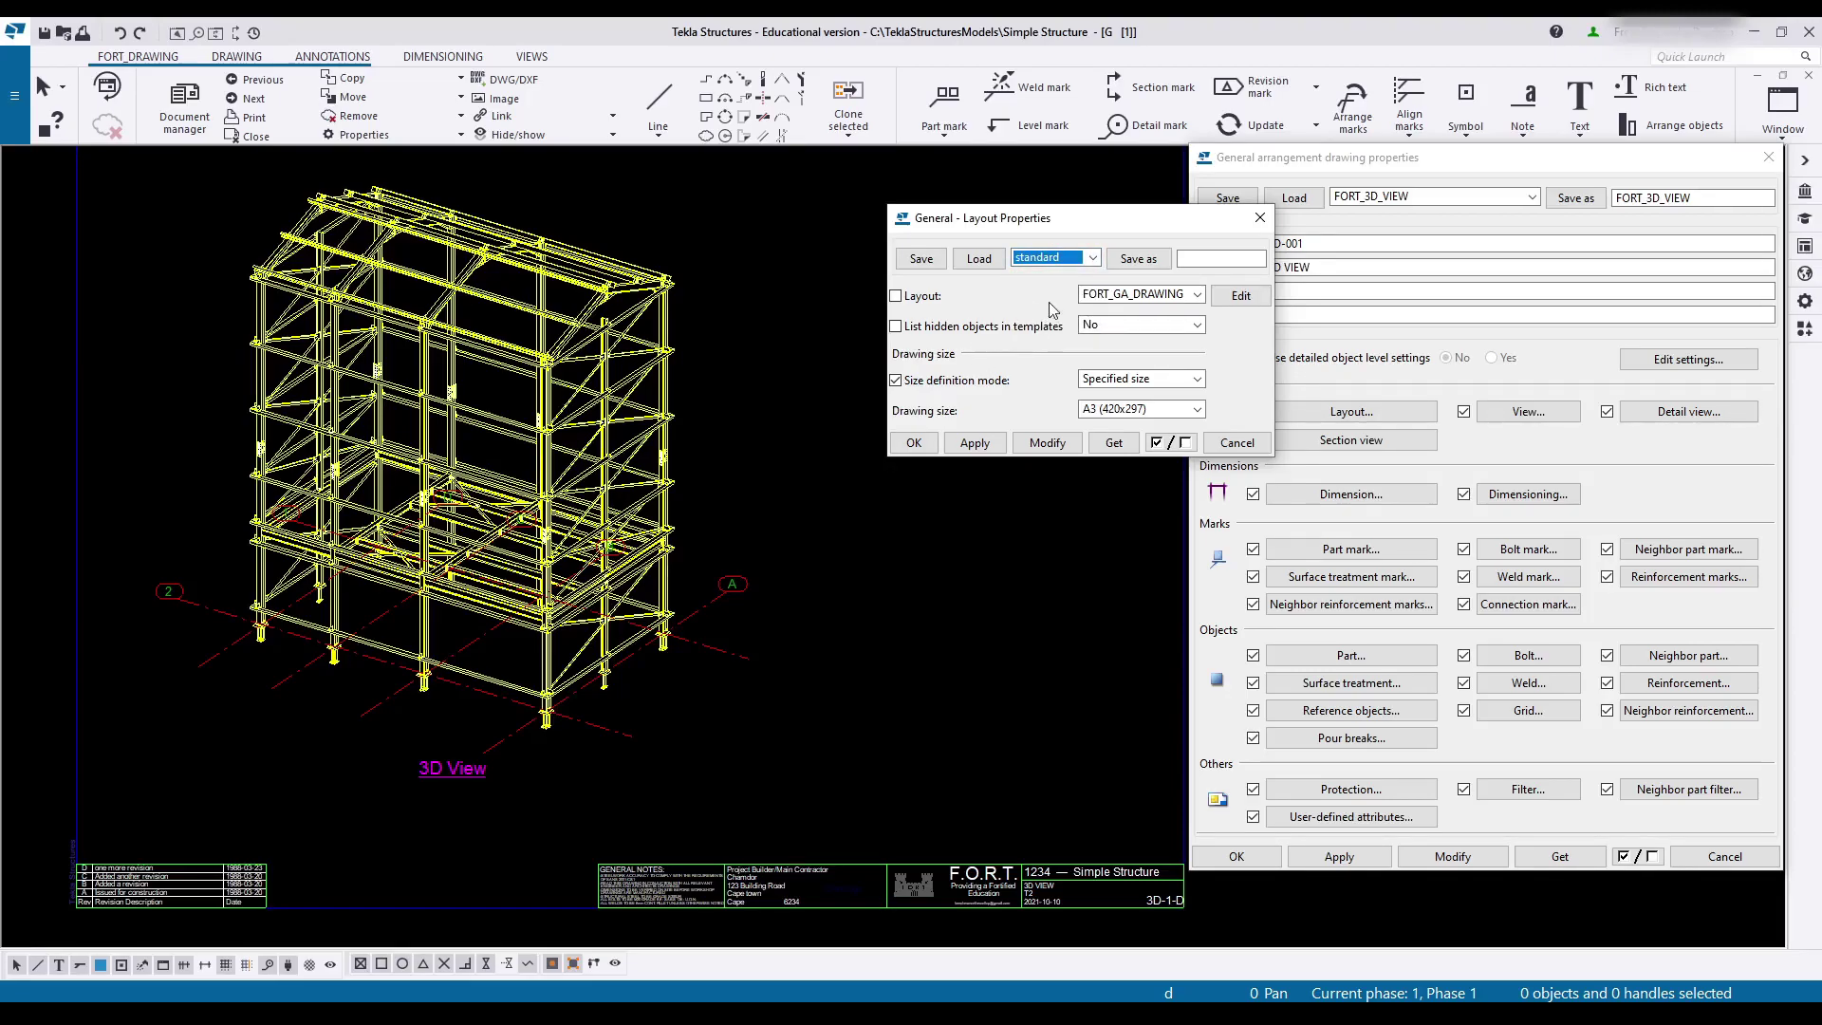
click(1143, 296)
click(1141, 318)
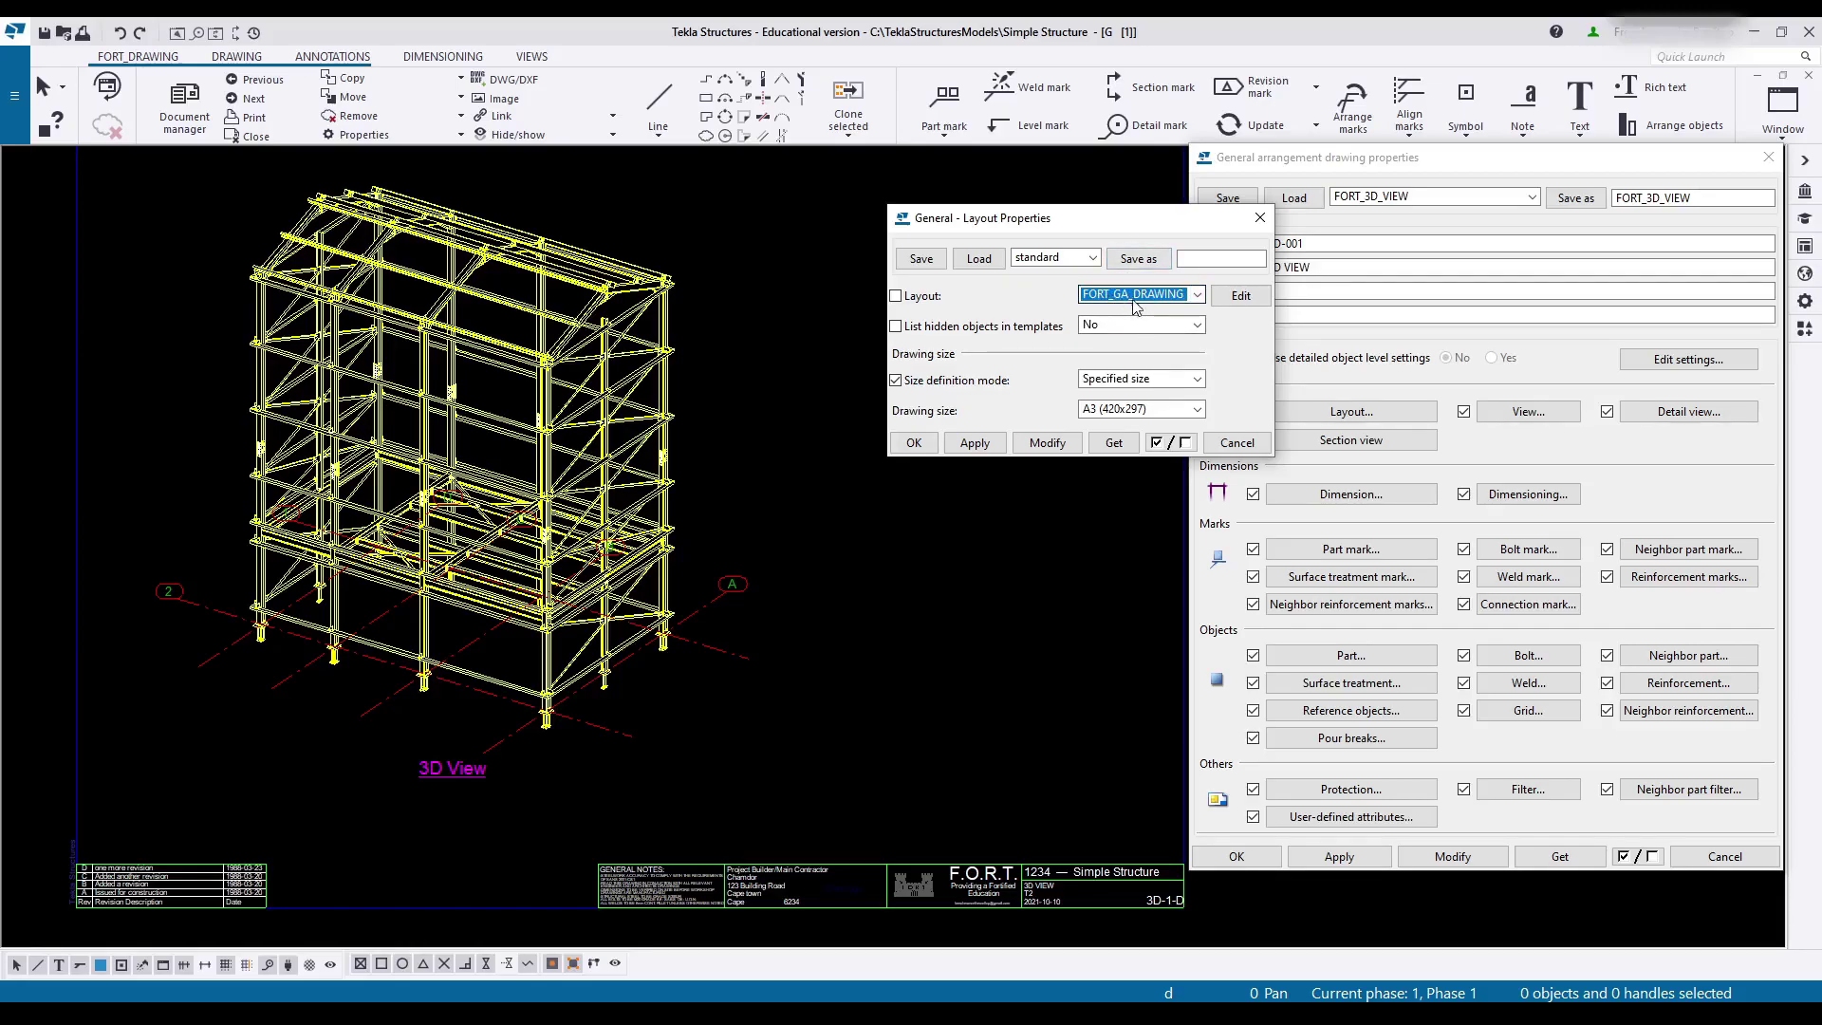
click(1219, 258)
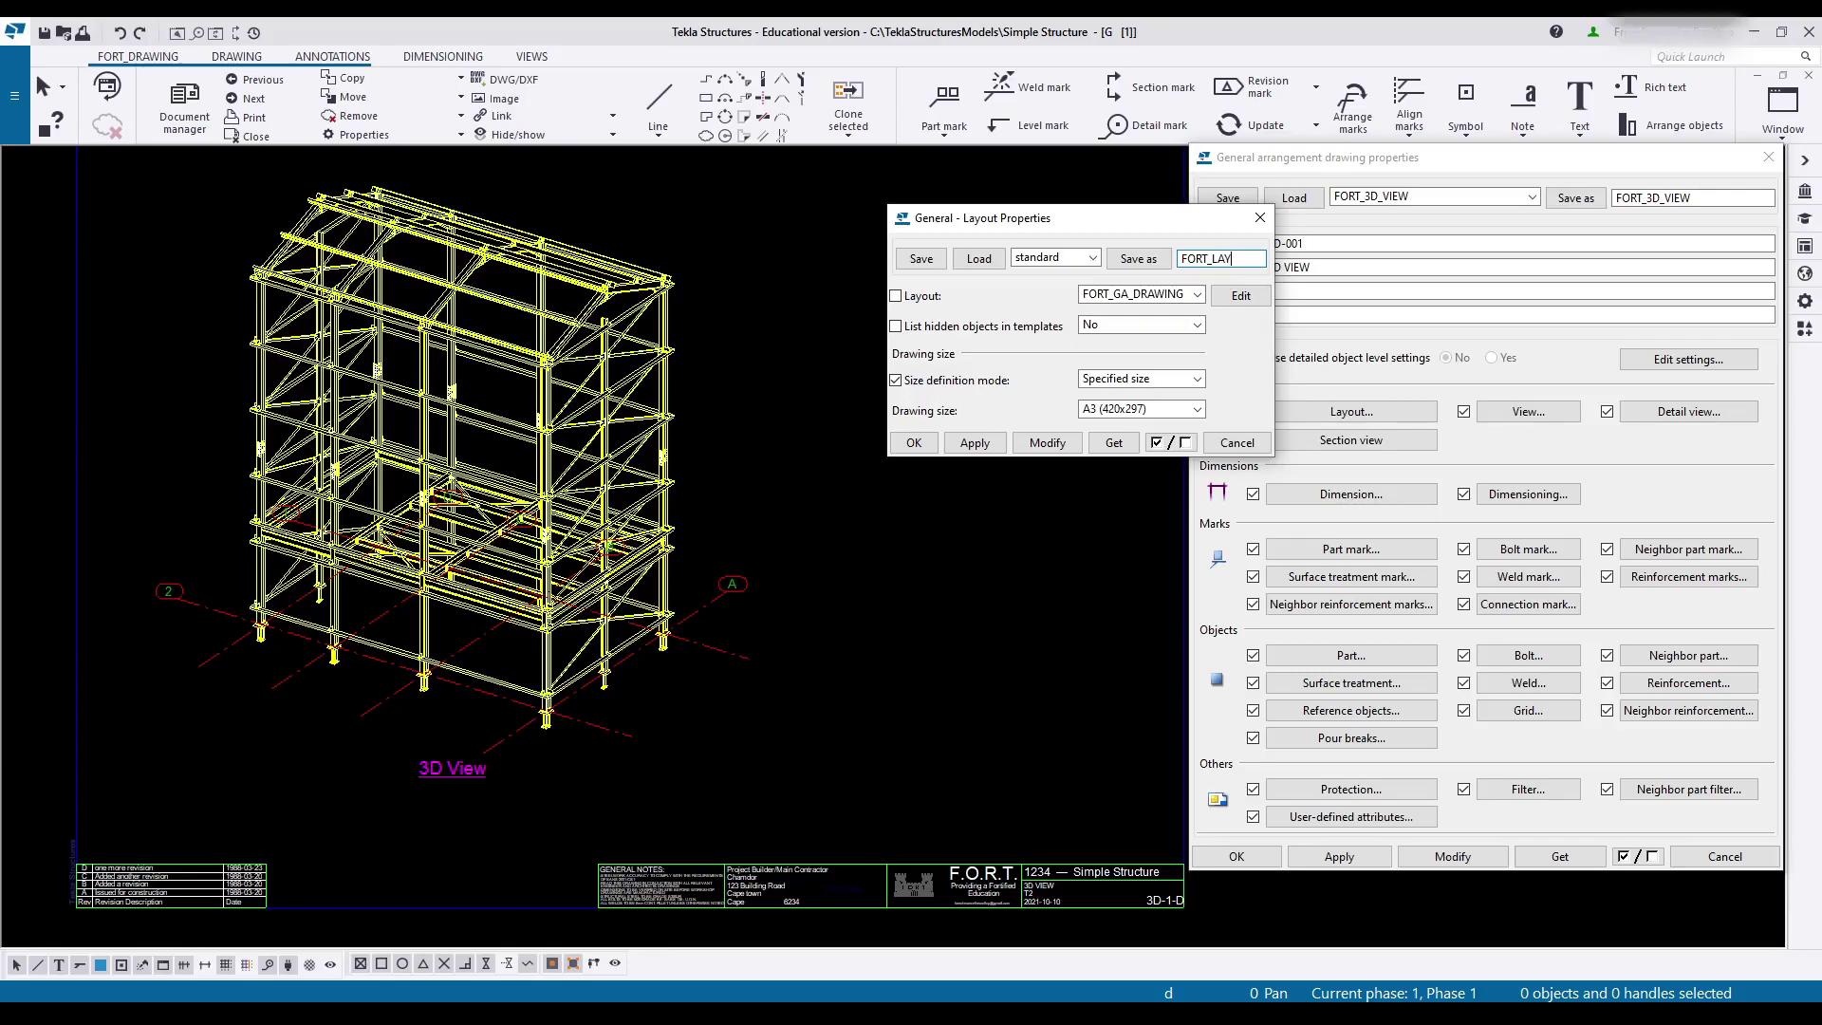
click(1174, 263)
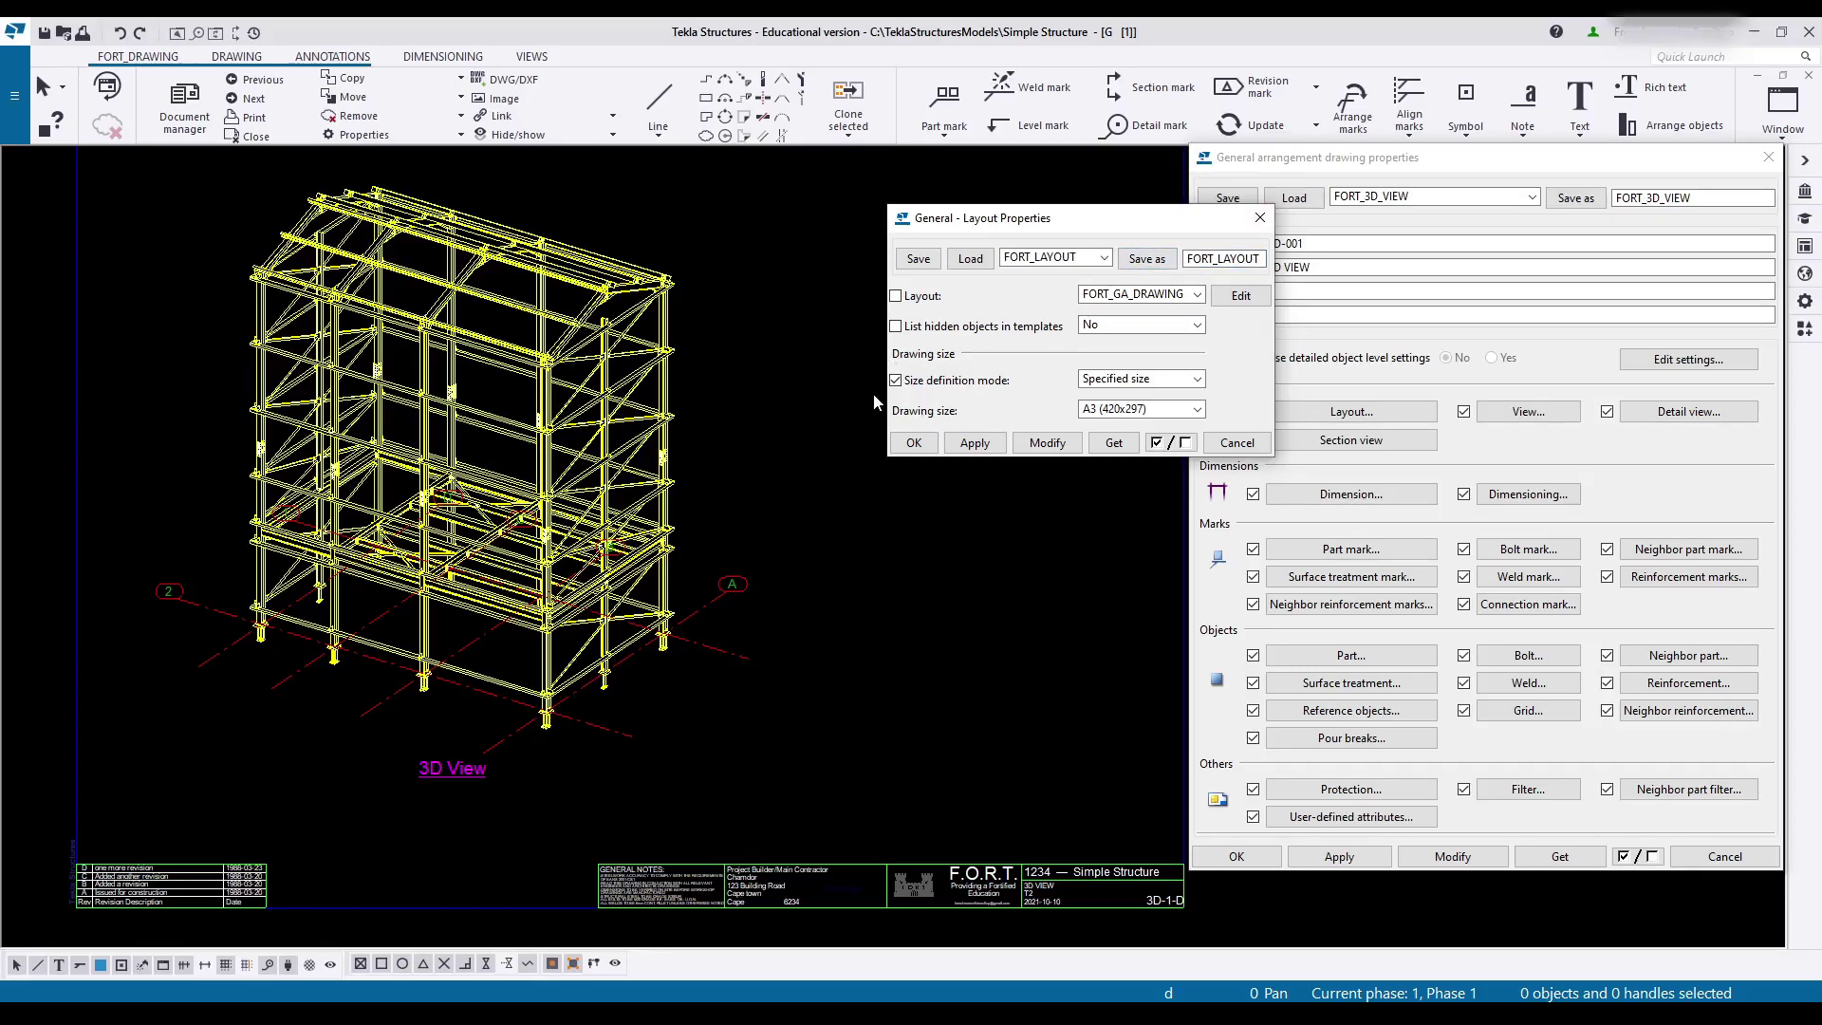
click(1048, 441)
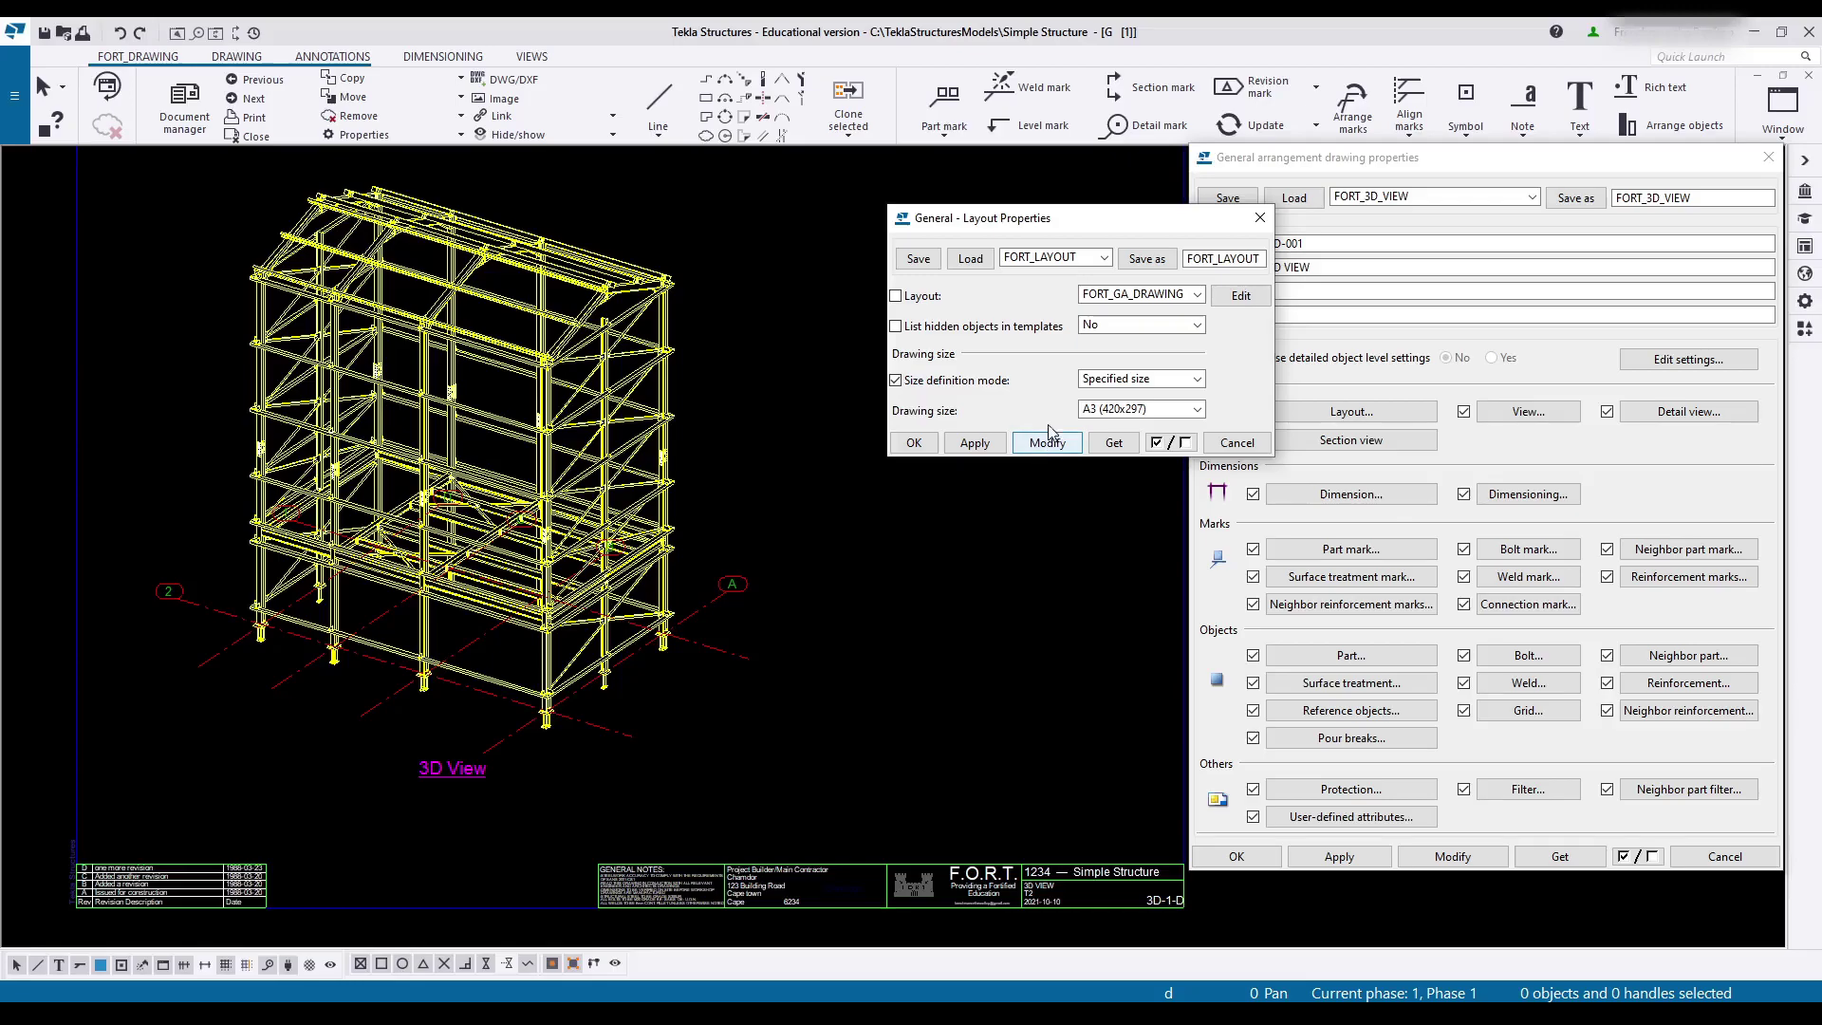
click(896, 296)
click(914, 442)
Step: Review the general view properties, covering attributes, shortening, label and anchor bolt plan settings, without changing them
click(1528, 411)
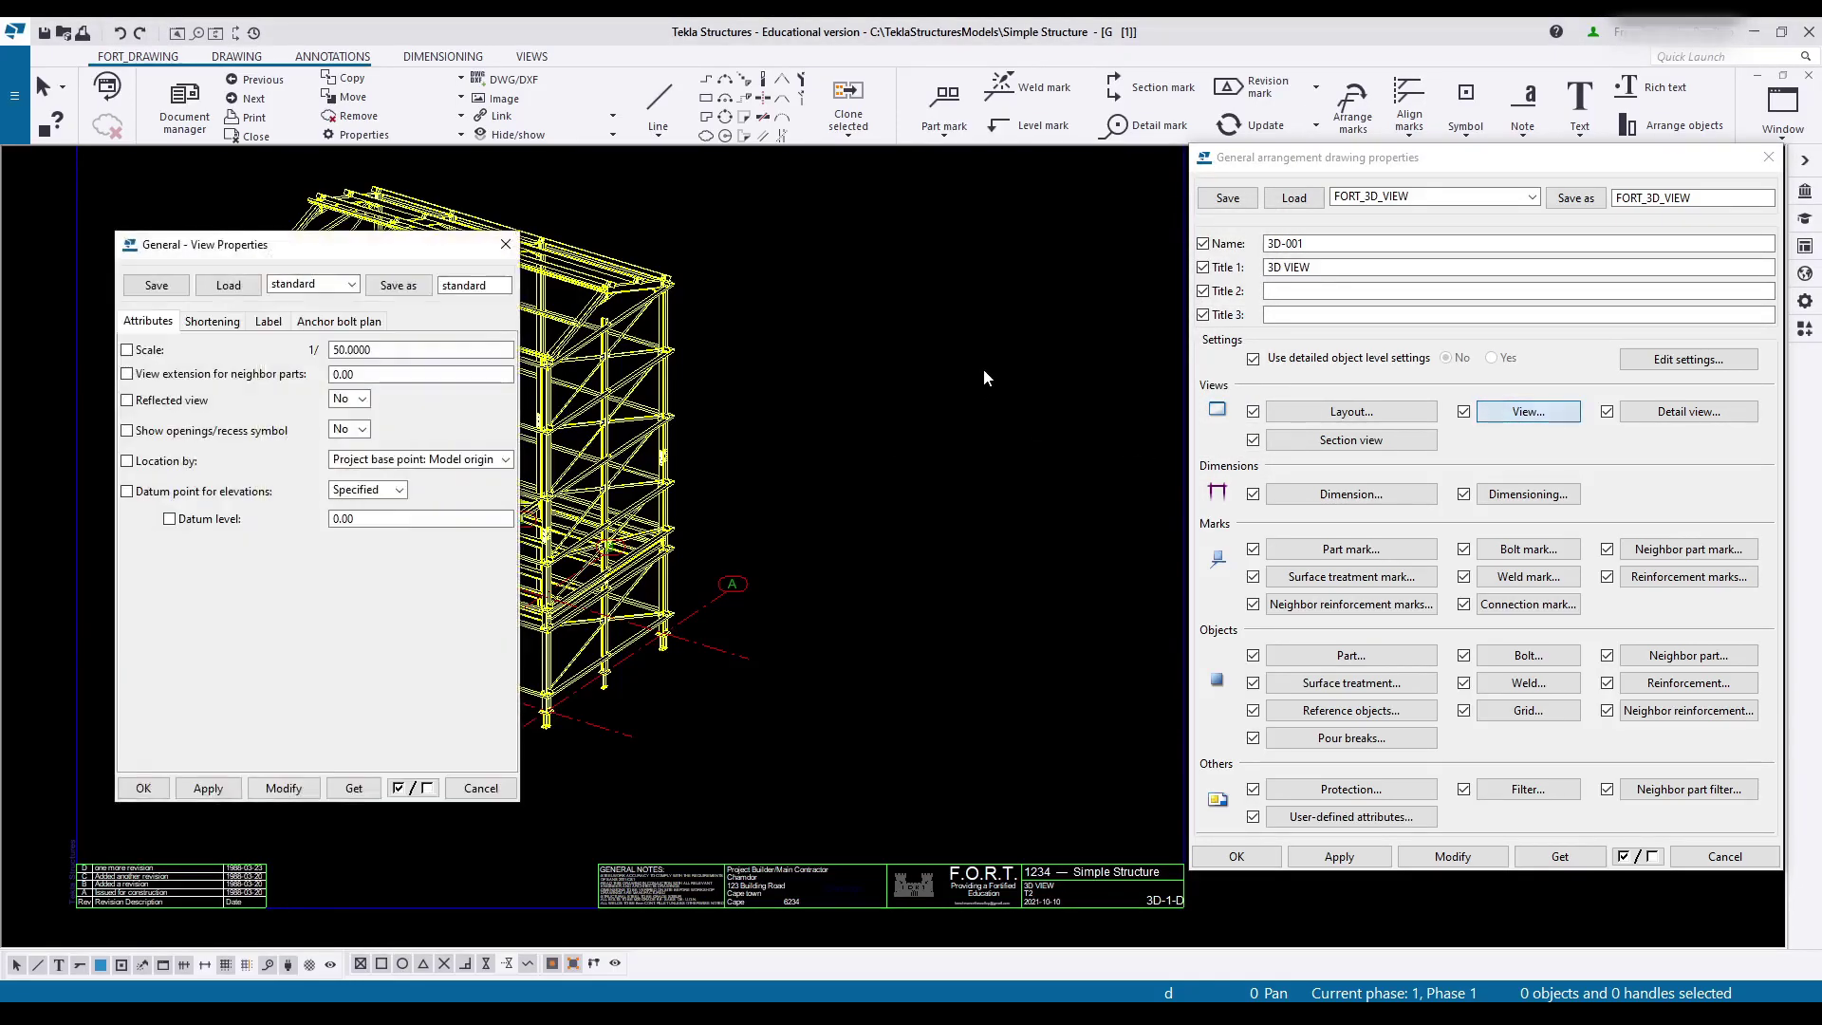
drag(295, 255, 941, 187)
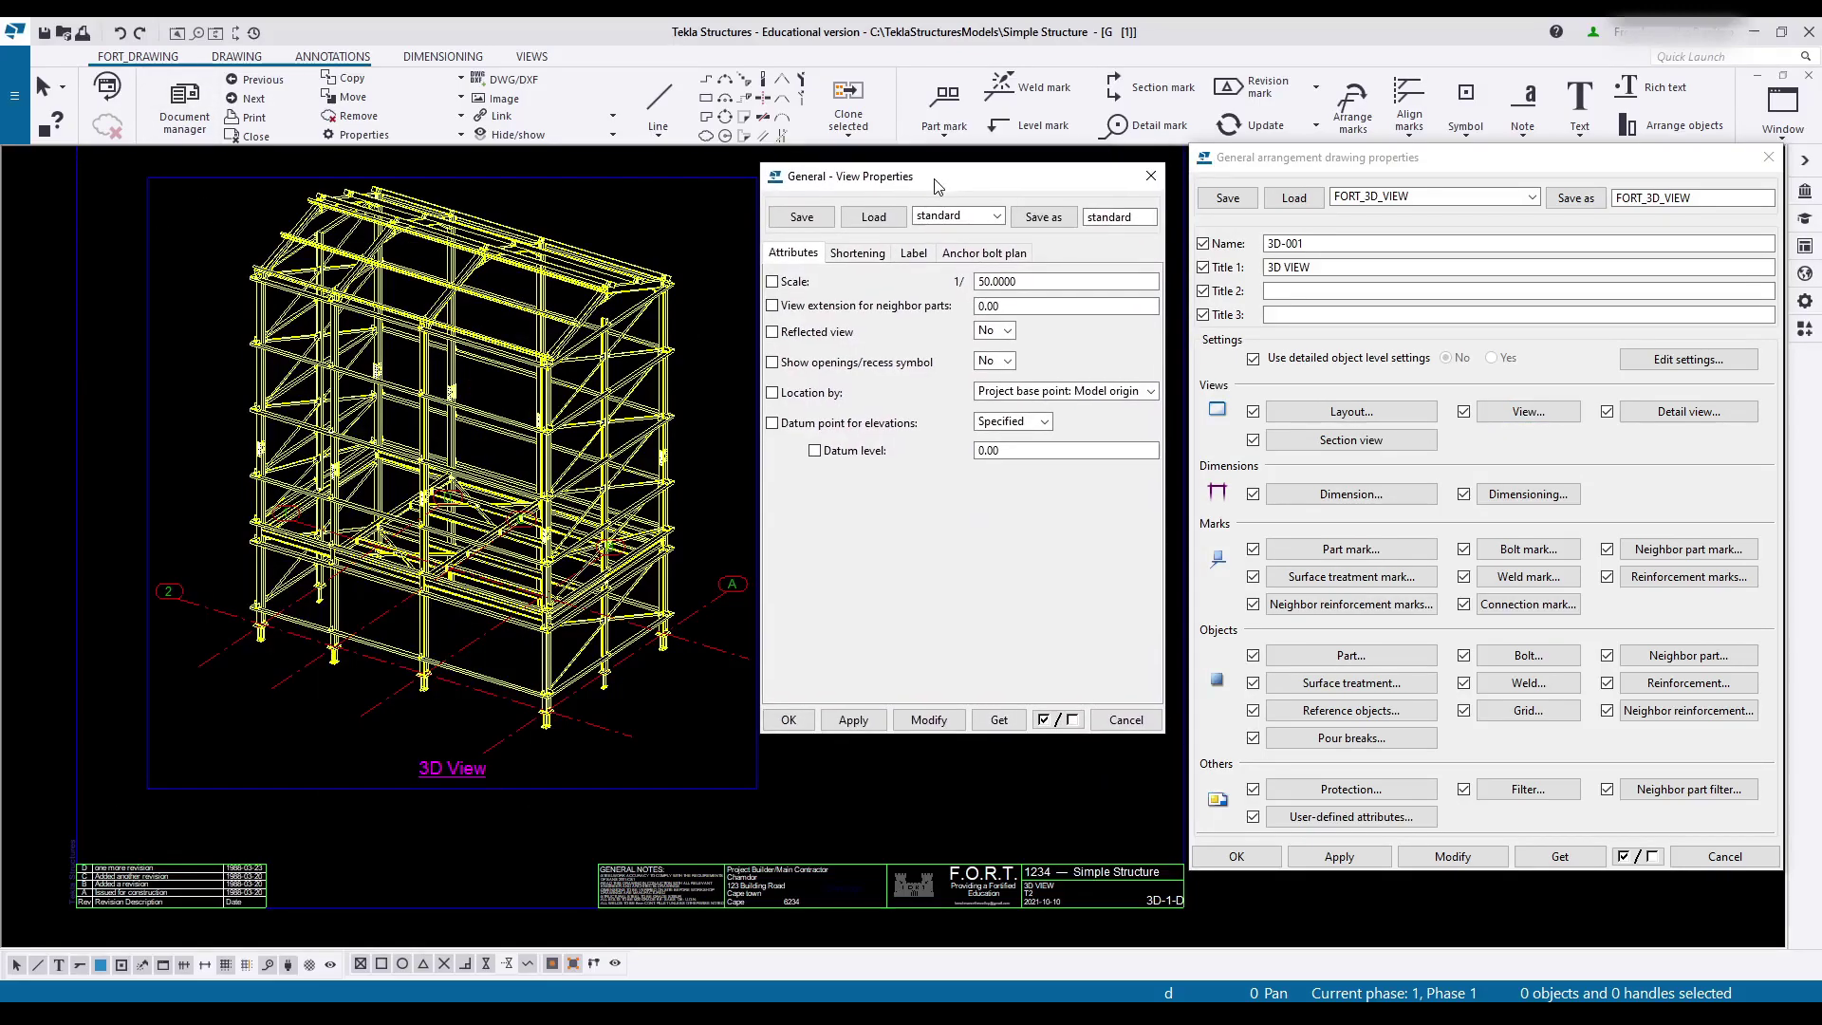
click(886, 256)
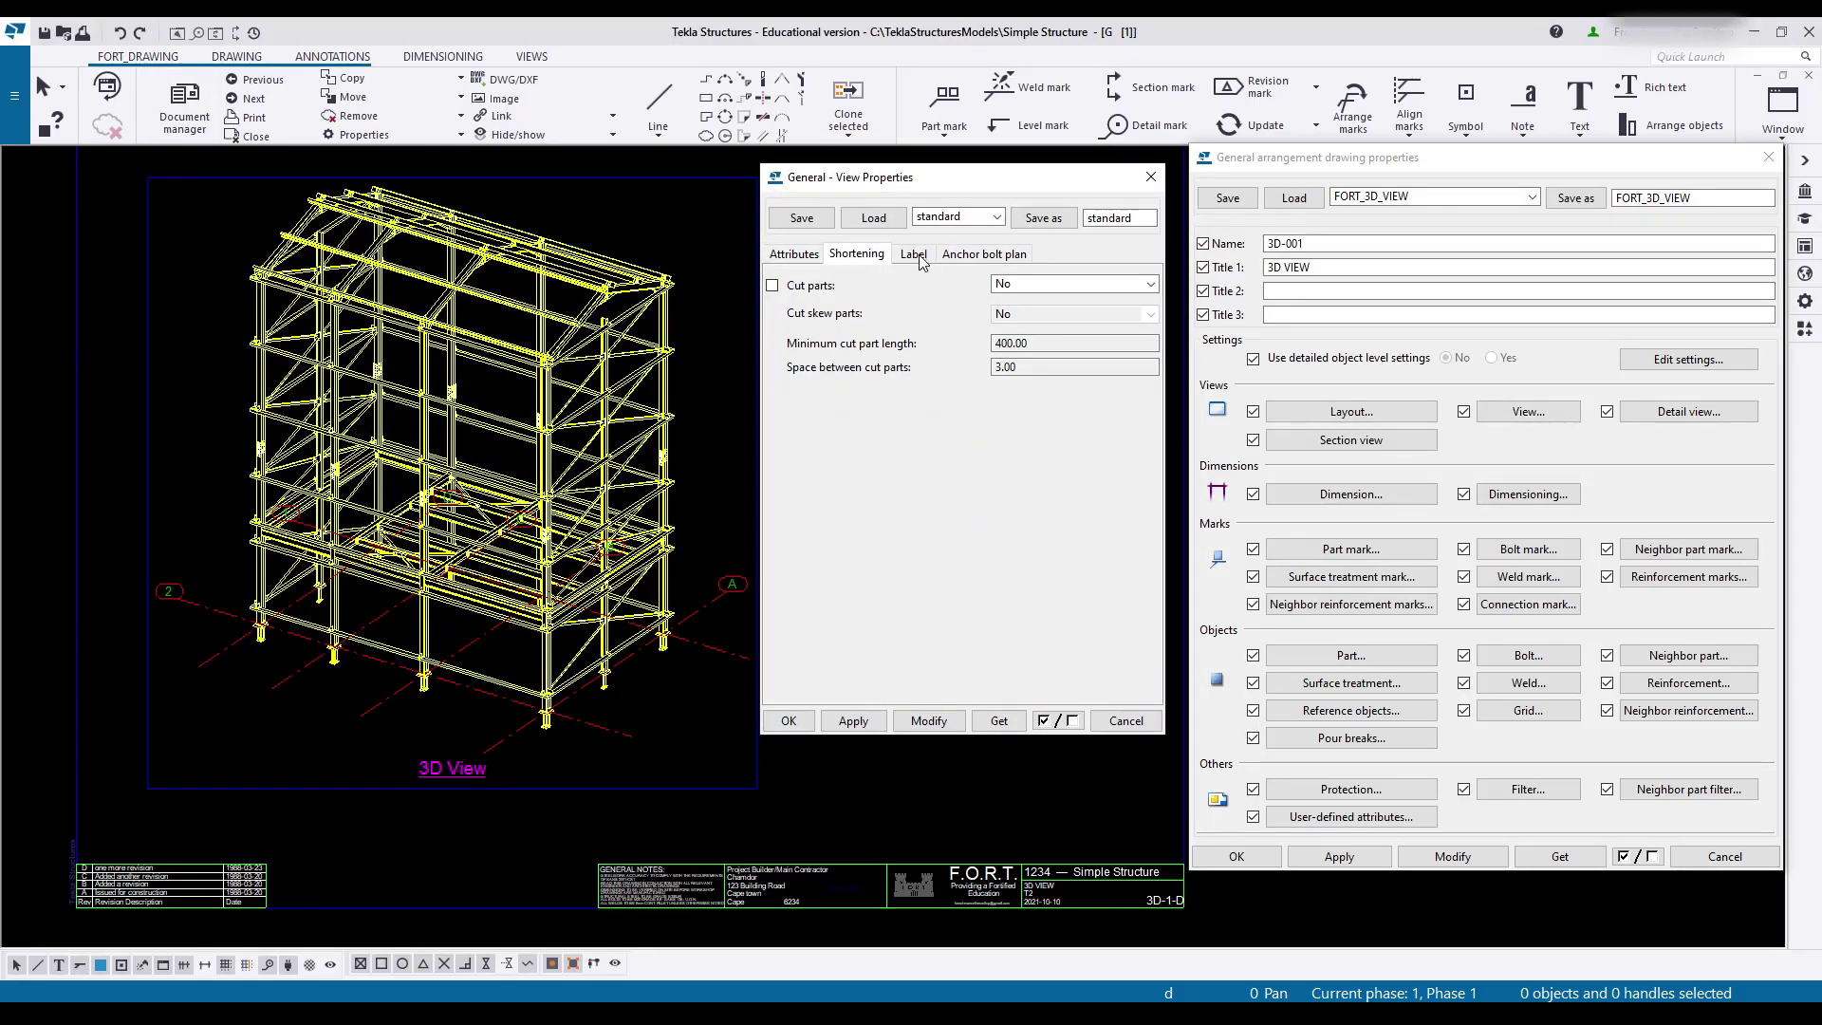
click(913, 254)
click(960, 256)
click(856, 254)
click(1152, 177)
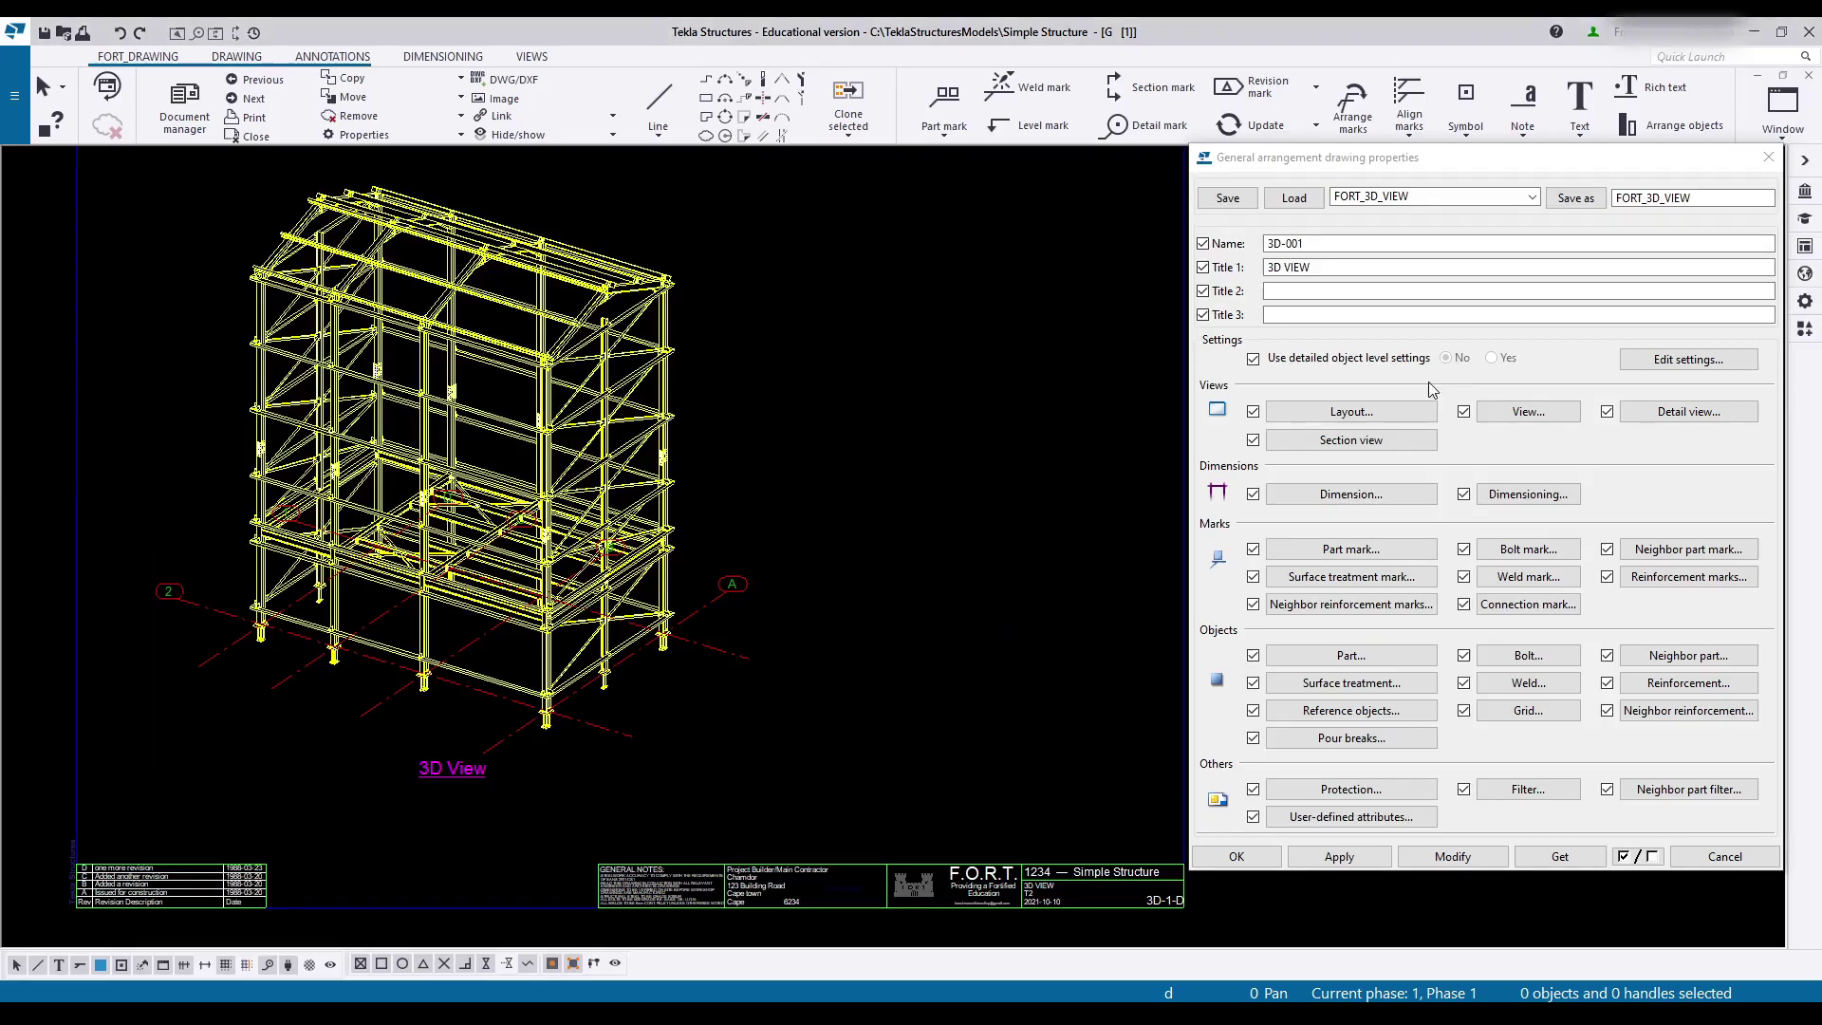
Step: Check the start number or letter setting for detail view labels and close it
click(1648, 416)
drag(212, 243, 676, 216)
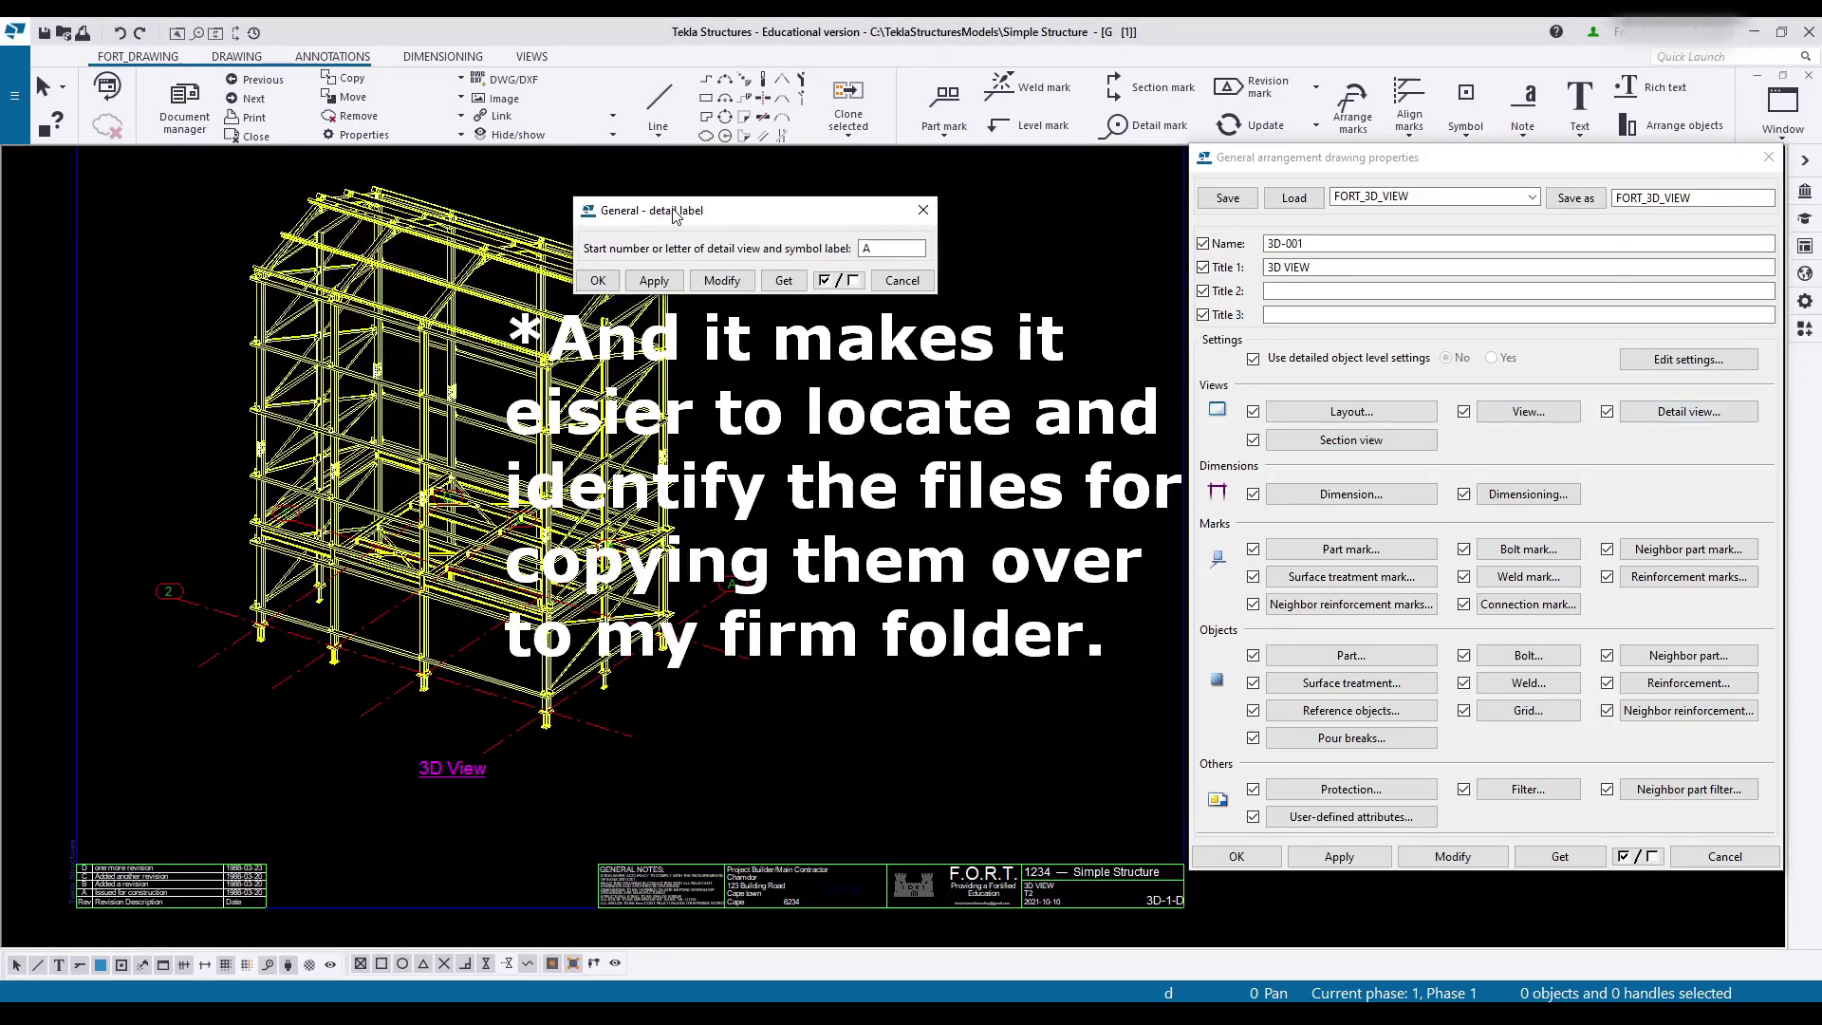
click(923, 210)
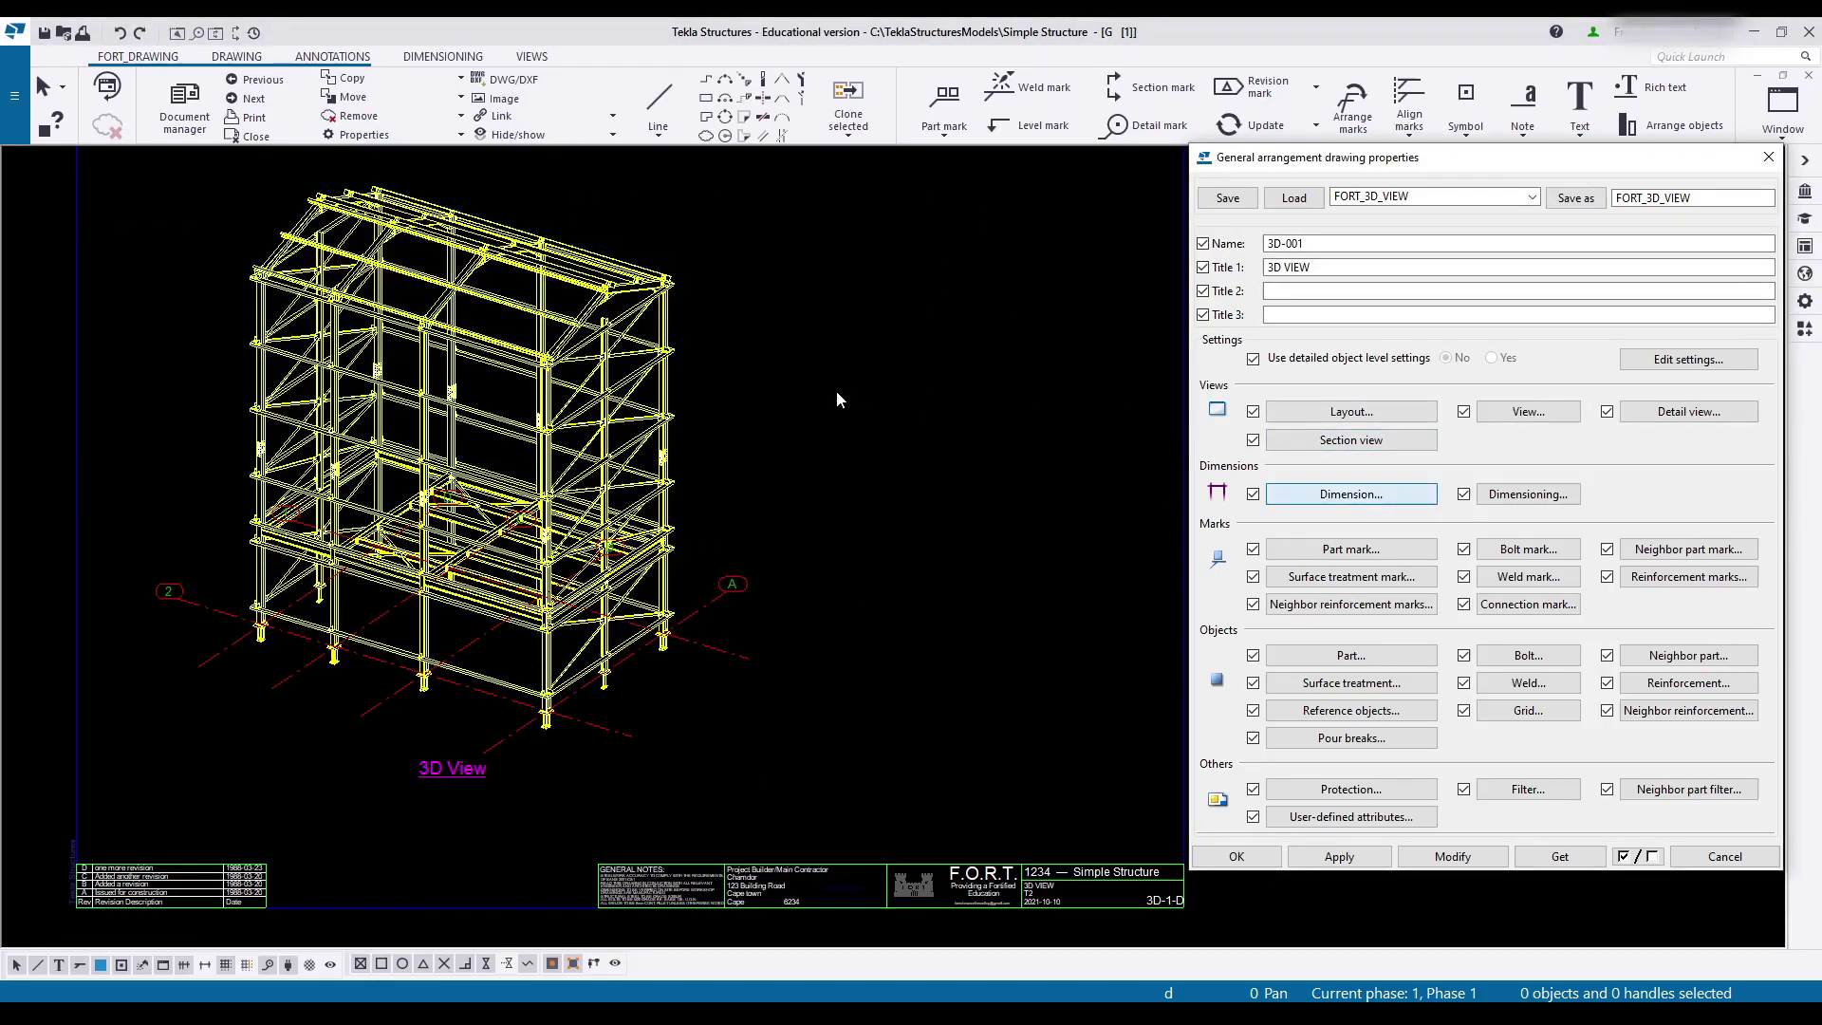
Step: Review the dimension properties and their presets, along with the grid and part dimensioning settings
drag(373, 251, 1007, 193)
click(1521, 497)
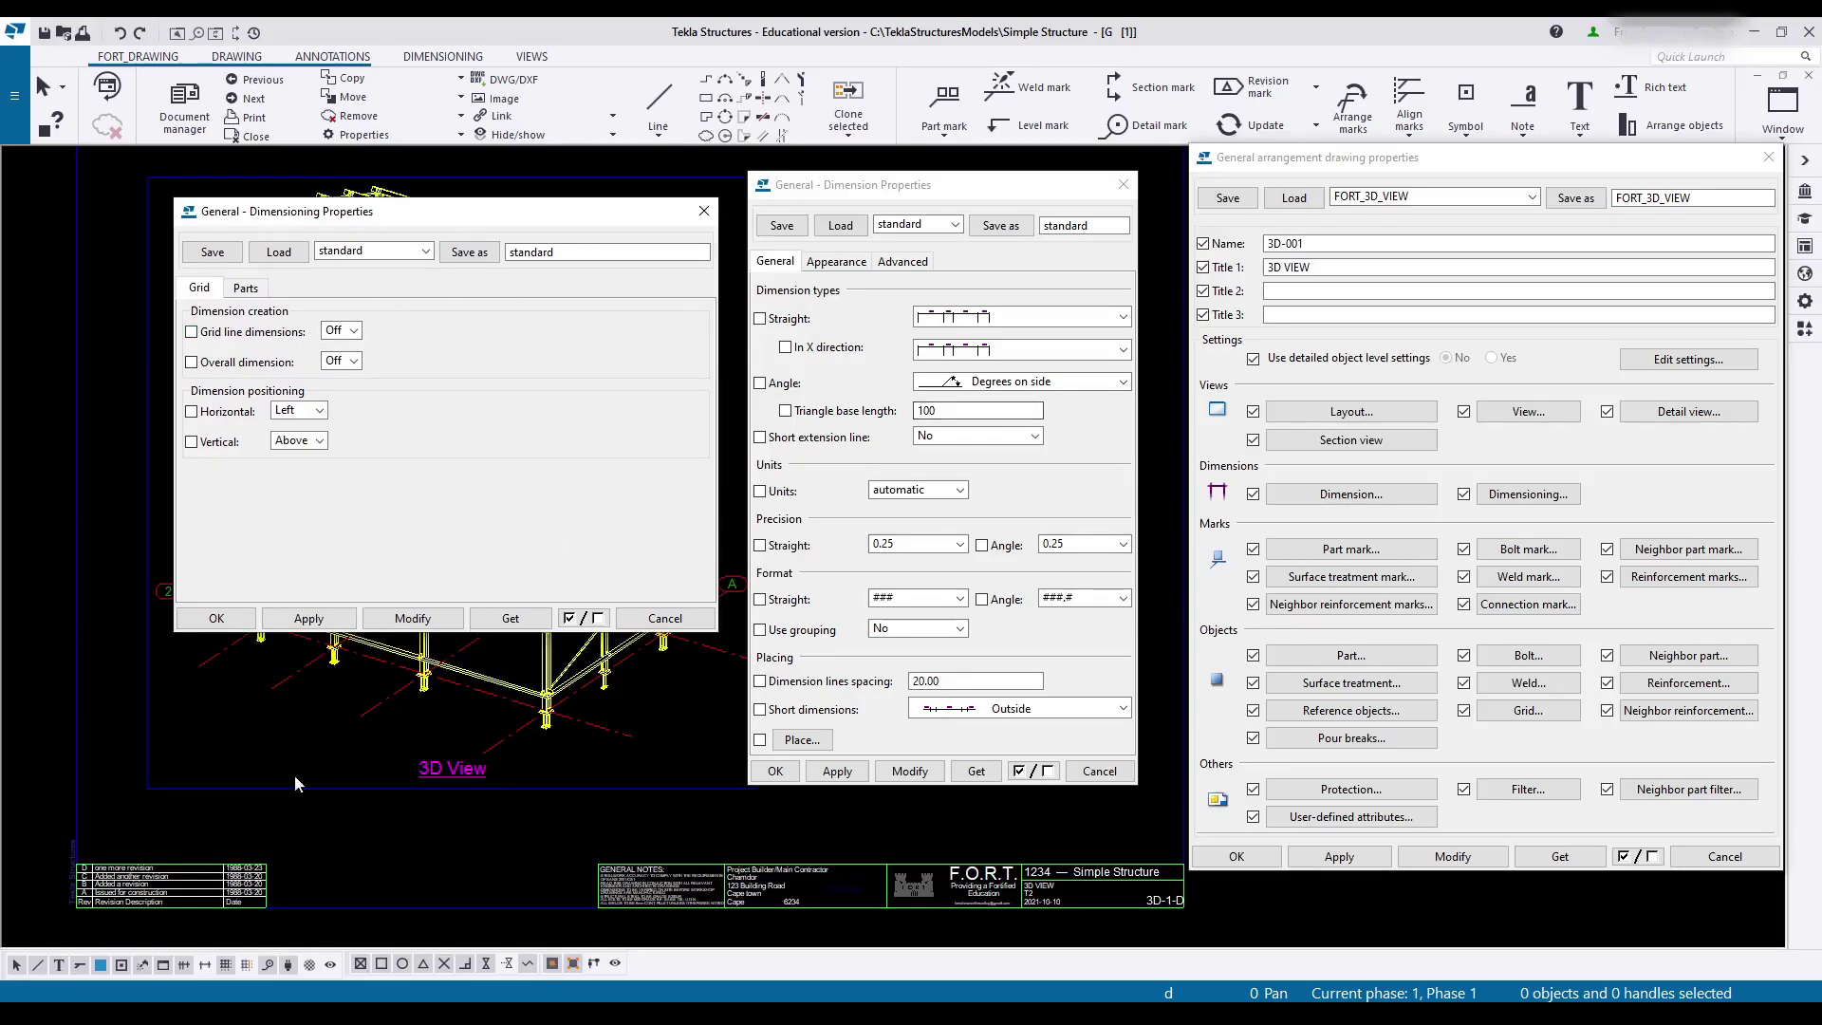
click(383, 621)
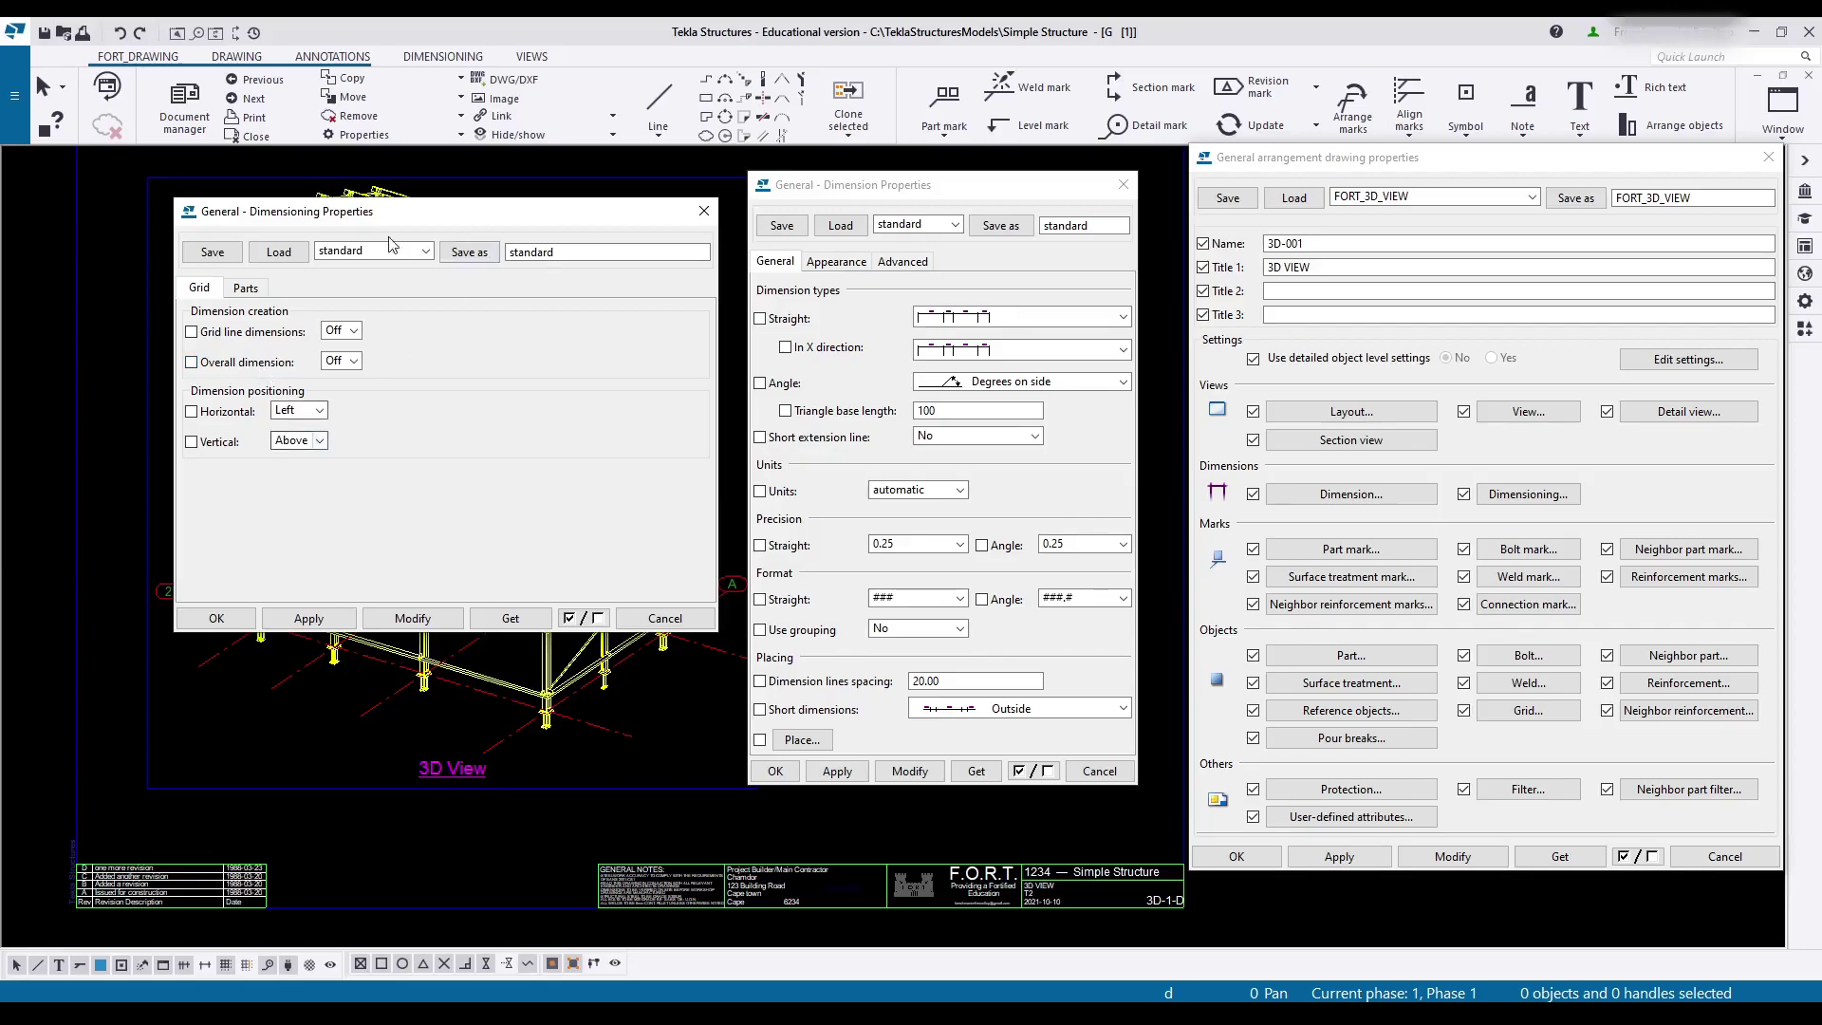
click(245, 289)
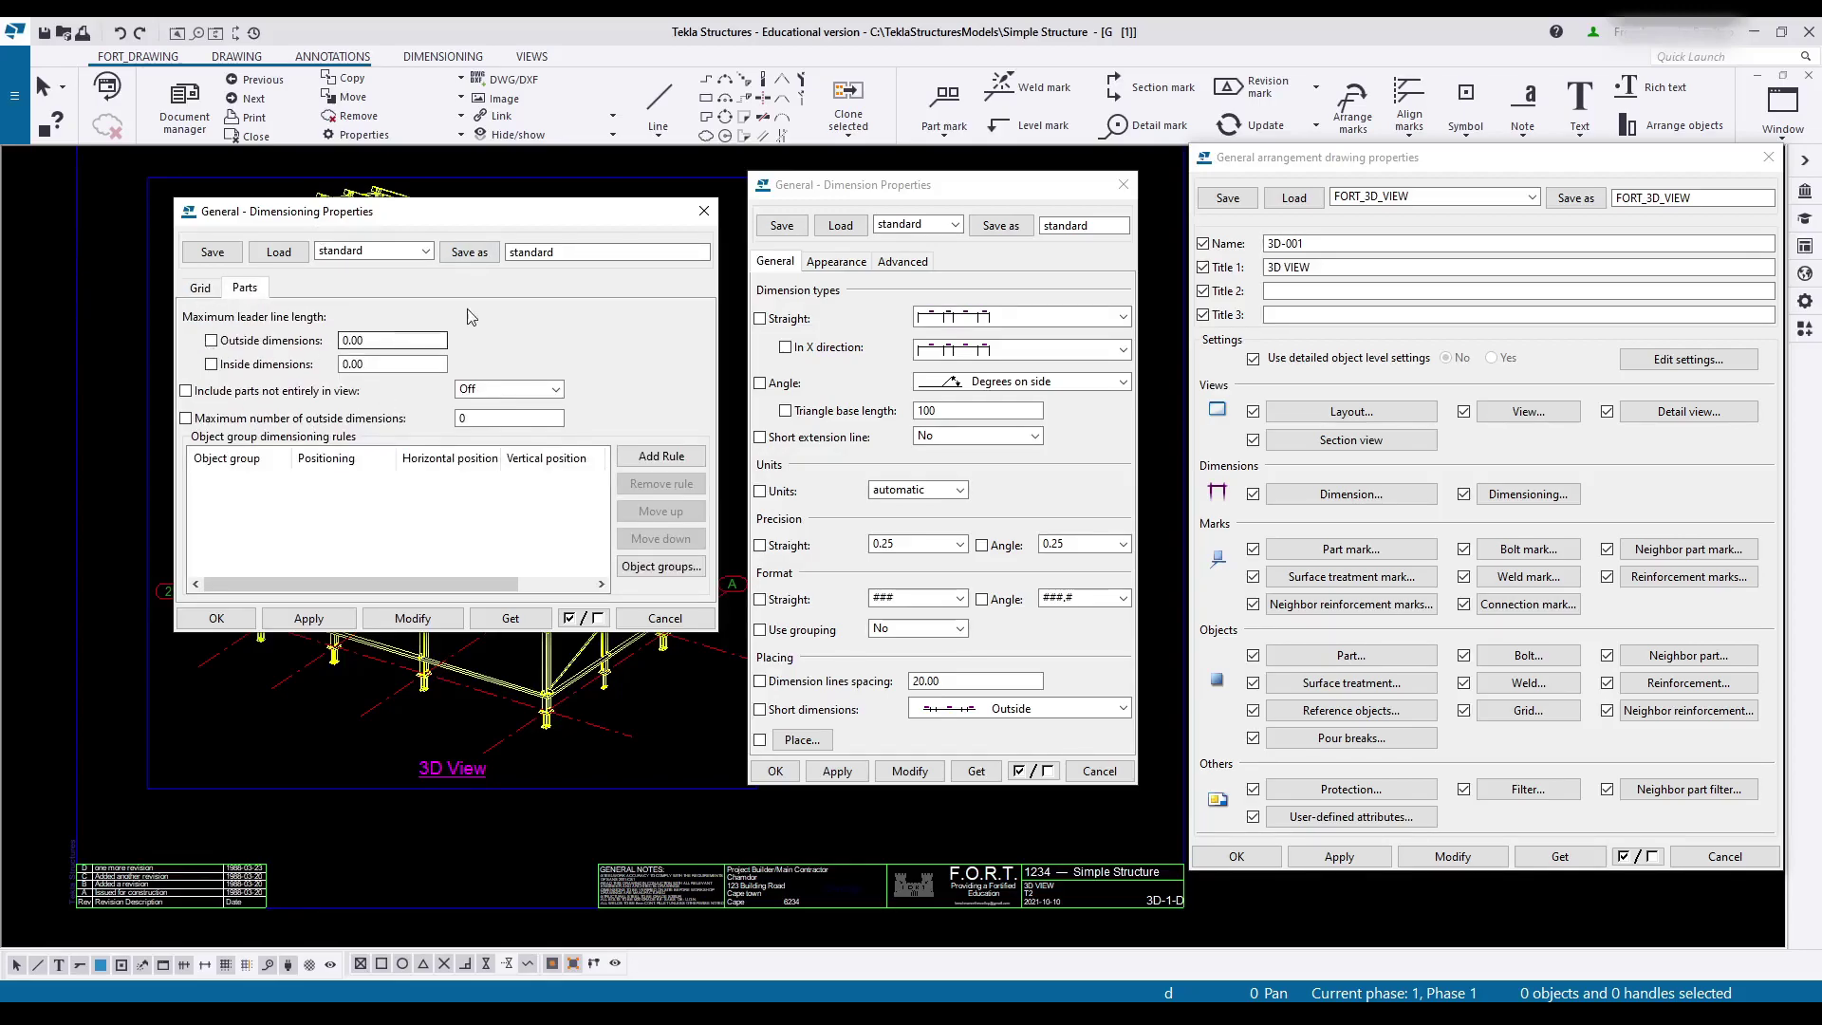
click(707, 203)
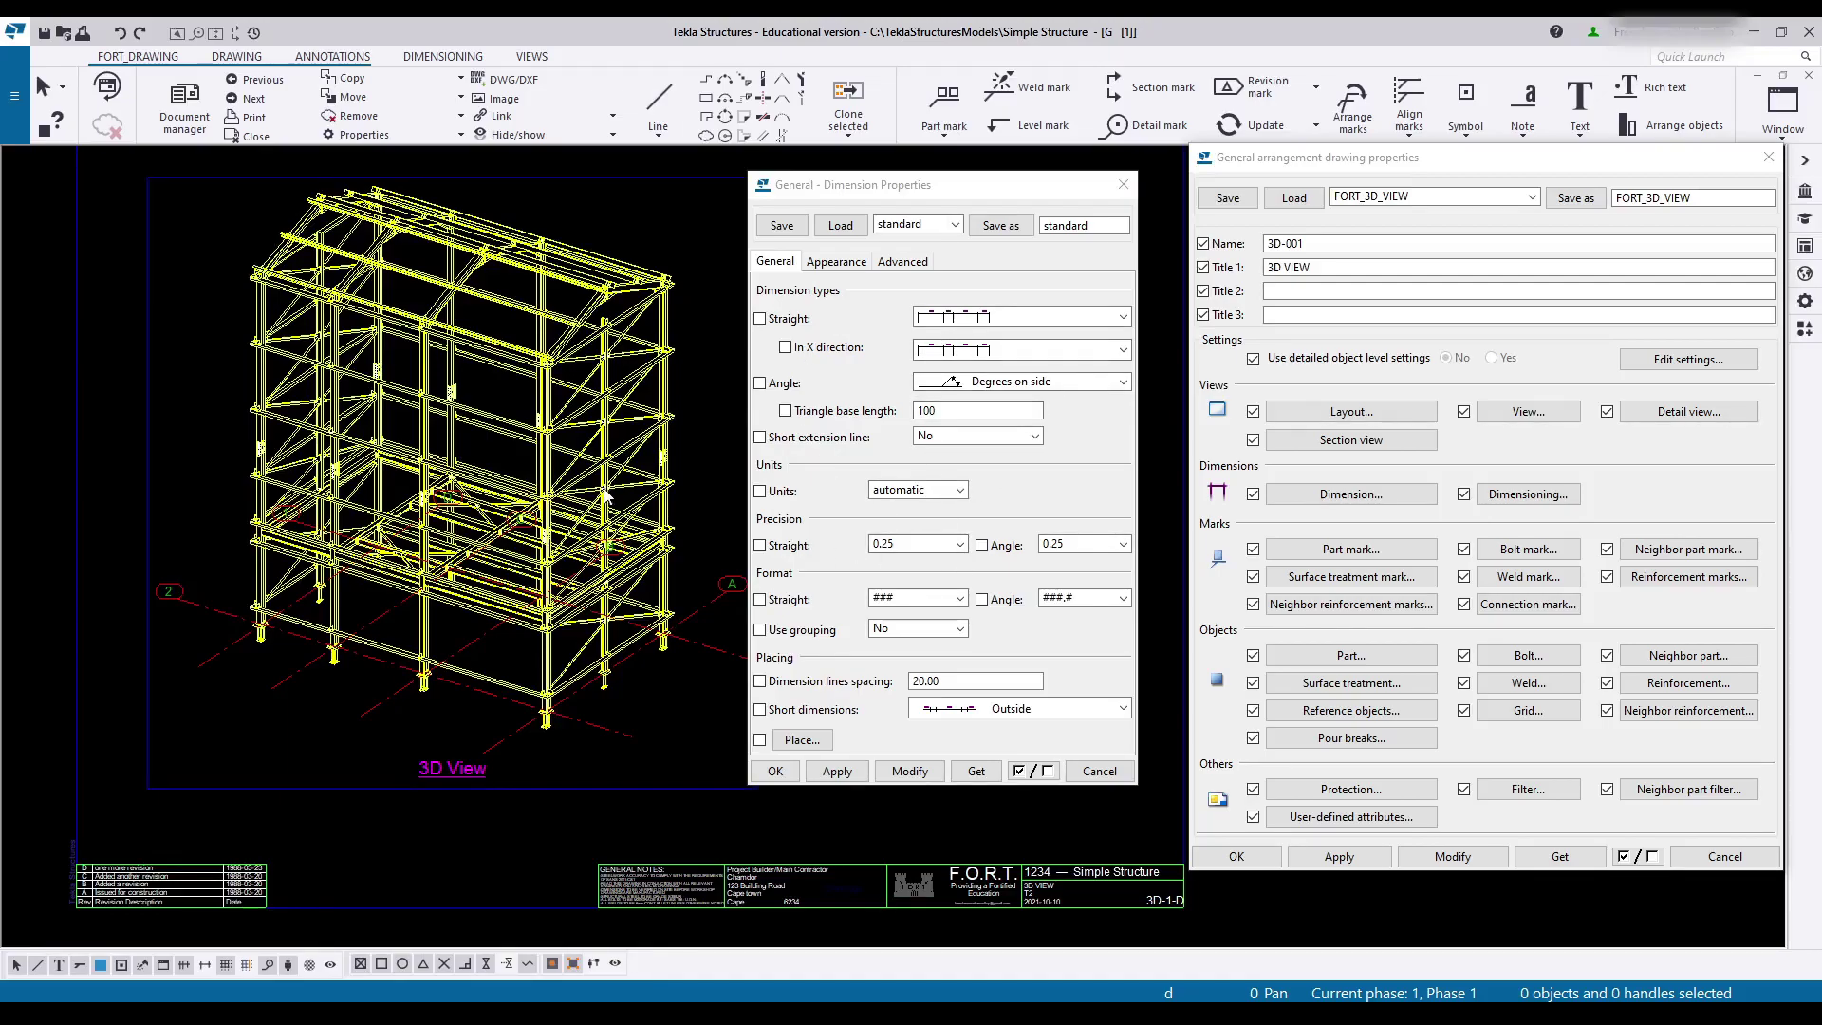
middle_drag(603, 490, 588, 498)
click(958, 227)
click(958, 227)
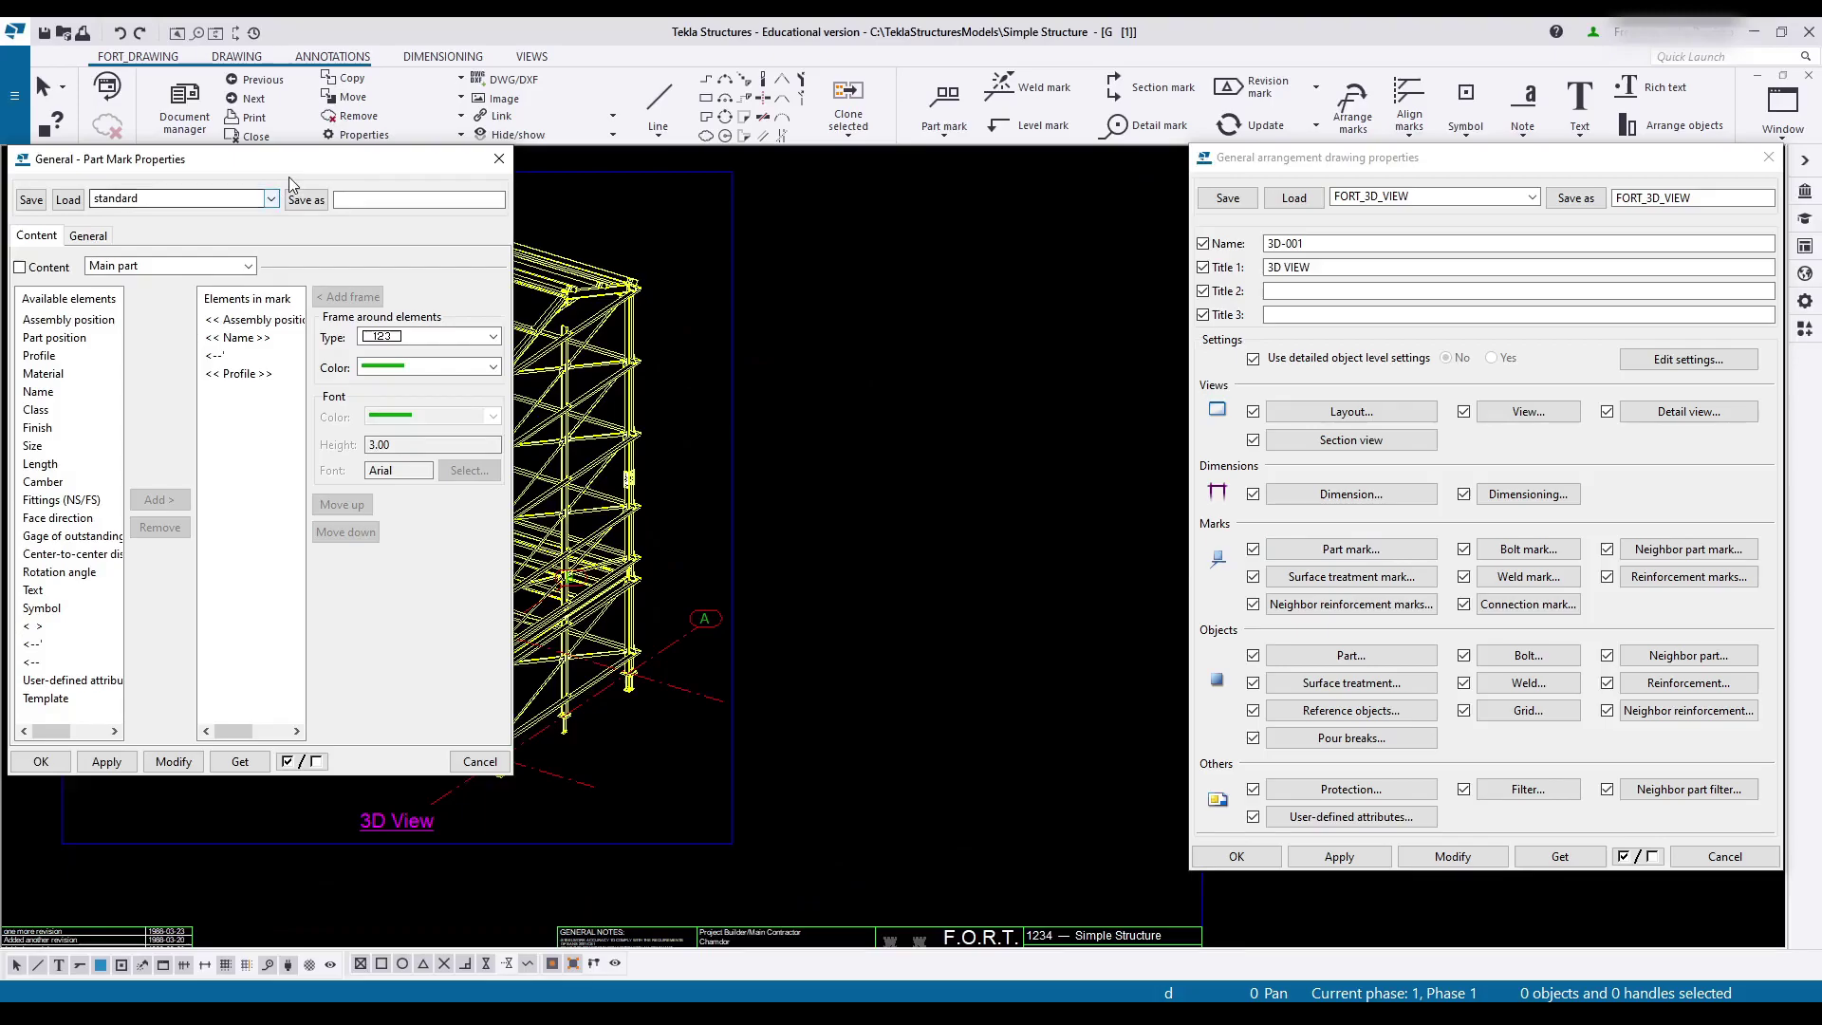
Step: Review the main part's mark elements and the general settings in the part mark properties
drag(289, 176, 909, 188)
click(807, 400)
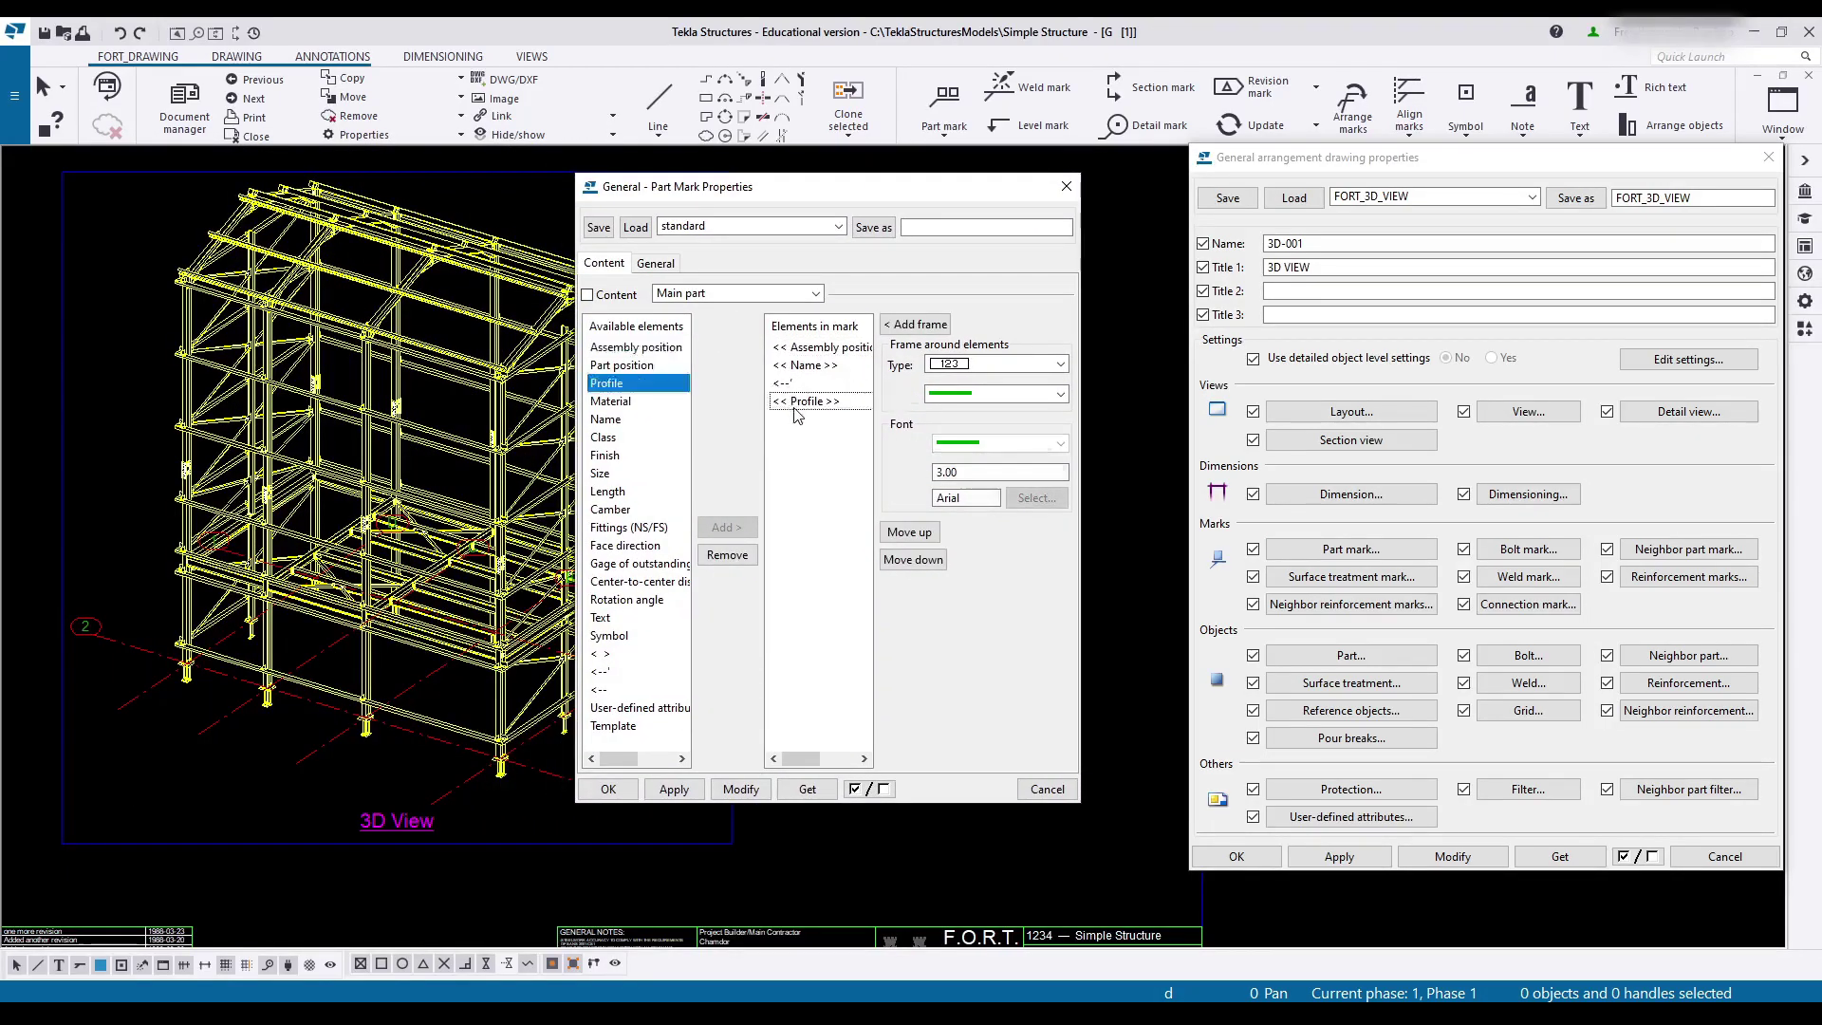
click(656, 265)
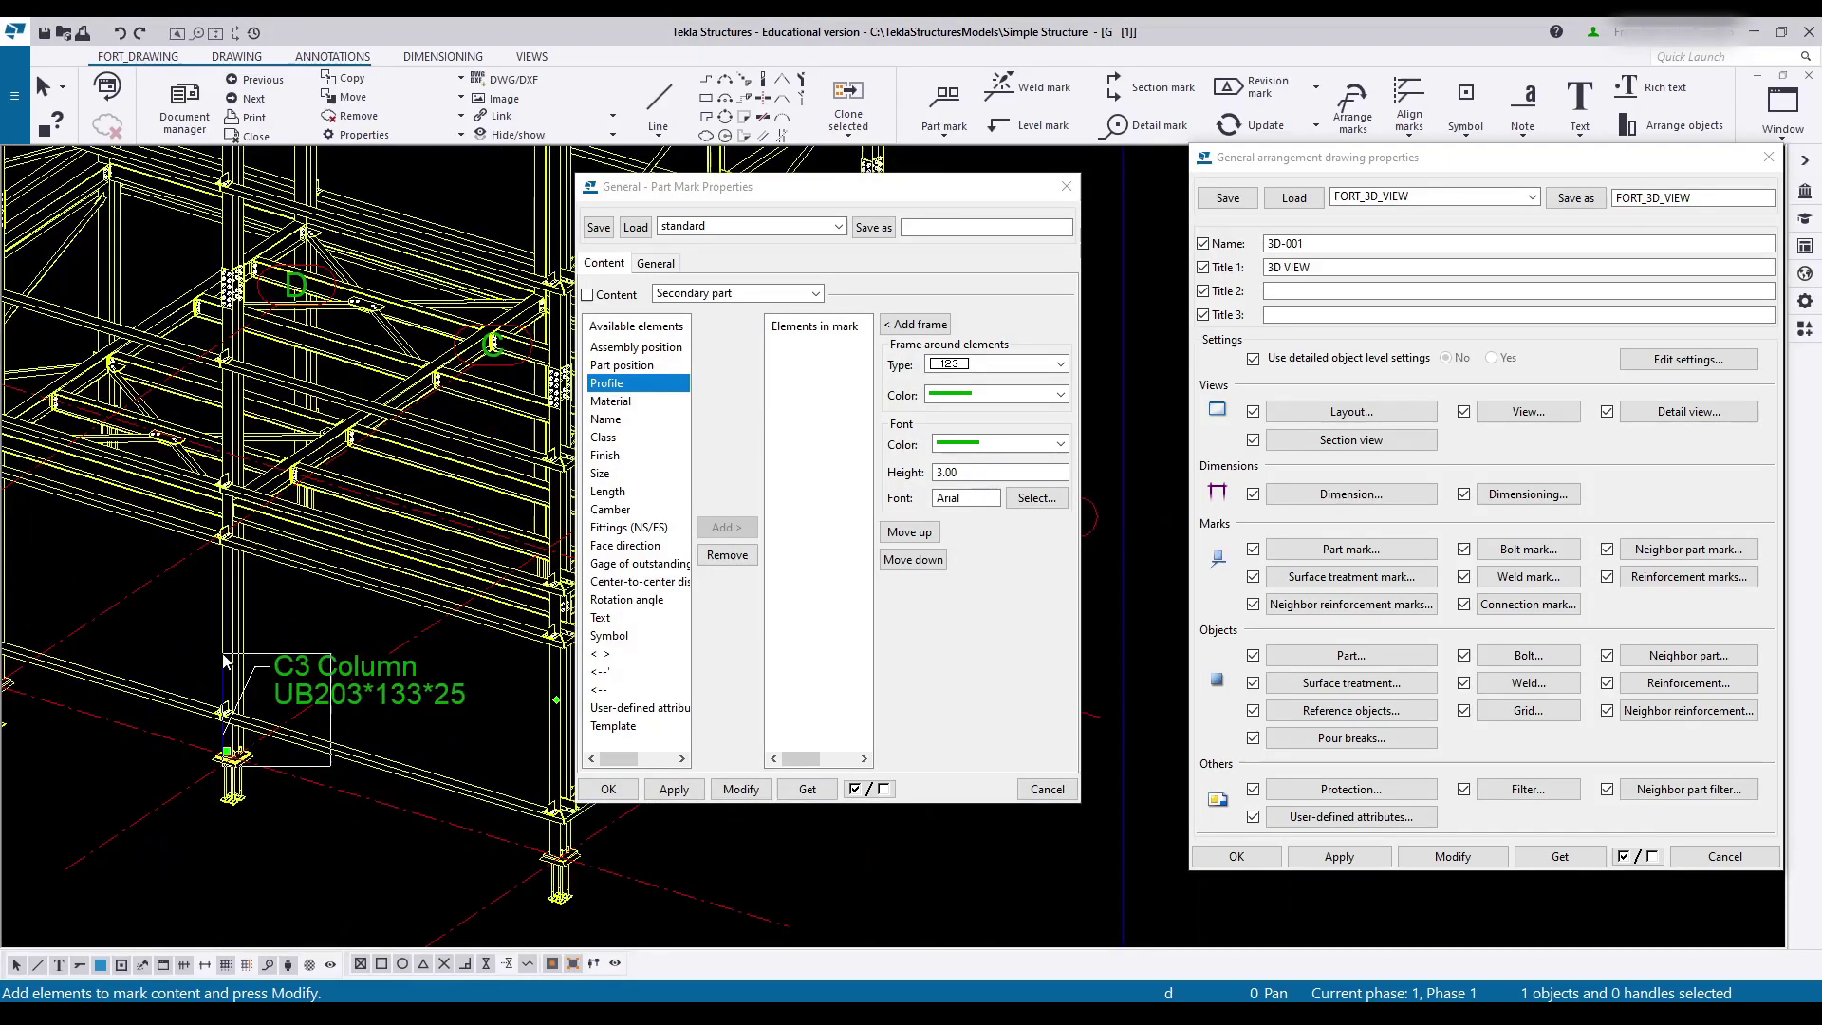
Step: Select the C3 Column part mark beside the column base for close inspection
click(225, 655)
right_click(192, 590)
key(Escape)
scroll(291, 732, up, 3)
drag(325, 624, 370, 629)
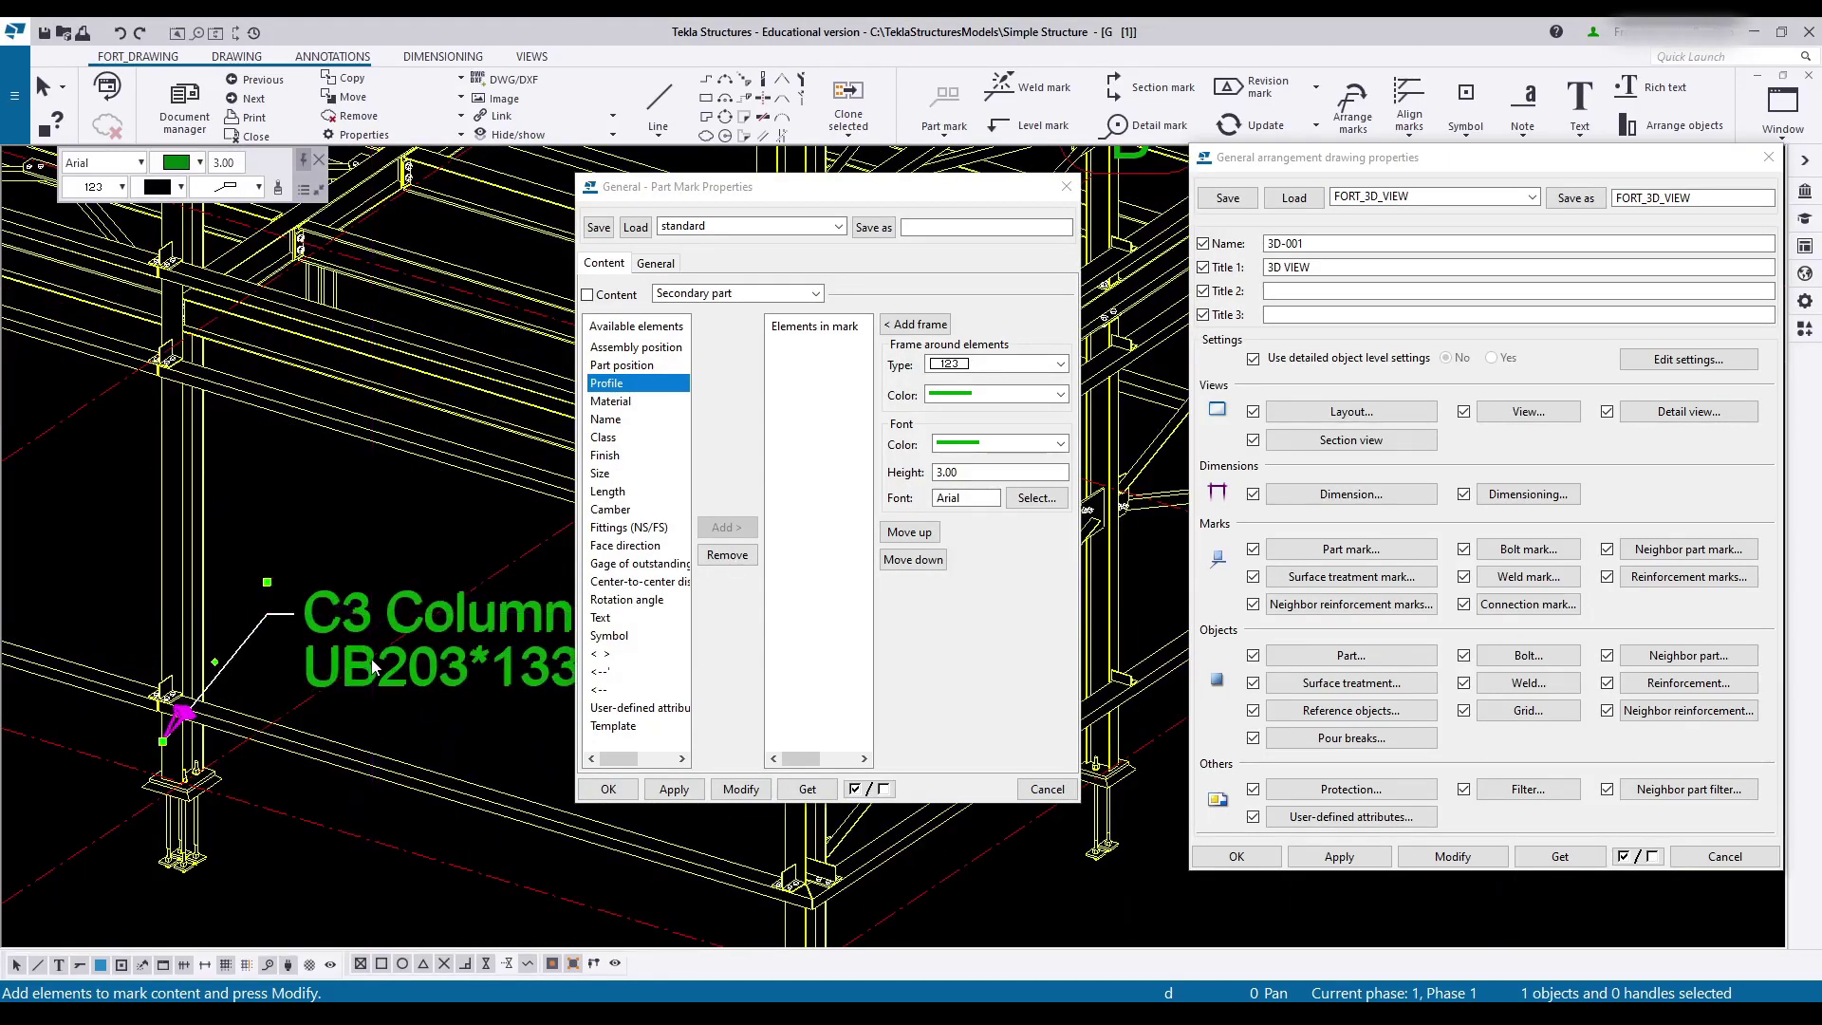
Step: Switch the part mark content to Main part and save the part mark properties as FORT_GA_MARK
middle_drag(384, 740, 329, 688)
scroll(405, 705, down, 2)
click(713, 296)
click(714, 297)
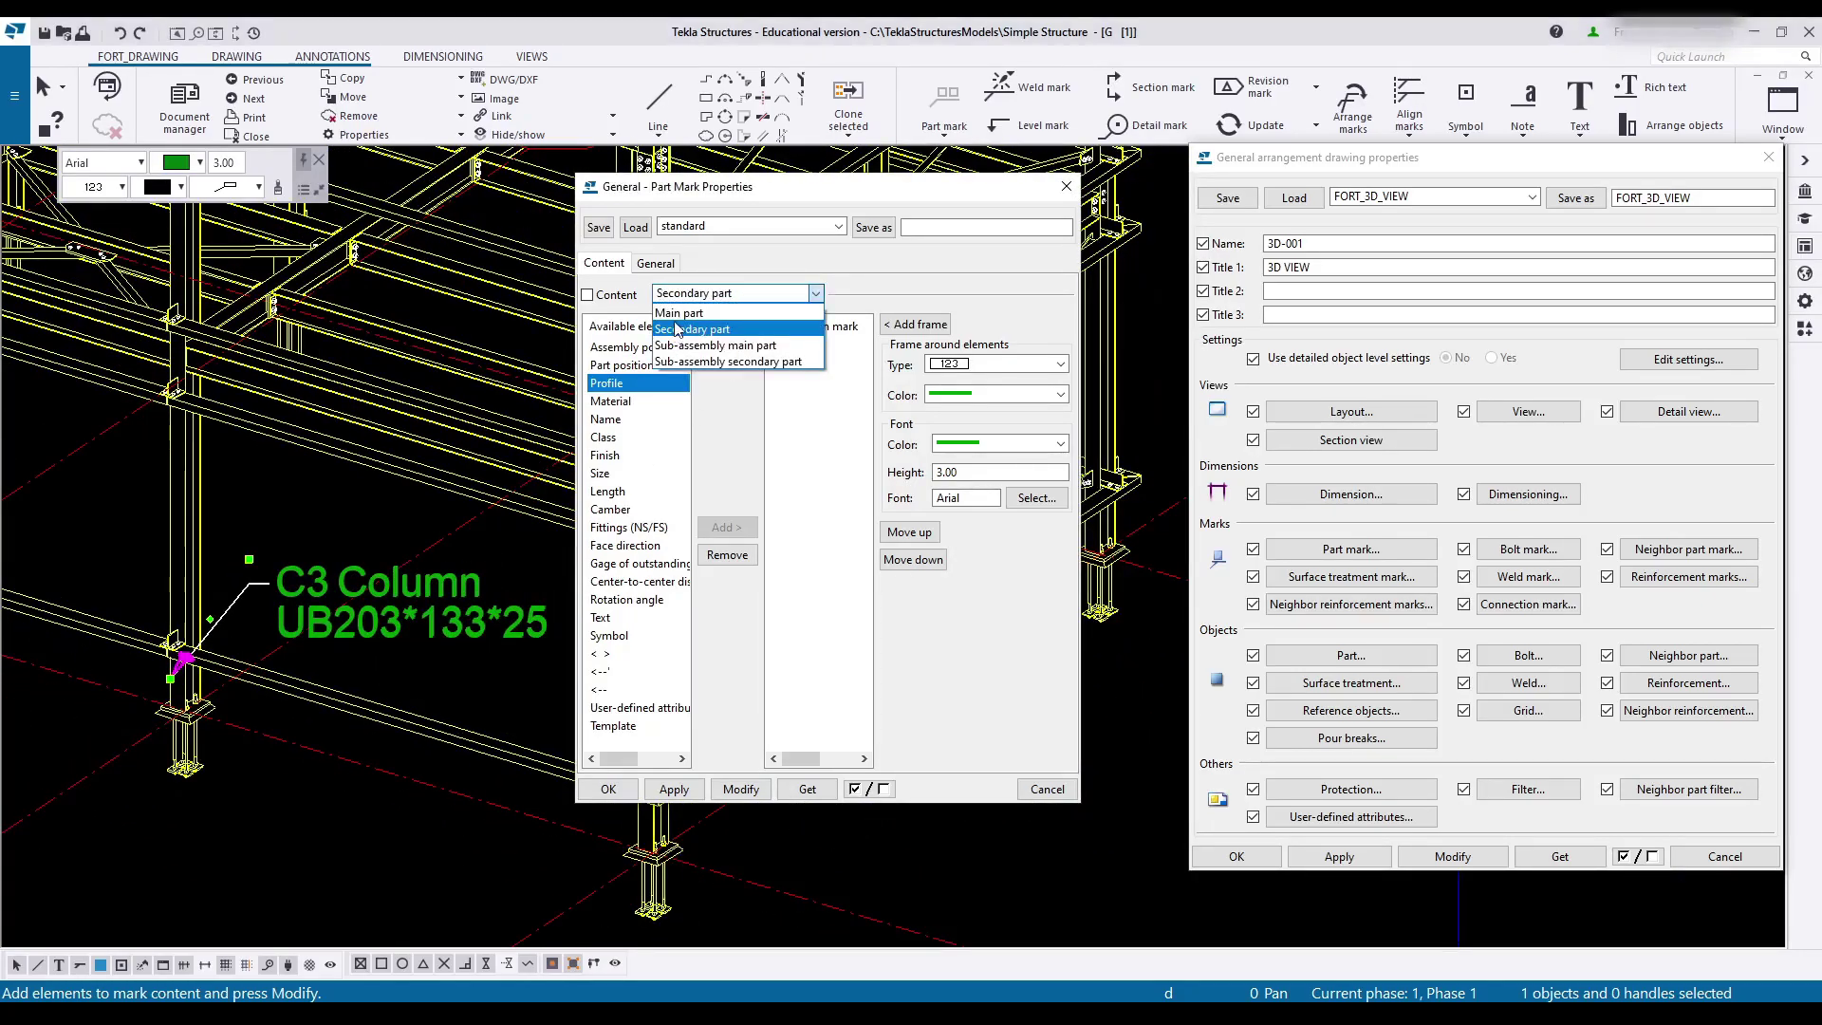
click(679, 313)
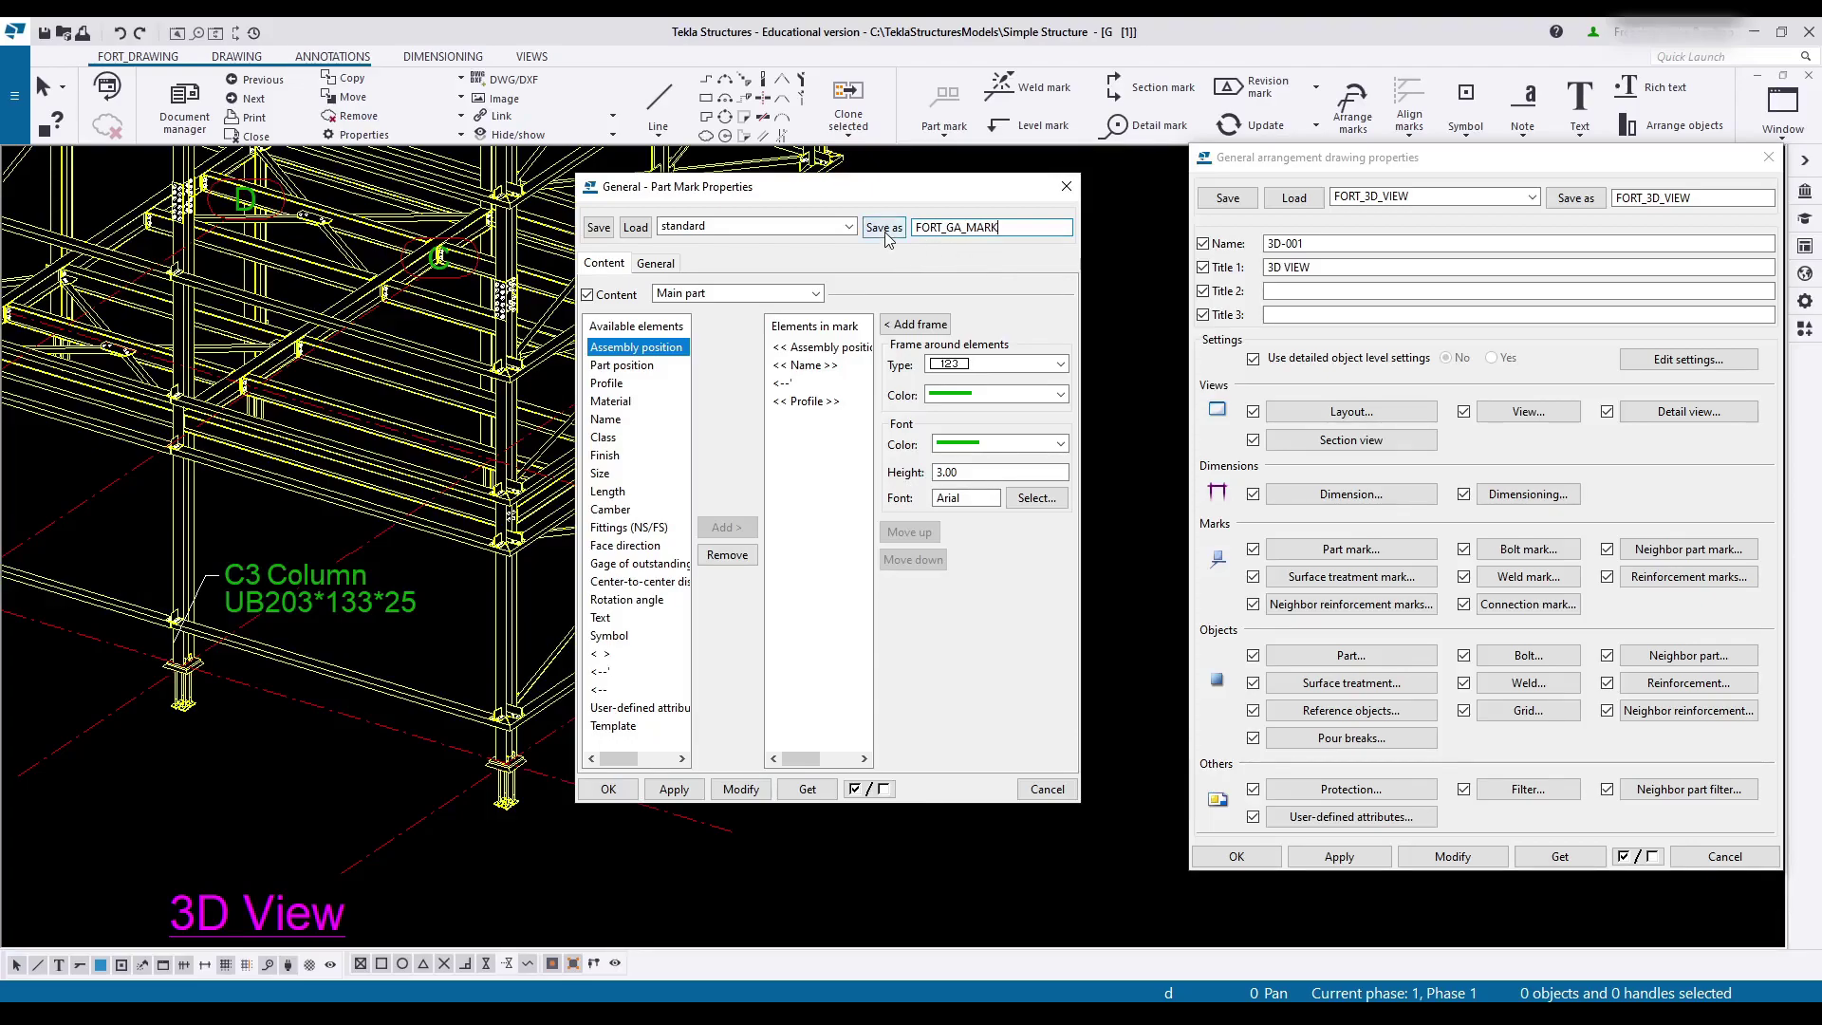
click(884, 227)
Step: Set all main part mark elements to height 2.00 and font Arial Narrow, and modify the C3 Column mark
click(809, 351)
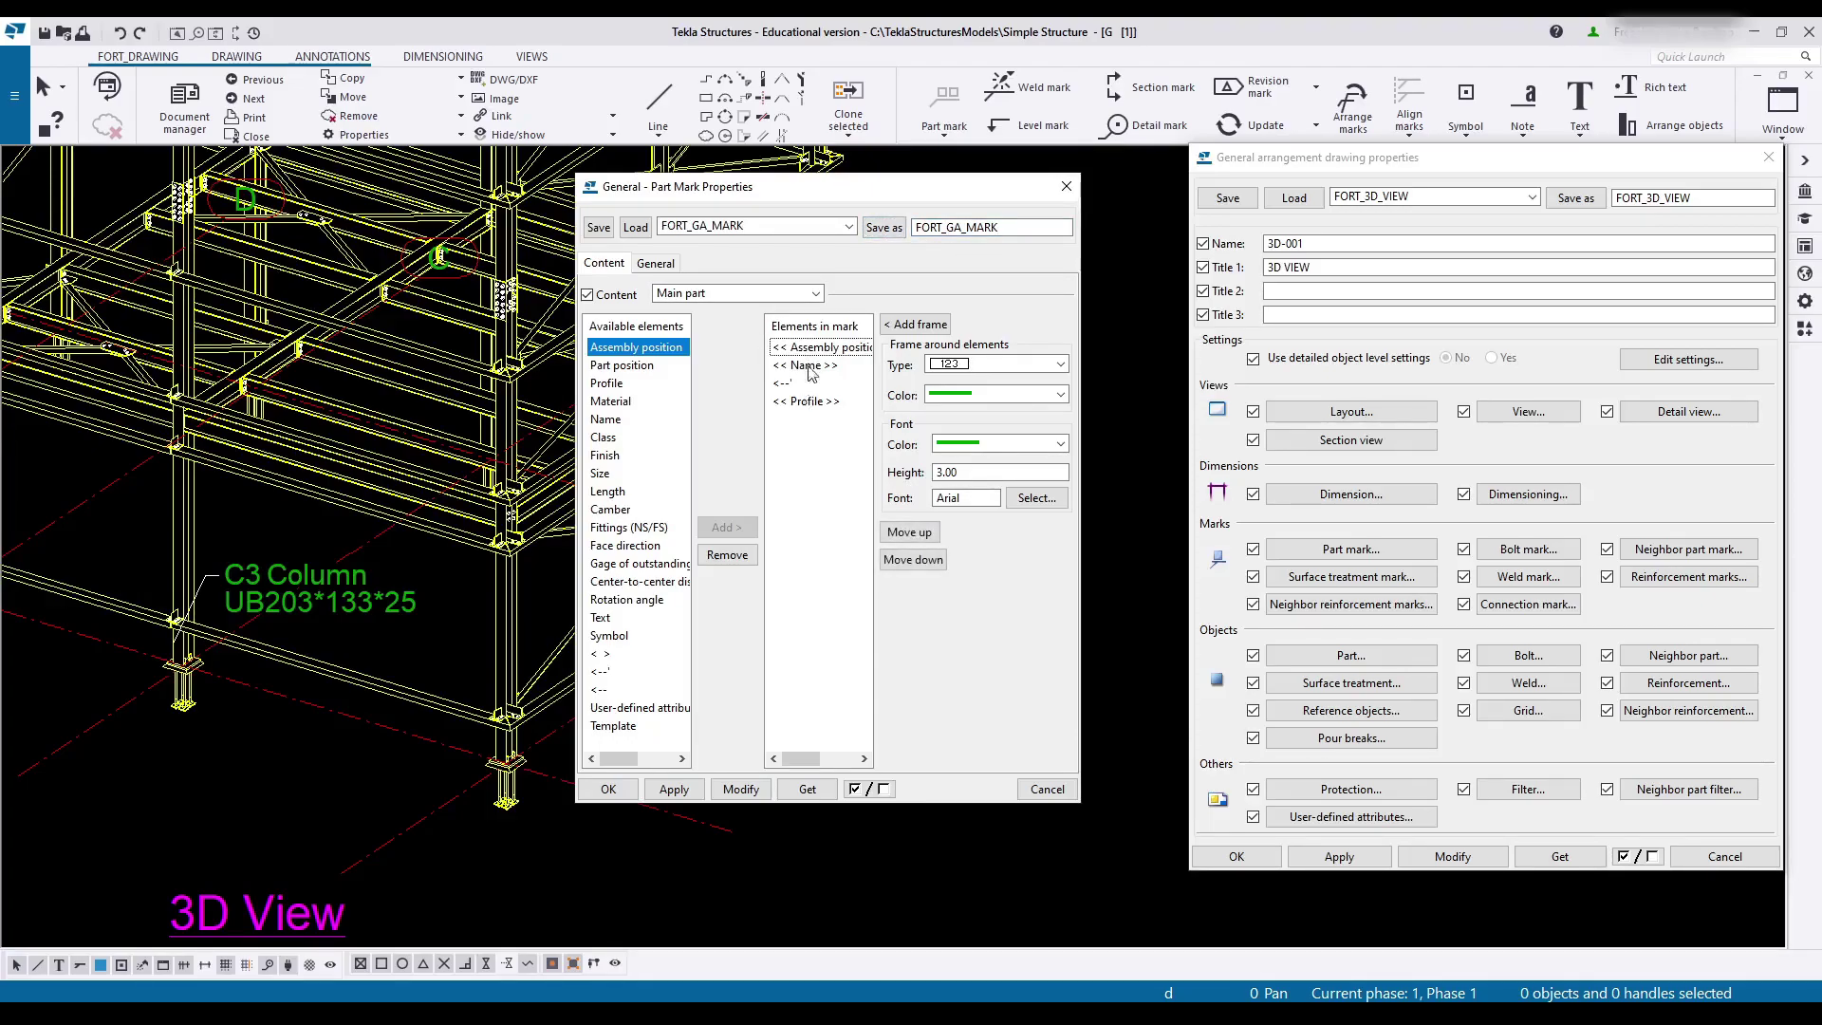
key(shift+Down)
key(shift+Down)
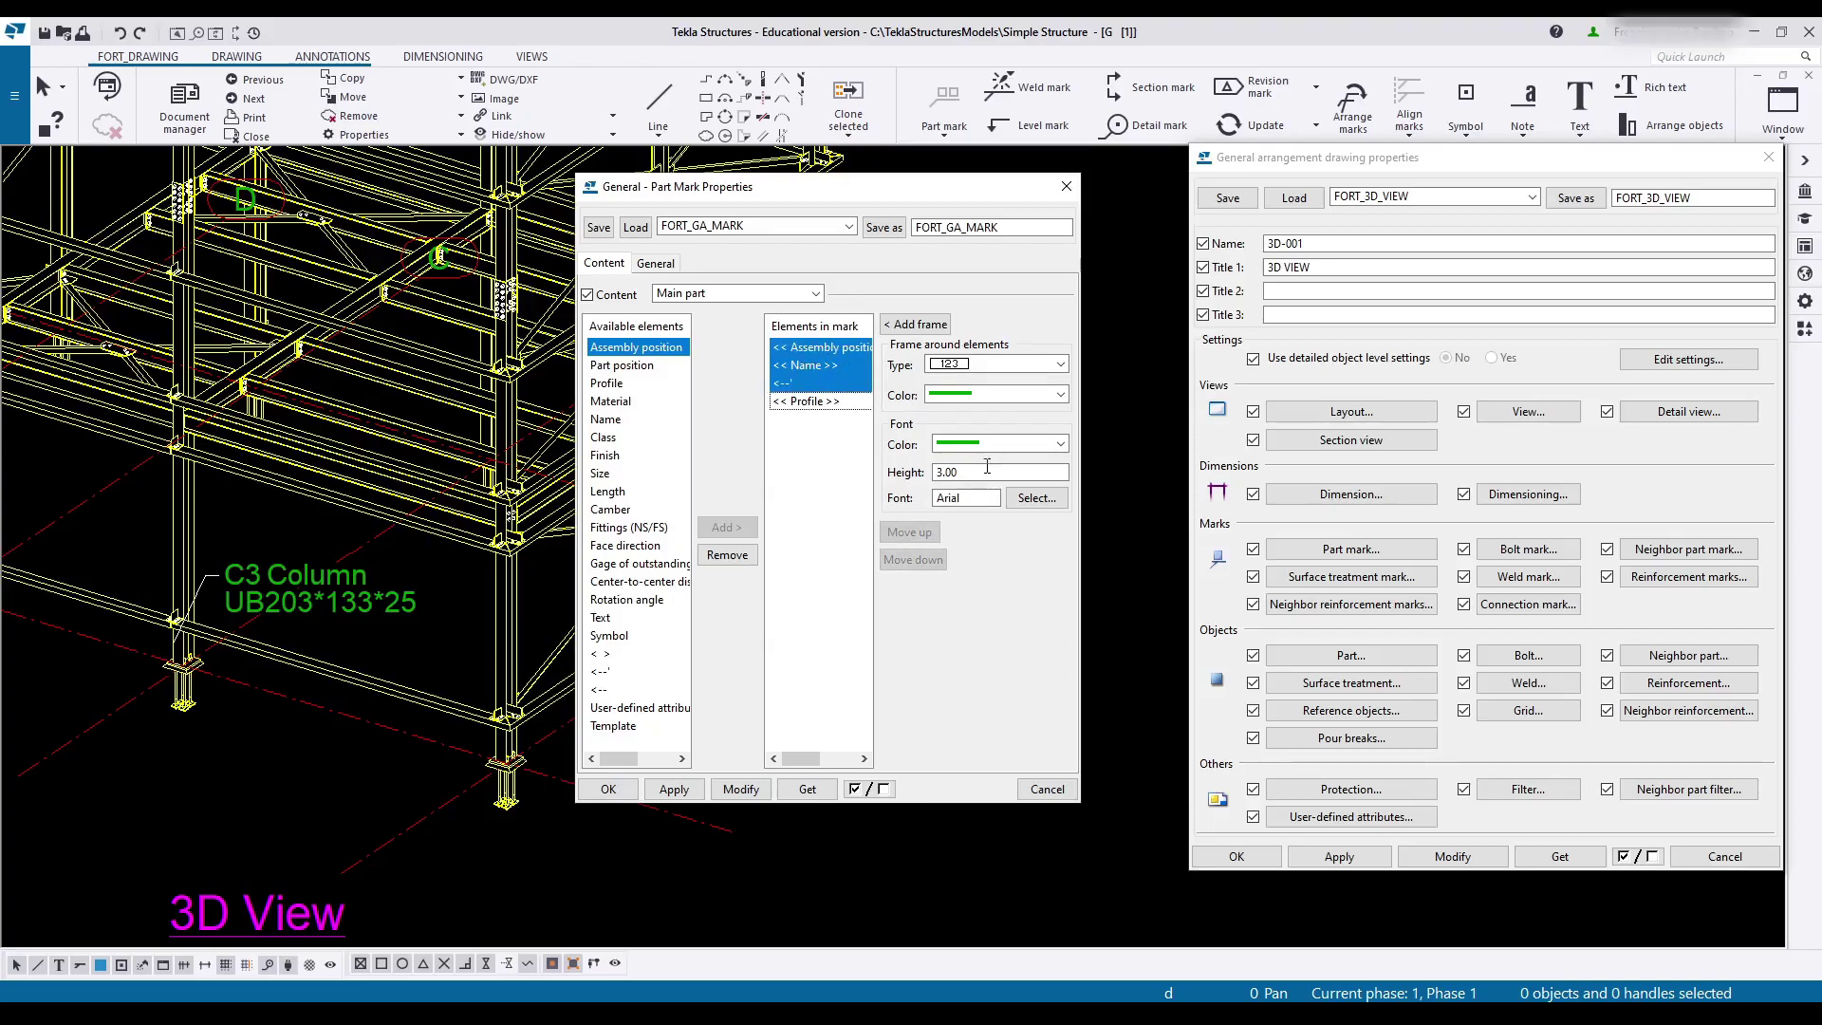
key(shift+Down)
double_click(991, 472)
text(2)
click(973, 495)
text(arrow)
click(738, 789)
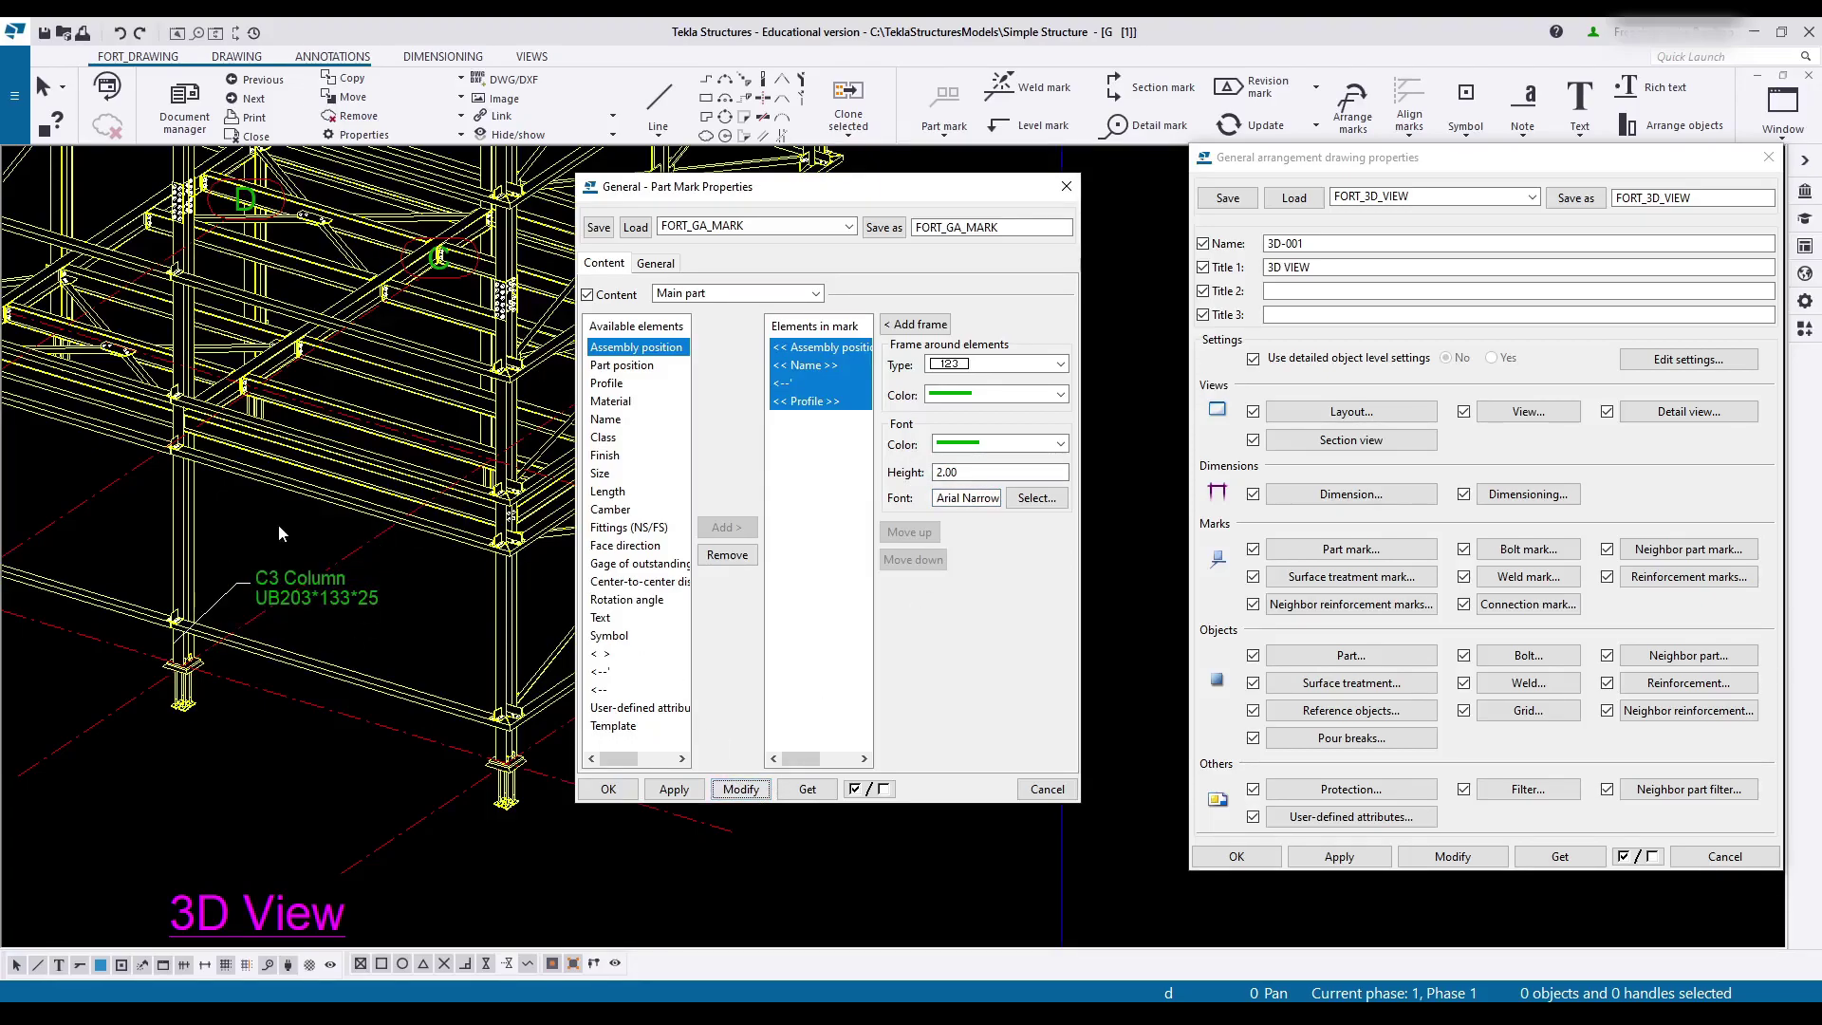
Step: Examine the beam's options for adding a mark using view properties or applied mark properties
right_click(290, 486)
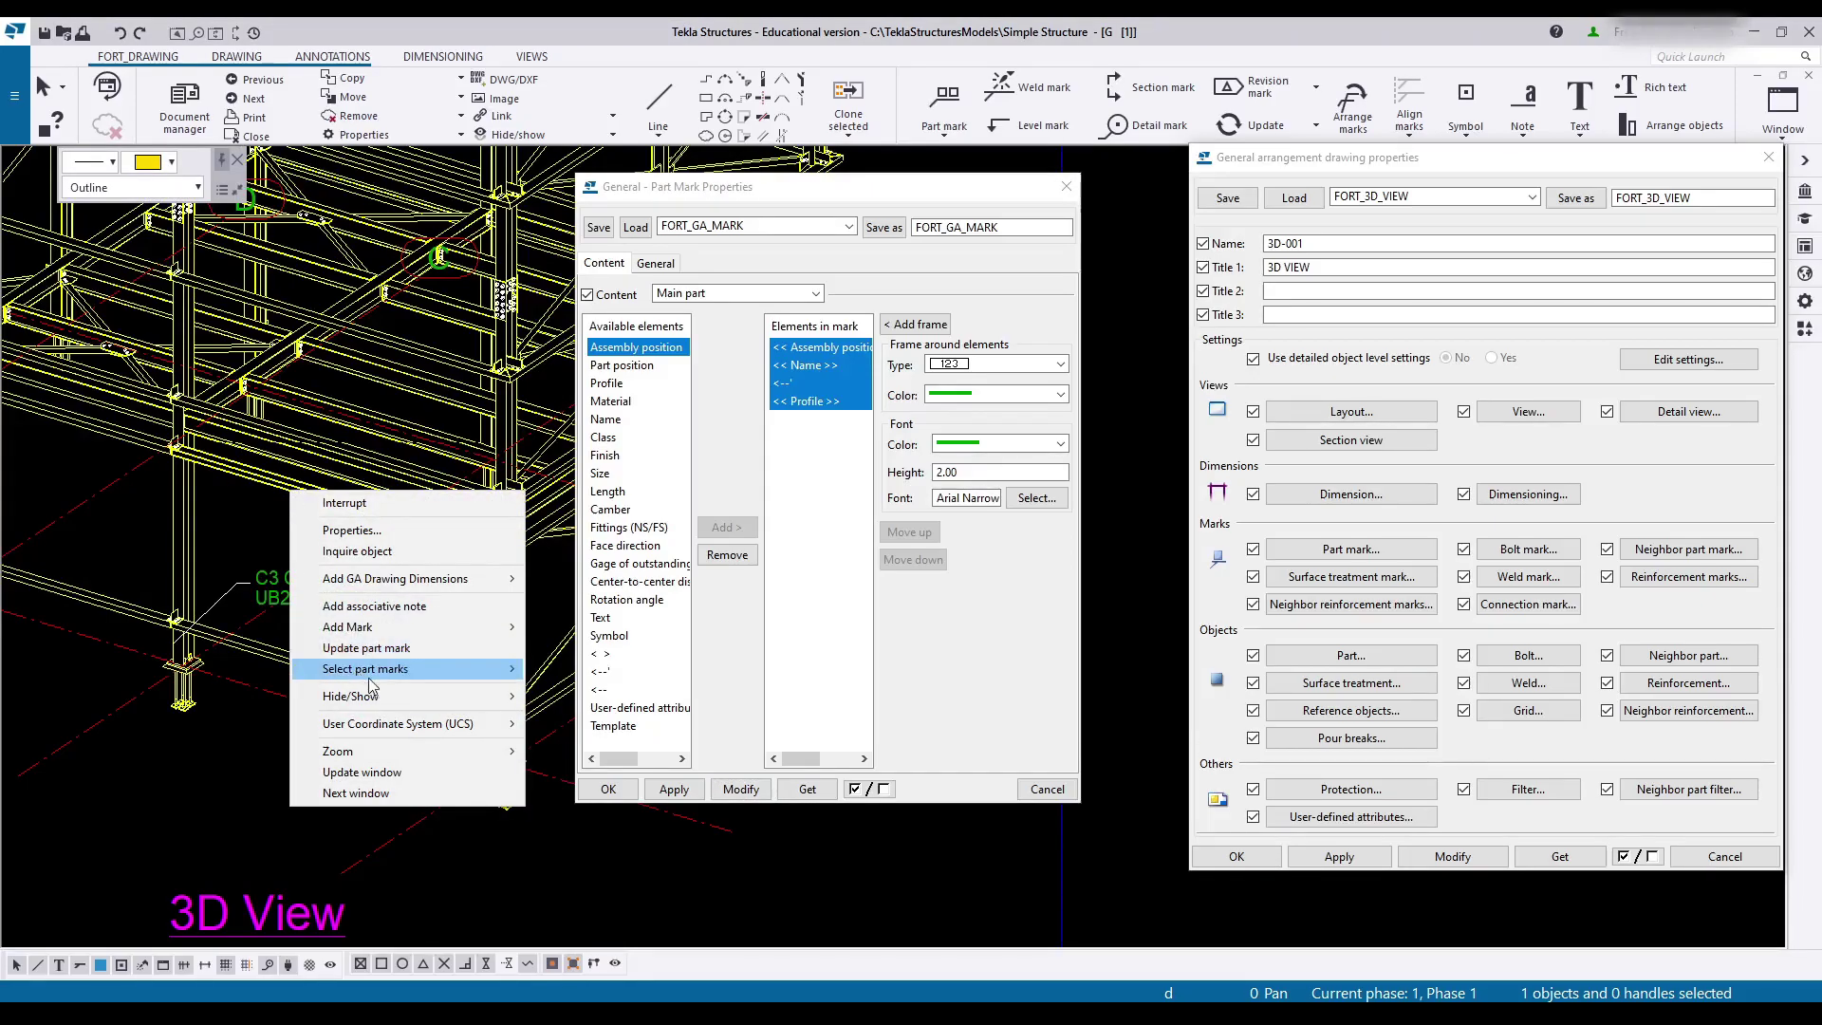
mouse_move(443, 629)
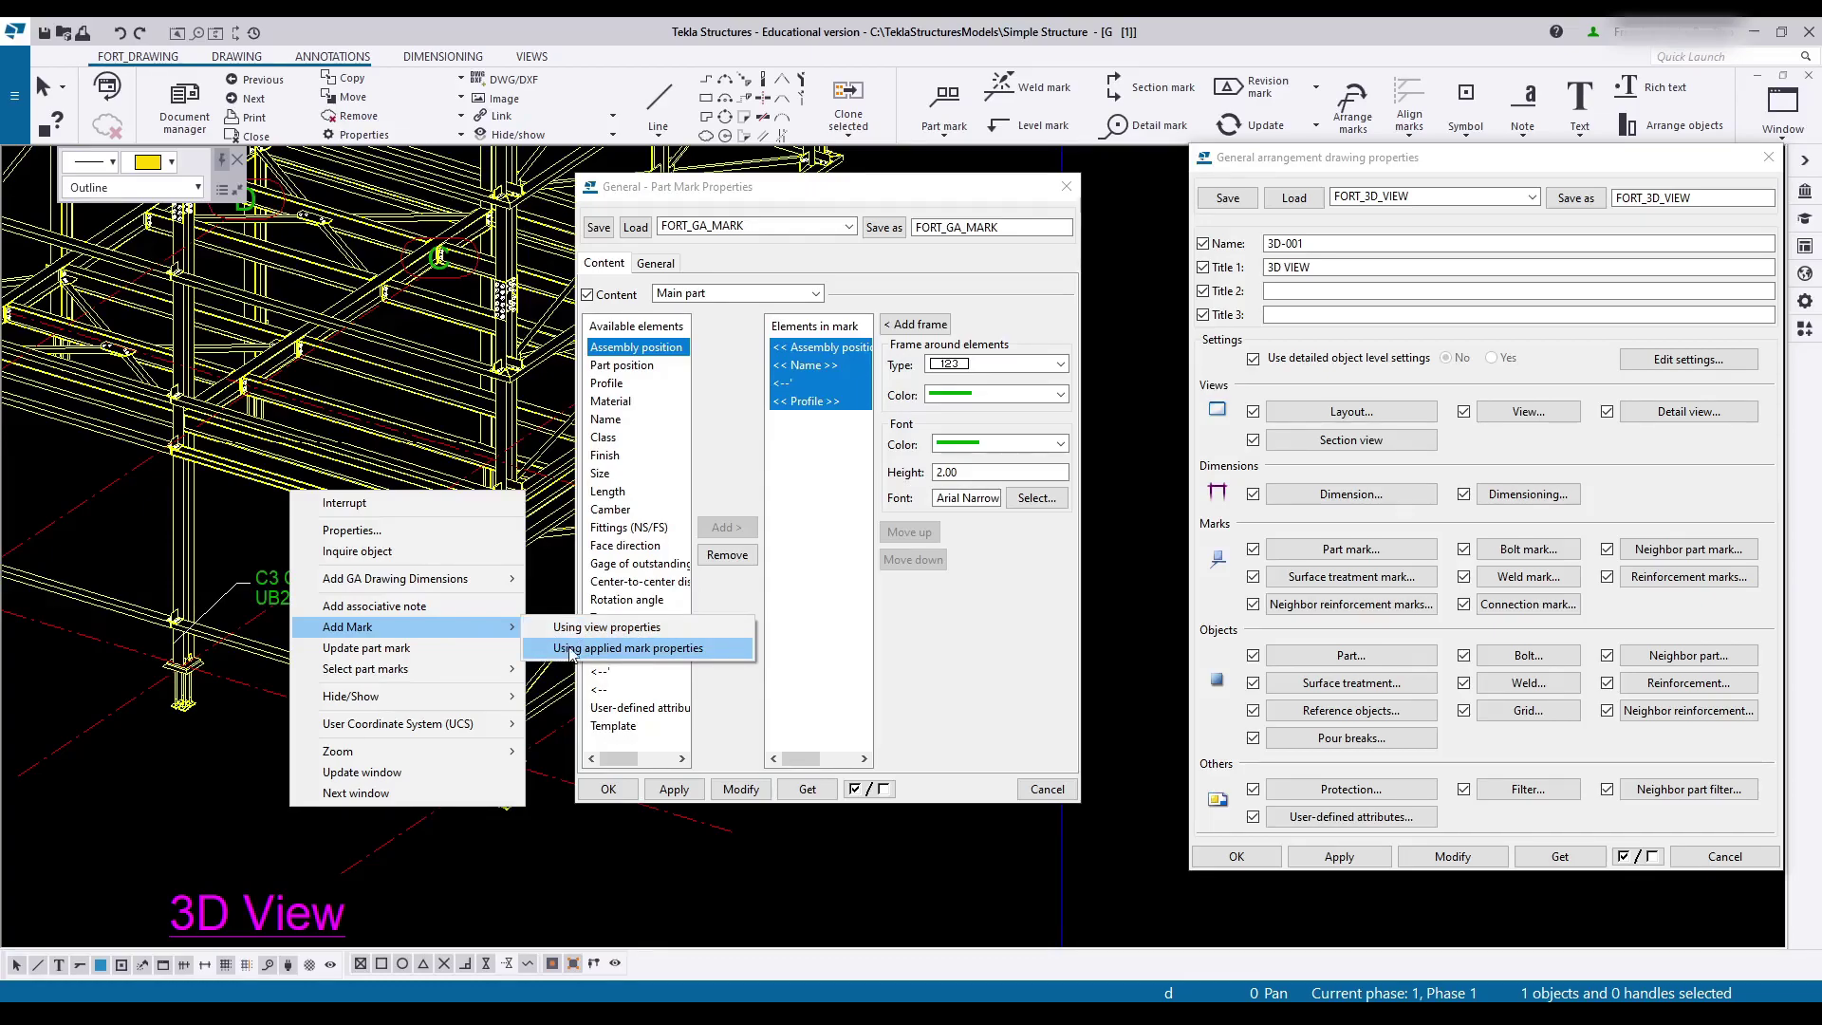
click(708, 653)
Step: Review the C3 Column mark's own properties and its available presets, and close them without changes
double_click(282, 573)
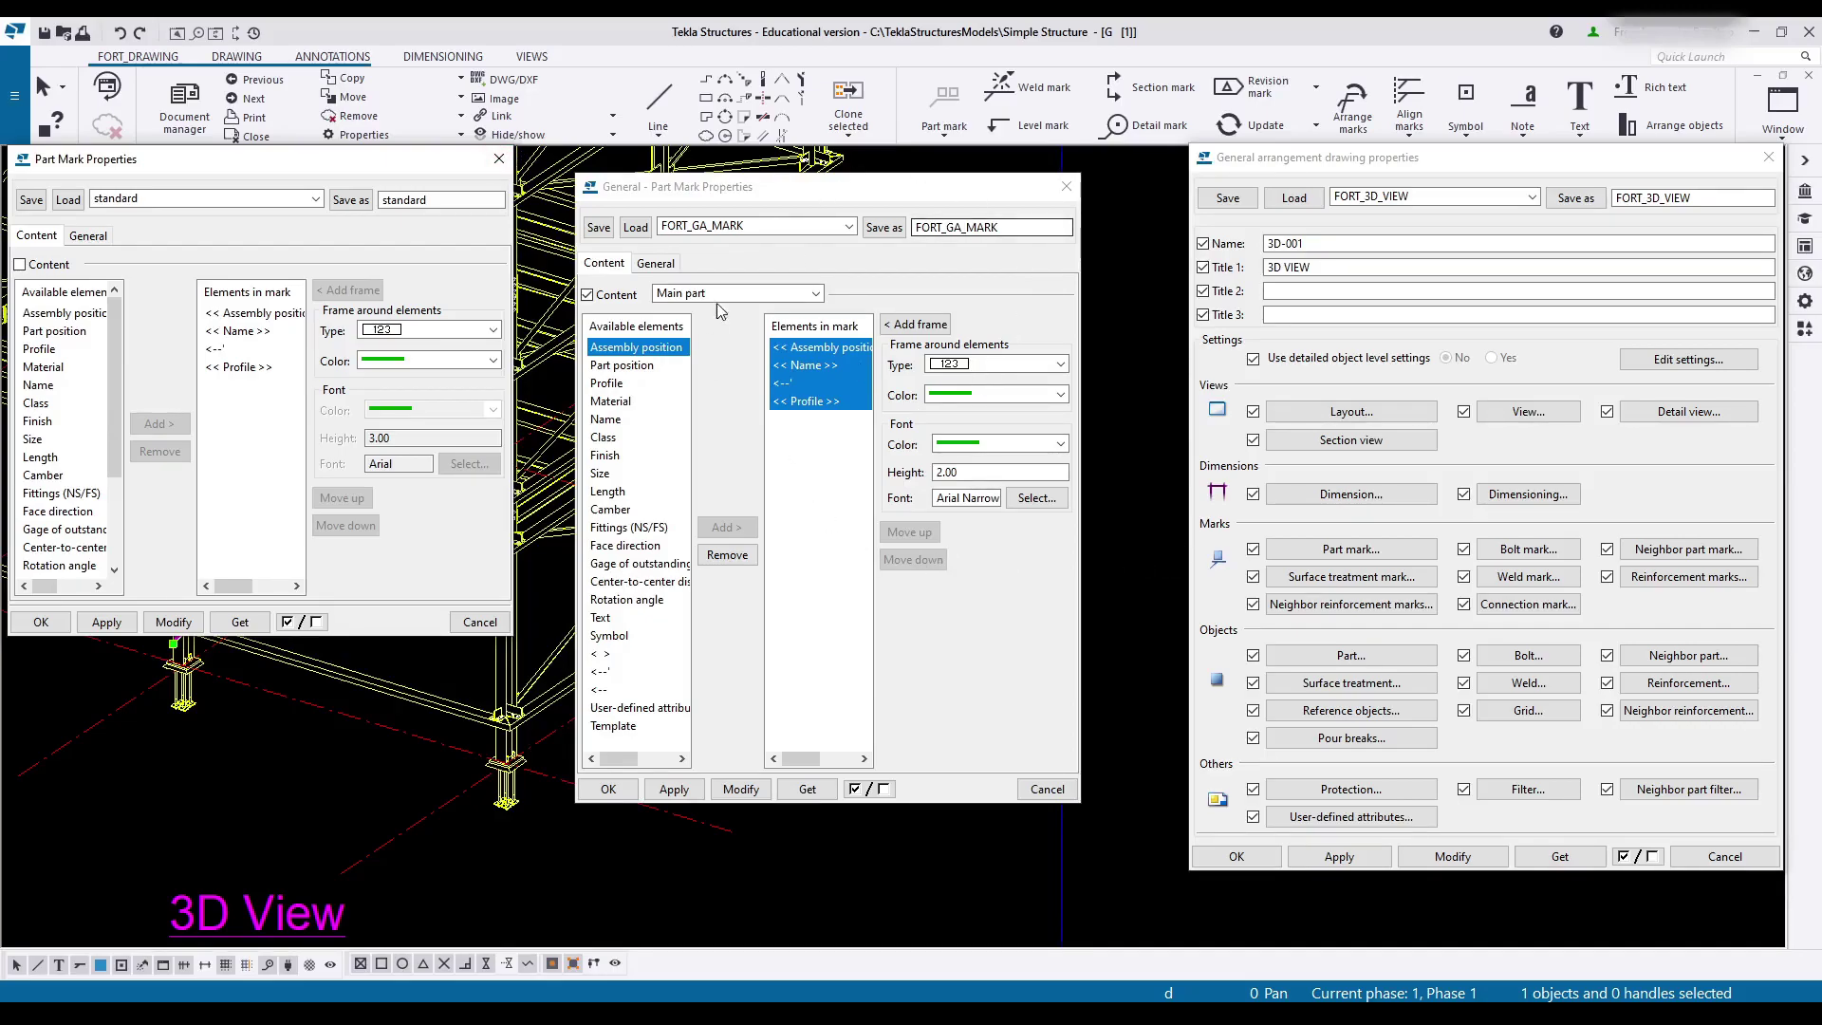
click(142, 199)
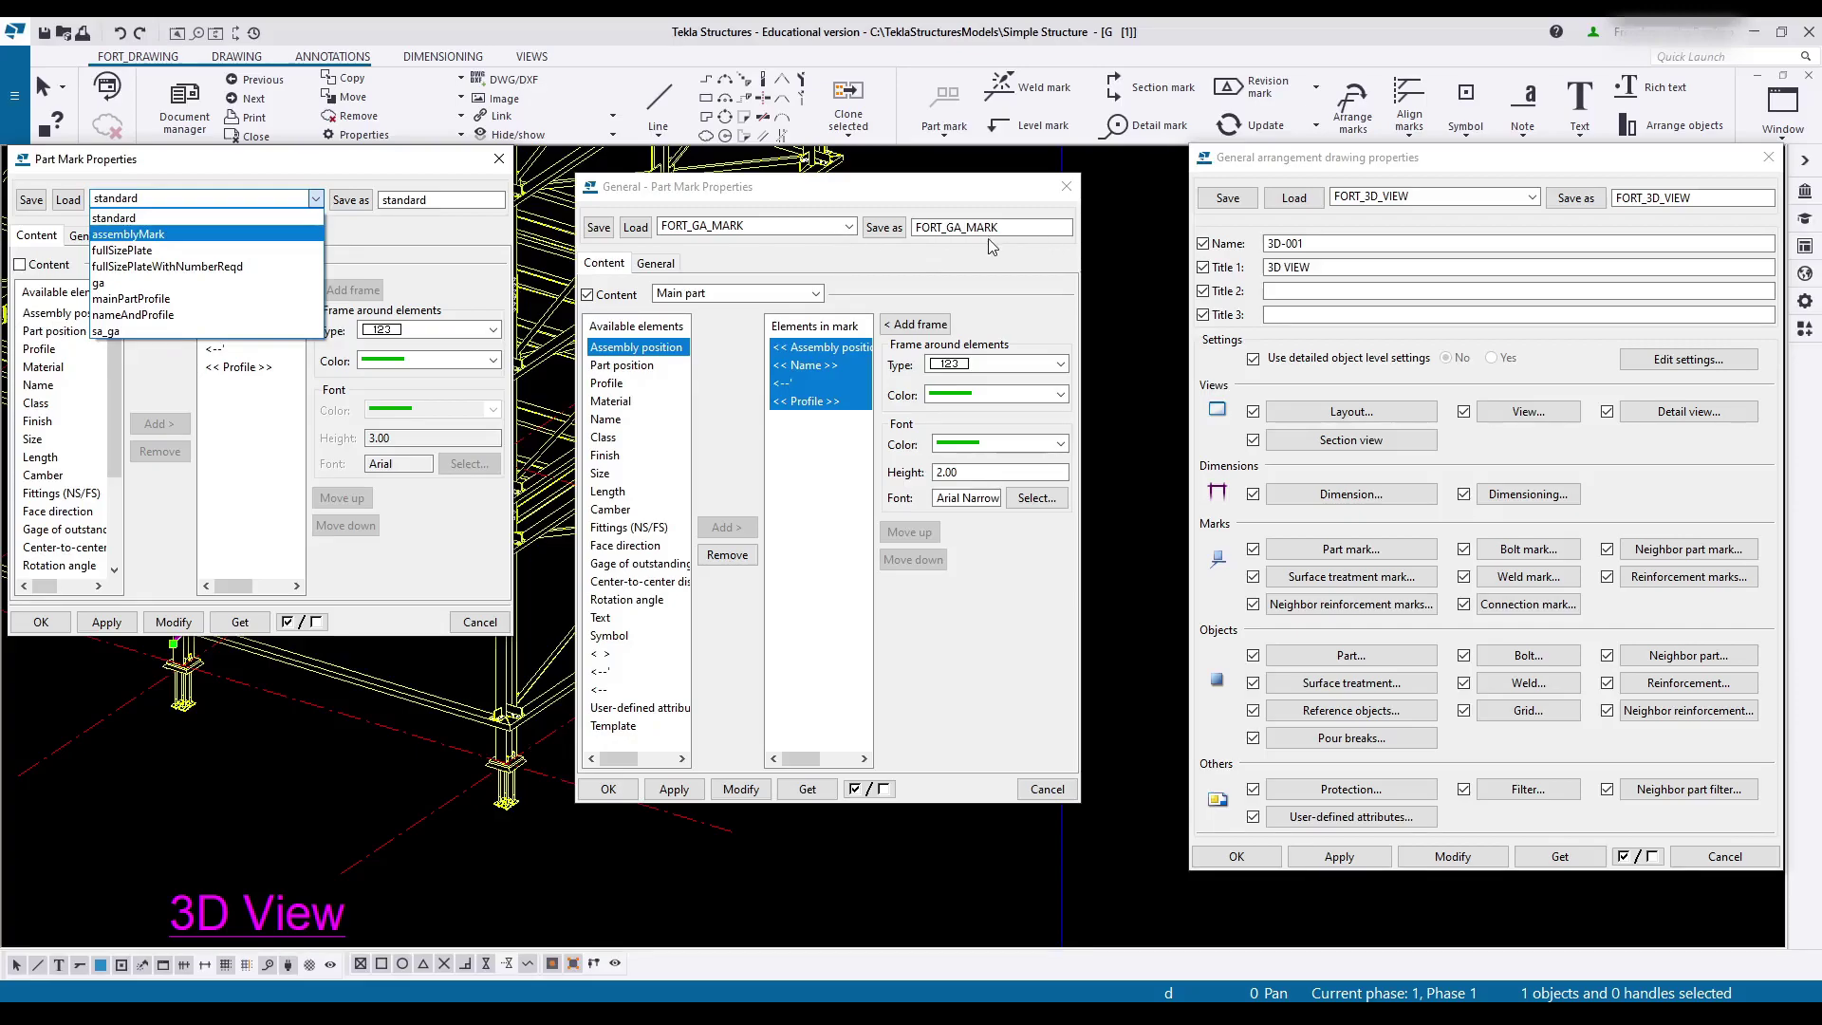
click(479, 623)
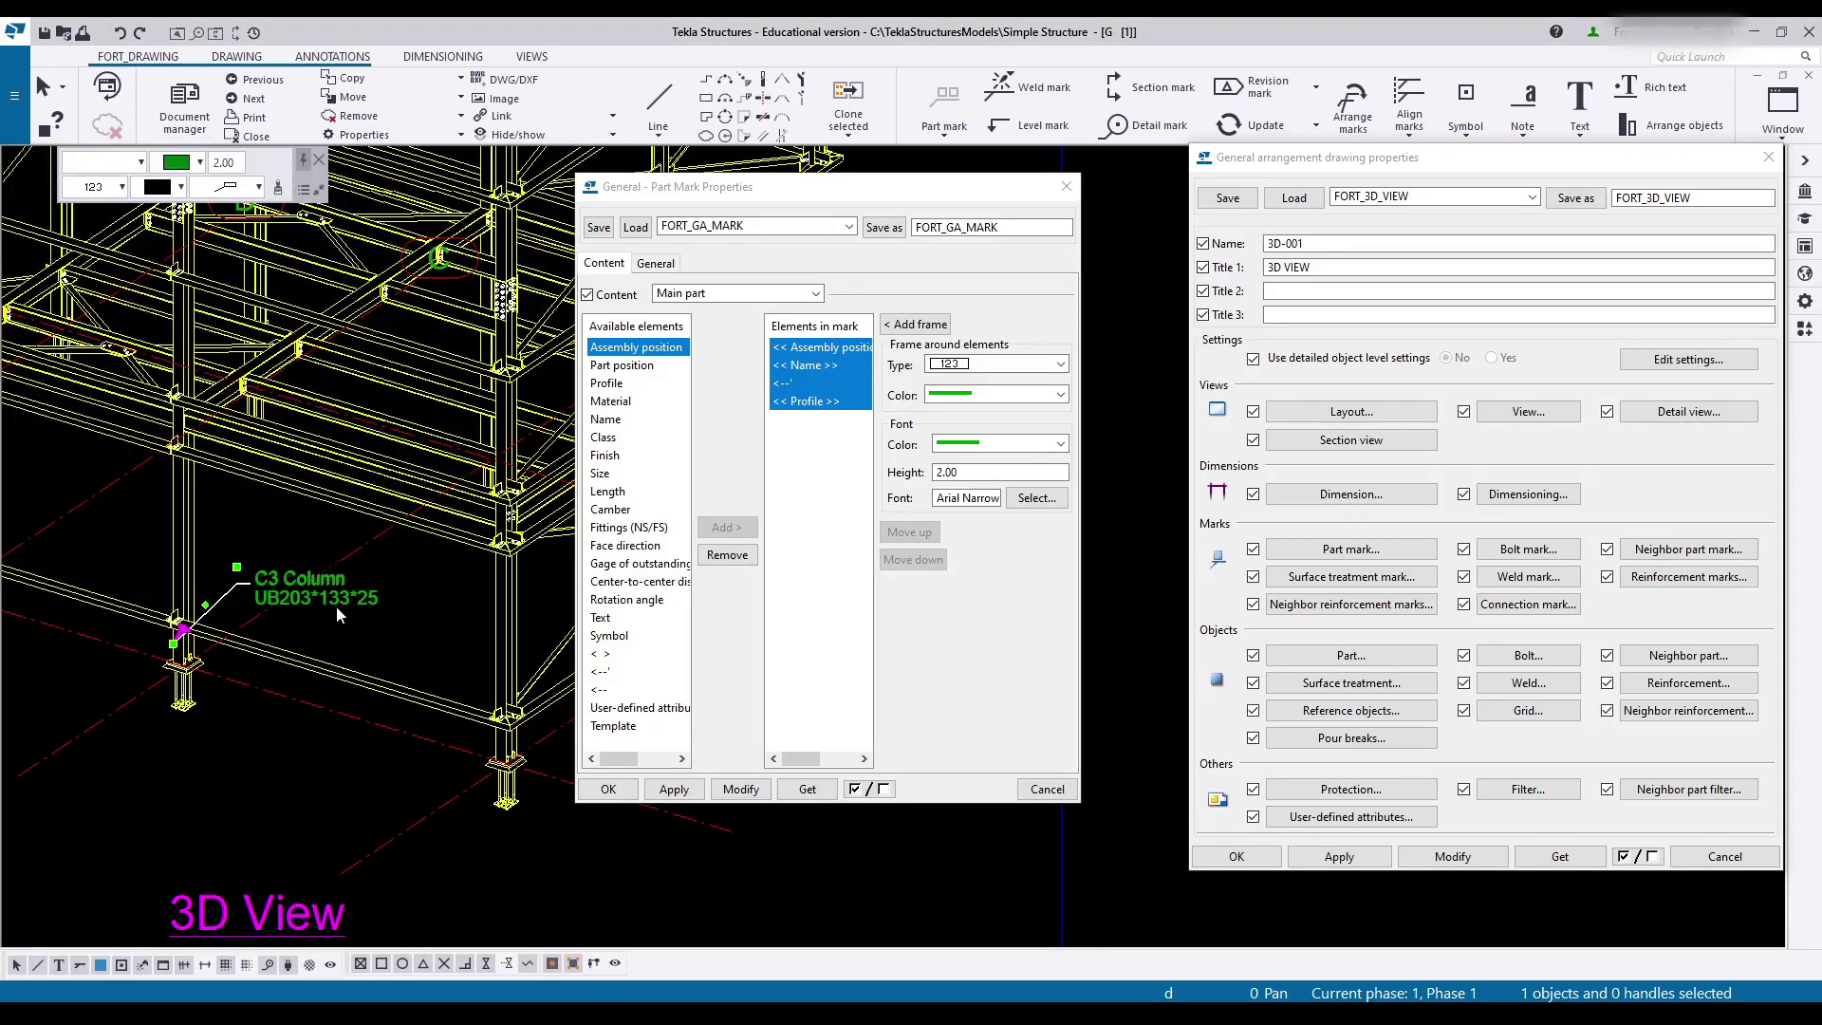
double_click(310, 580)
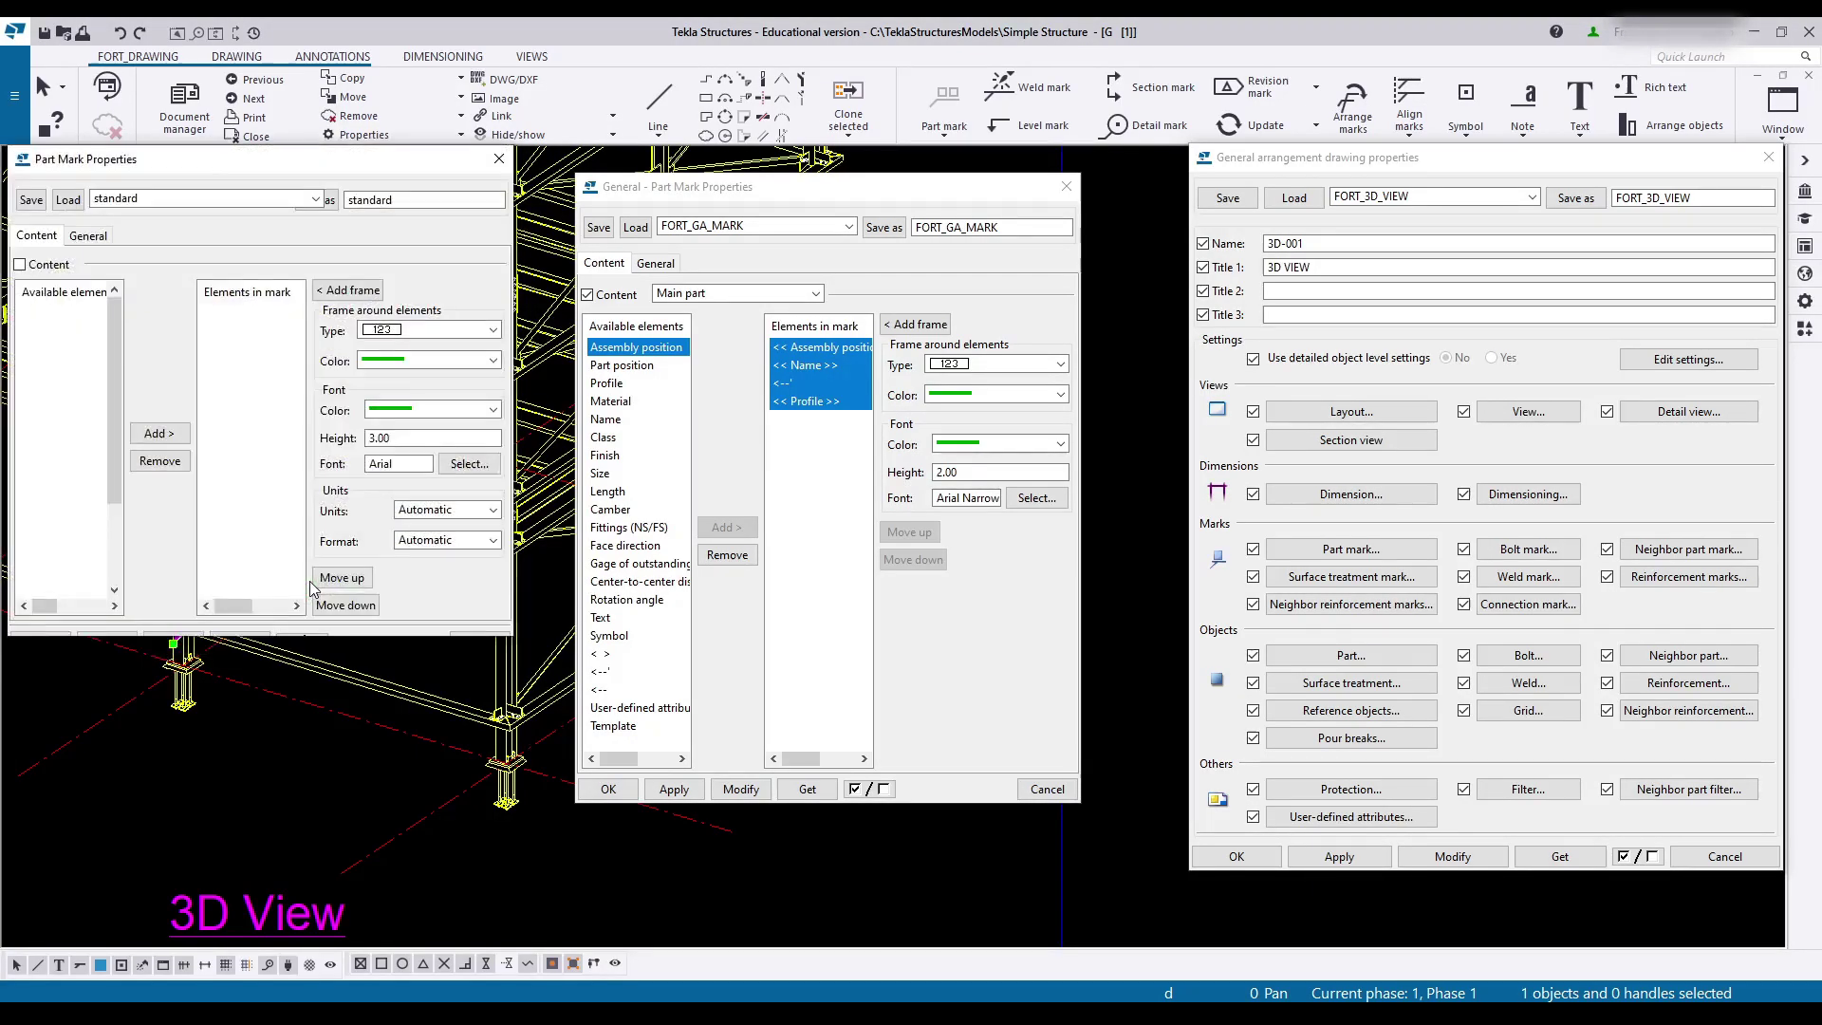
click(497, 159)
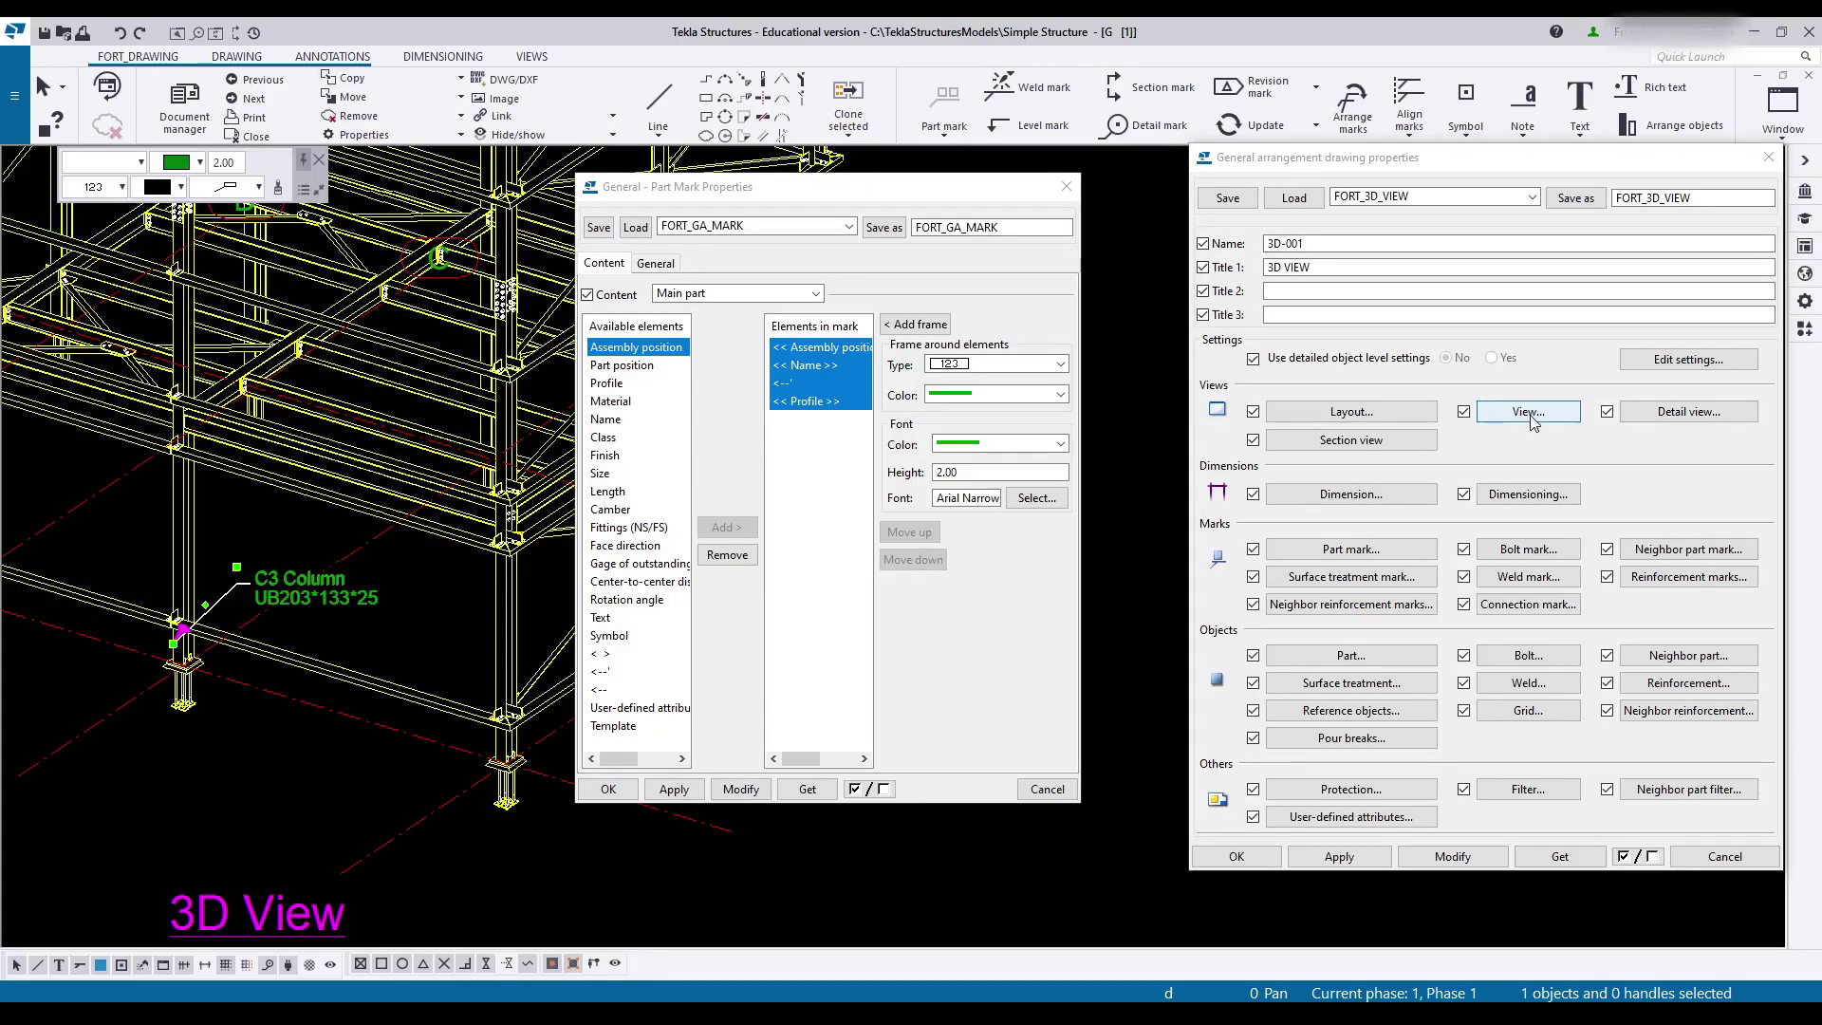
Step: Review the part mark content and presets in the 3D view's properties, and close them without changes
click(385, 721)
scroll(347, 688, down, 2)
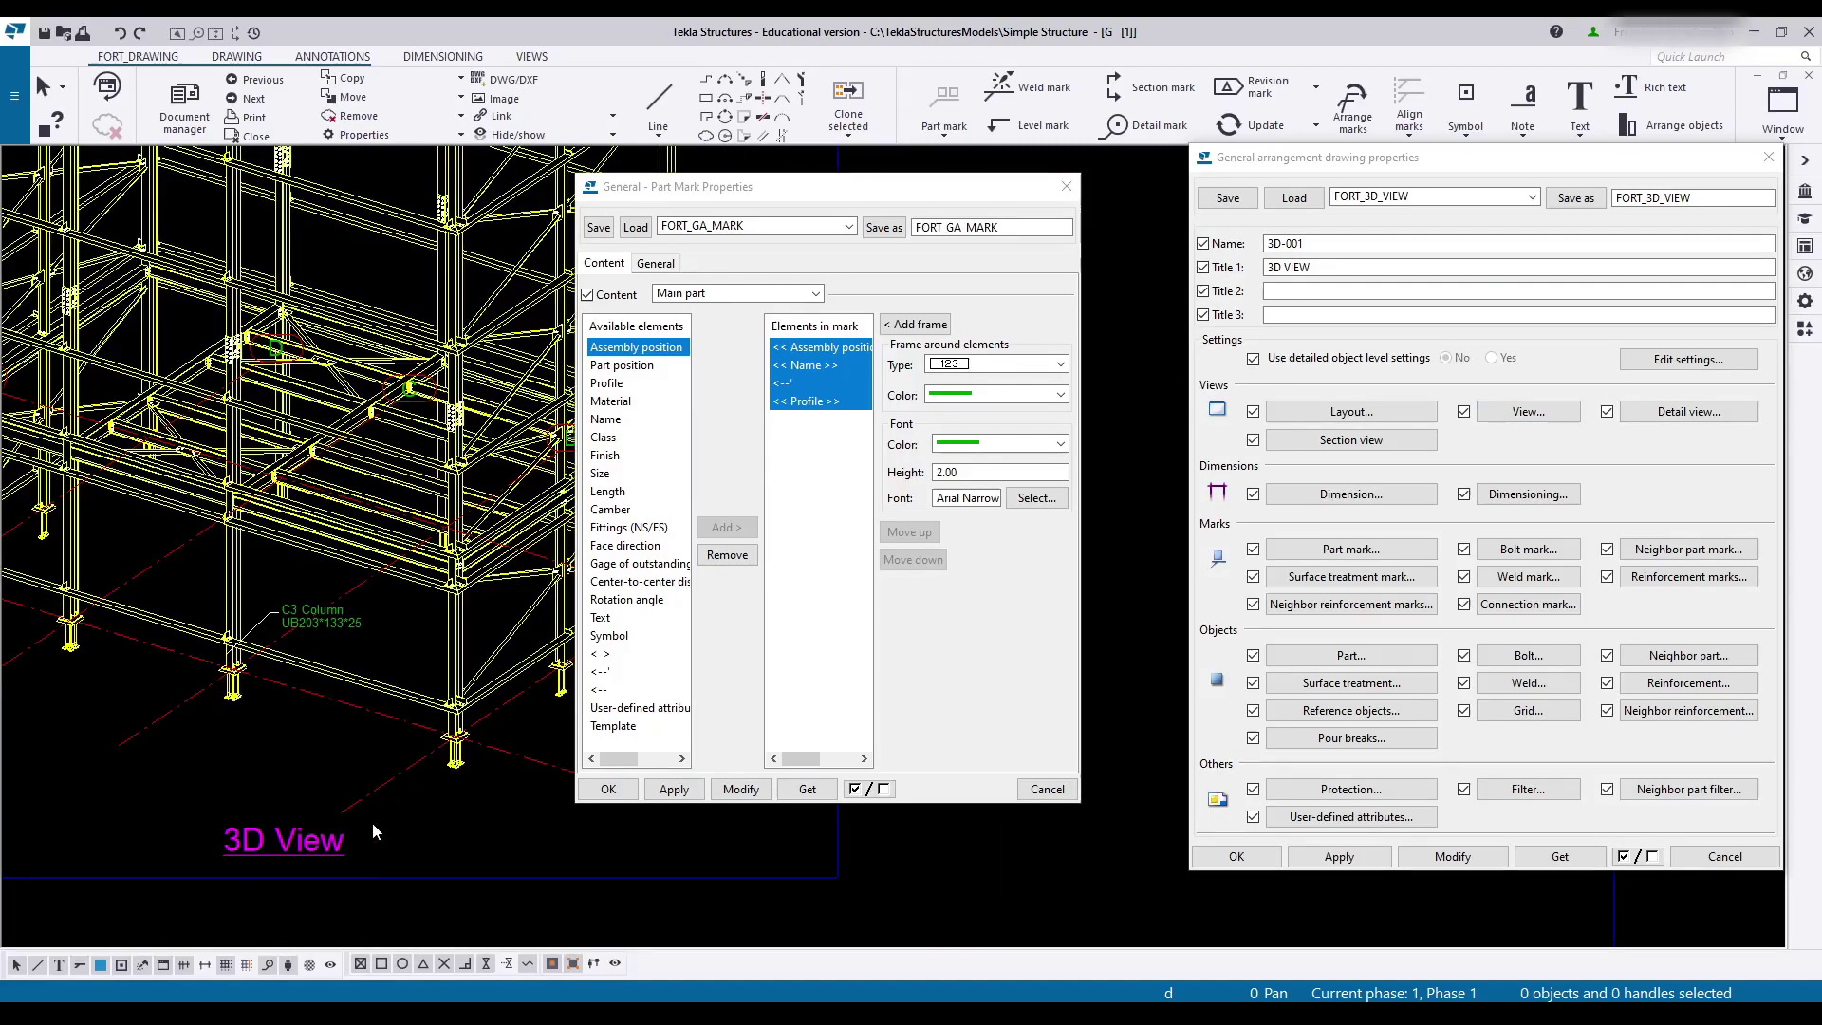
click(413, 878)
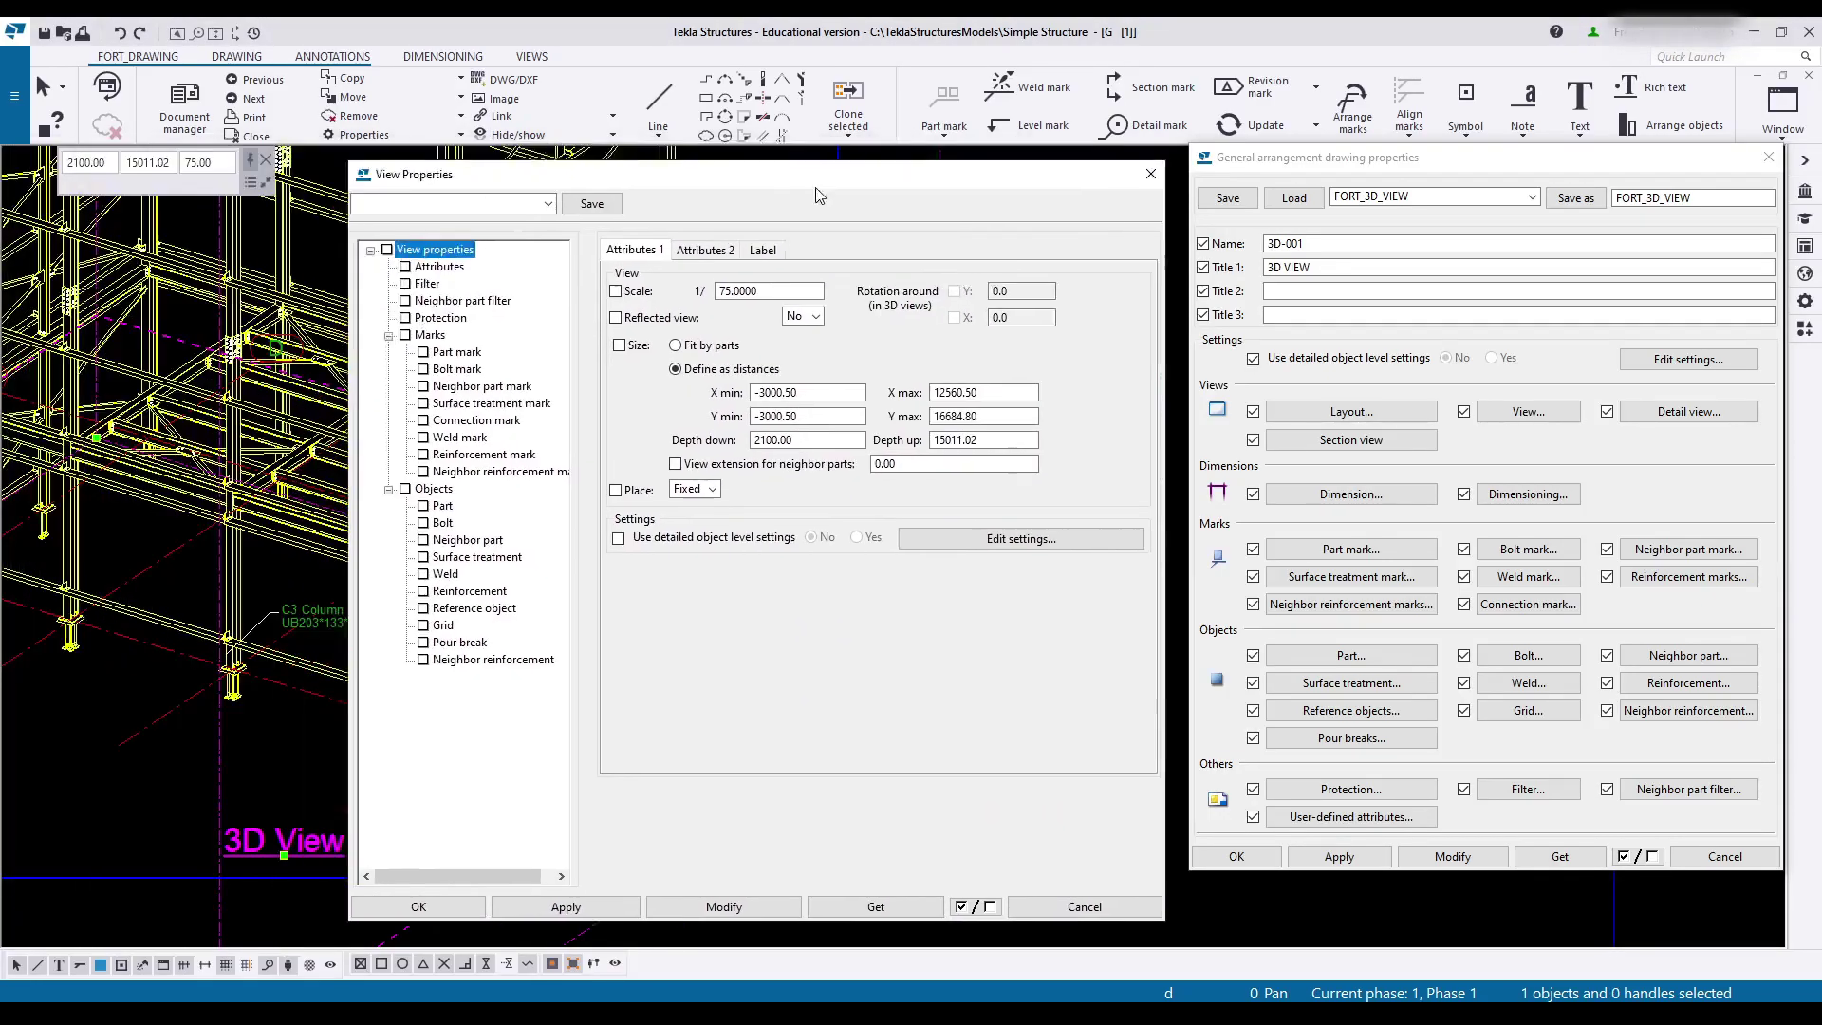
click(616, 330)
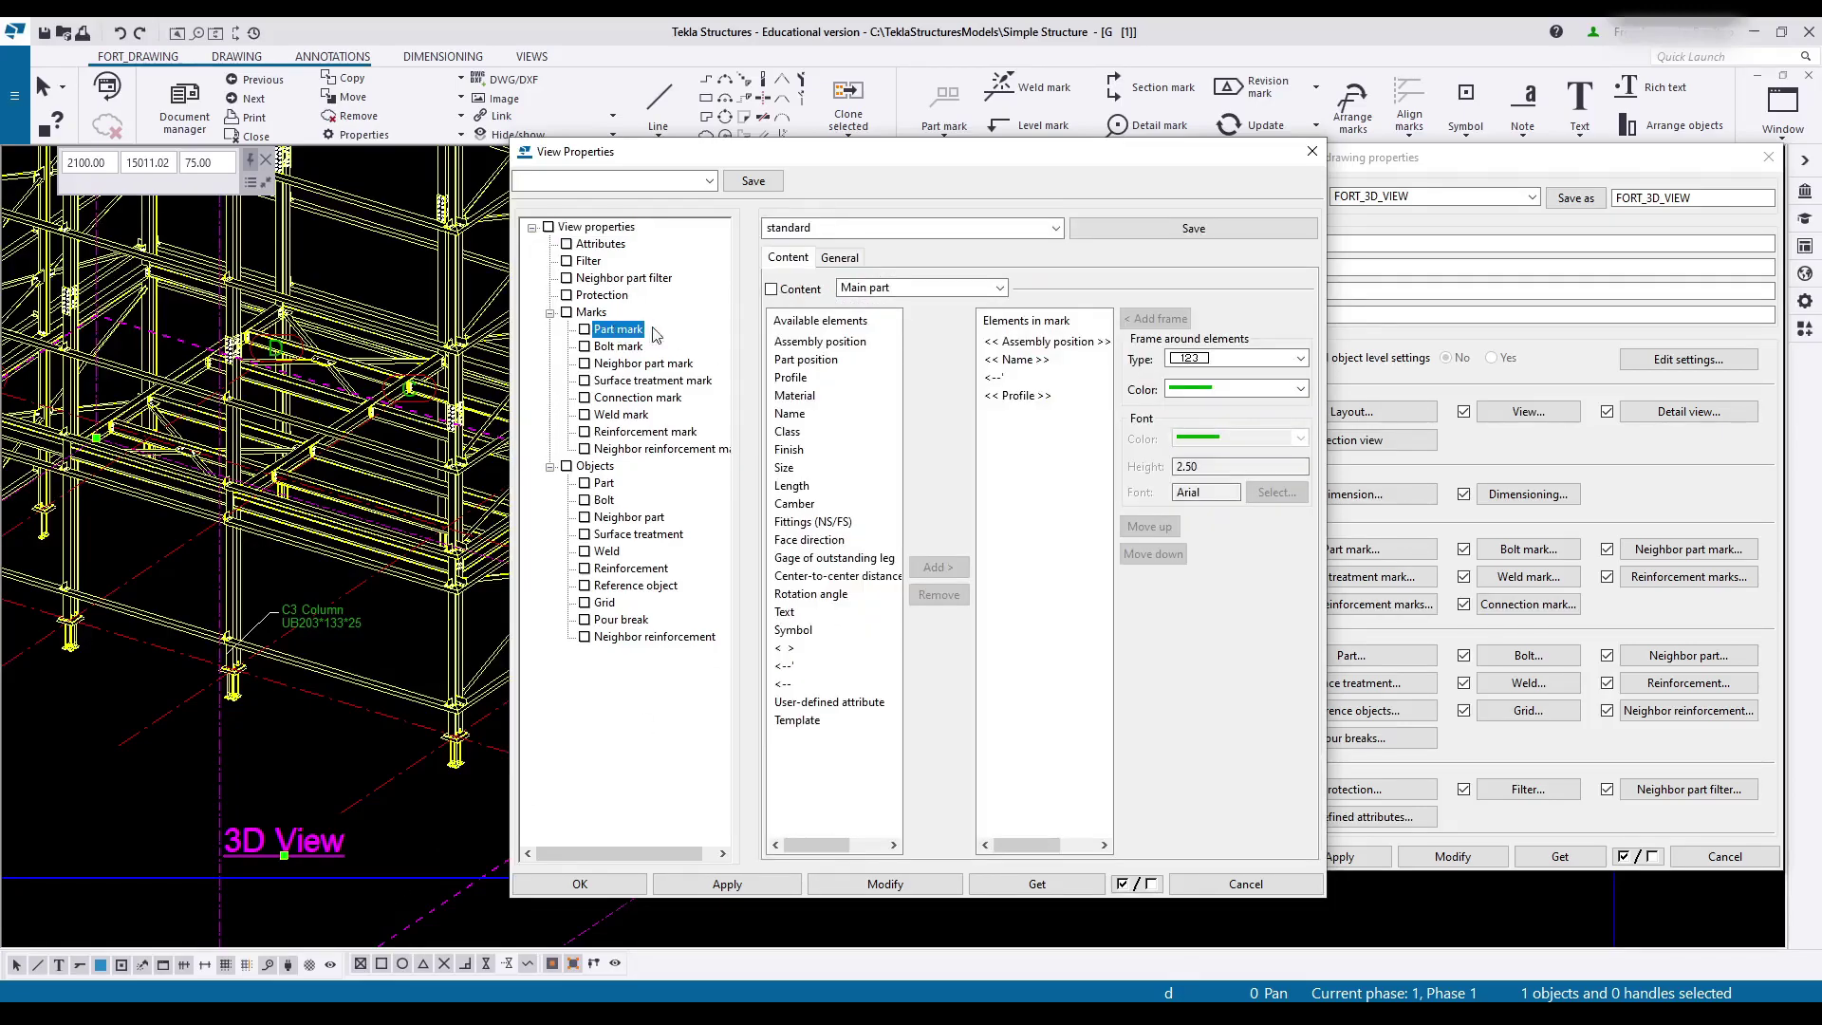
click(972, 234)
click(1030, 235)
click(1053, 228)
click(1060, 228)
click(1131, 169)
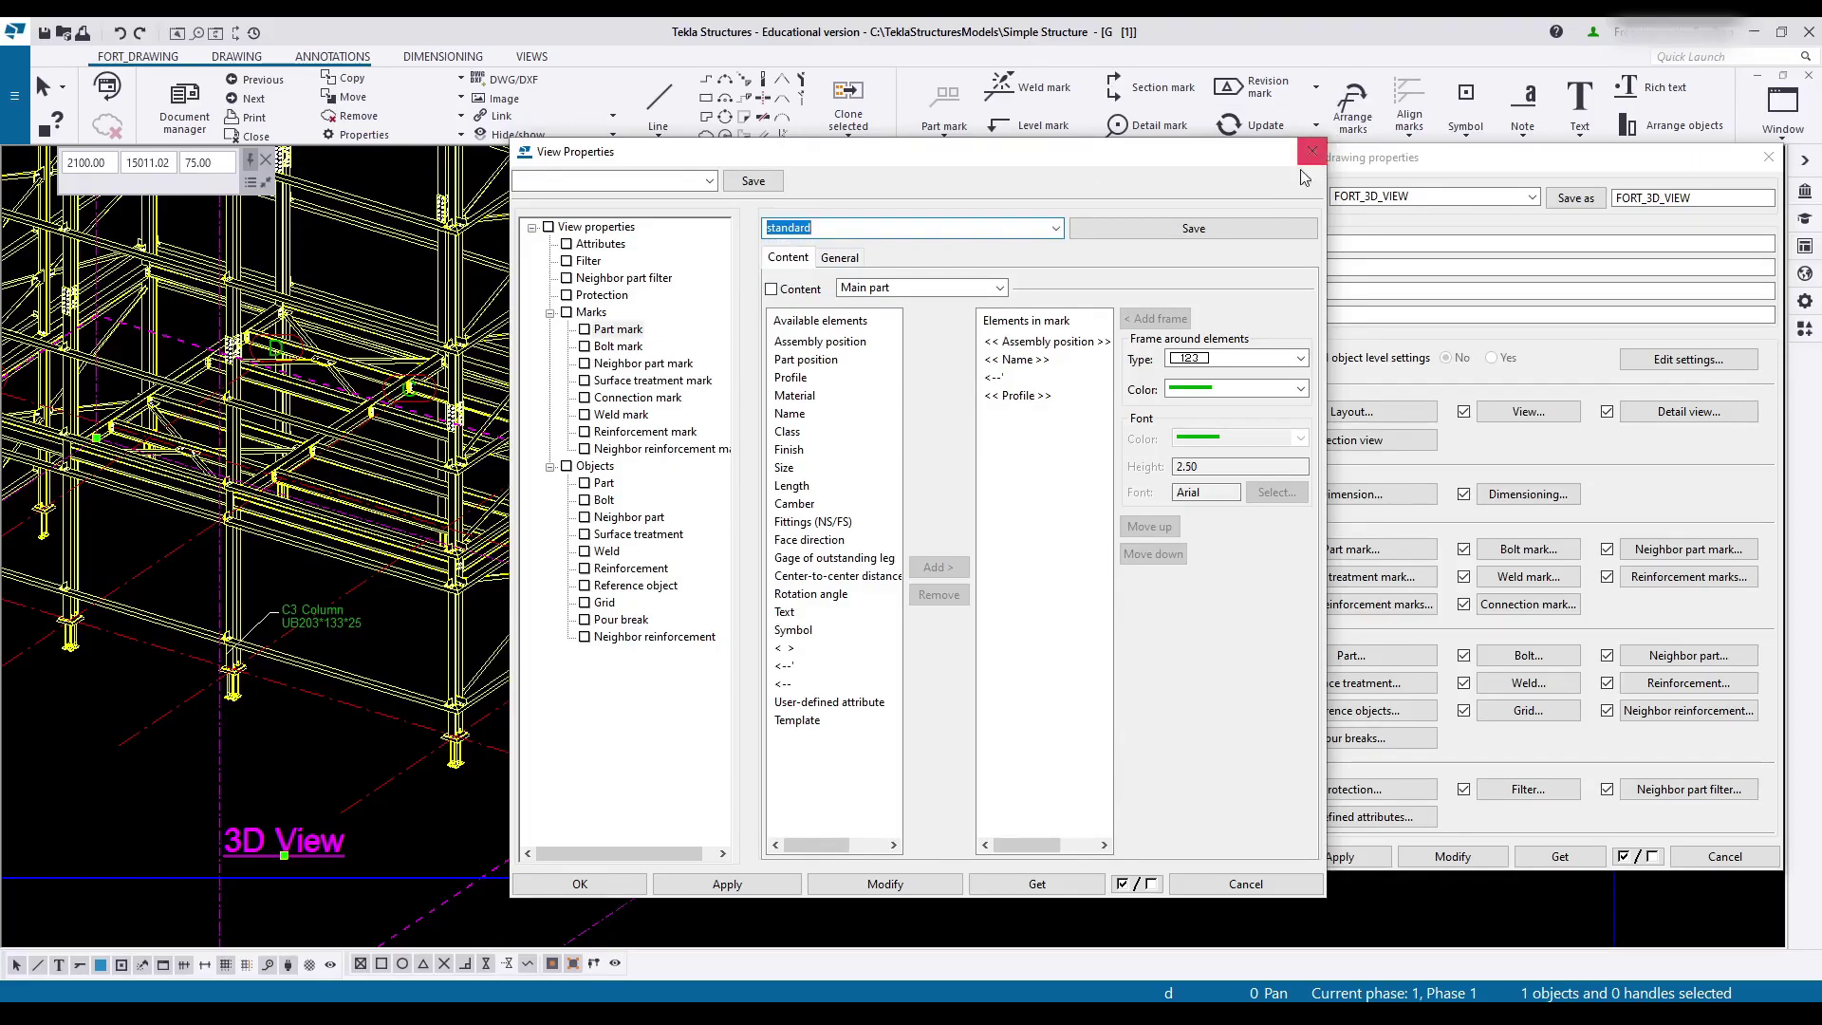
click(1310, 154)
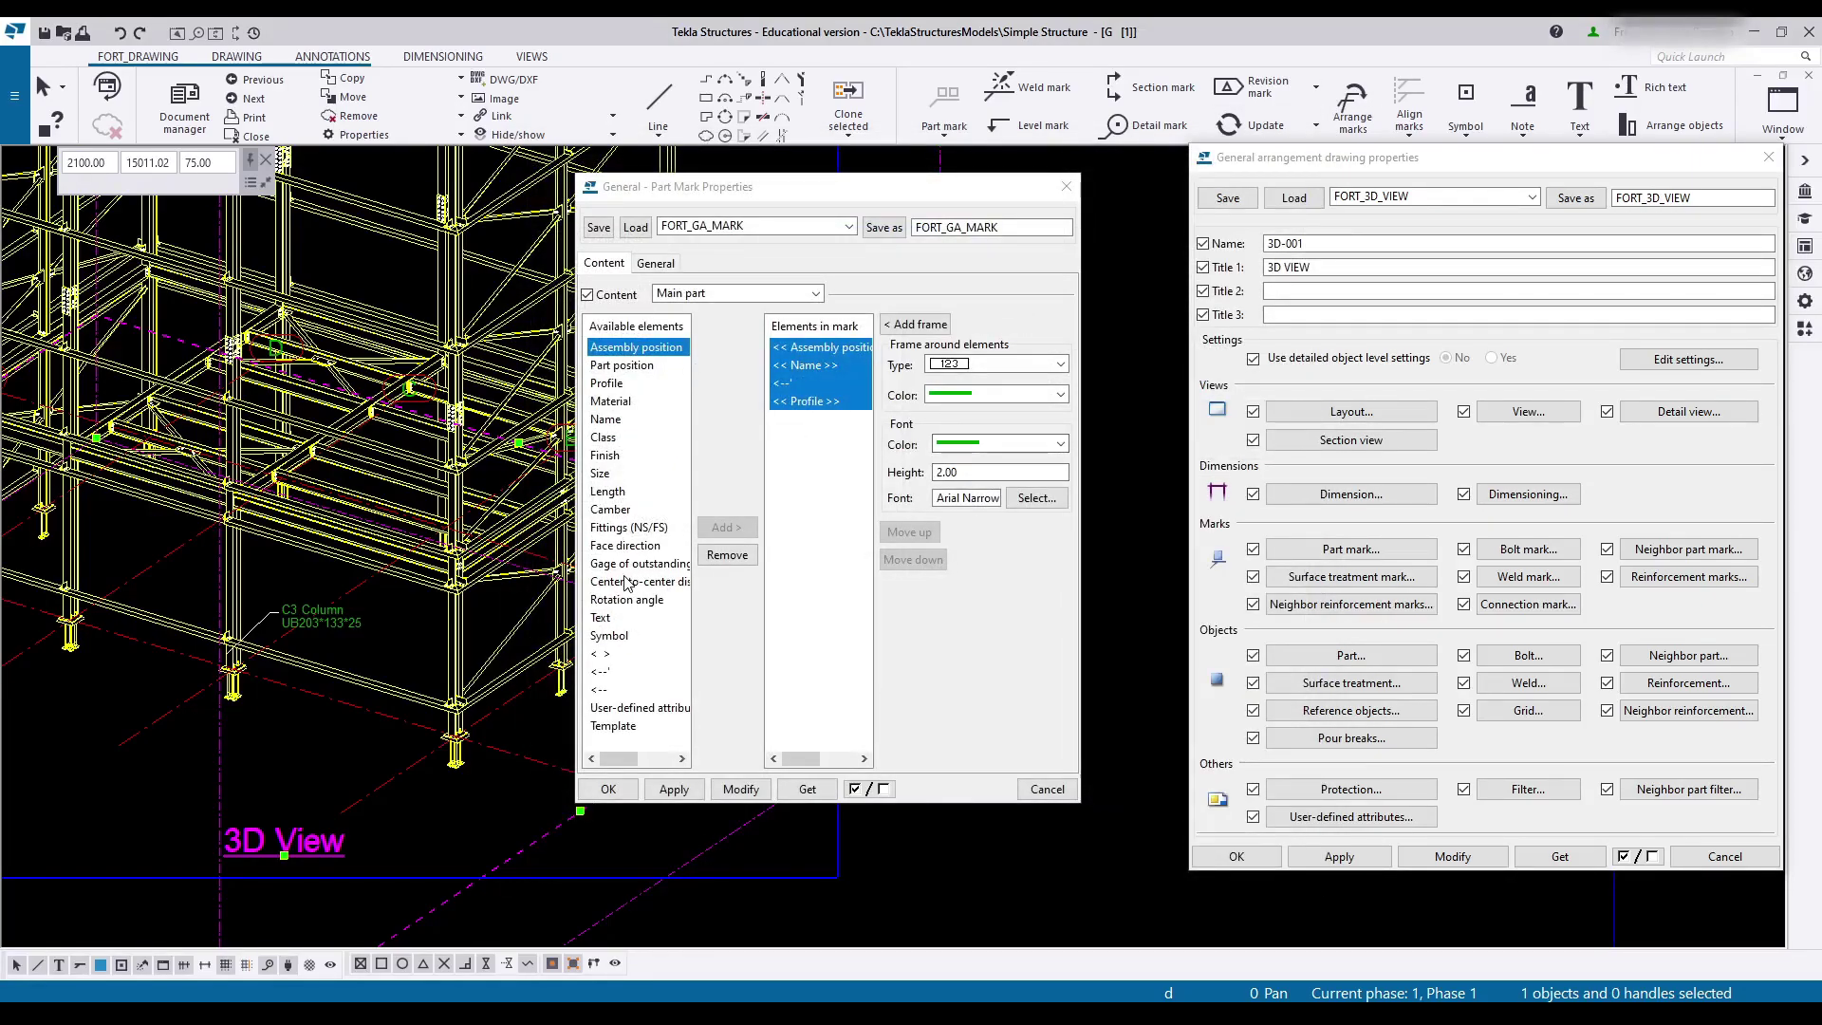
Step: Review the line thickness assigned to each object color in the print line properties and close the print settings
scroll(389, 624, up, 2)
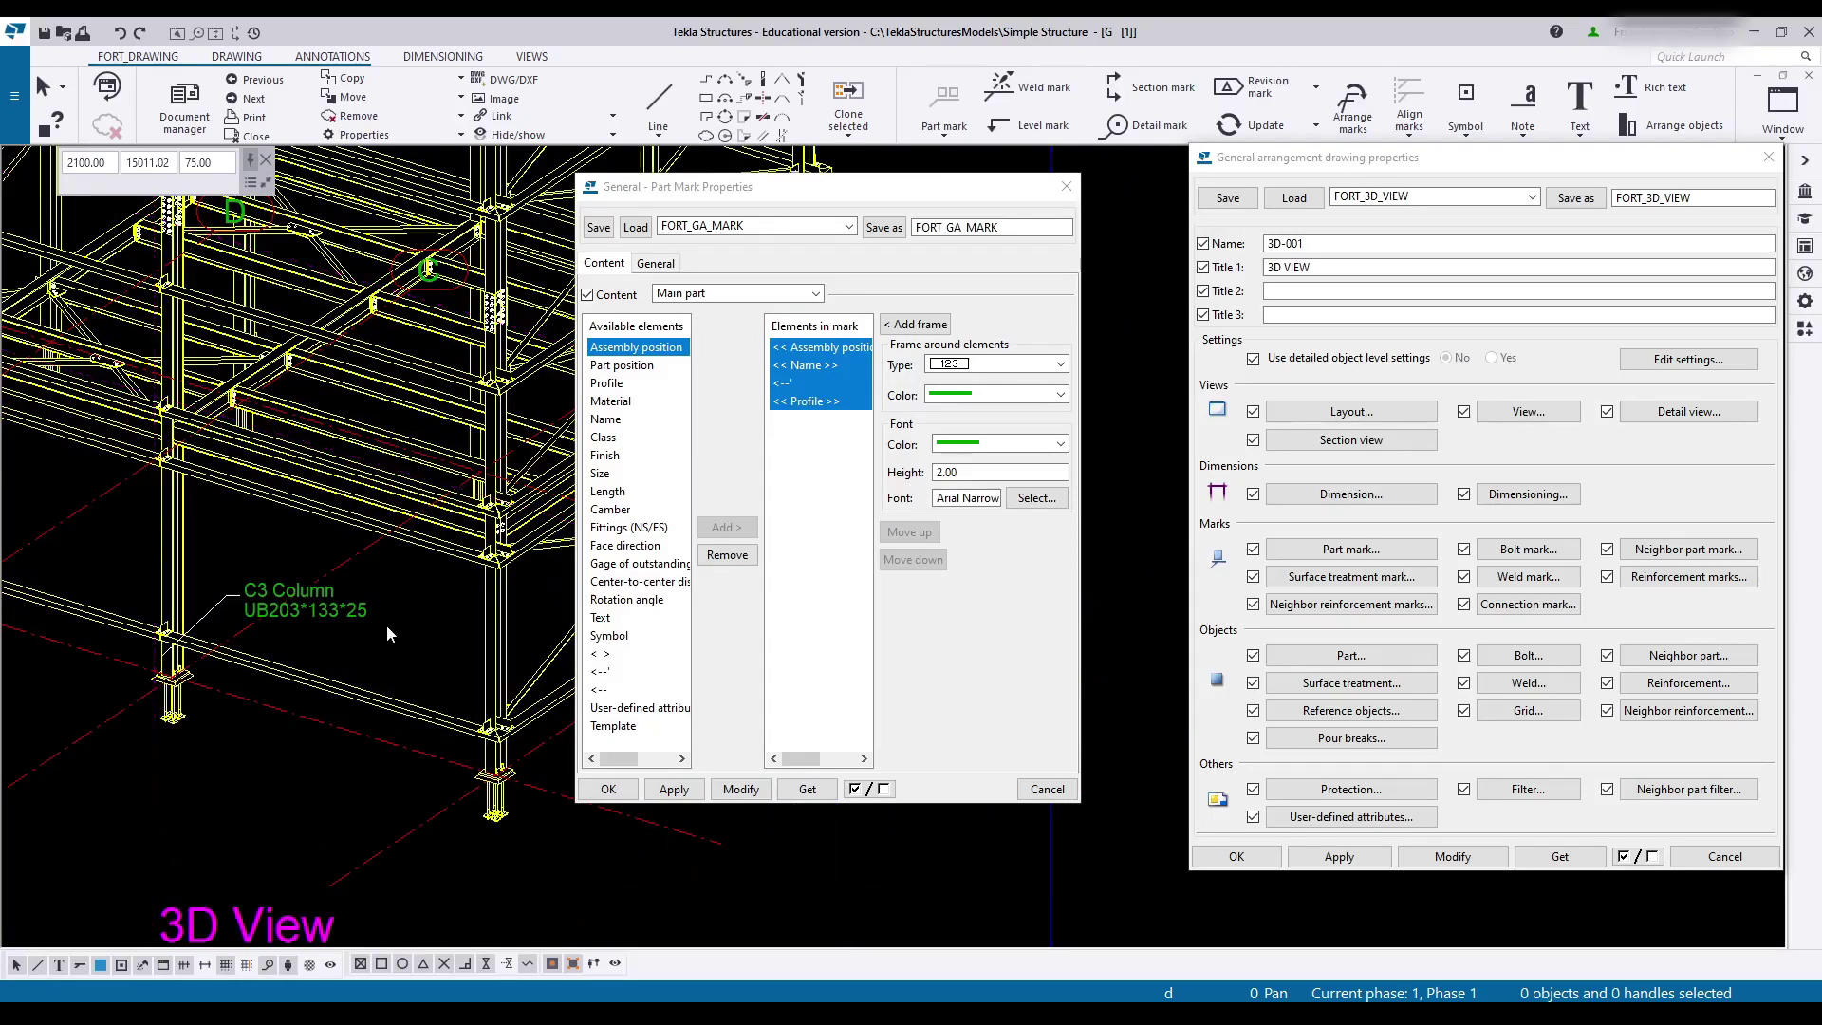
scroll(392, 749, up, 3)
scroll(390, 749, up, 1)
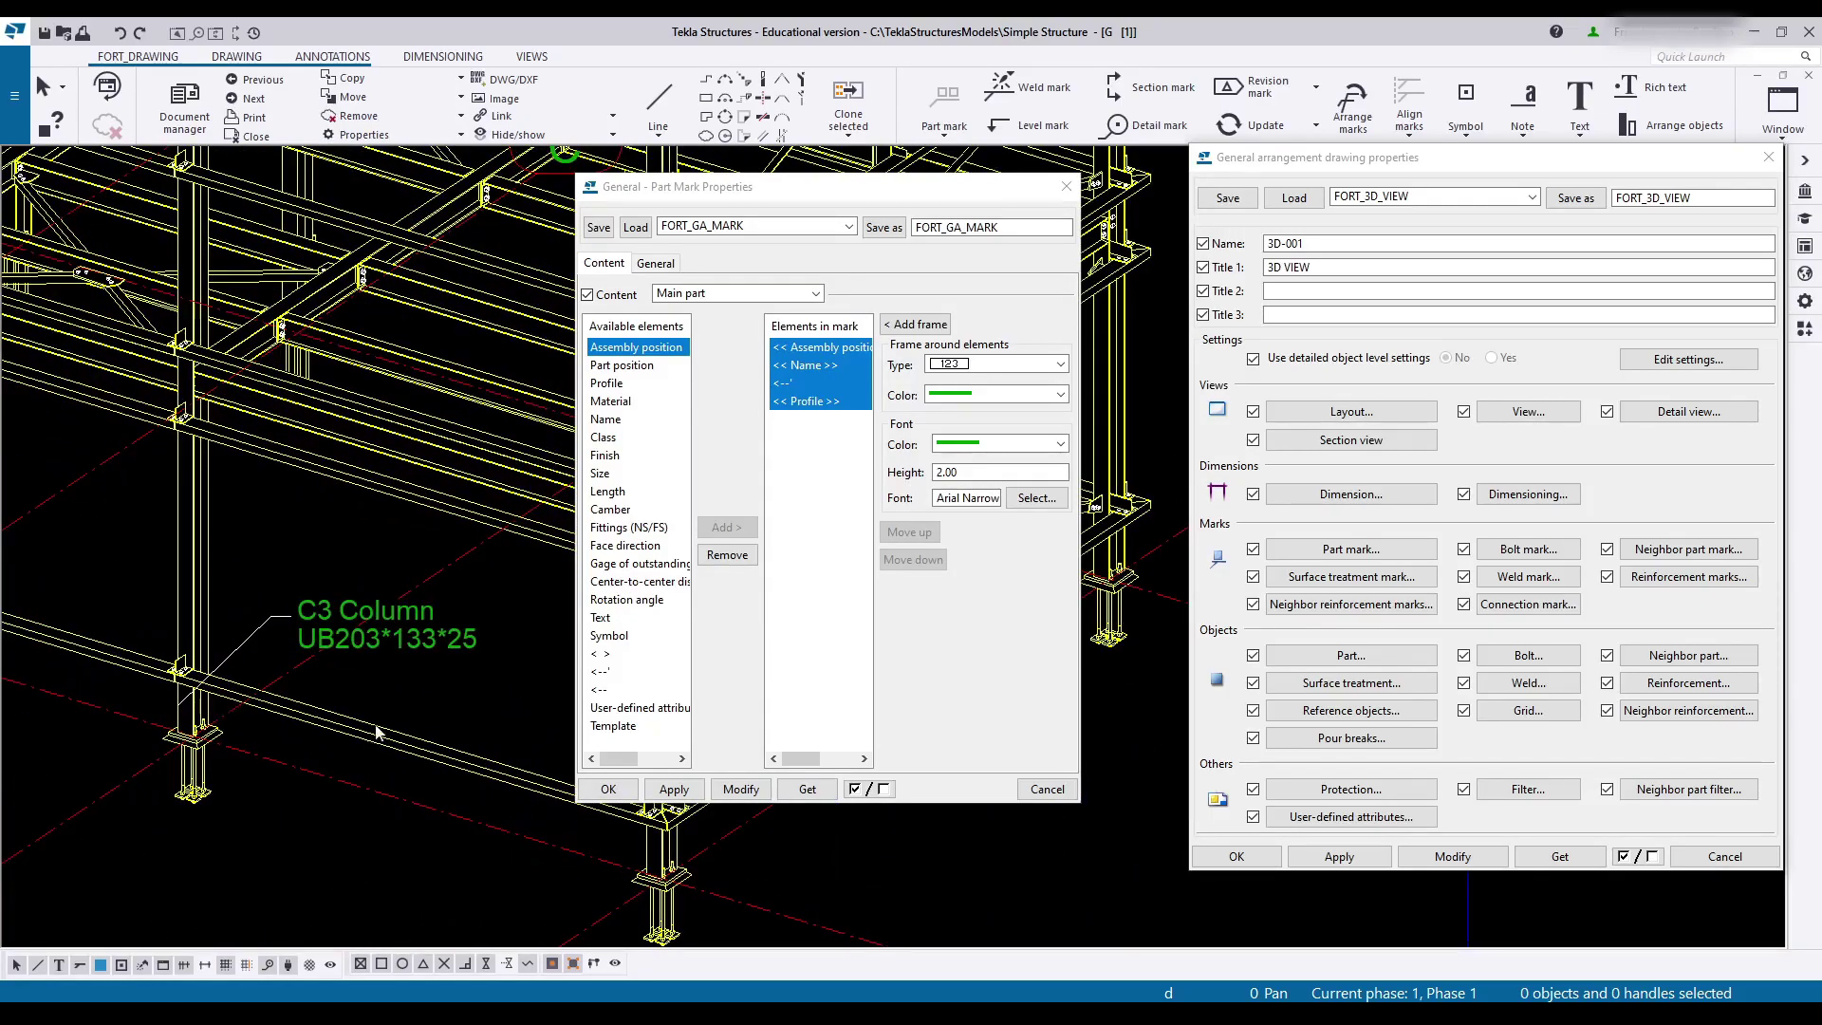
key(ctrl+p)
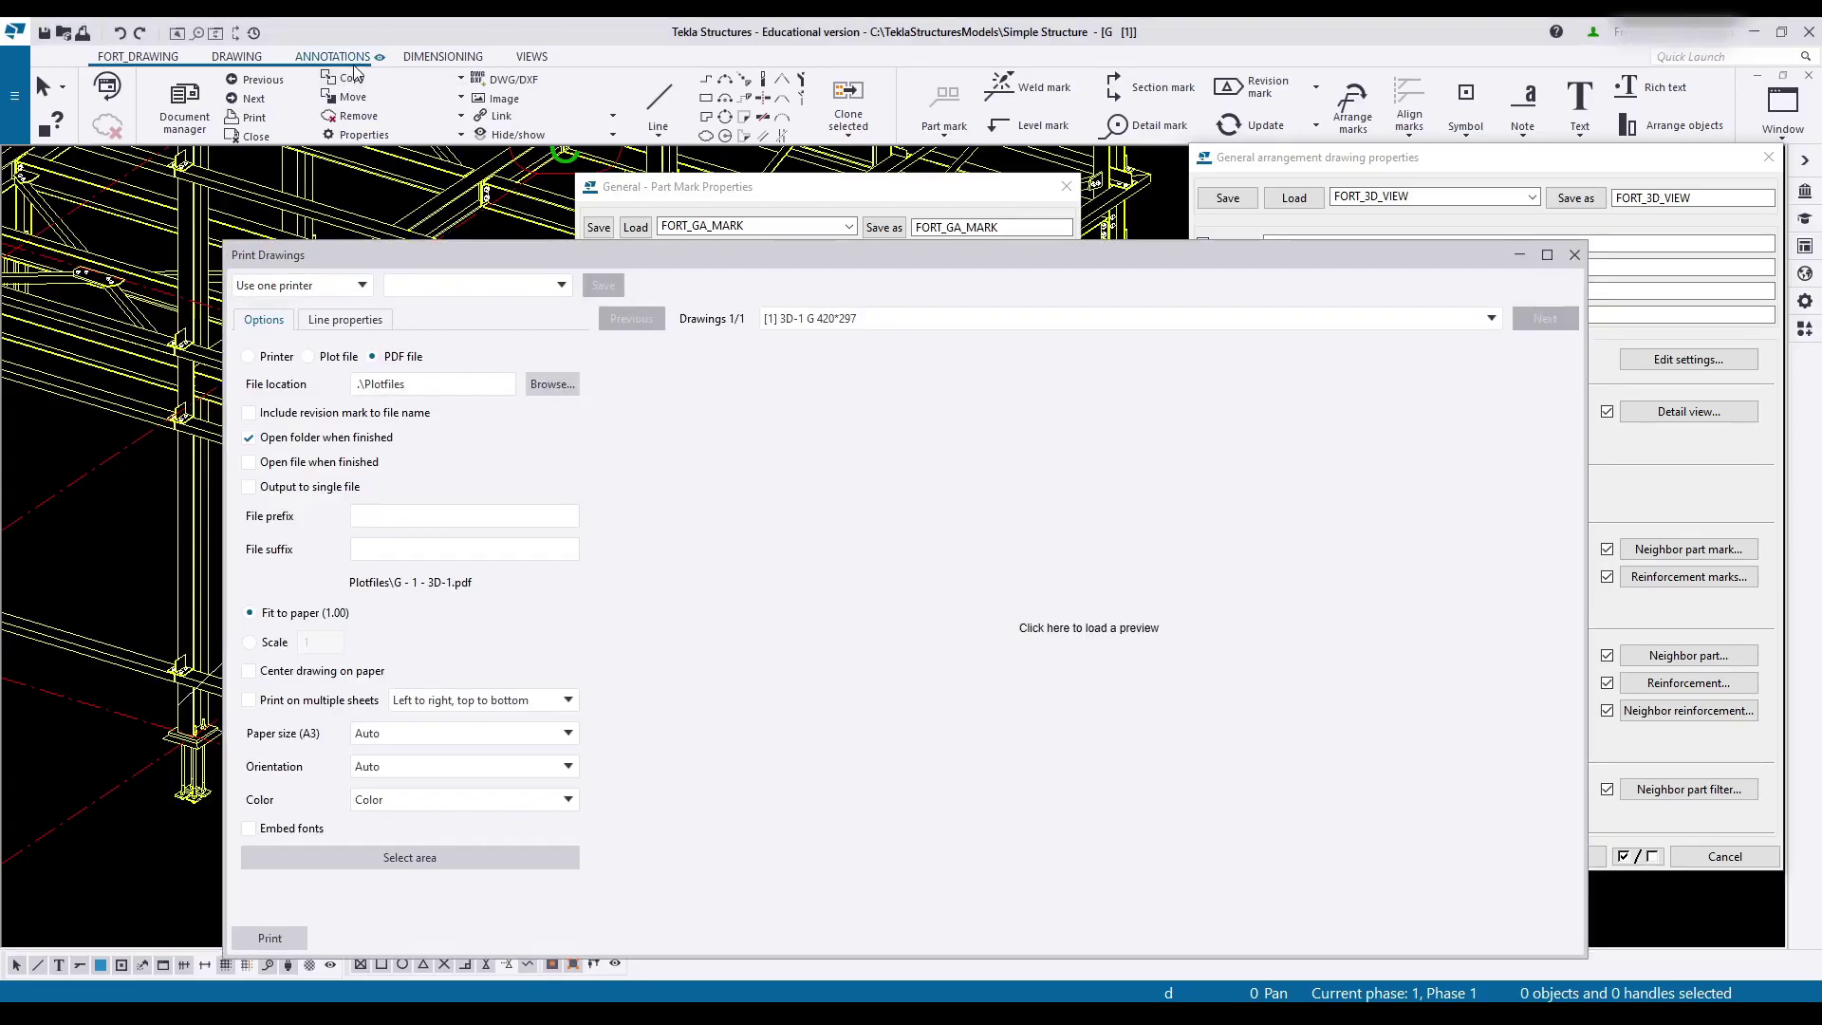
click(350, 321)
drag(442, 252, 767, 174)
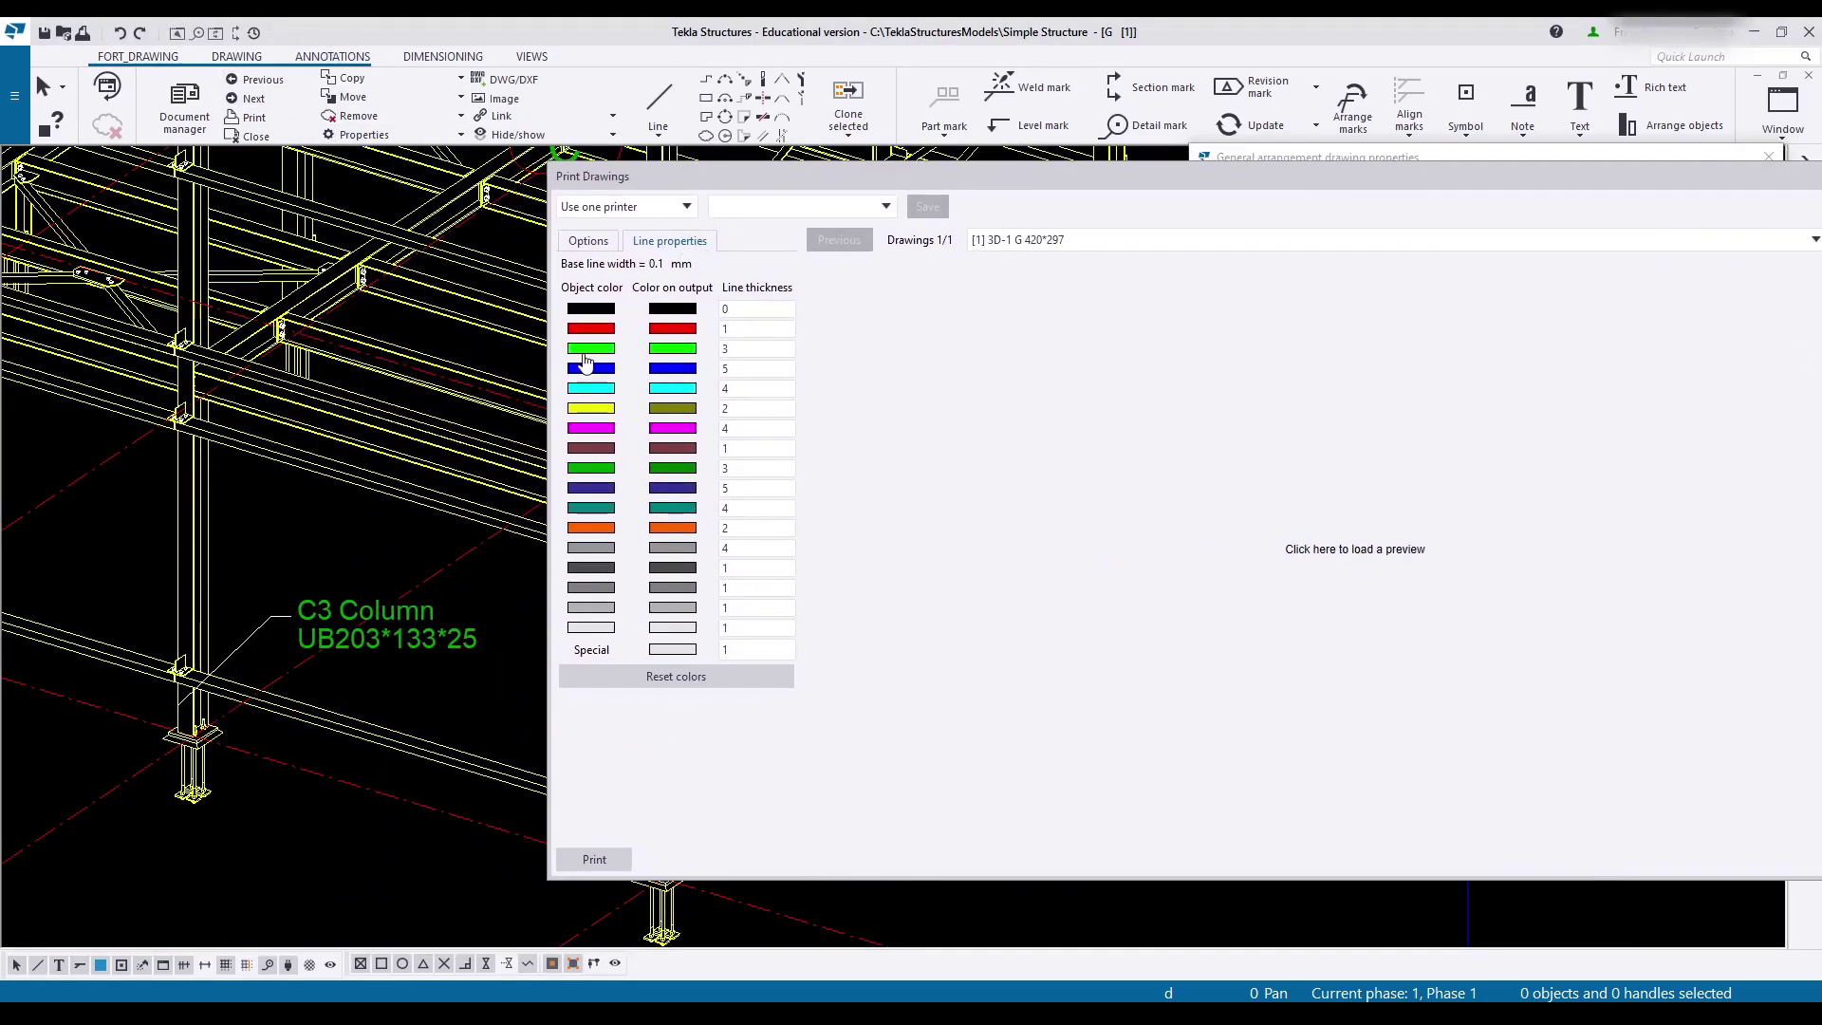
click(755, 465)
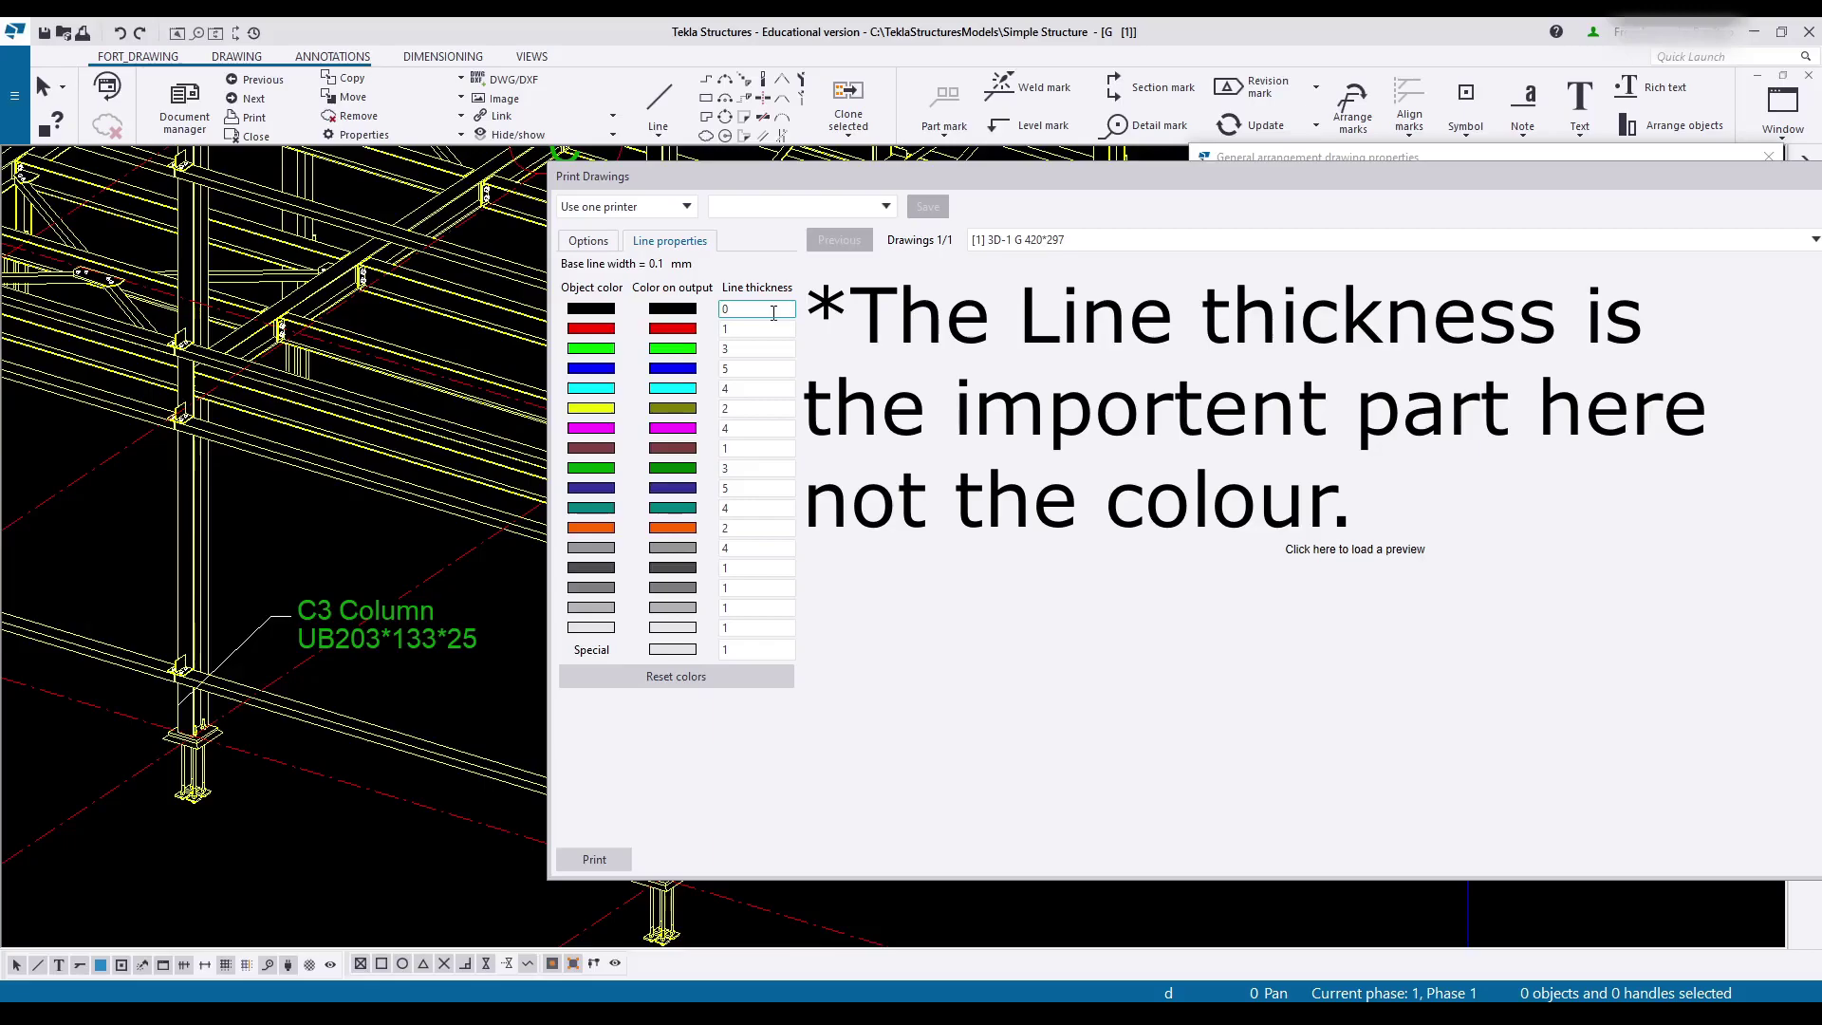
drag(1658, 157, 1363, 173)
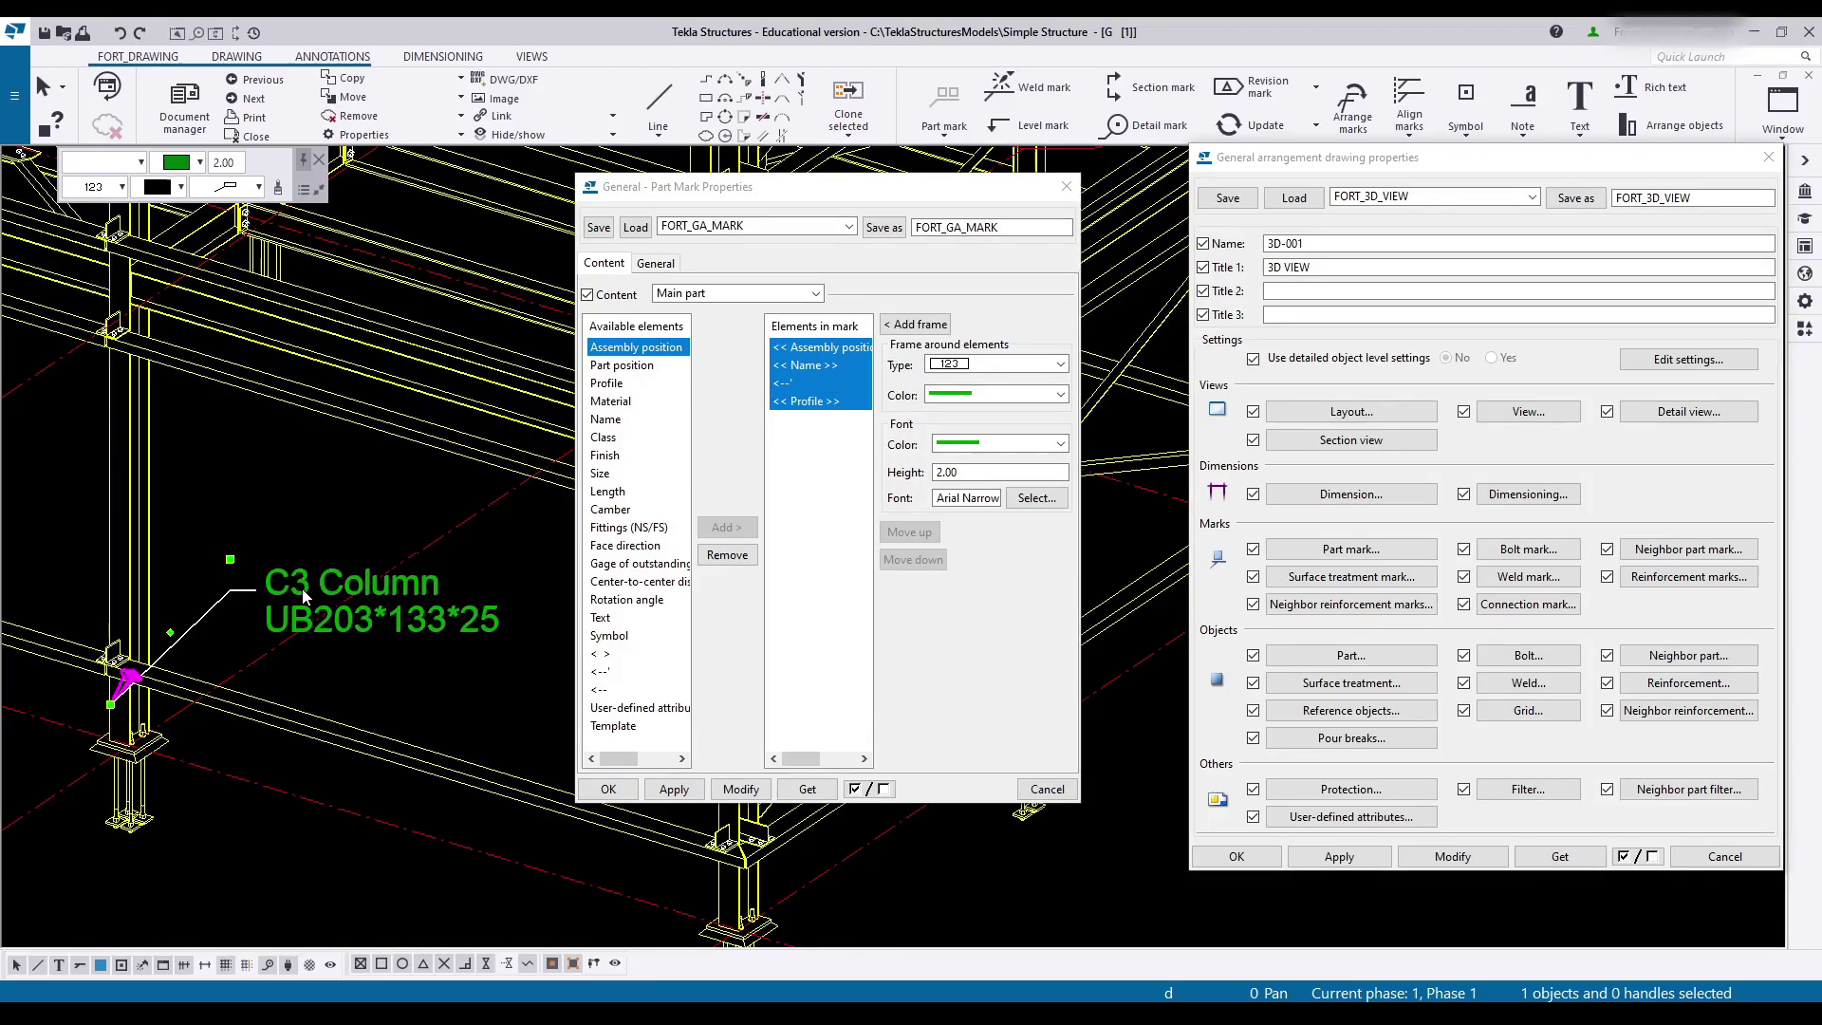
Step: Restore the Name element after Assembly position in the C3 mark, modify the mark and save the FORT_GA_MARK preset
scroll(305, 596, down, 2)
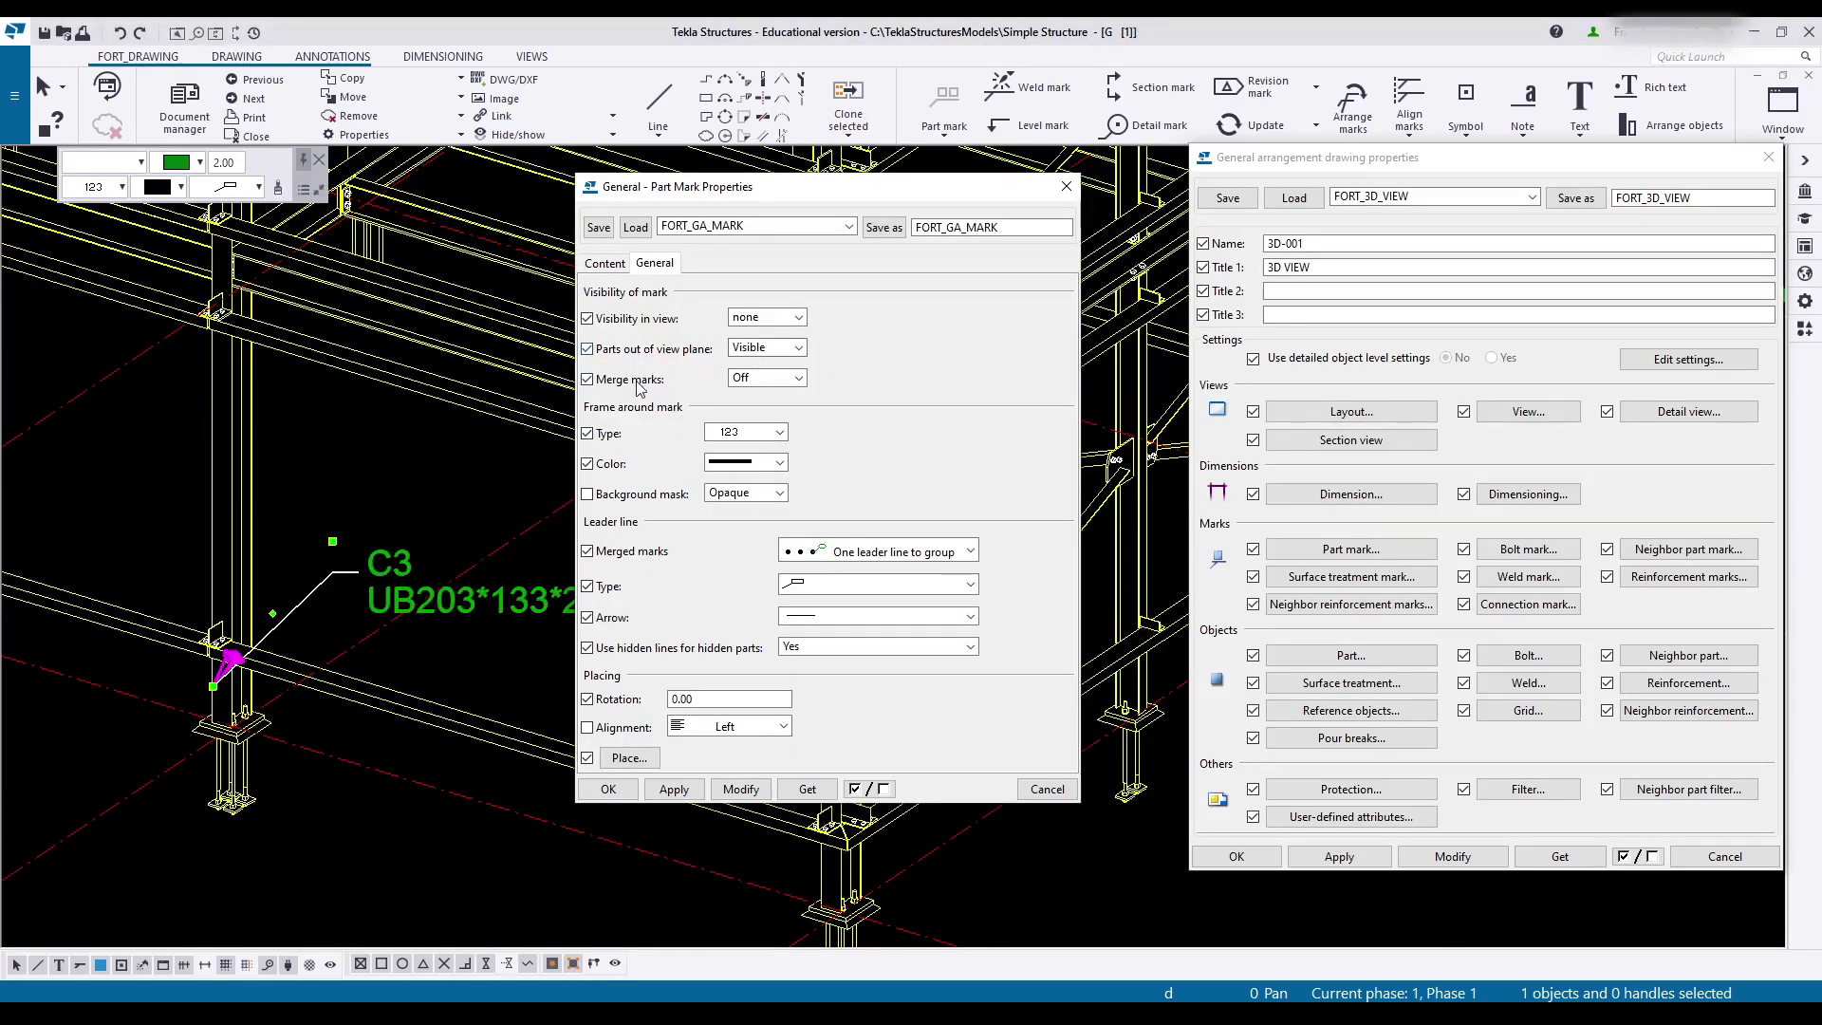
scroll(458, 465, down, 3)
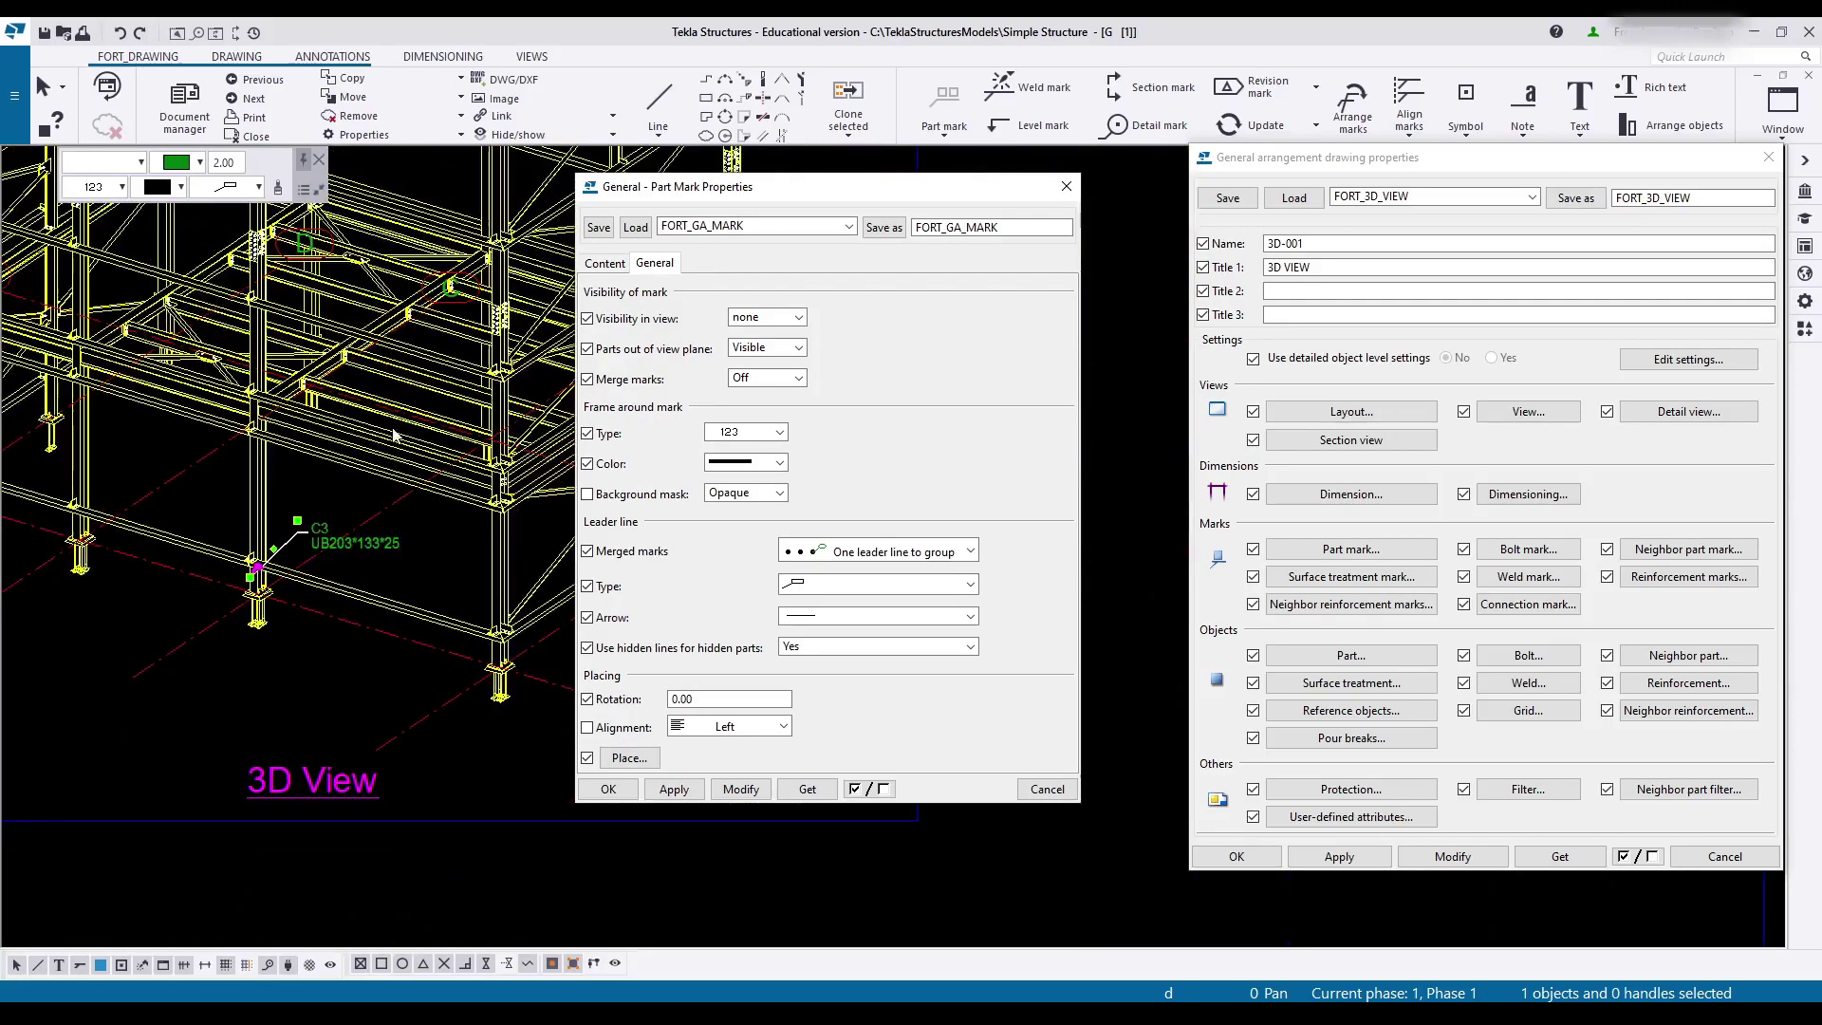
scroll(283, 527, up, 3)
scroll(282, 527, up, 2)
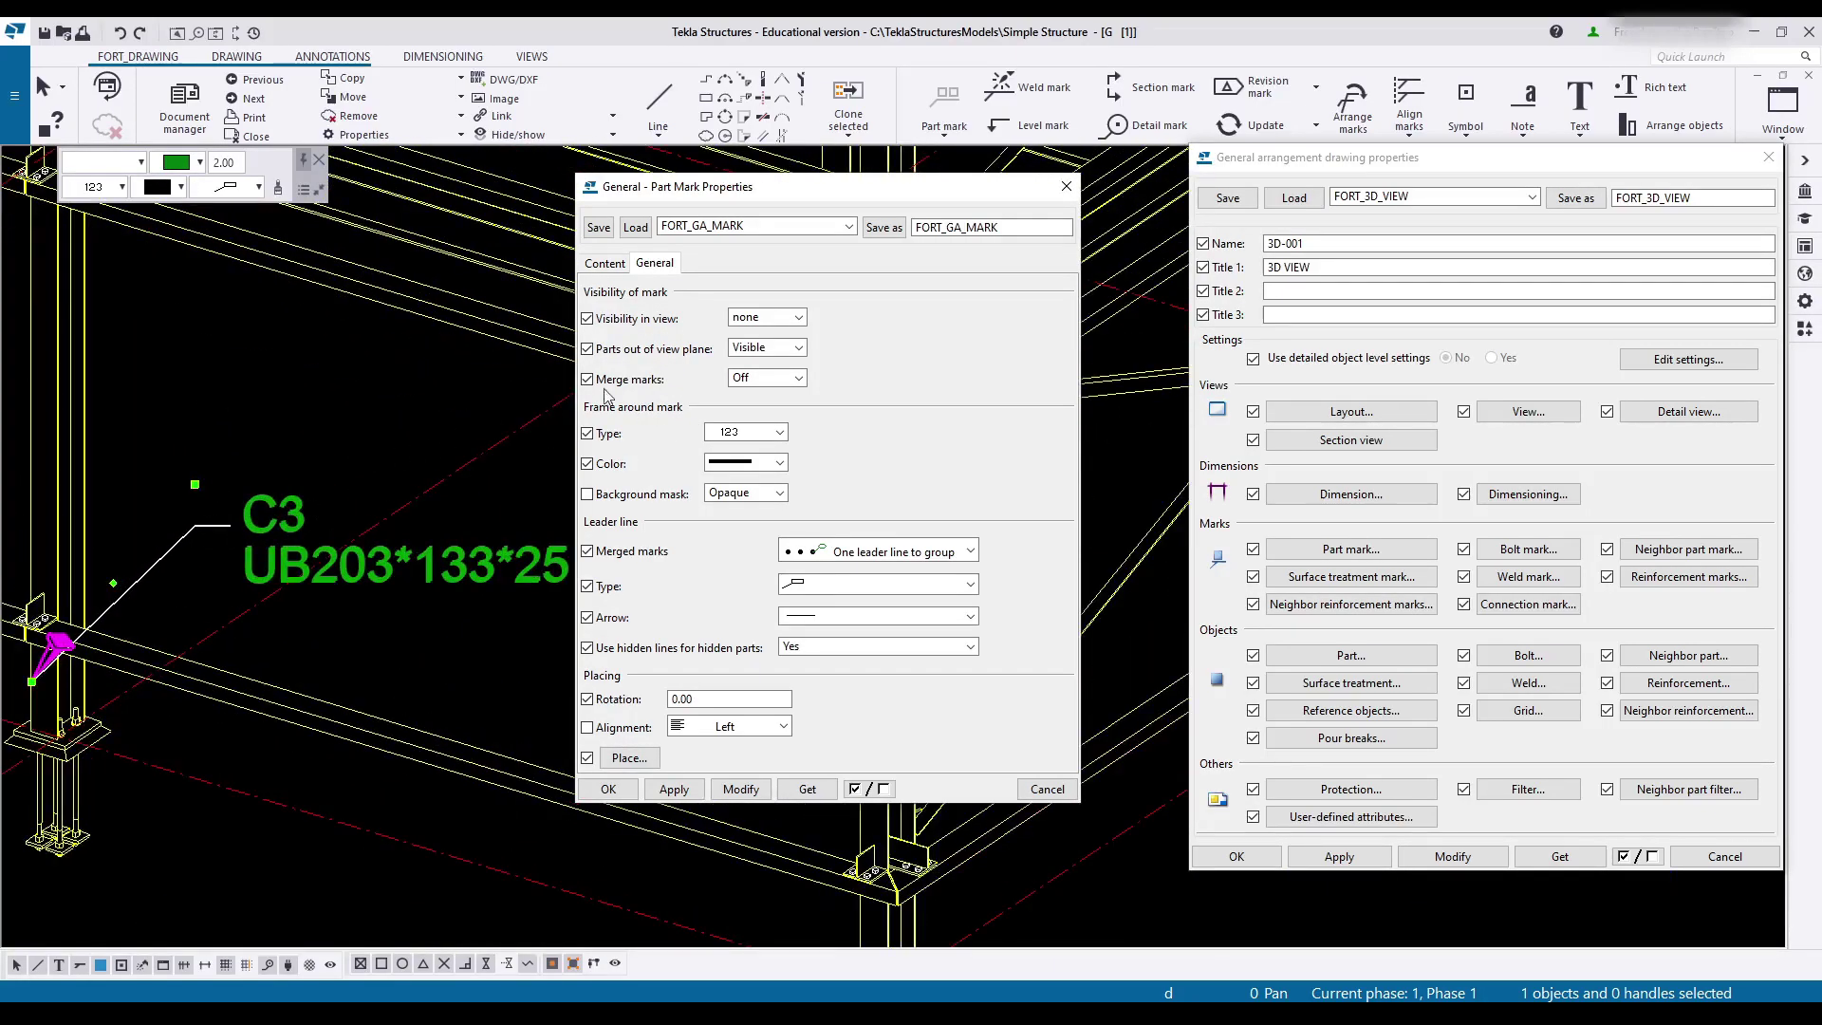
click(603, 264)
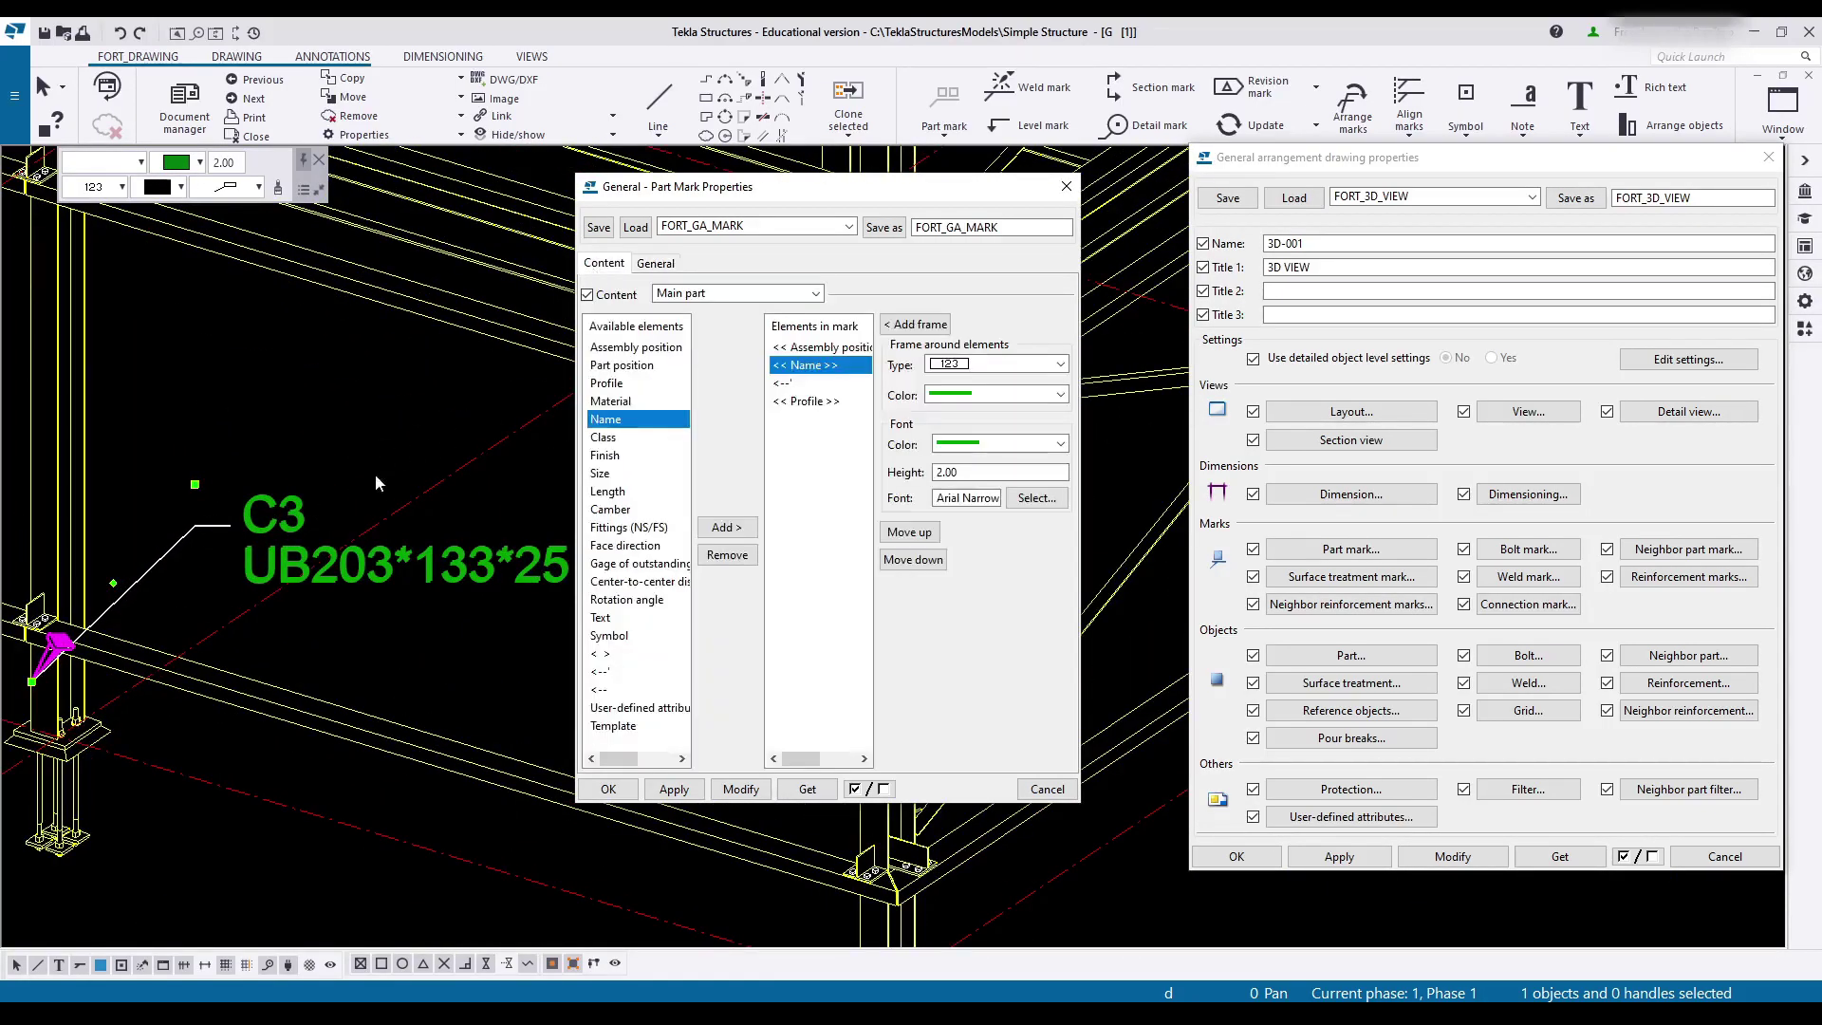
click(756, 798)
scroll(199, 557, down, 2)
scroll(286, 586, up, 1)
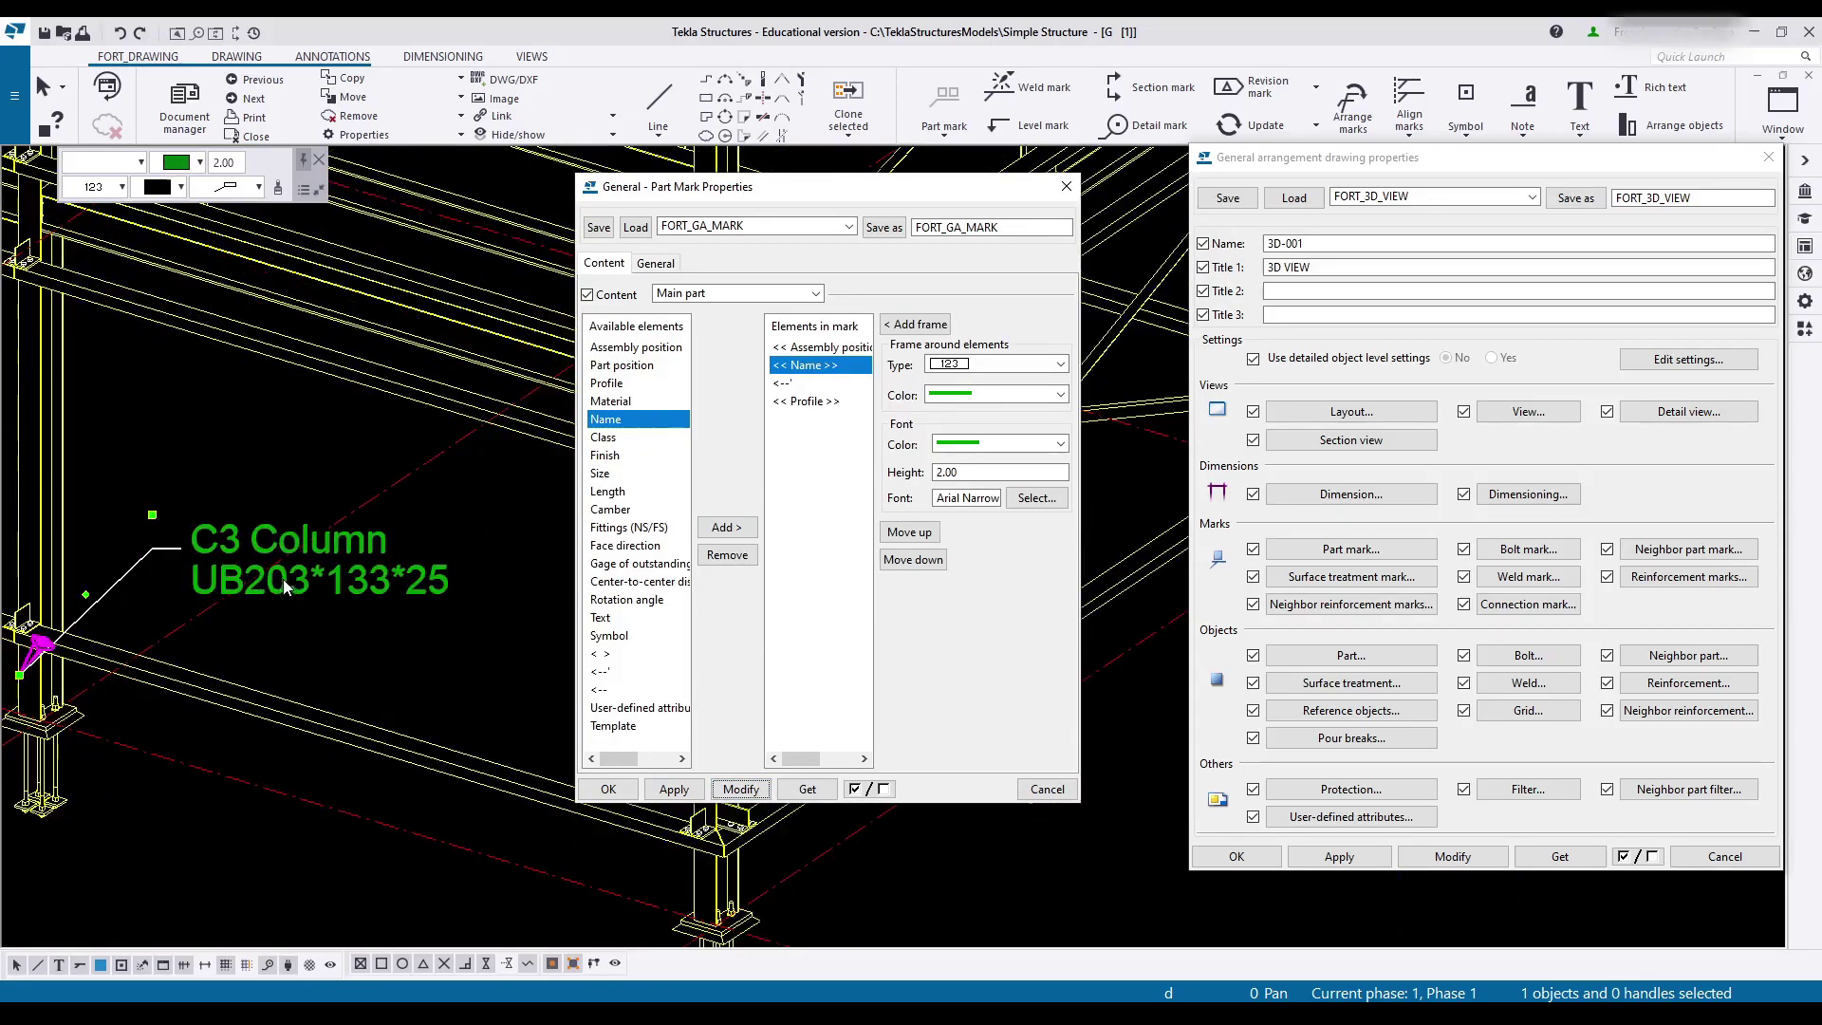
scroll(281, 594, down, 1)
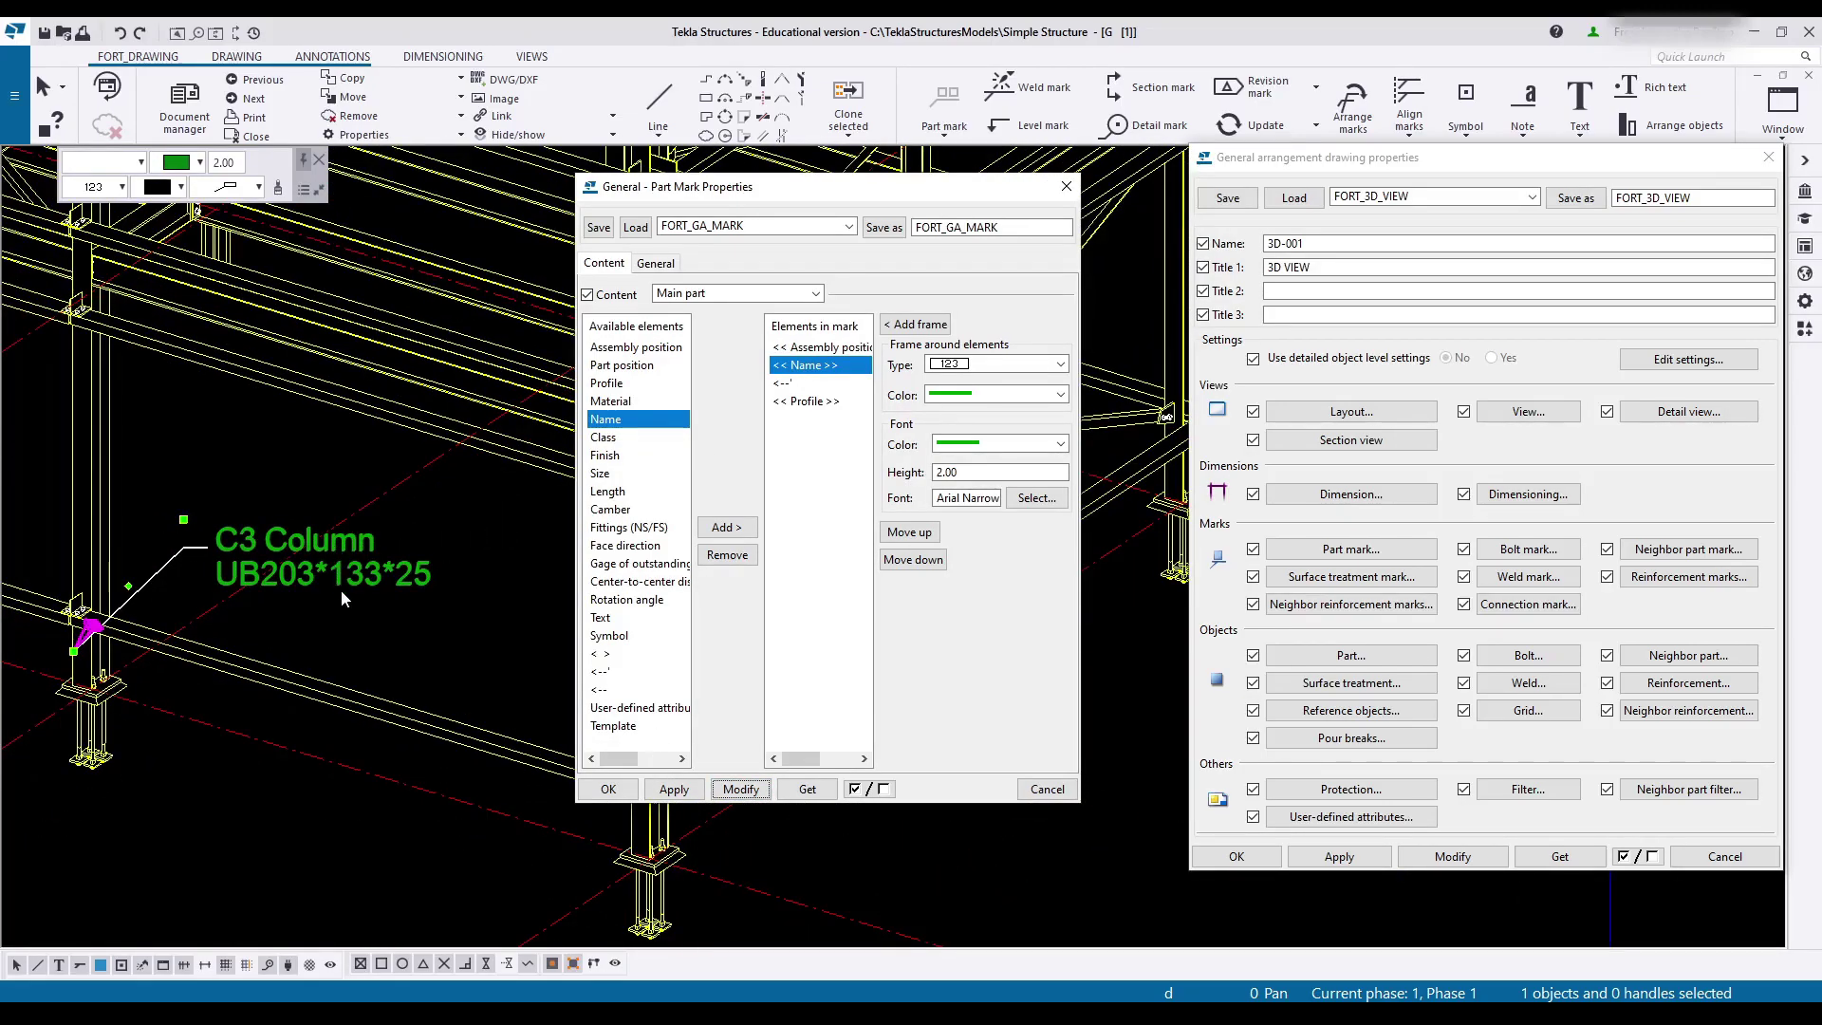
click(890, 232)
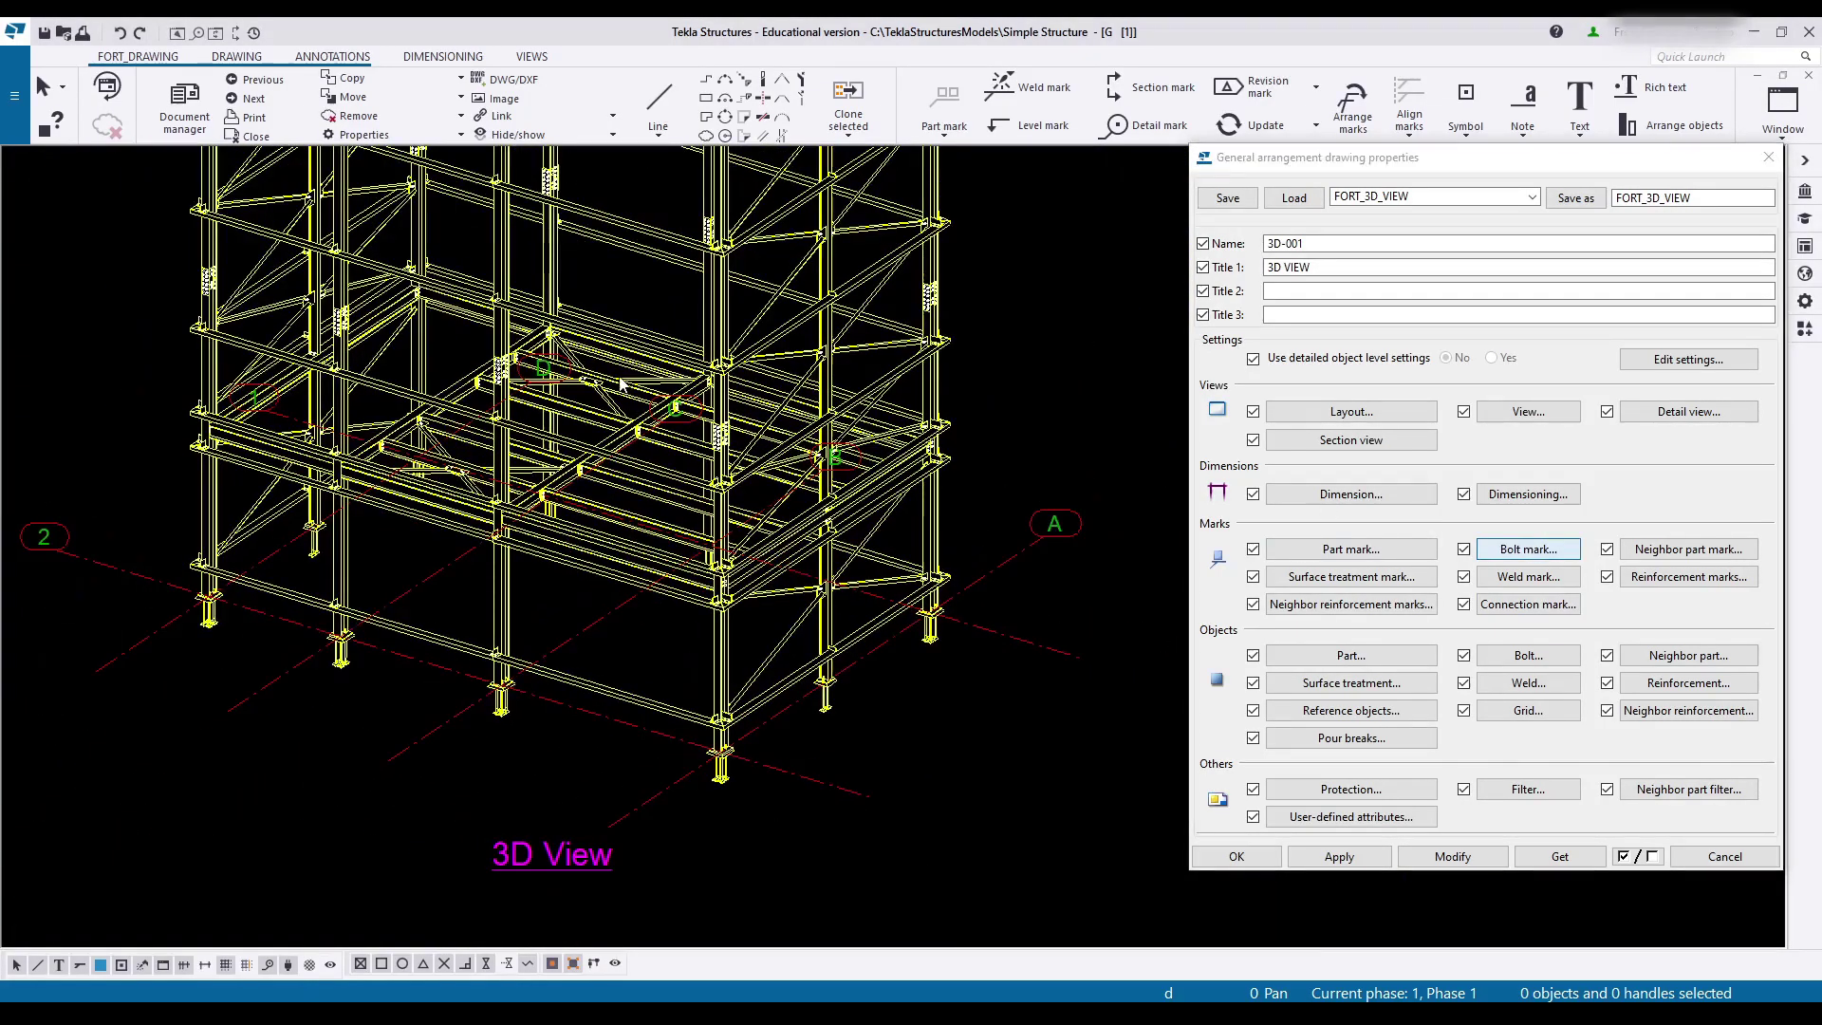
Step: Bring up the general bolt mark properties, add a mark to a bolt and shift its text slightly down
click(1528, 549)
drag(189, 161, 793, 182)
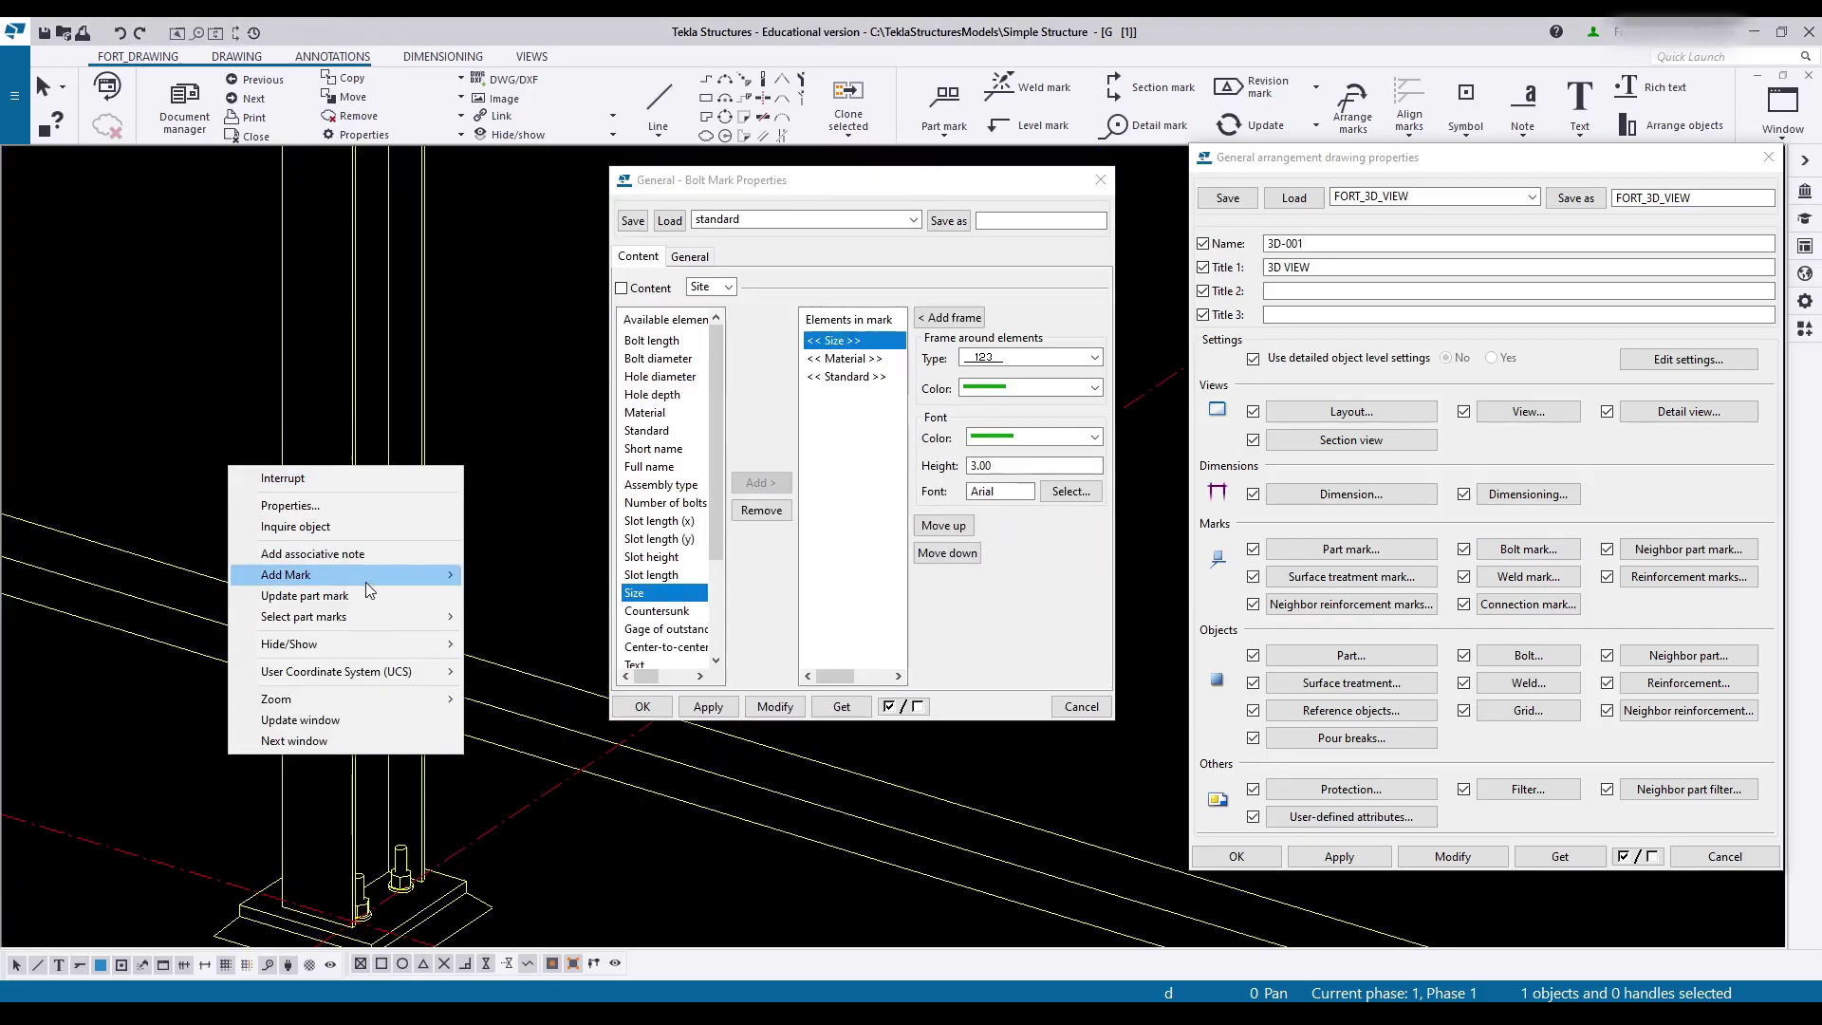
click(367, 583)
scroll(448, 696, down, 5)
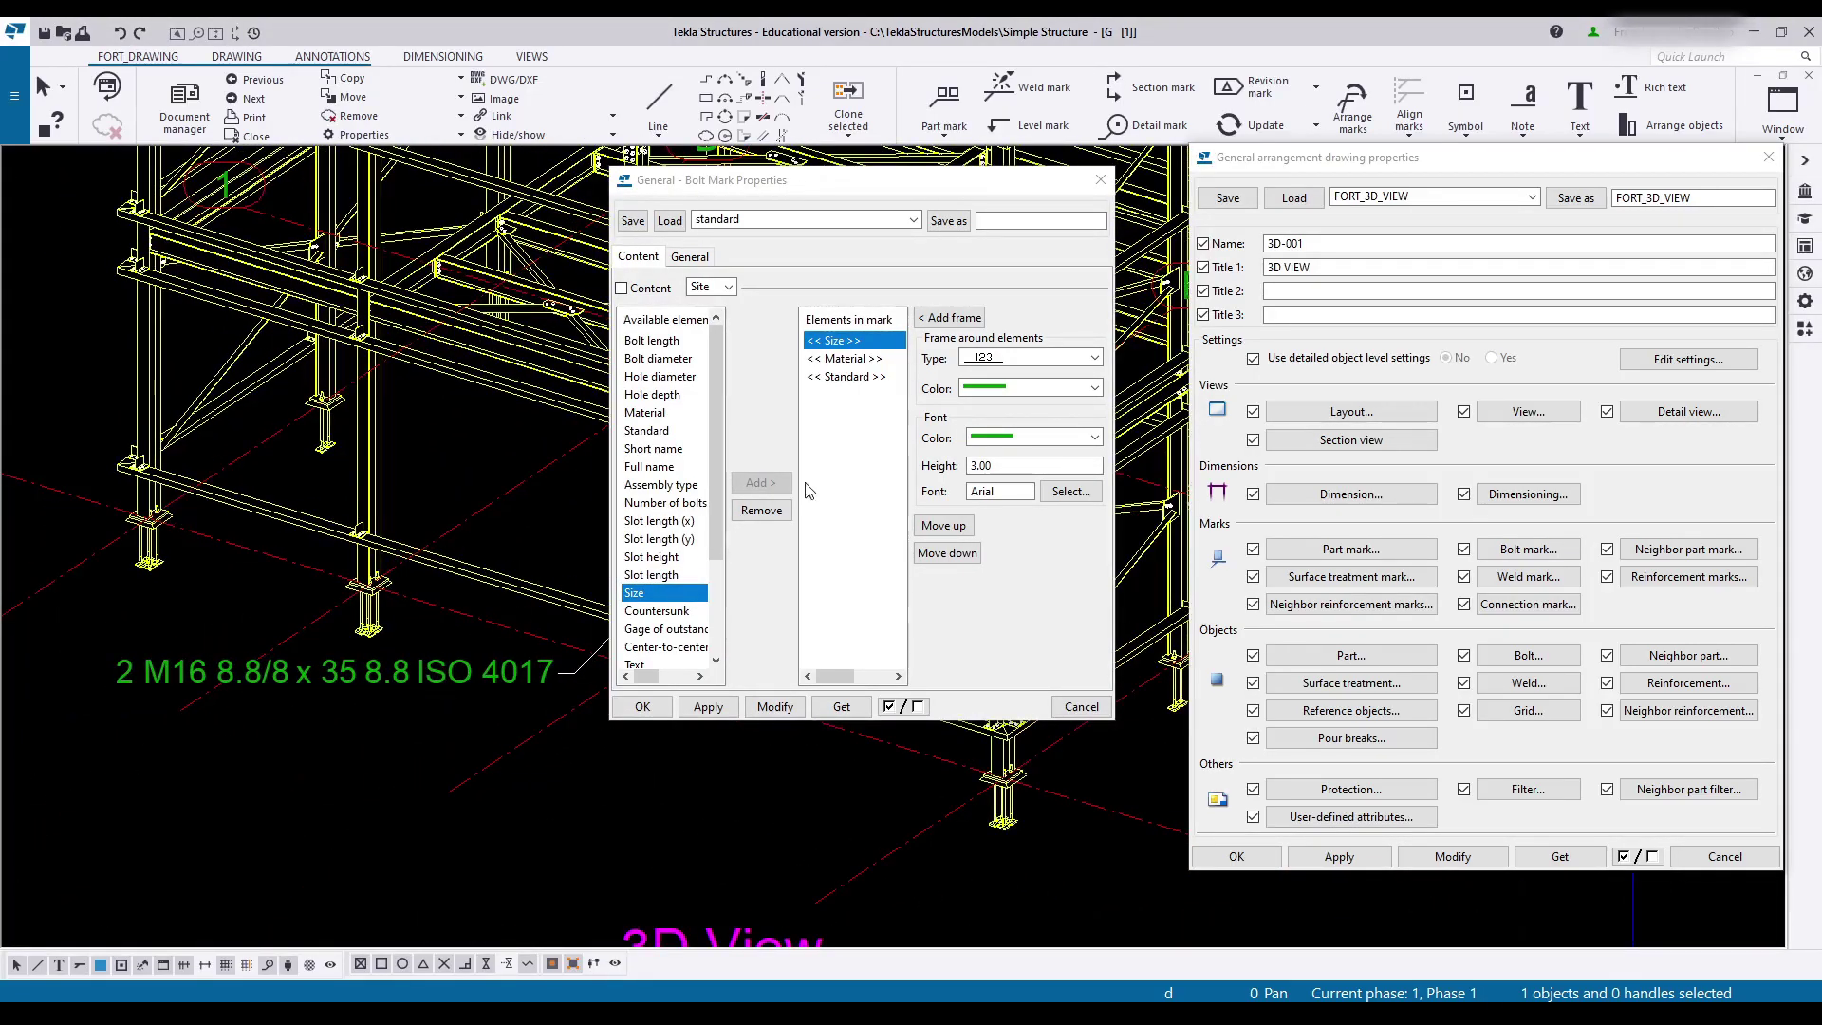
drag(402, 698, 383, 731)
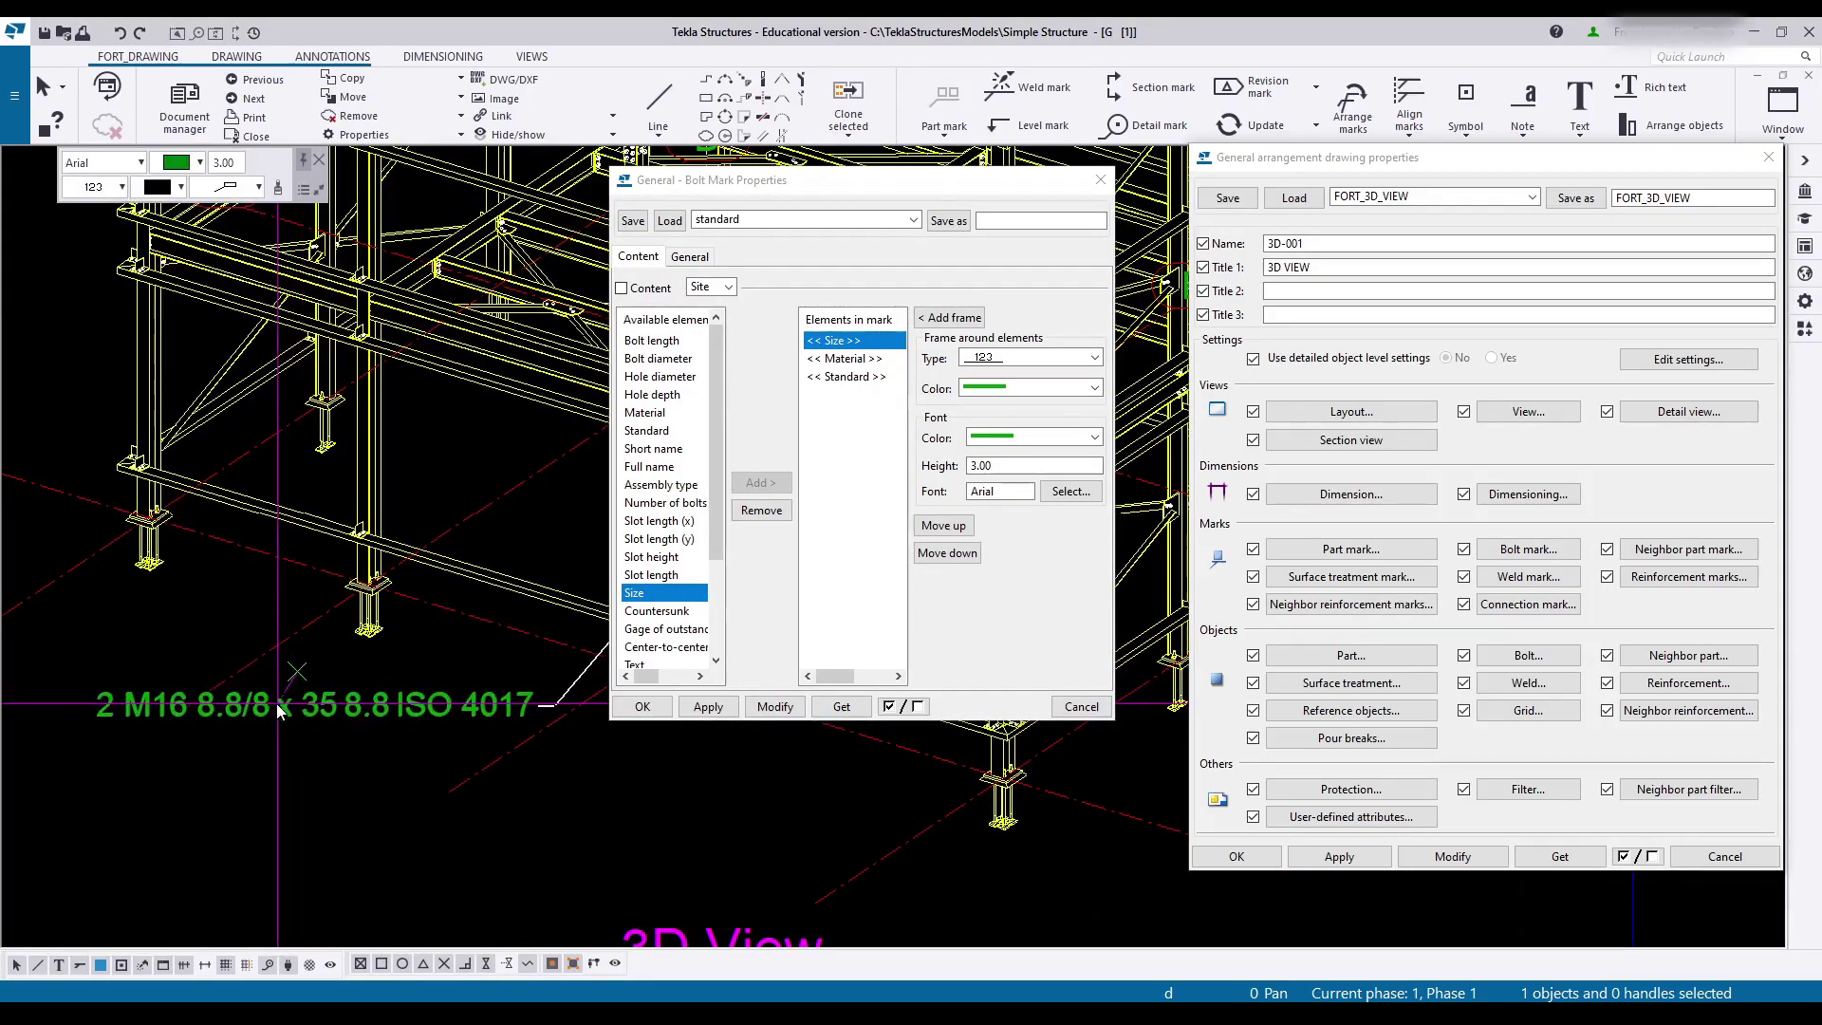
Step: Remove the Material and Standard elements from the Site bolt mark content and modify the selected bolt mark
click(849, 359)
click(762, 510)
click(762, 511)
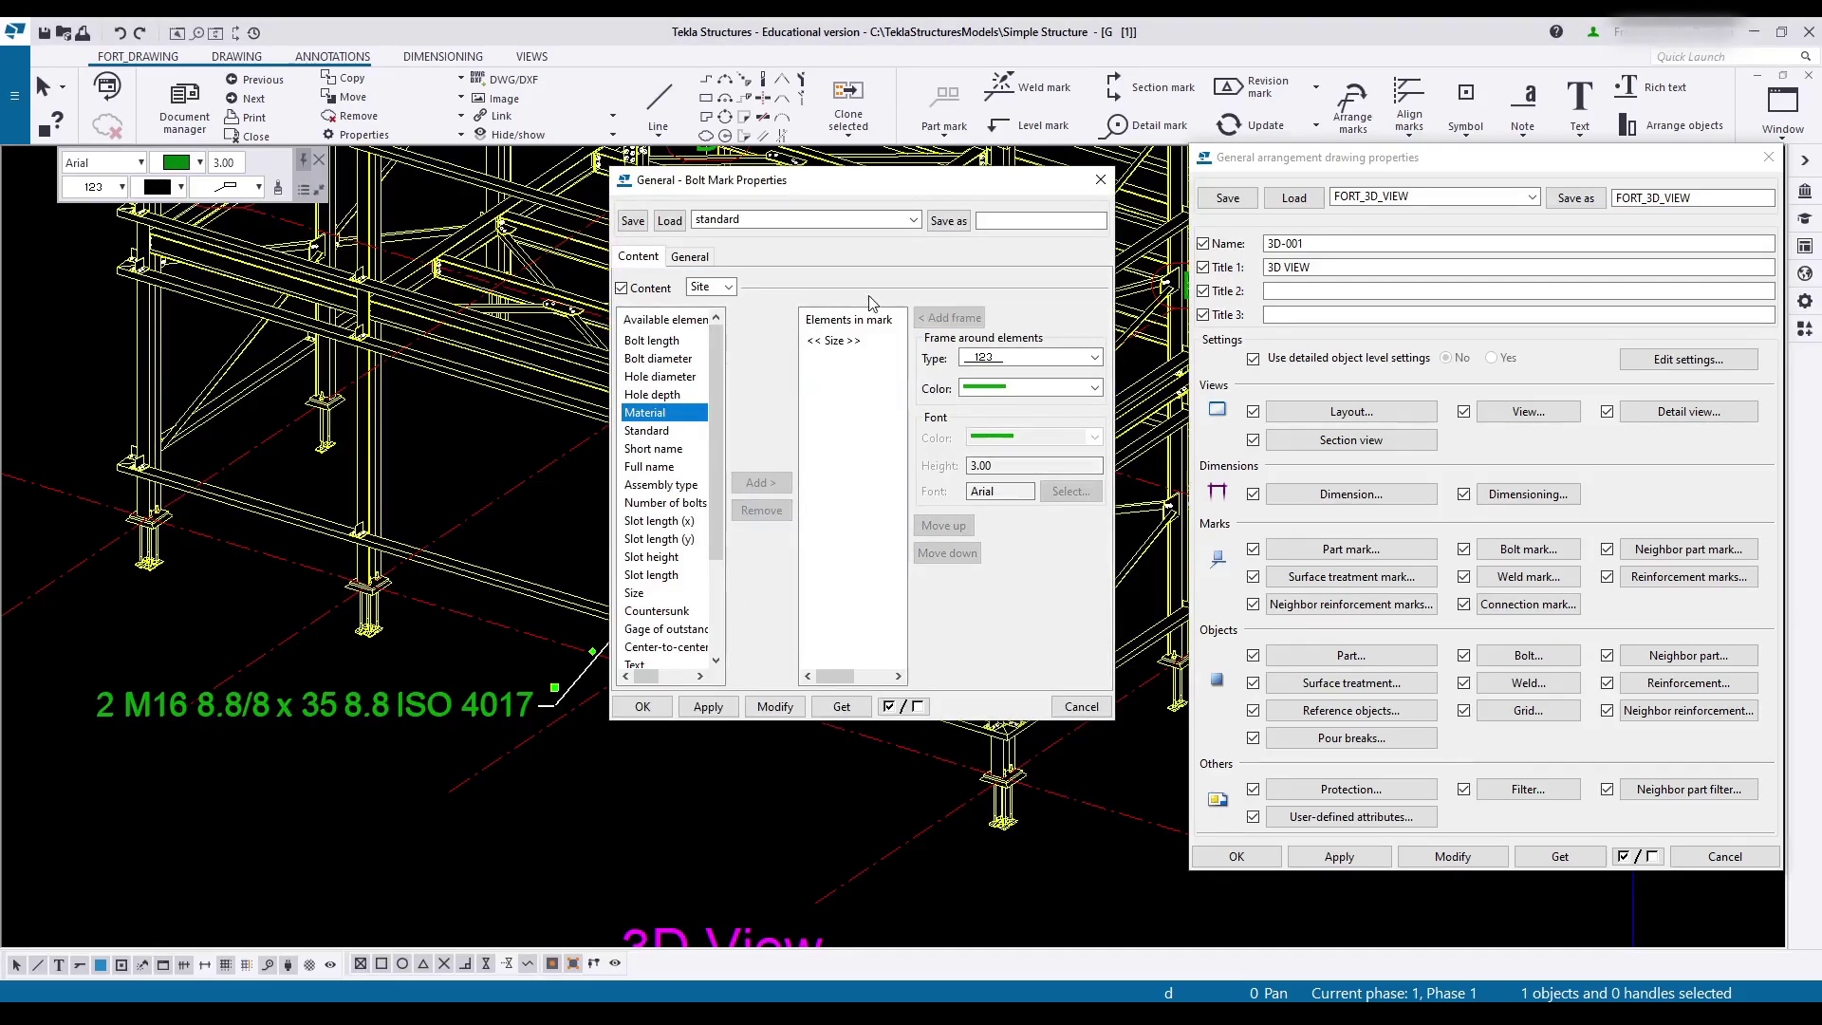
click(774, 711)
mouse_move(384, 710)
middle_down()
mouse_move(213, 684)
mouse_move(220, 698)
mouse_move(87, 752)
middle_up()
scroll(146, 712, up, 1)
scroll(146, 712, up, 1)
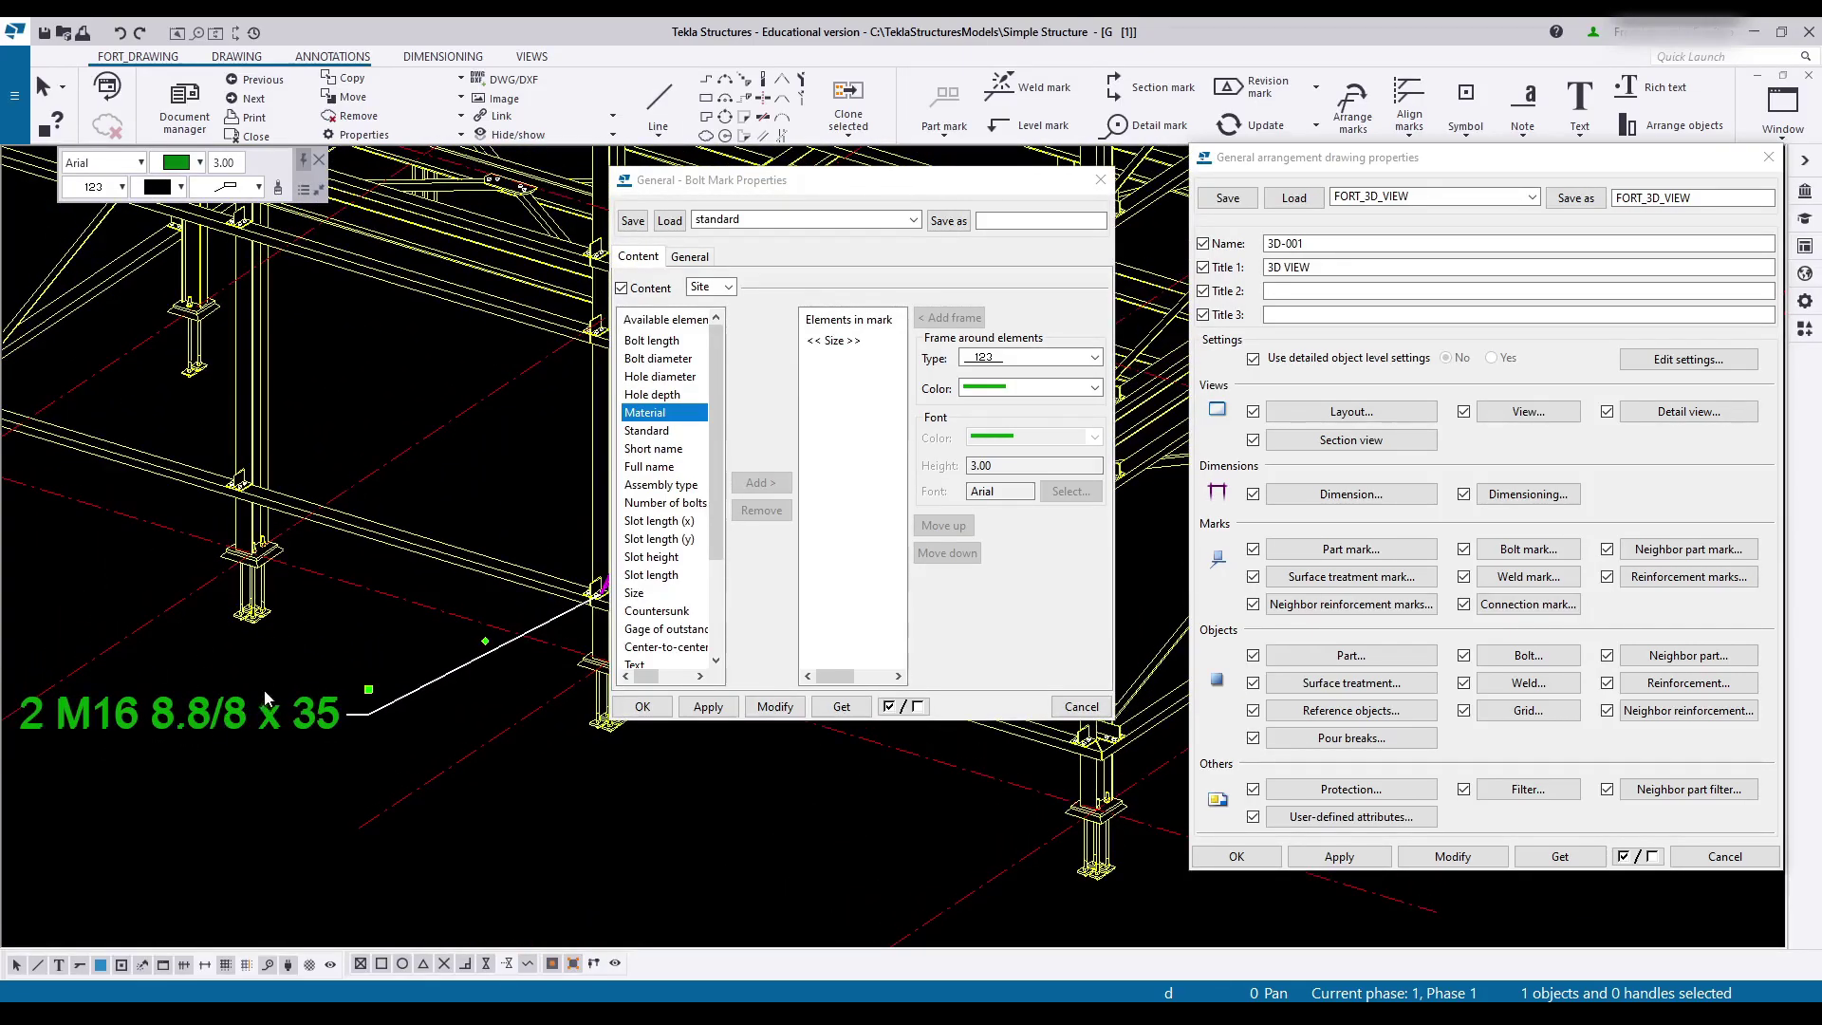
Step: Set the Size element of the bolt mark to height 2.00 and font Arial Narrow, and modify the selected mark
mouse_move(268, 698)
middle_down()
mouse_move(173, 729)
mouse_move(499, 668)
mouse_move(470, 696)
middle_up()
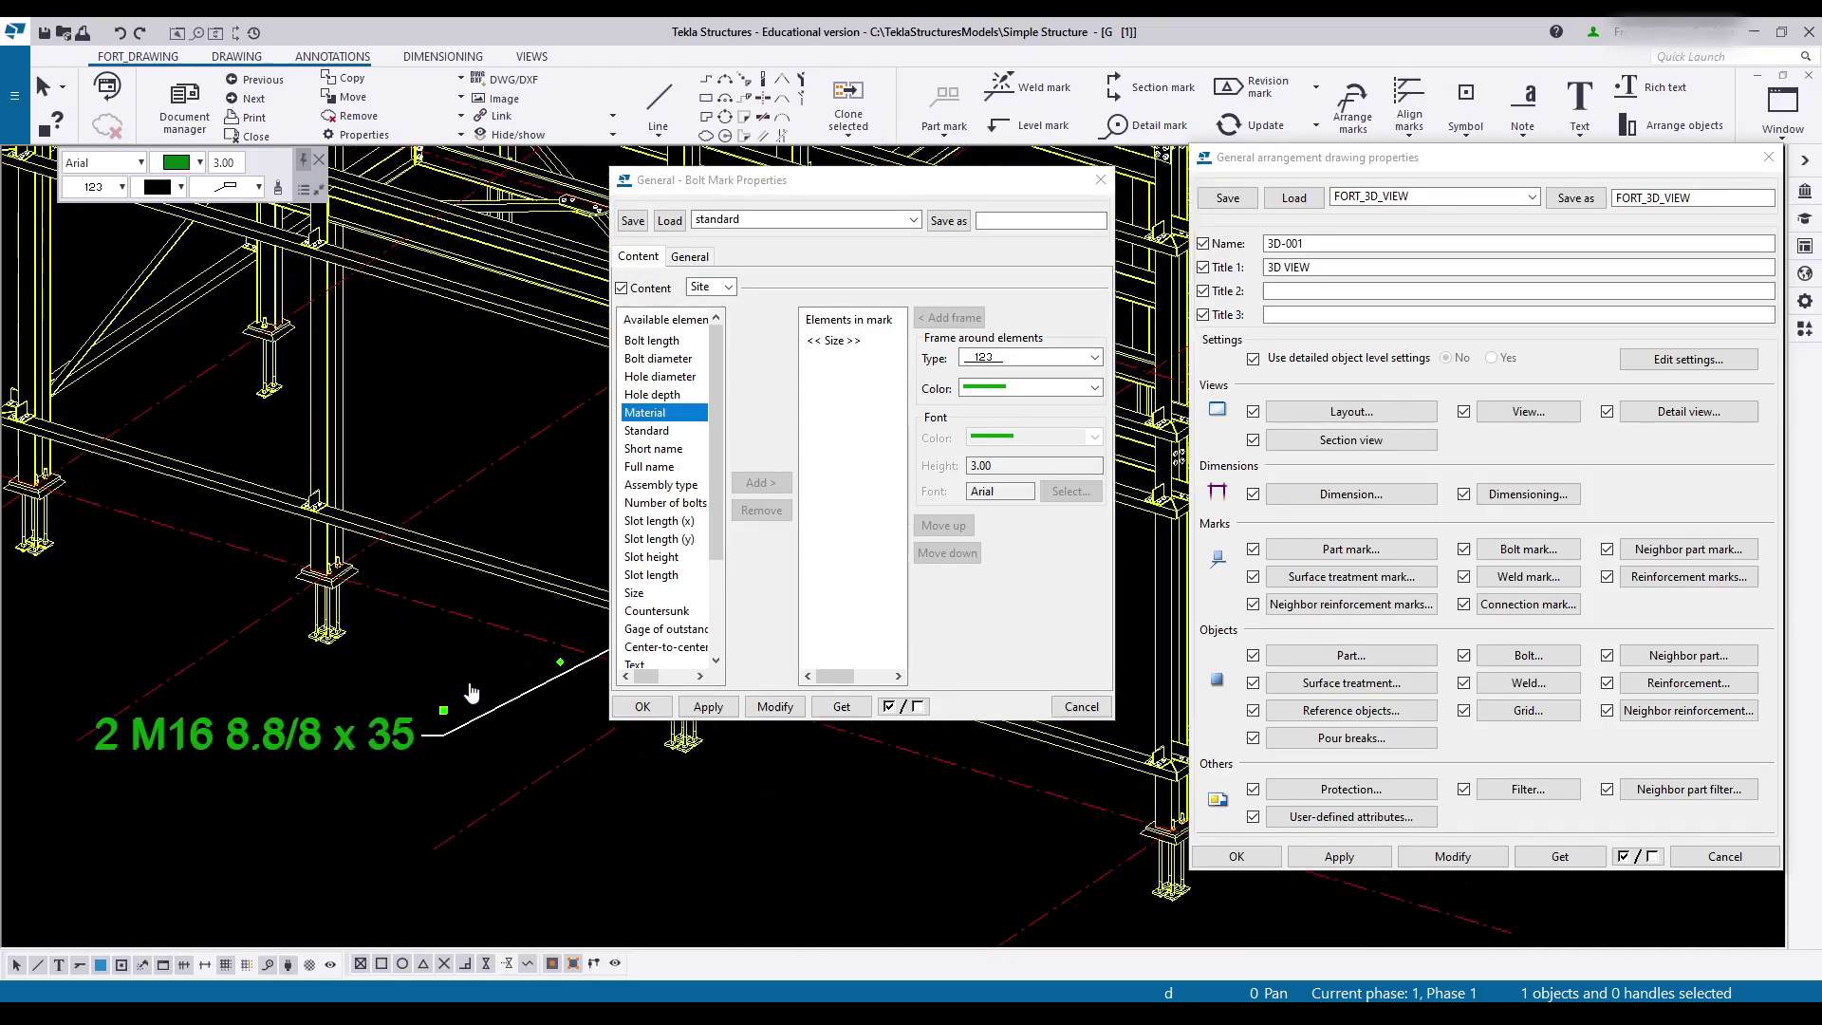
click(836, 342)
text(2.00)
click(998, 492)
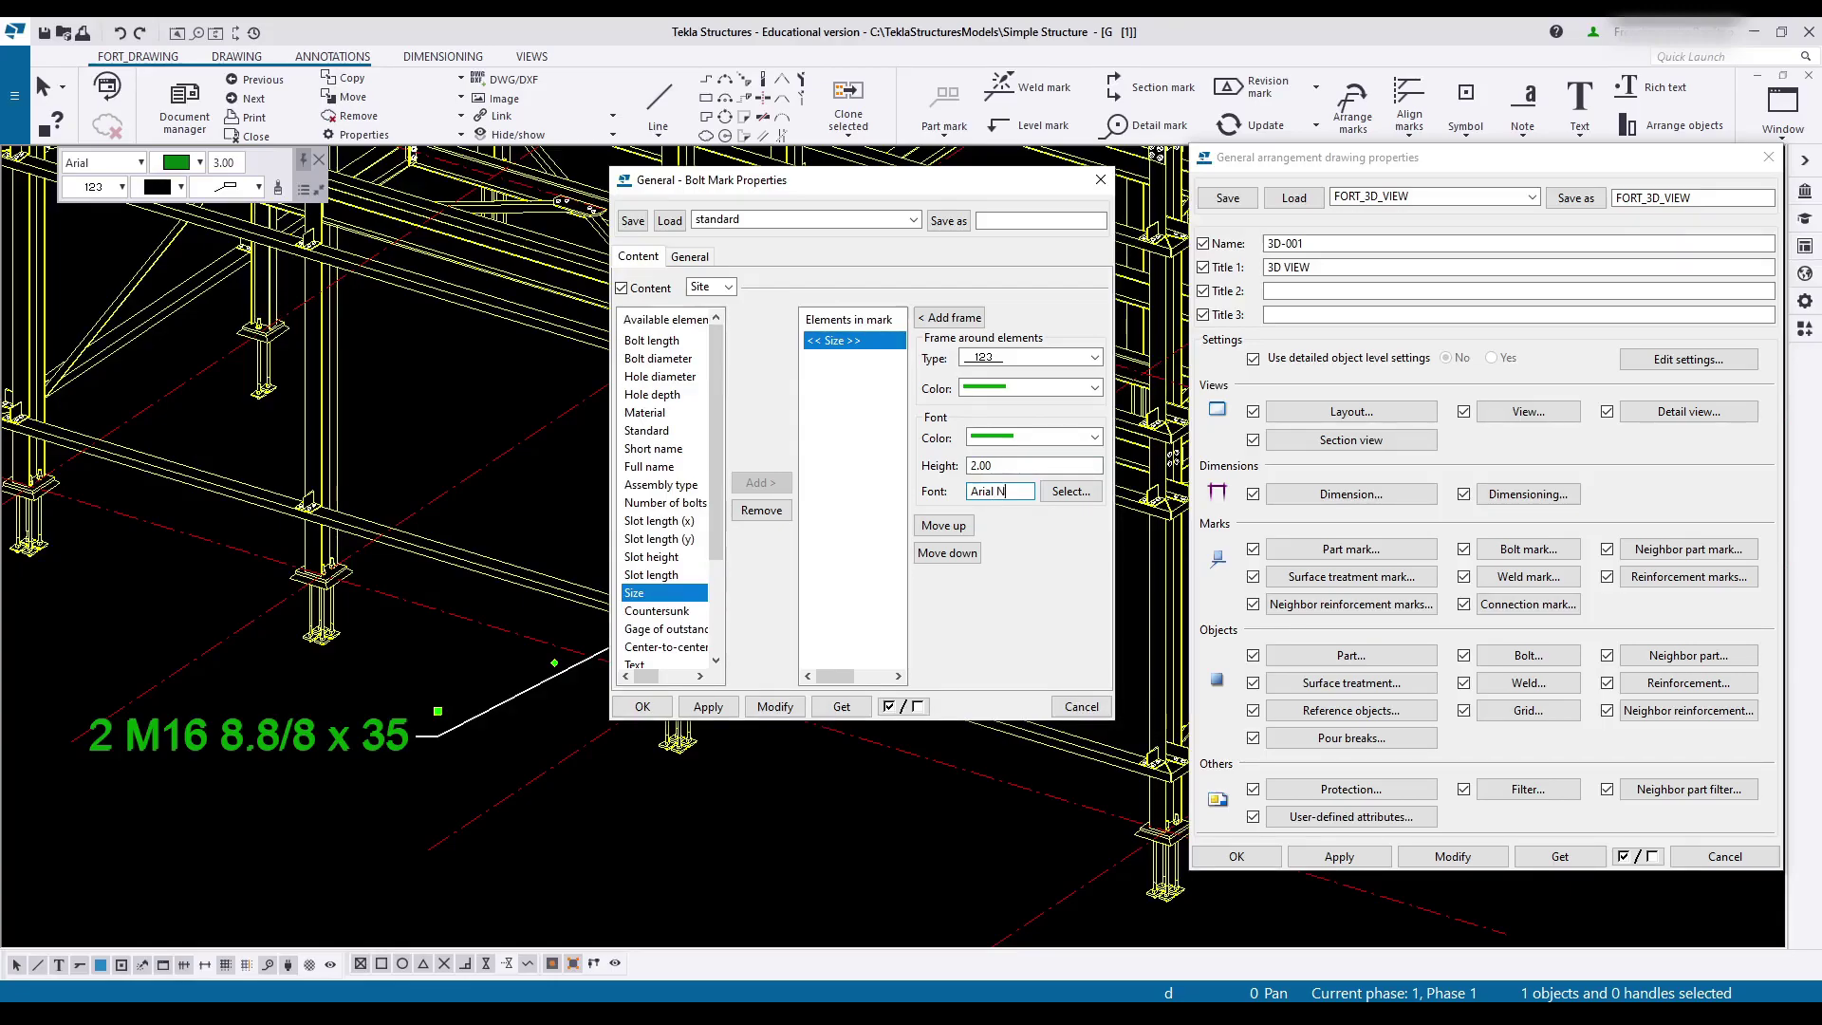
text(rrow)
click(775, 706)
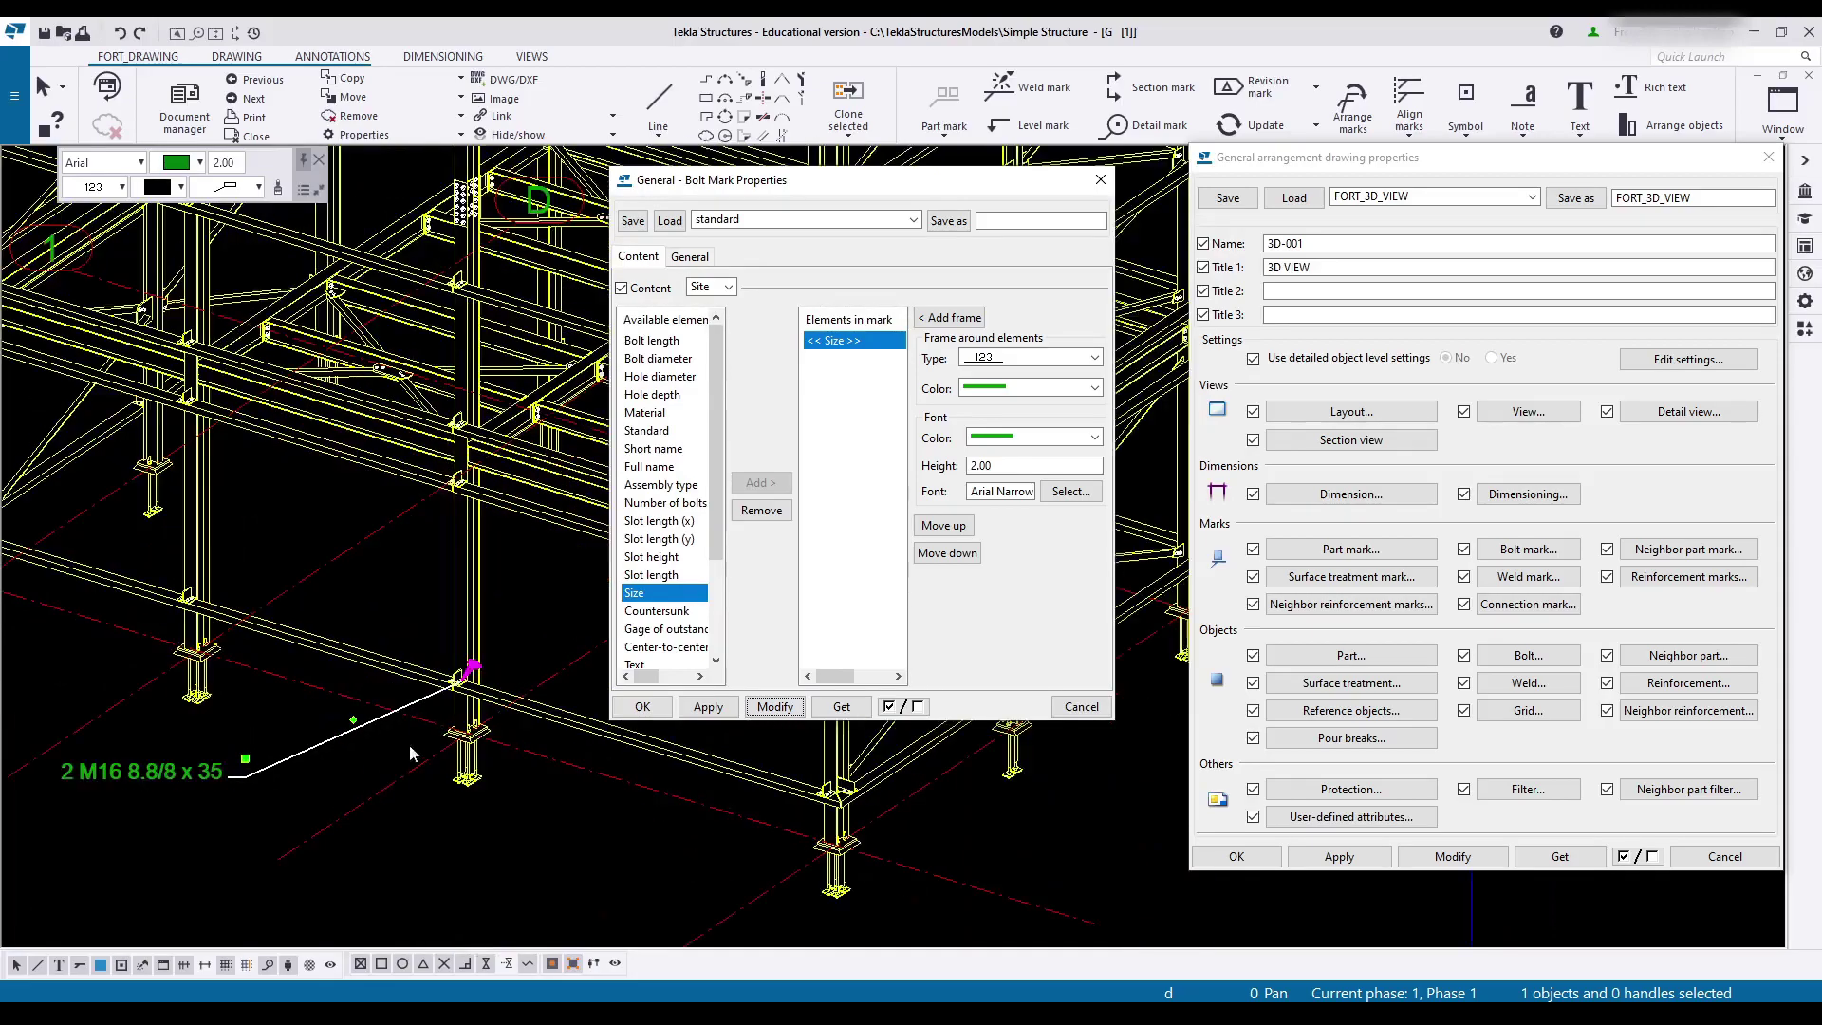
Step: Save the bolt mark properties as FORT_GA_MARK and accept them
click(1048, 221)
text(FORT_GA_MARK)
click(948, 221)
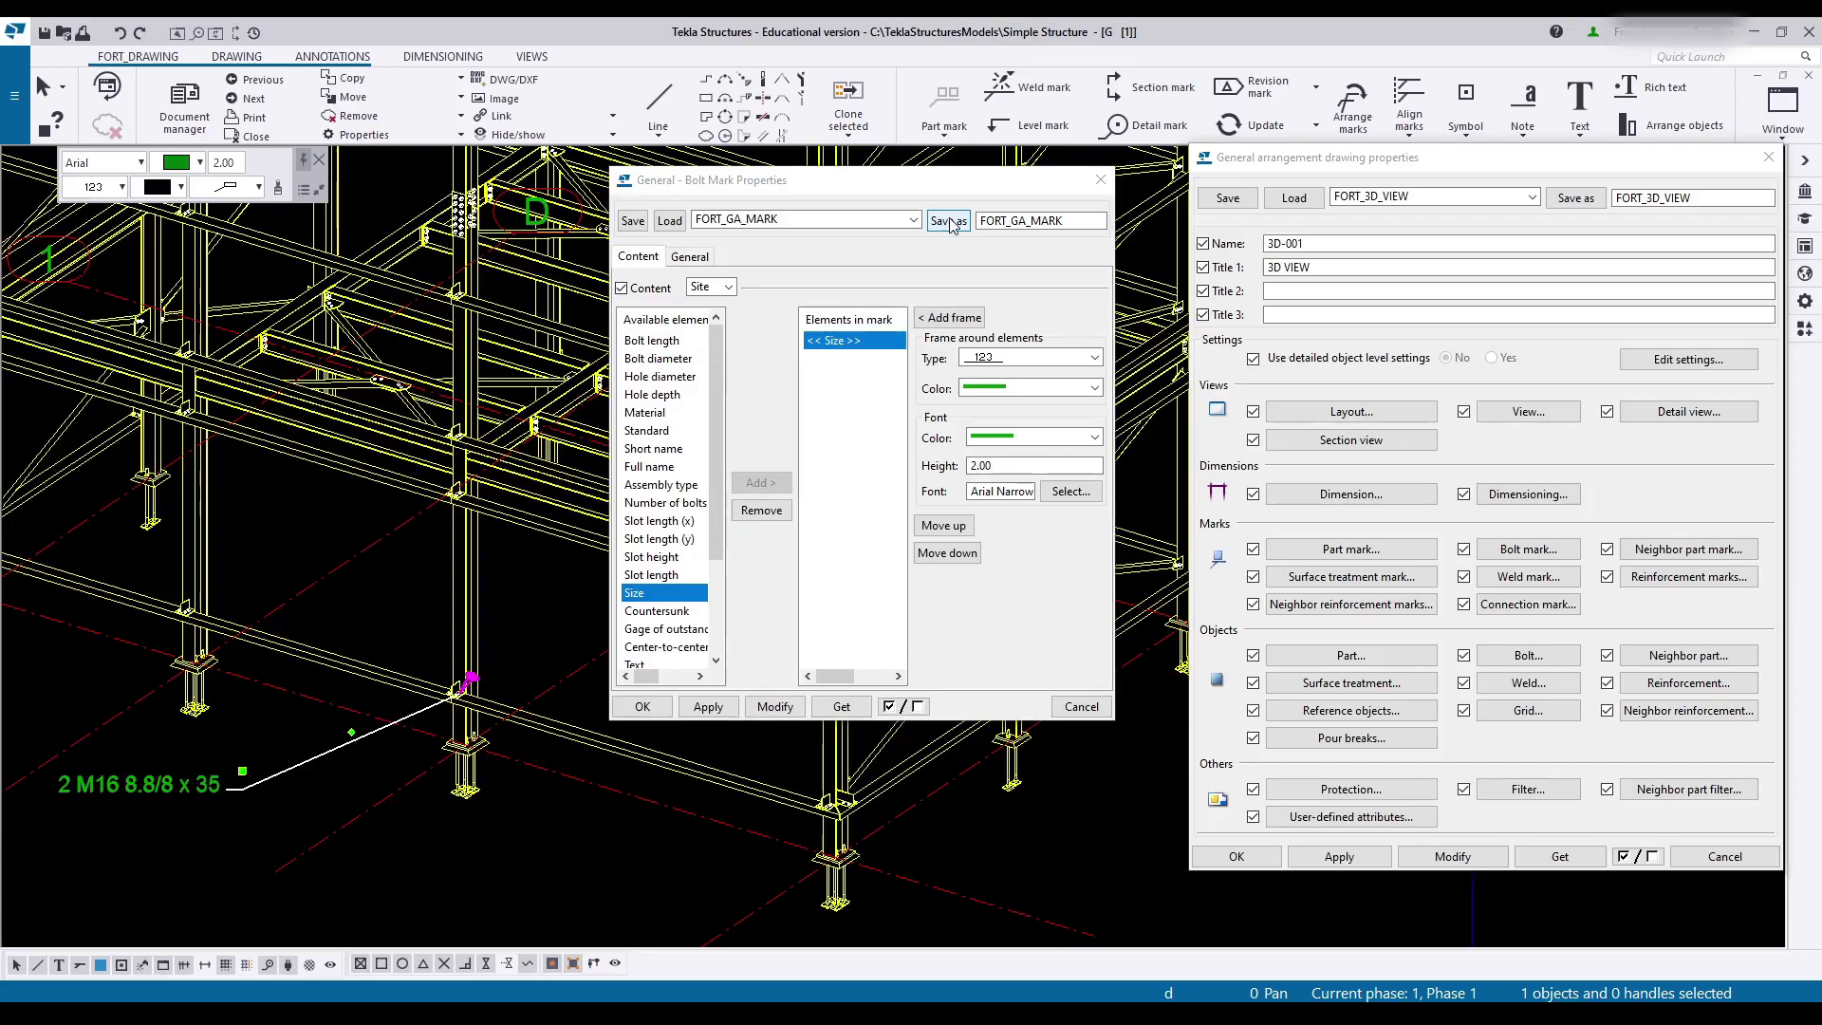
click(645, 708)
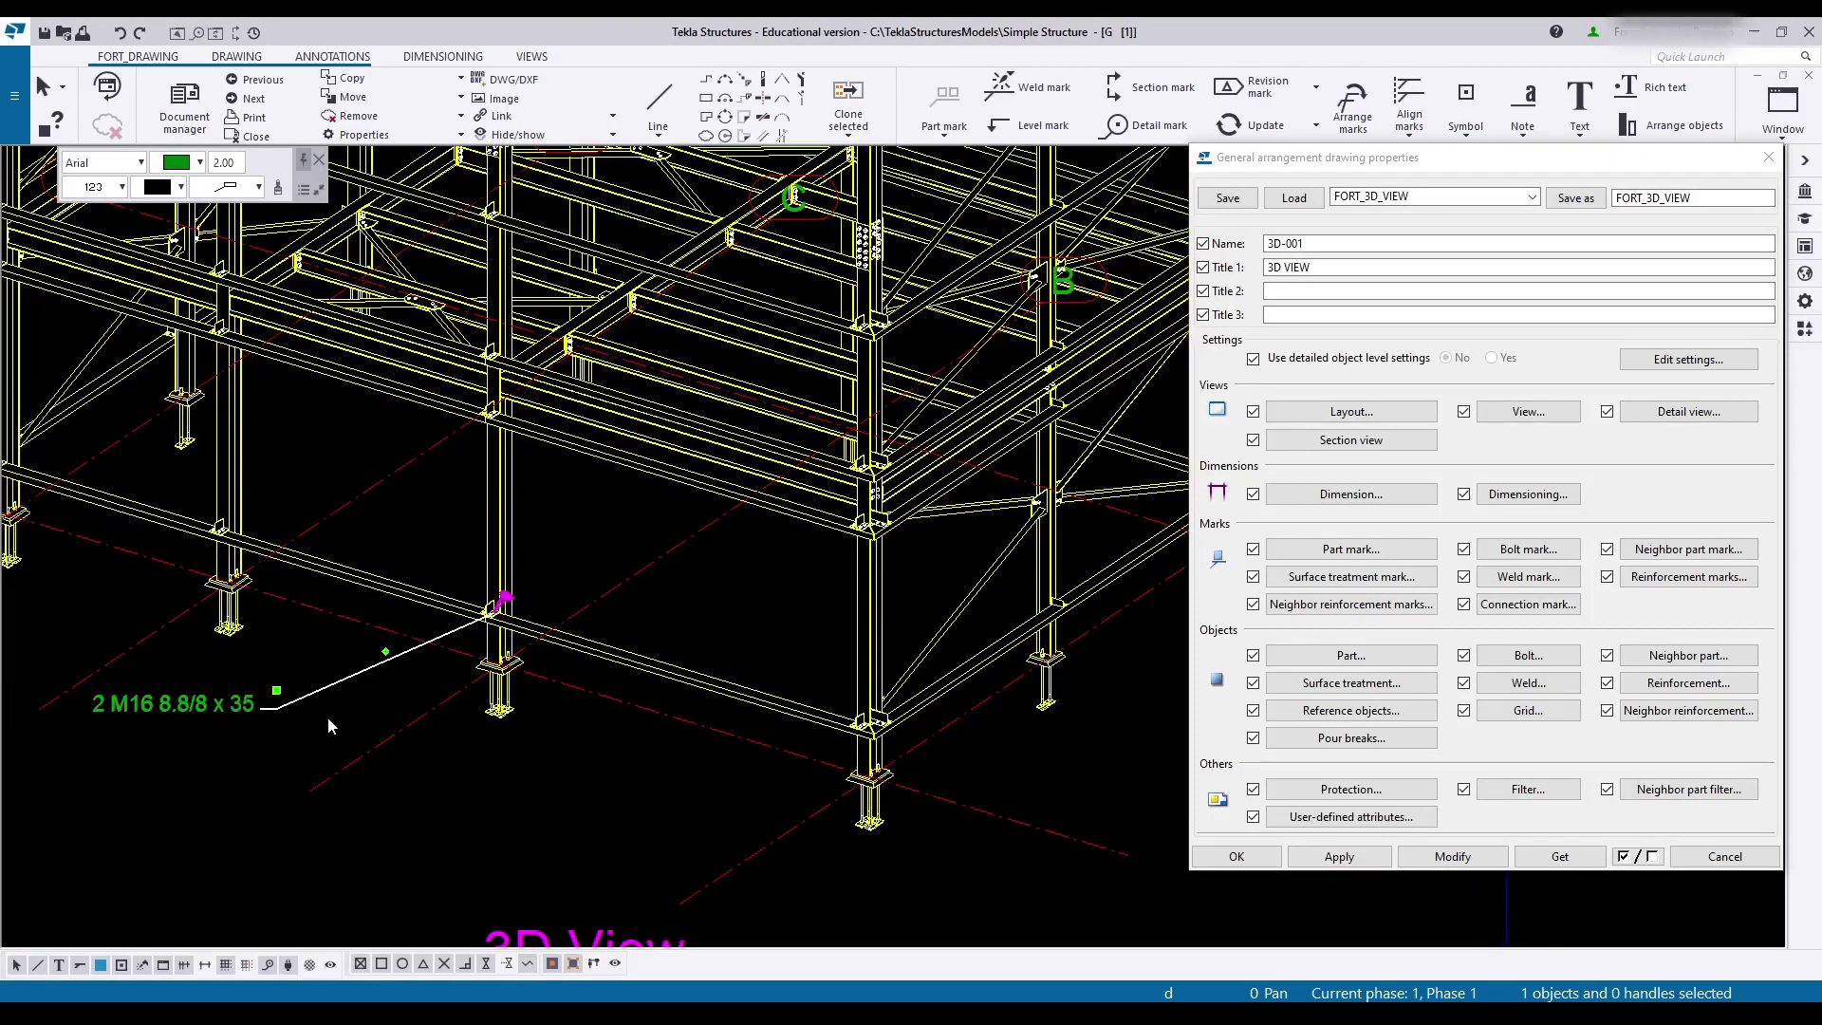
Step: Delete the sample bolt mark from the 3D view
drag(340, 802, 250, 670)
key(Delete)
scroll(717, 588, down, 2)
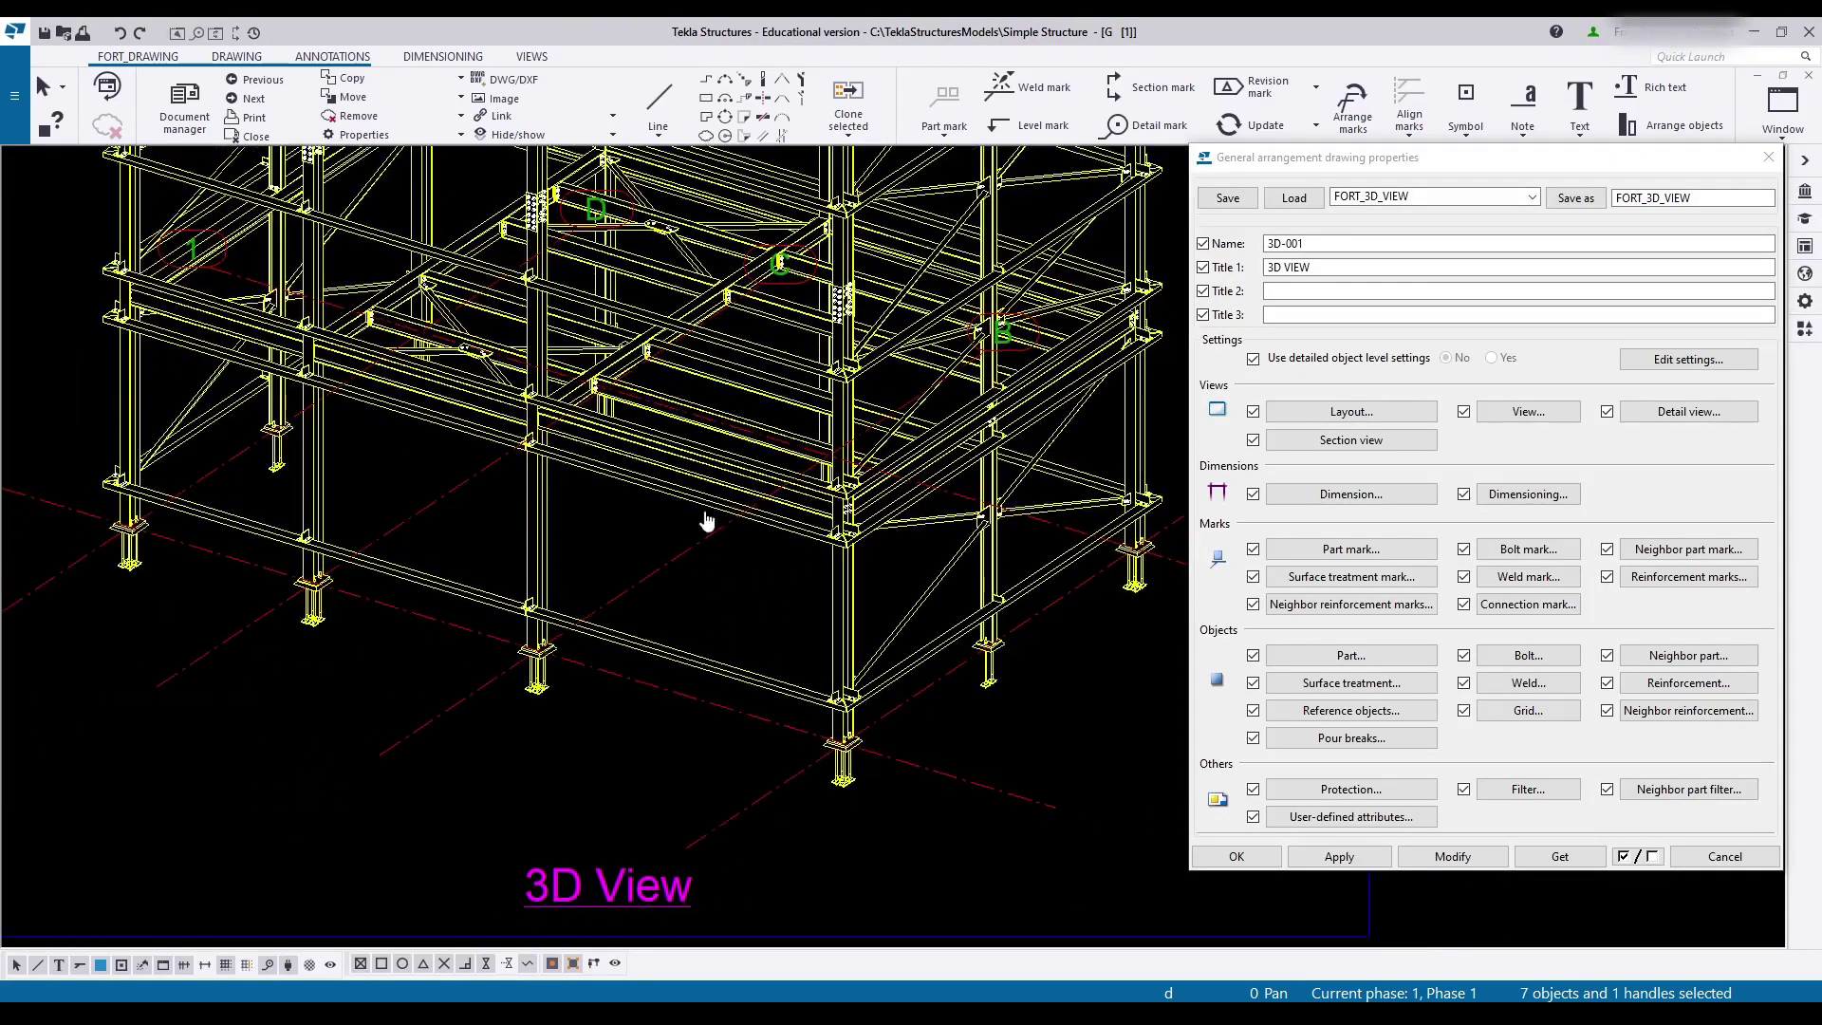
middle_drag(730, 714, 702, 500)
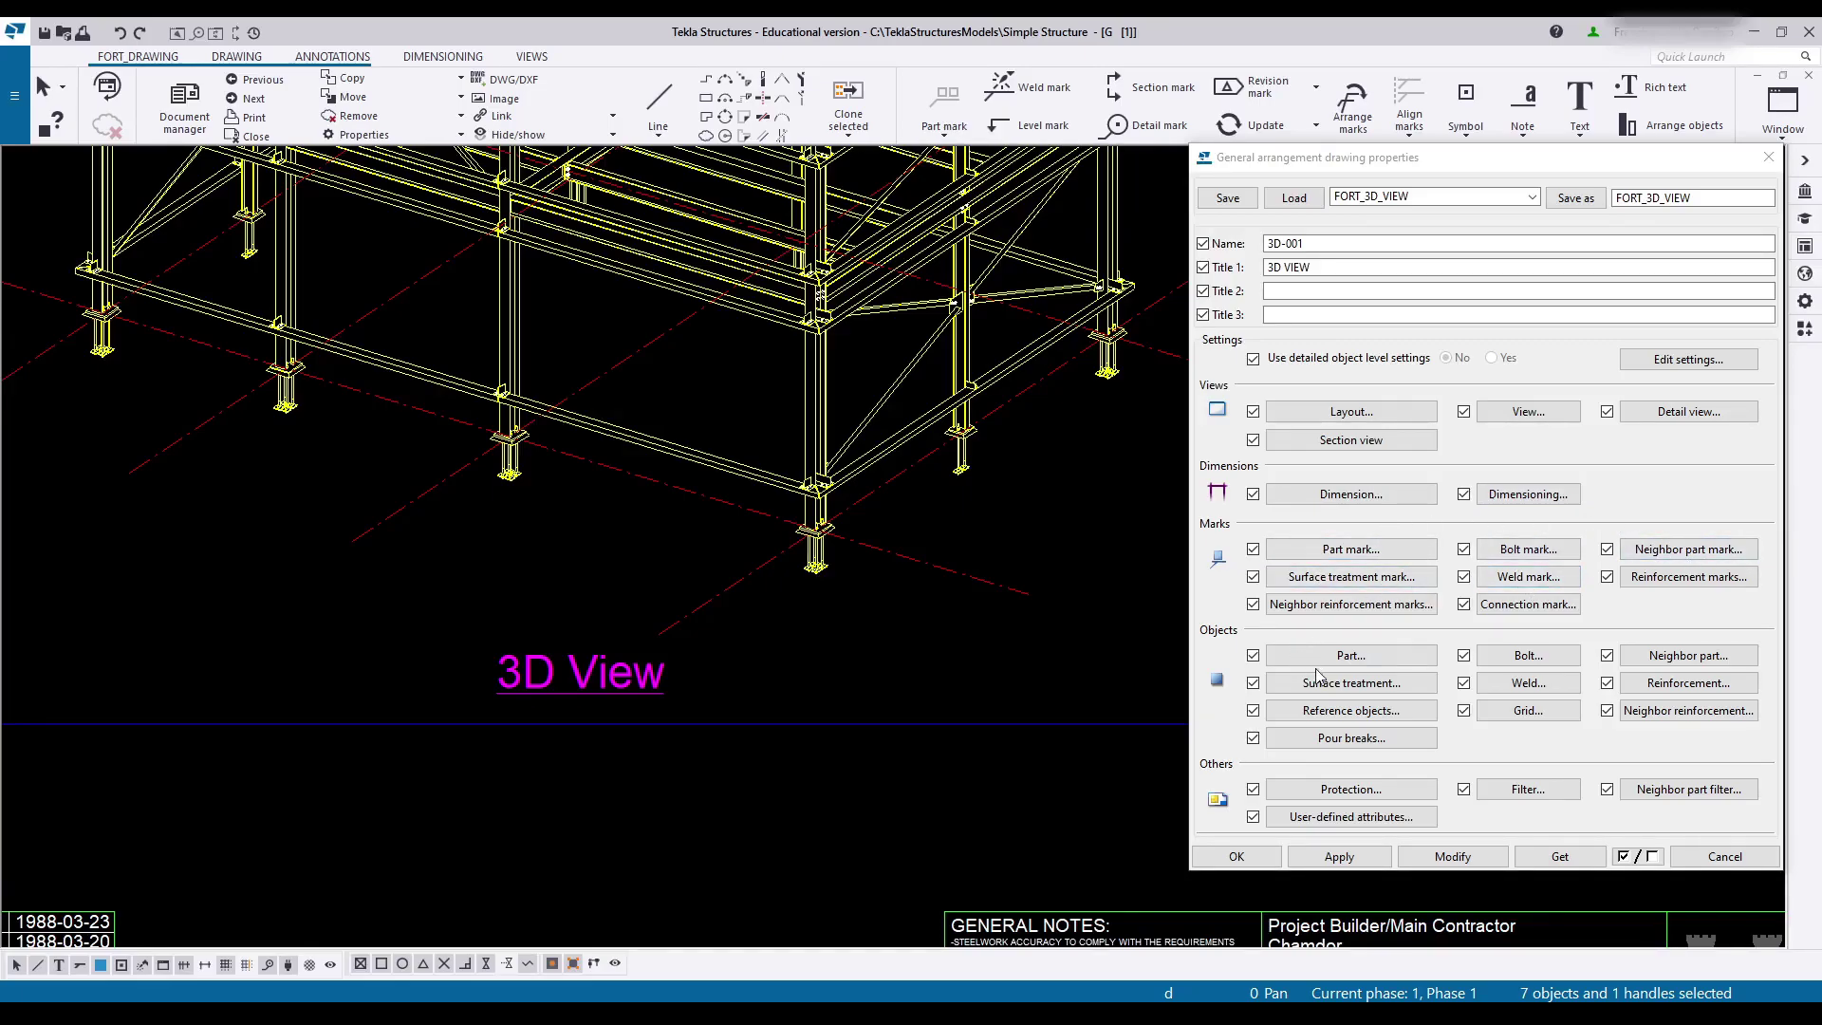
scroll(990, 678, down, 2)
middle_drag(989, 679, 961, 859)
scroll(961, 859, up, 1)
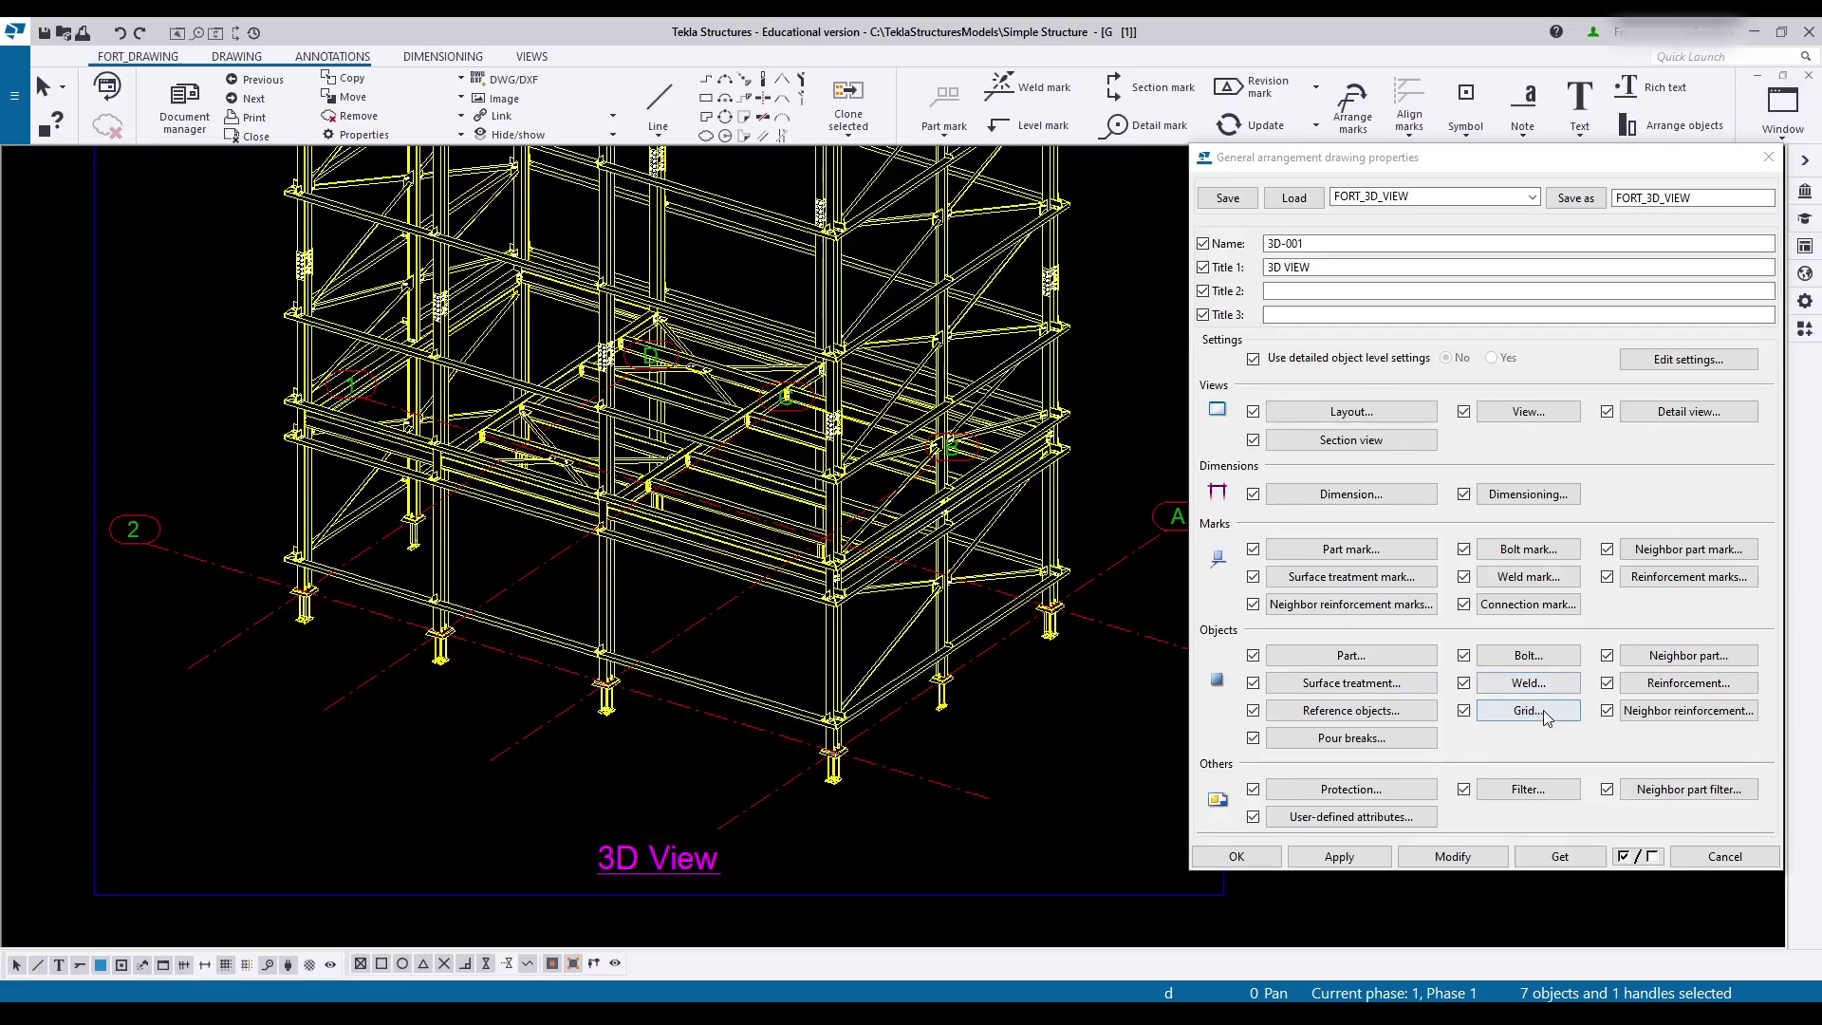
Step: Save the general grid properties as FORT_GA_GRID and change the grid line color to brown
click(1544, 713)
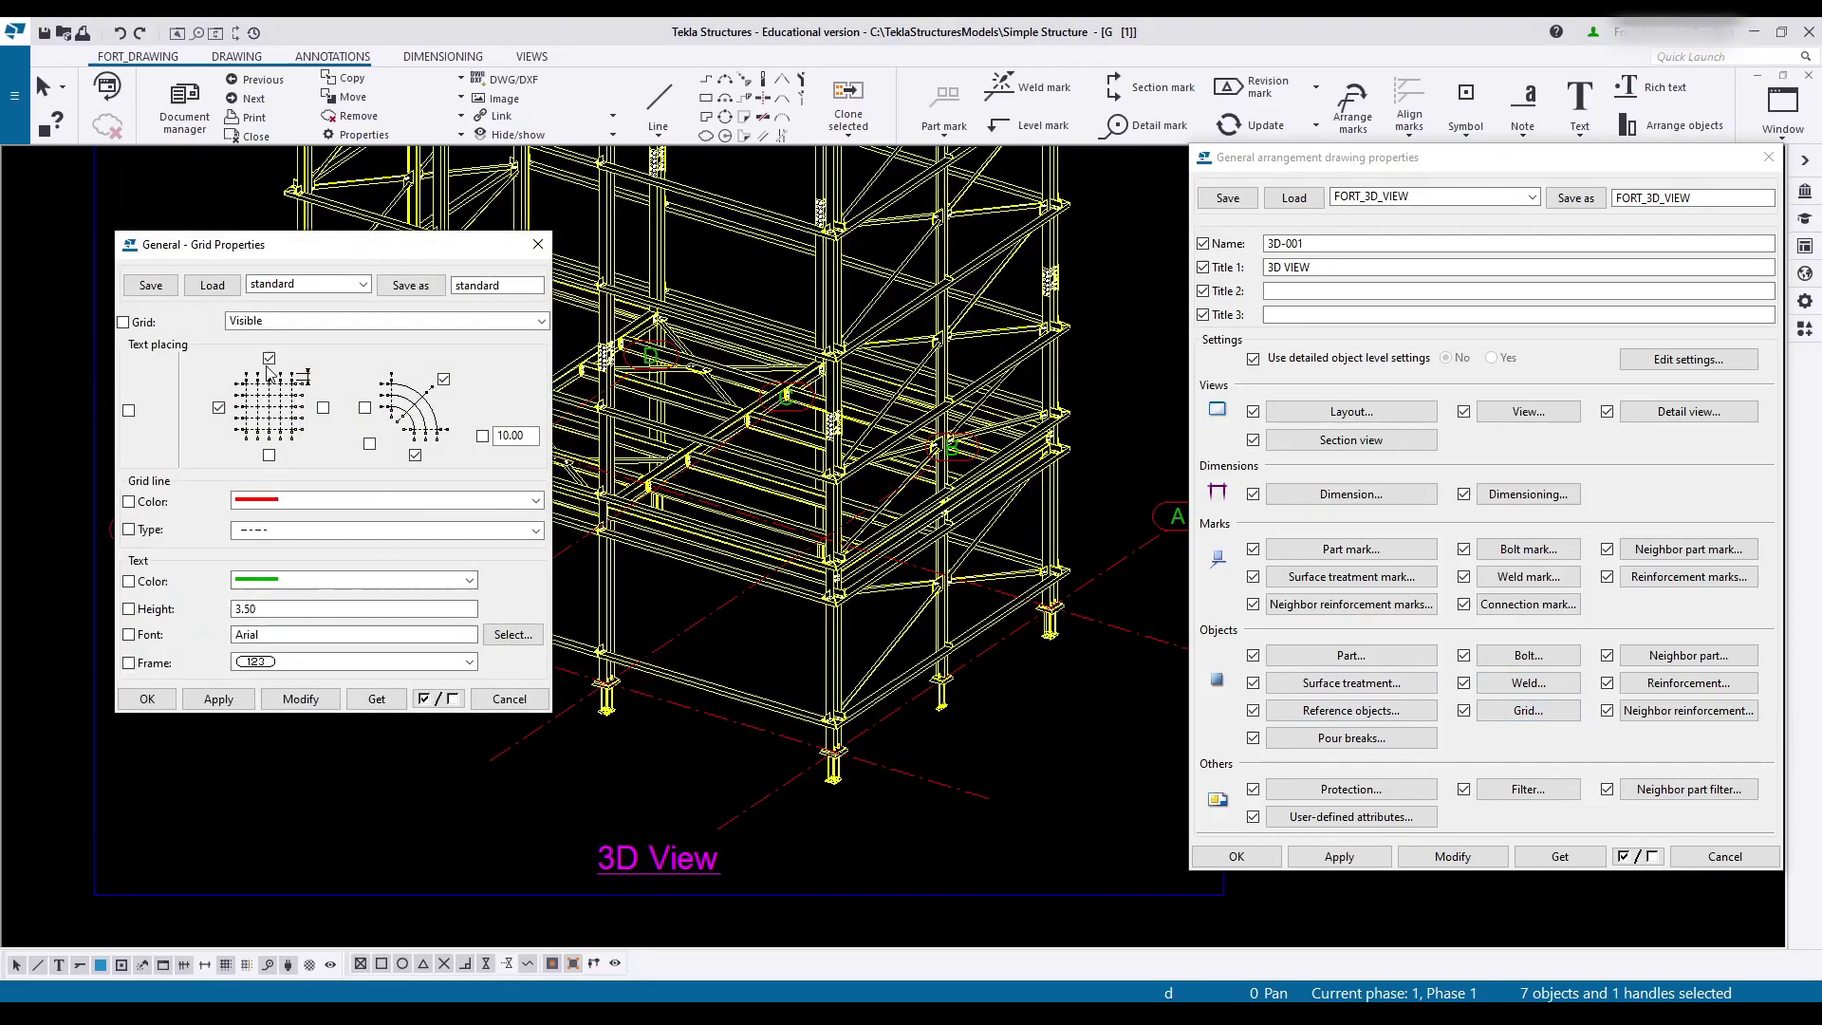
drag(513, 288, 425, 288)
text(FORT_GA_GRID)
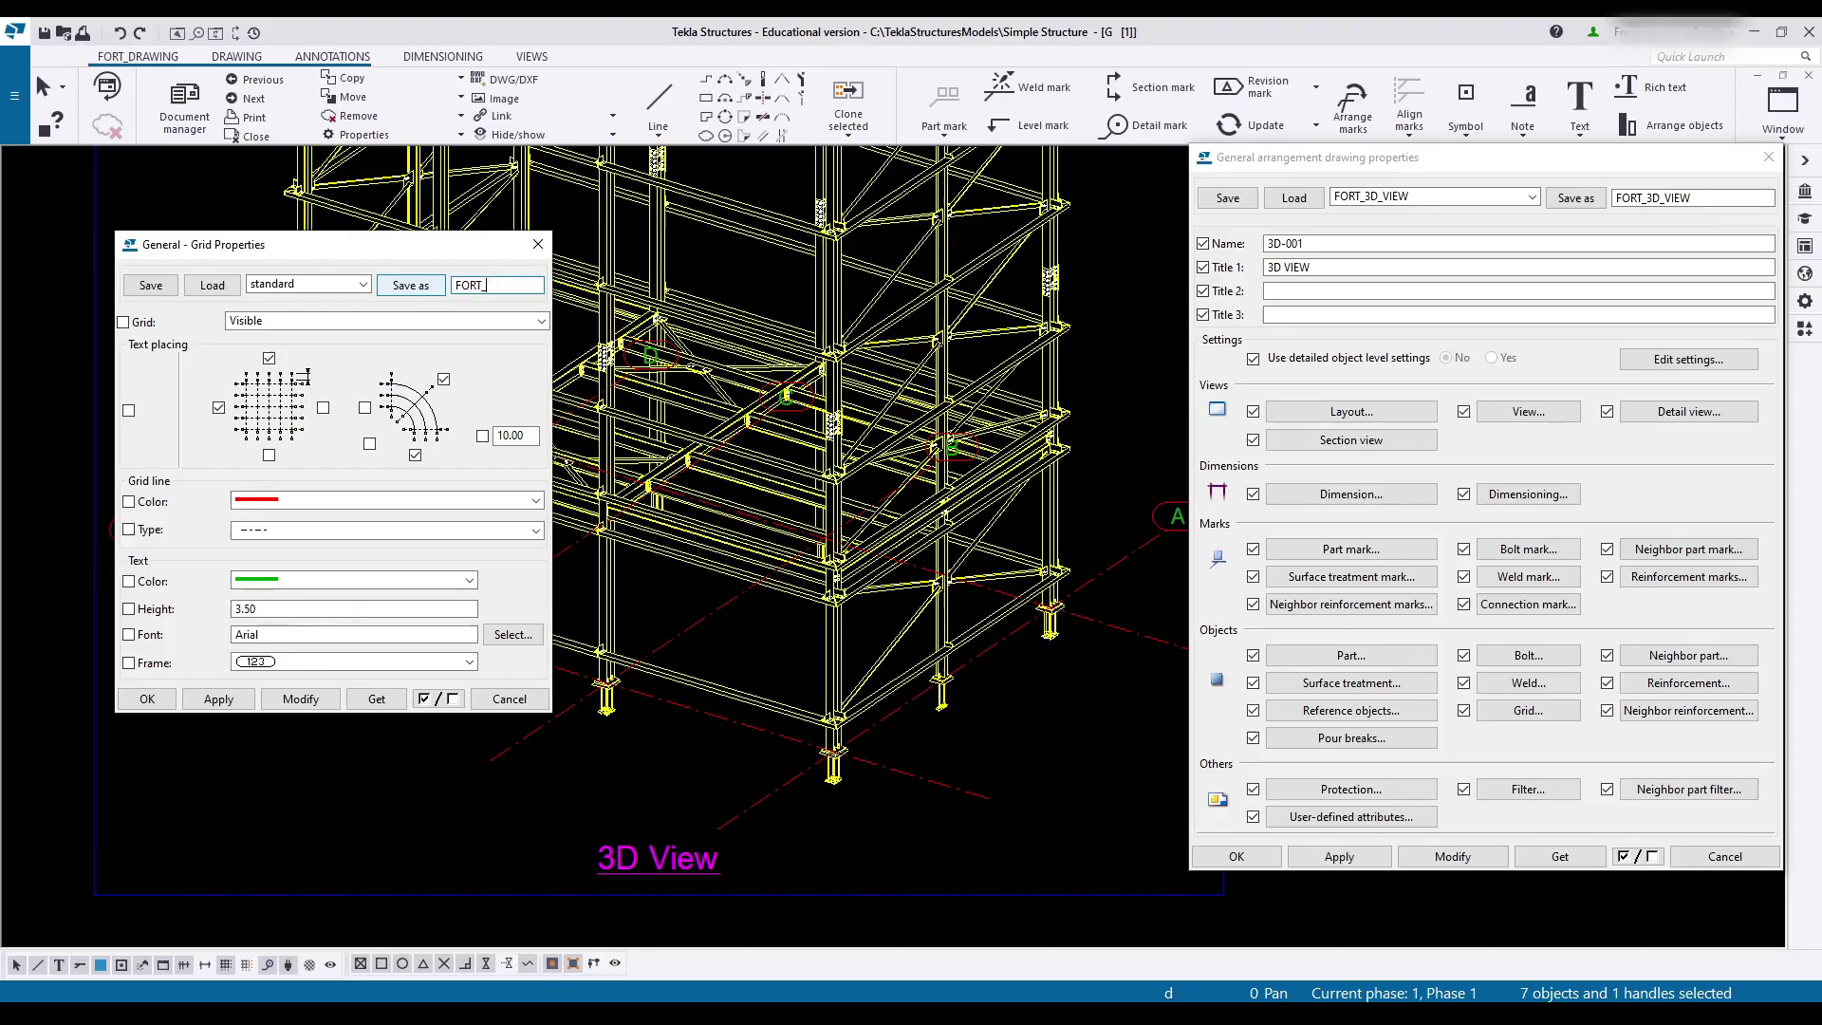
click(411, 285)
click(354, 501)
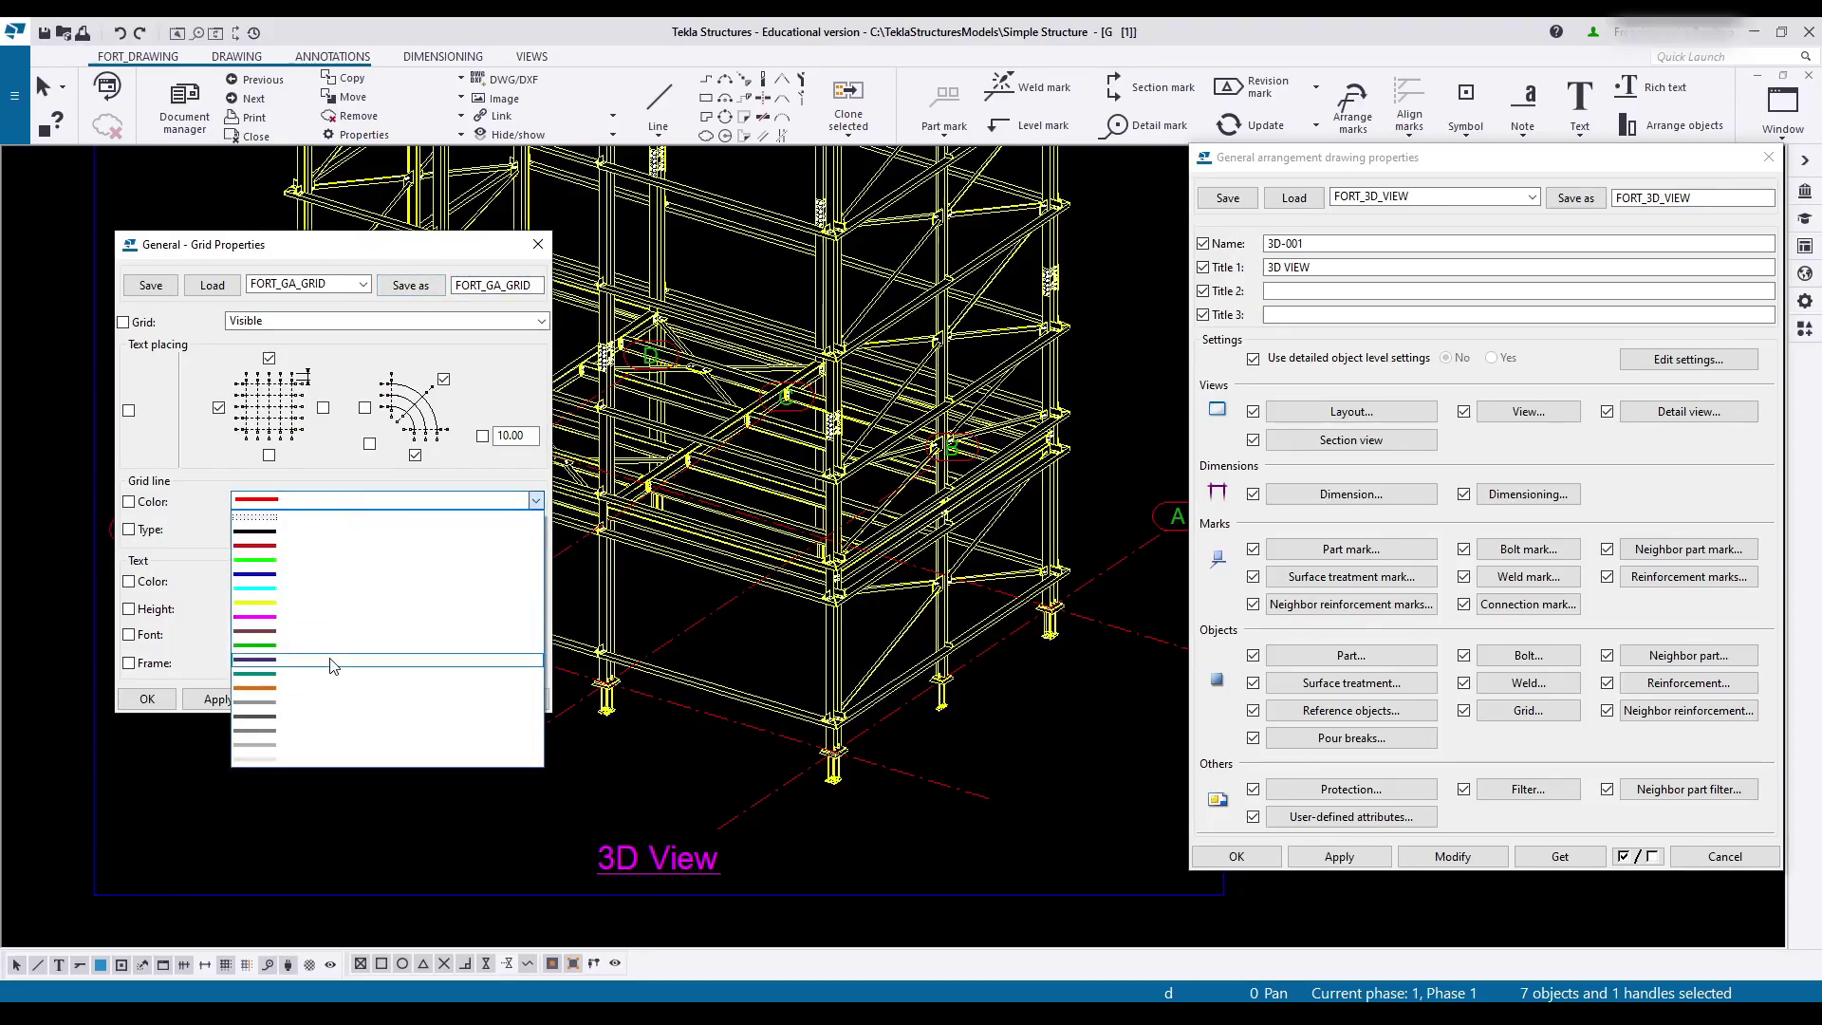
click(332, 631)
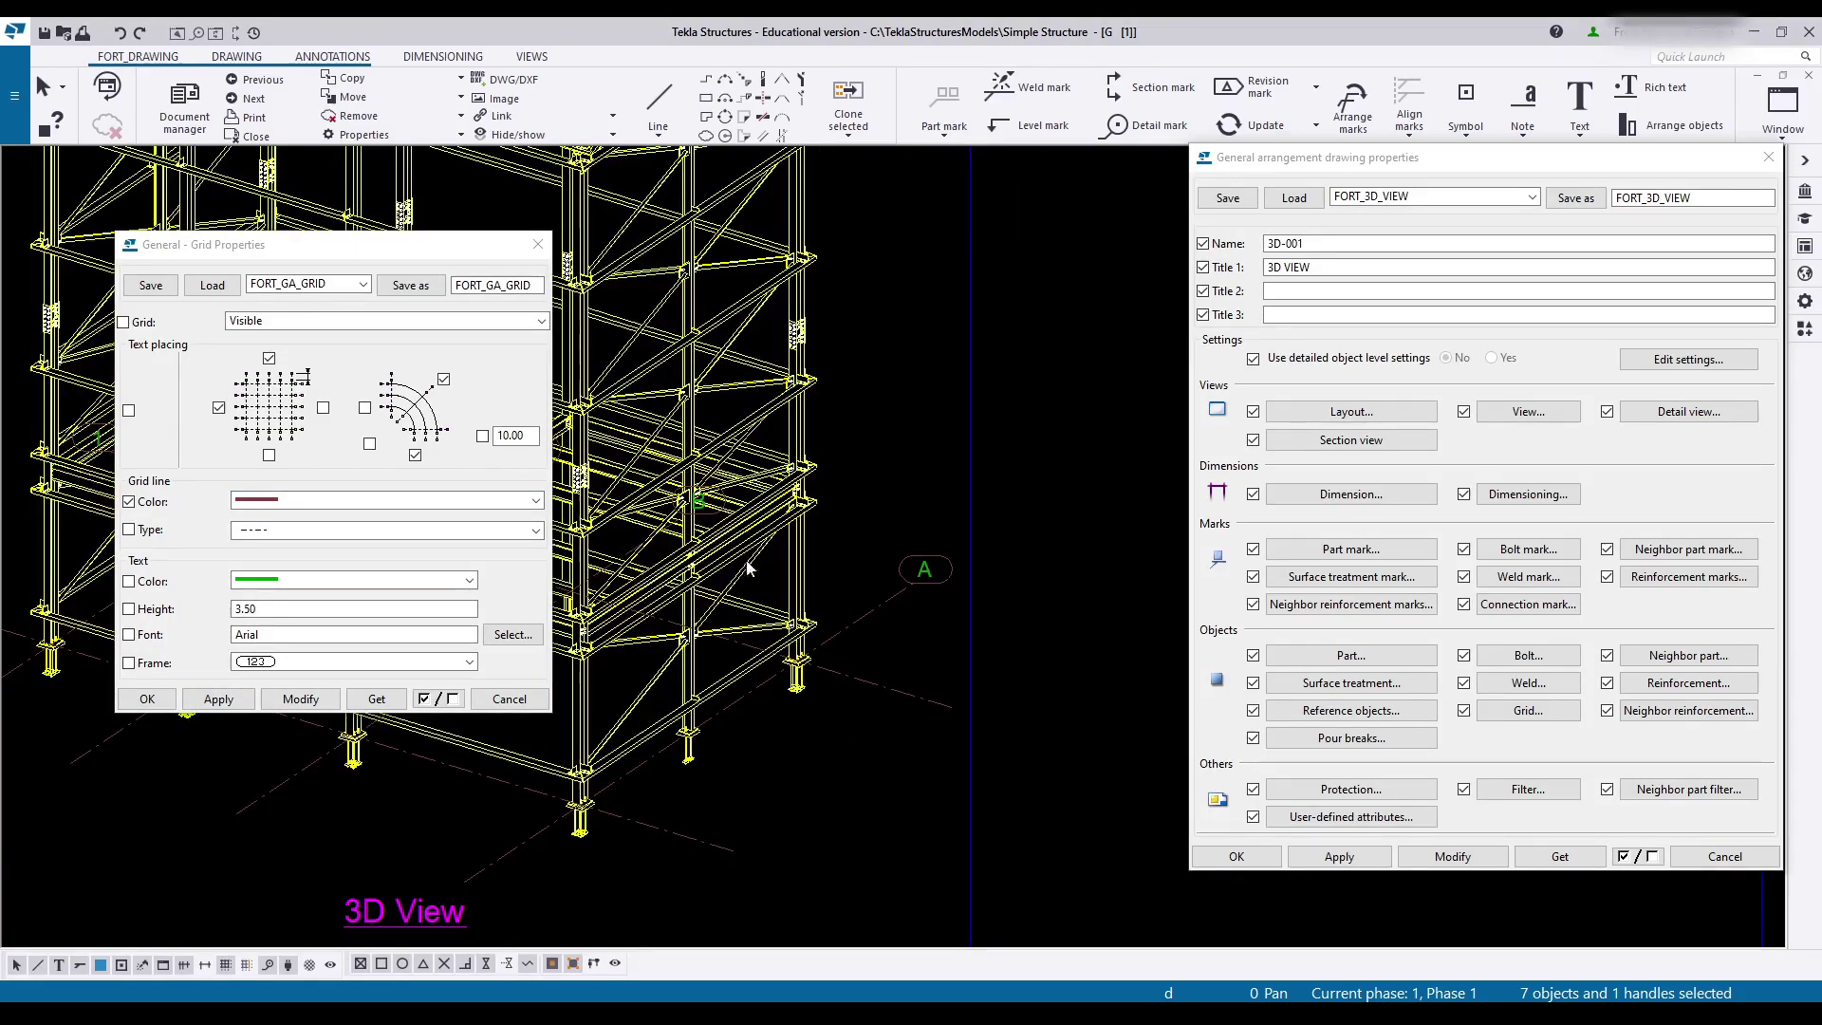
Step: Check the line thickness assigned to the brown object color in the print line properties and close the print settings
click(83, 33)
click(142, 123)
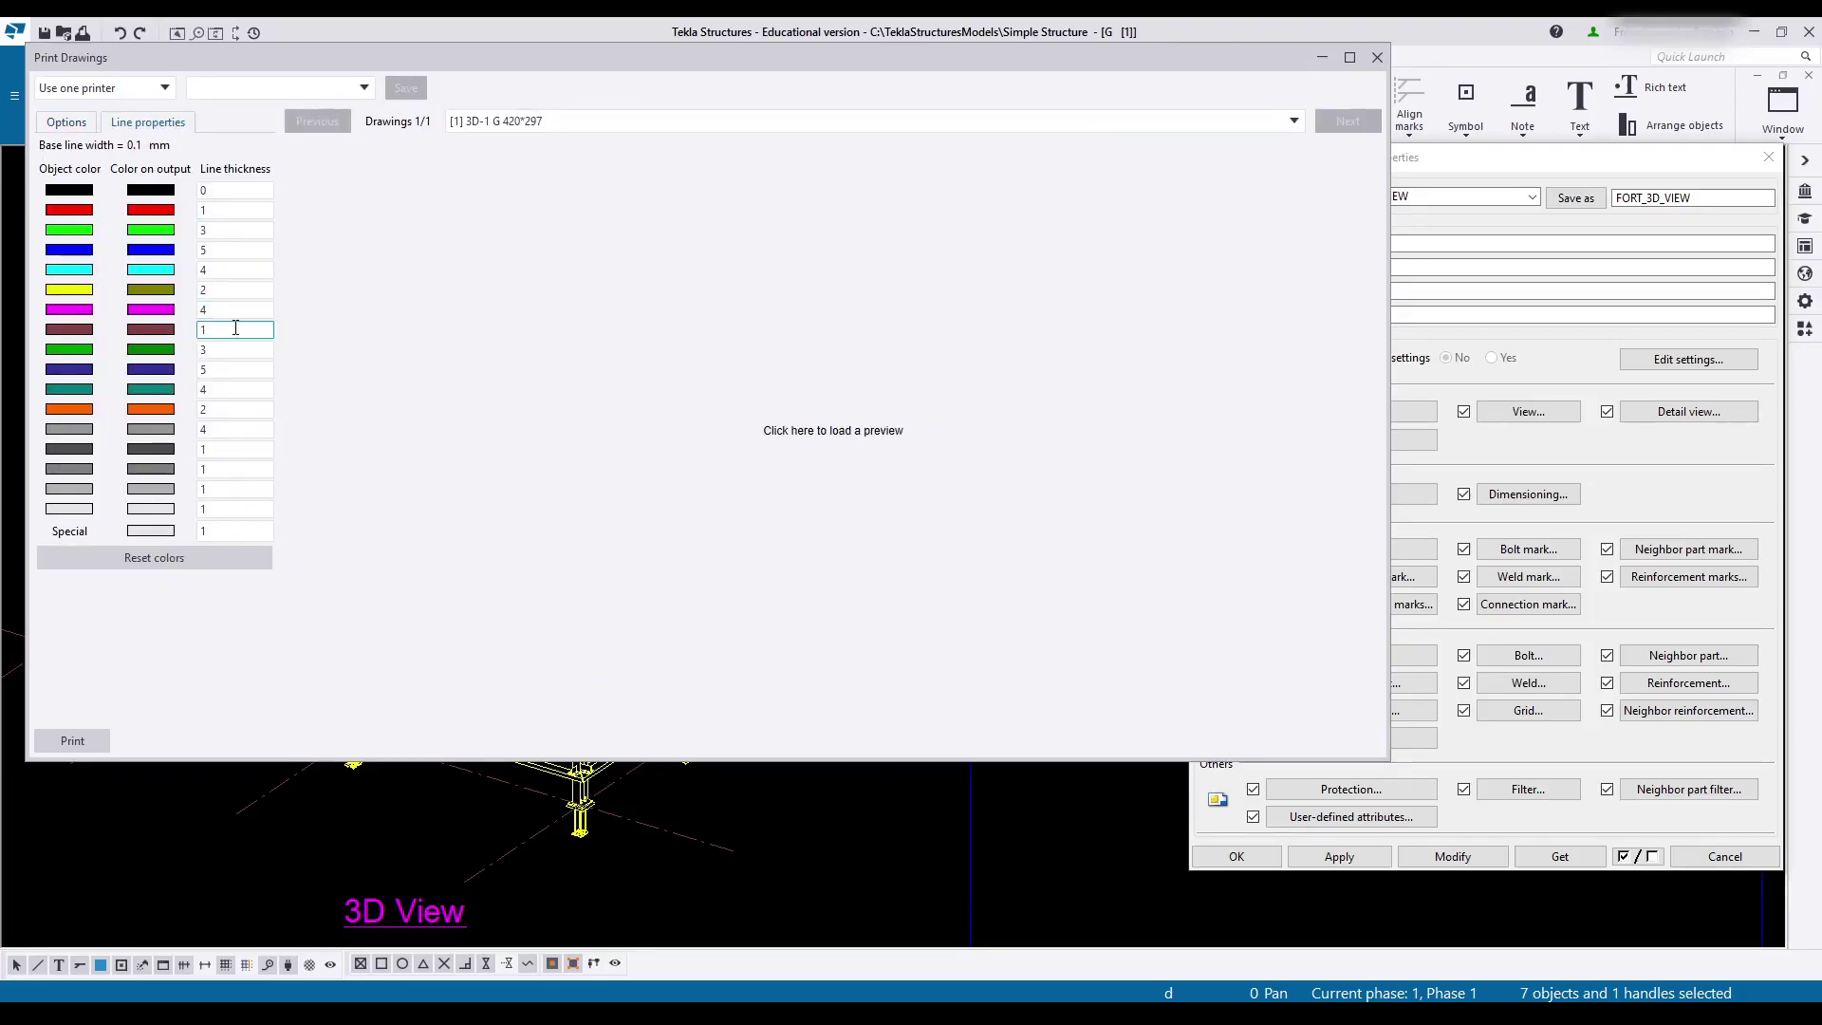
click(1376, 58)
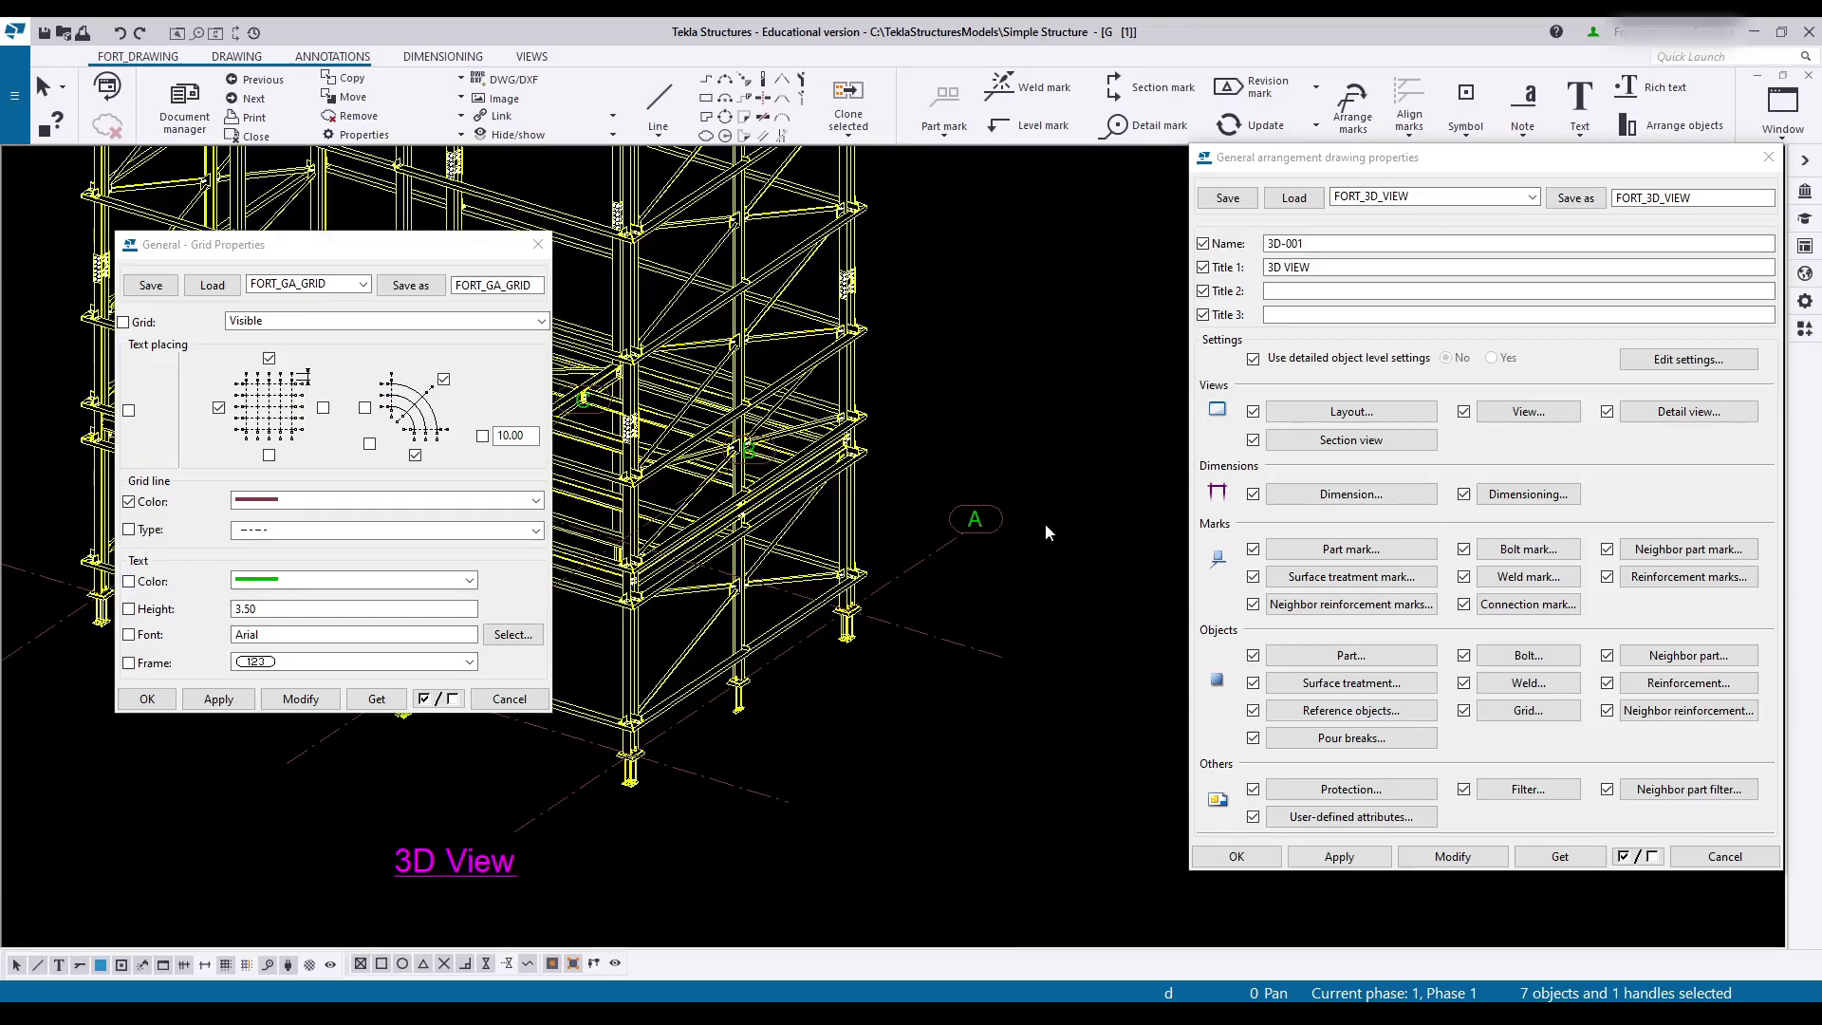
Step: Set the grid text to height 2.00 and Arial Narrow, and place the grid labels only on the right and bottom sides
double_click(270, 609)
text(2)
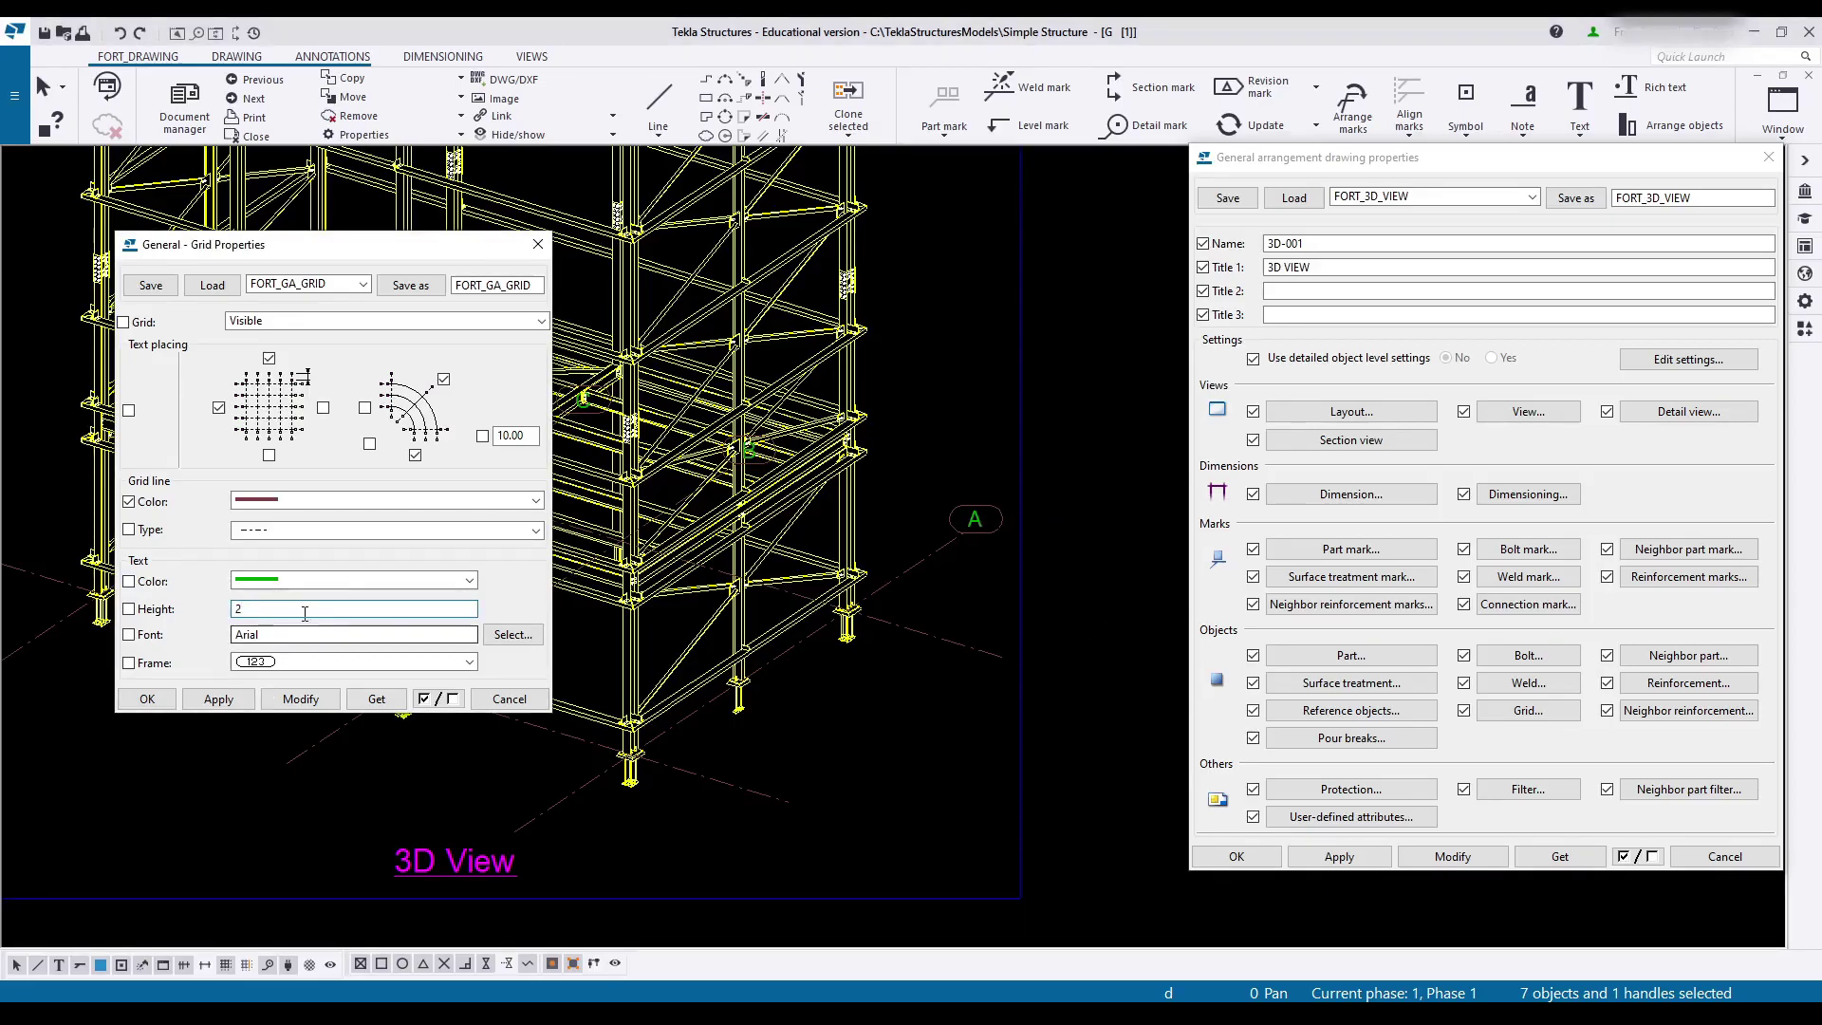
click(309, 637)
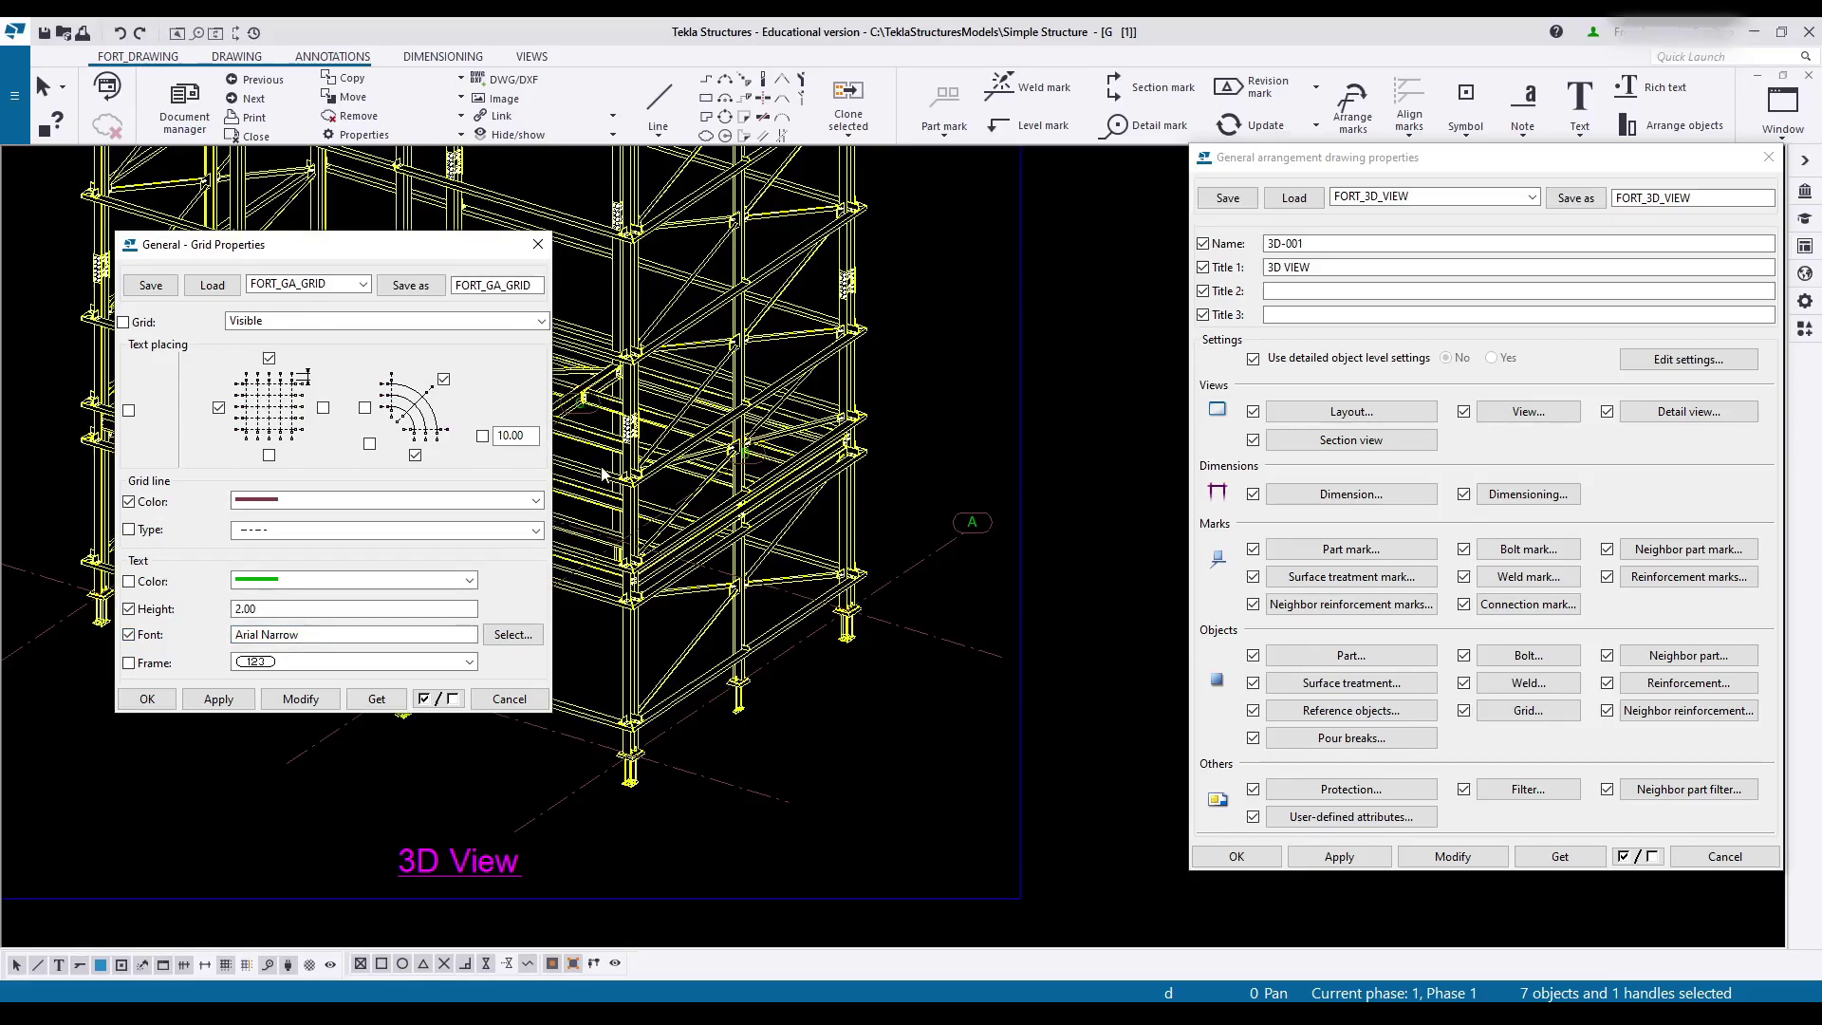
click(323, 407)
click(268, 358)
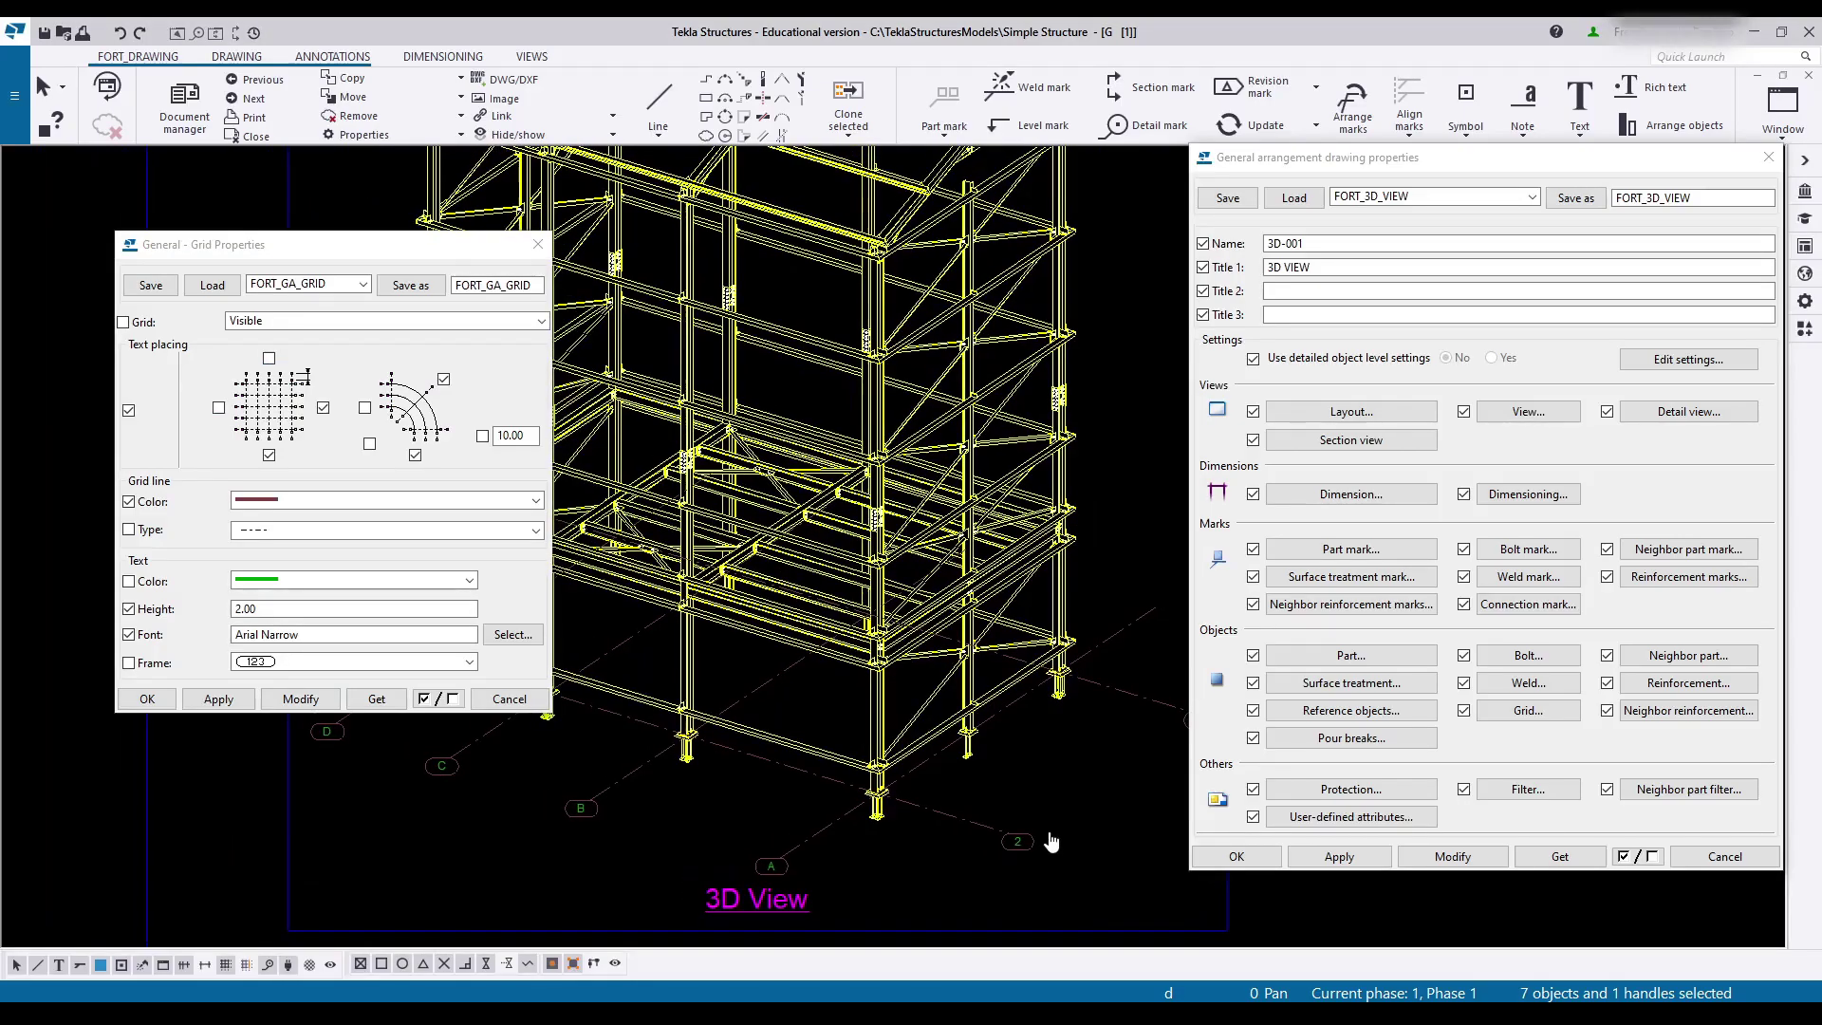
Step: Save the grid properties as FORT_GA_GRID_3D and close the grid settings
click(534, 288)
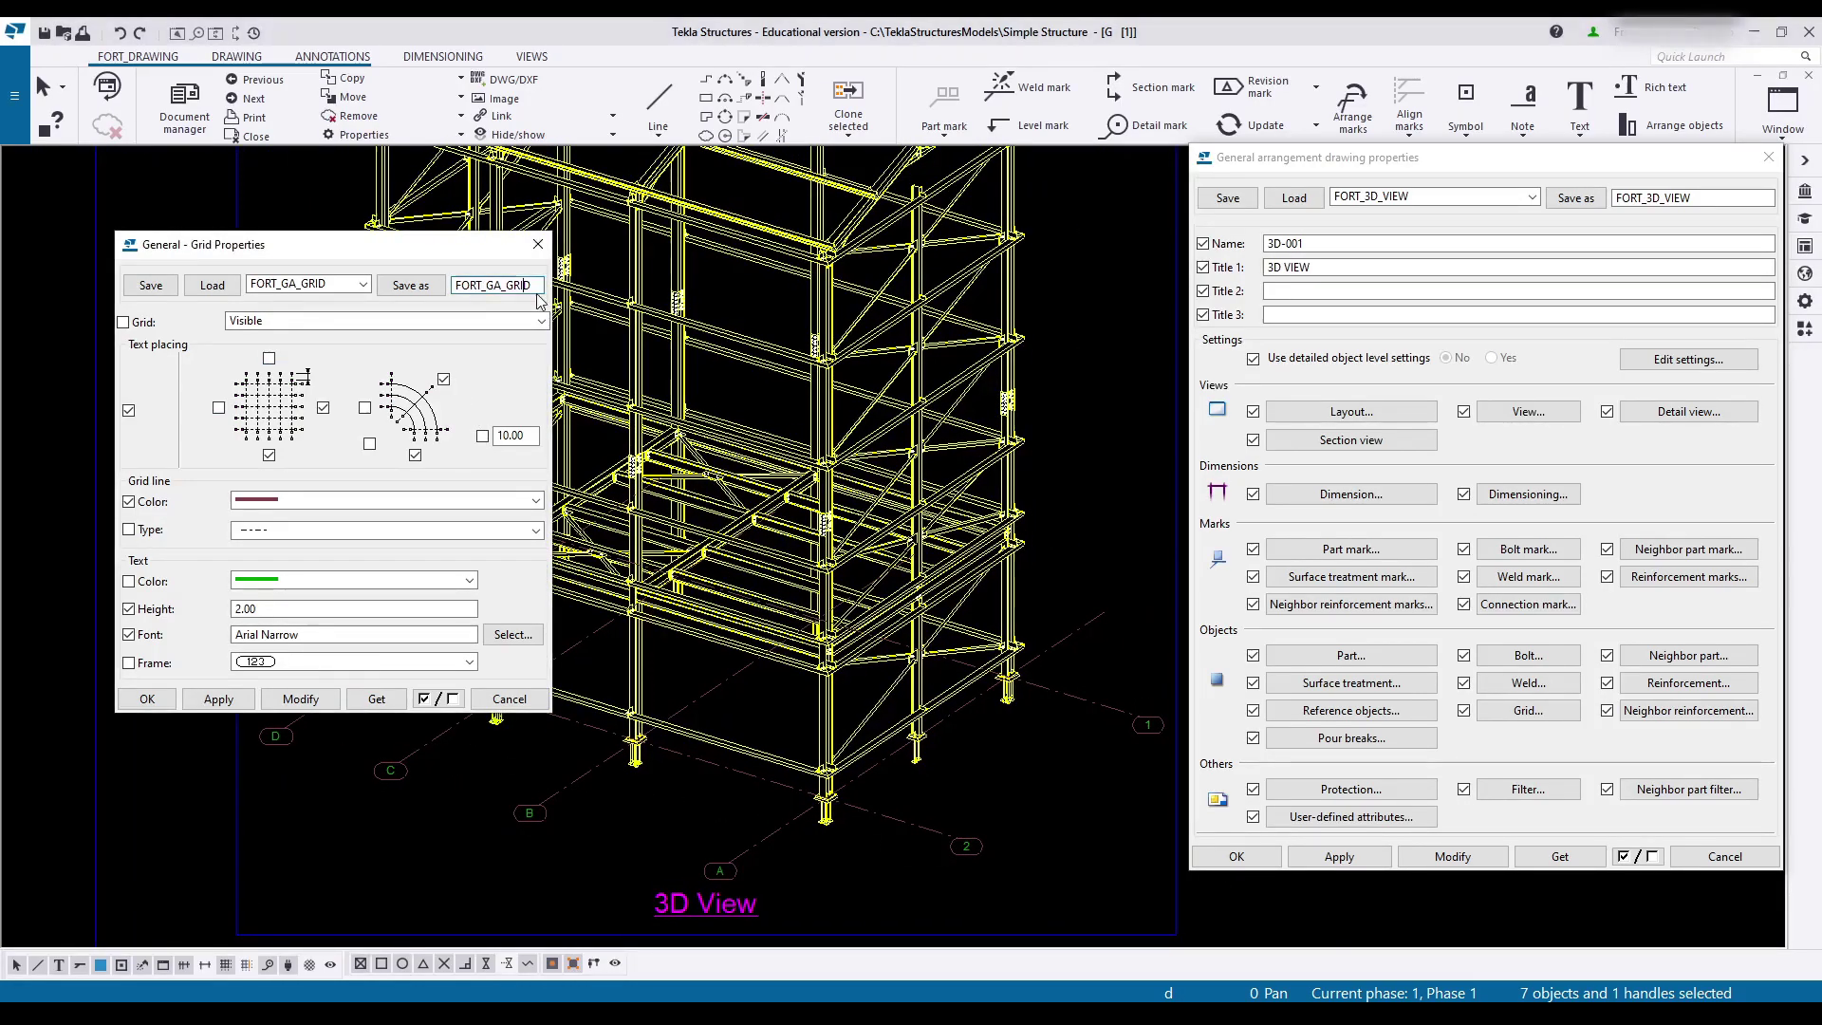
text(_3D)
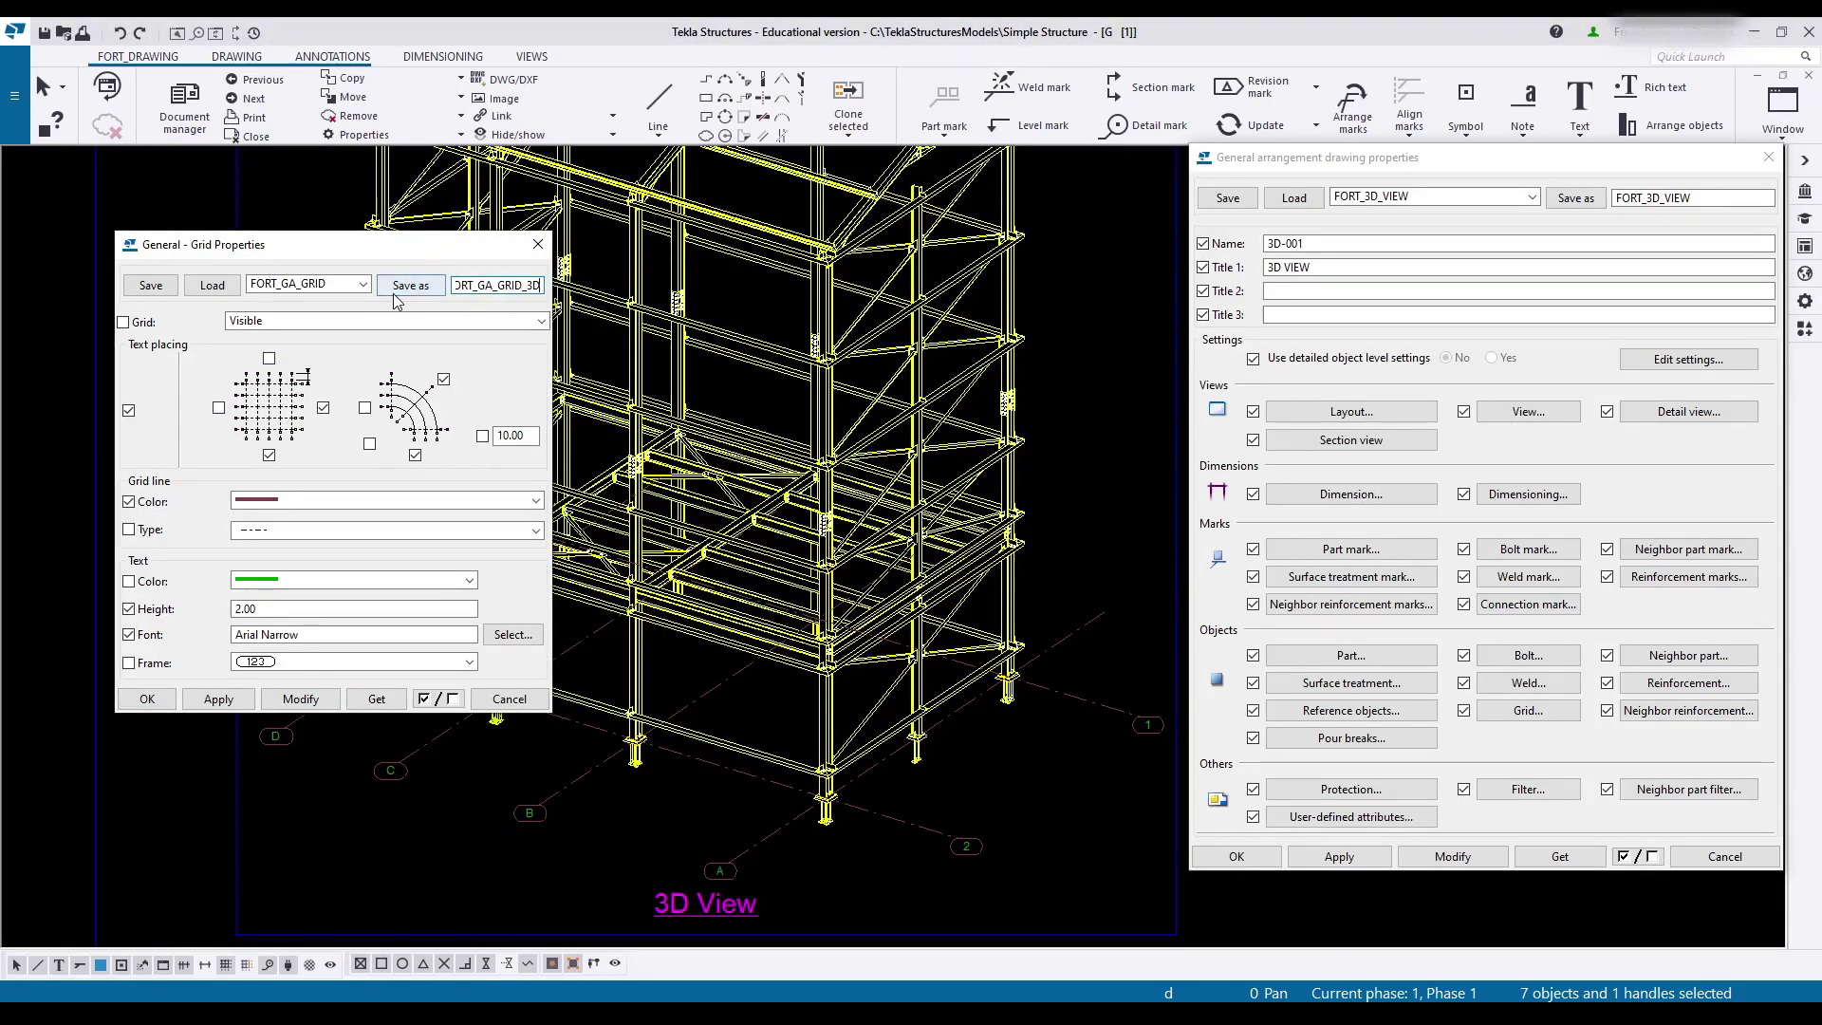
click(395, 290)
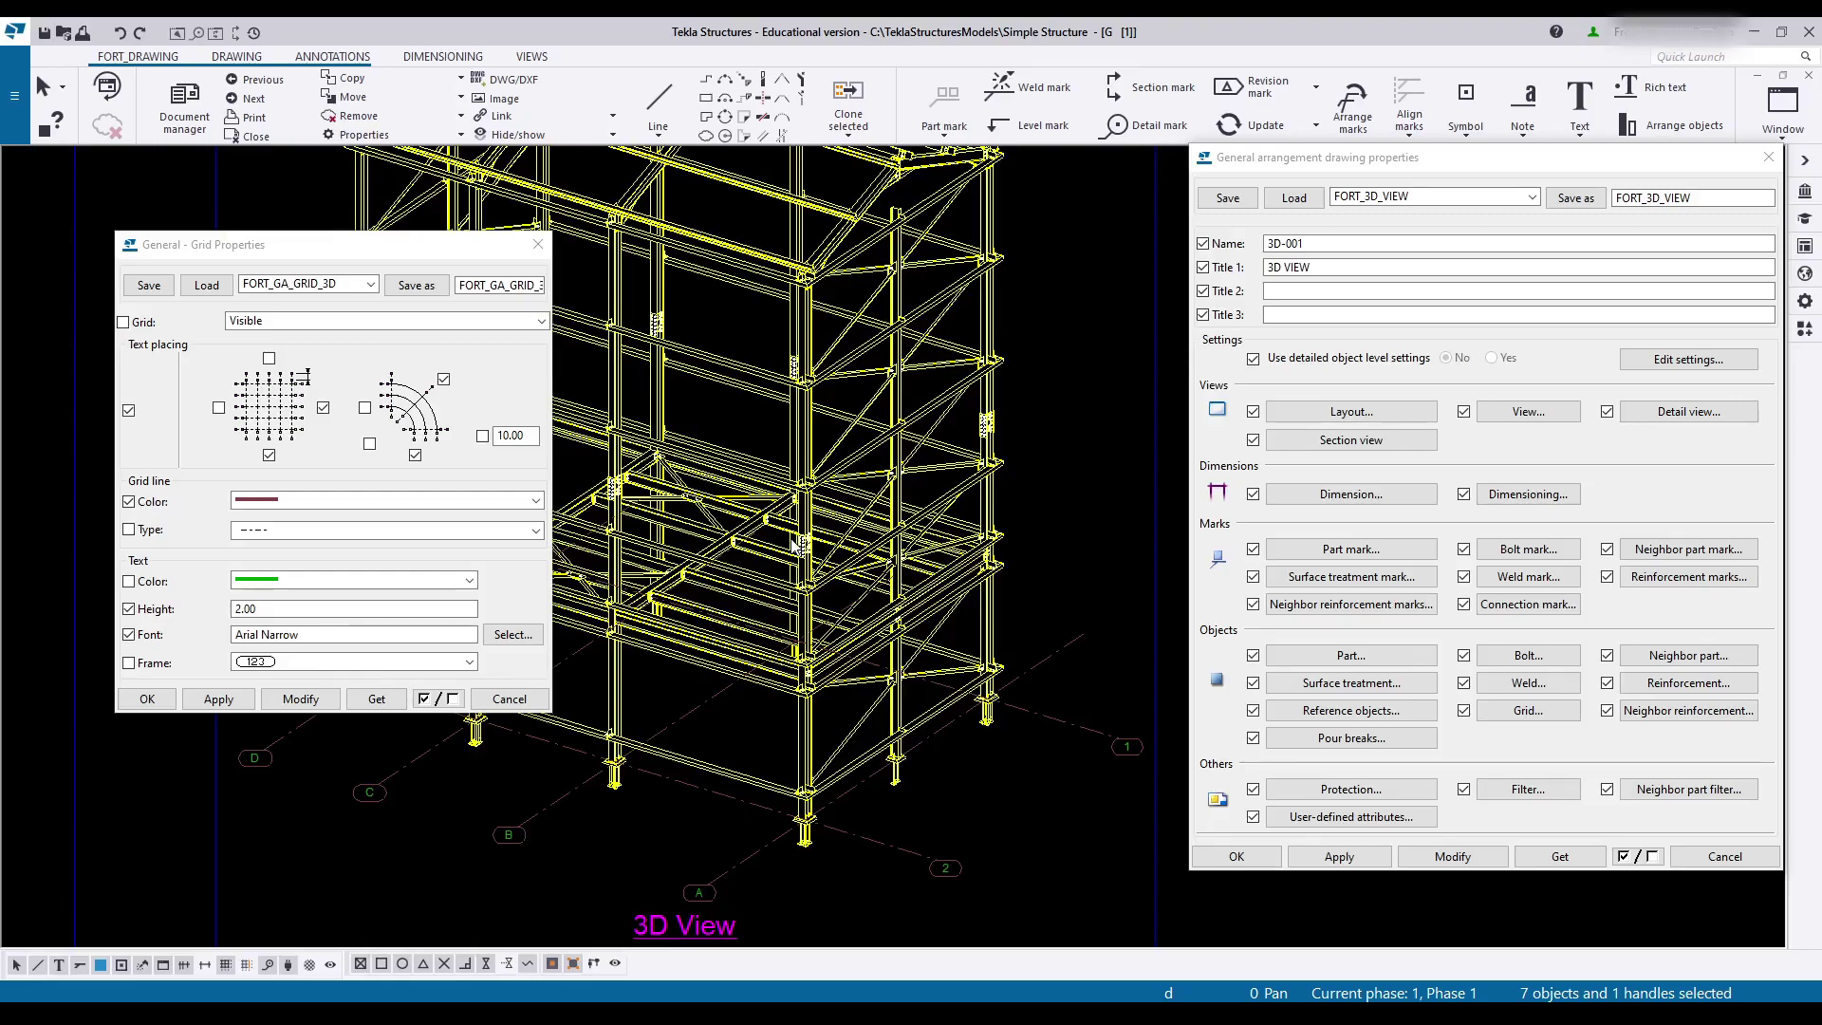
scroll(847, 638, up, 4)
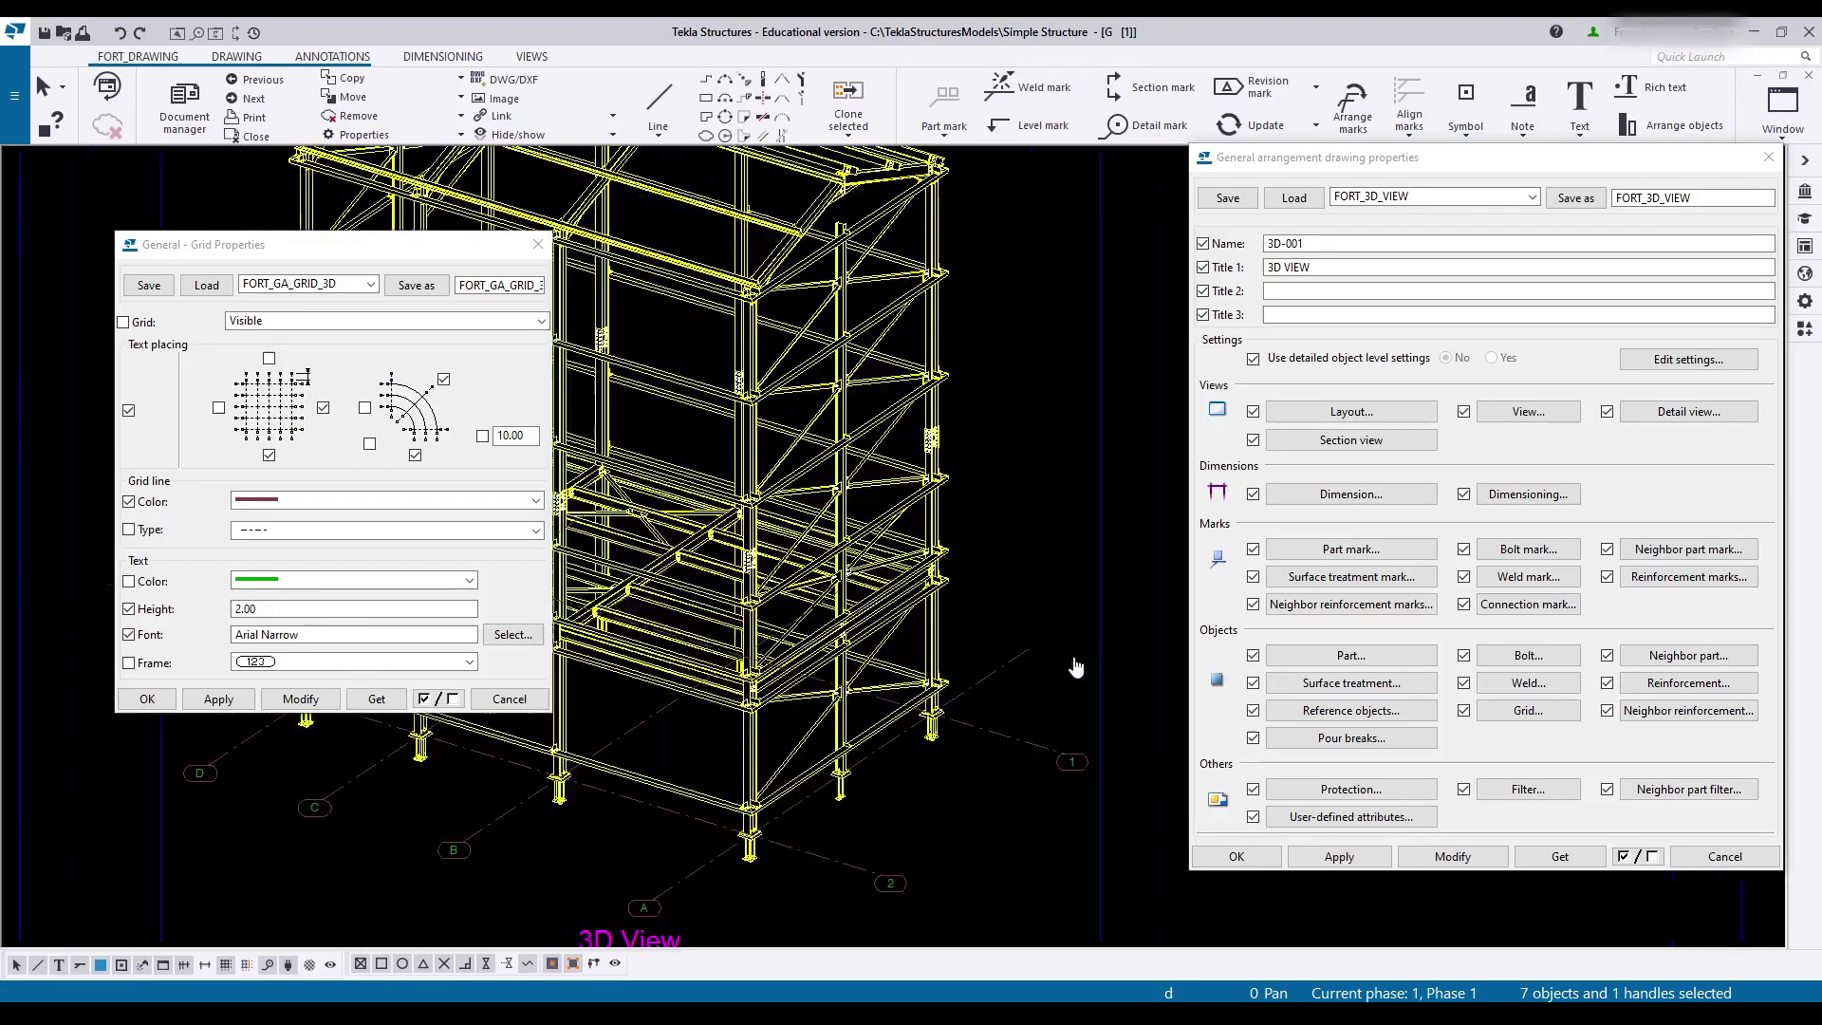
mouse_move(778, 637)
middle_down()
mouse_move(874, 611)
mouse_move(671, 680)
mouse_move(857, 692)
middle_up()
middle_drag(918, 525, 895, 497)
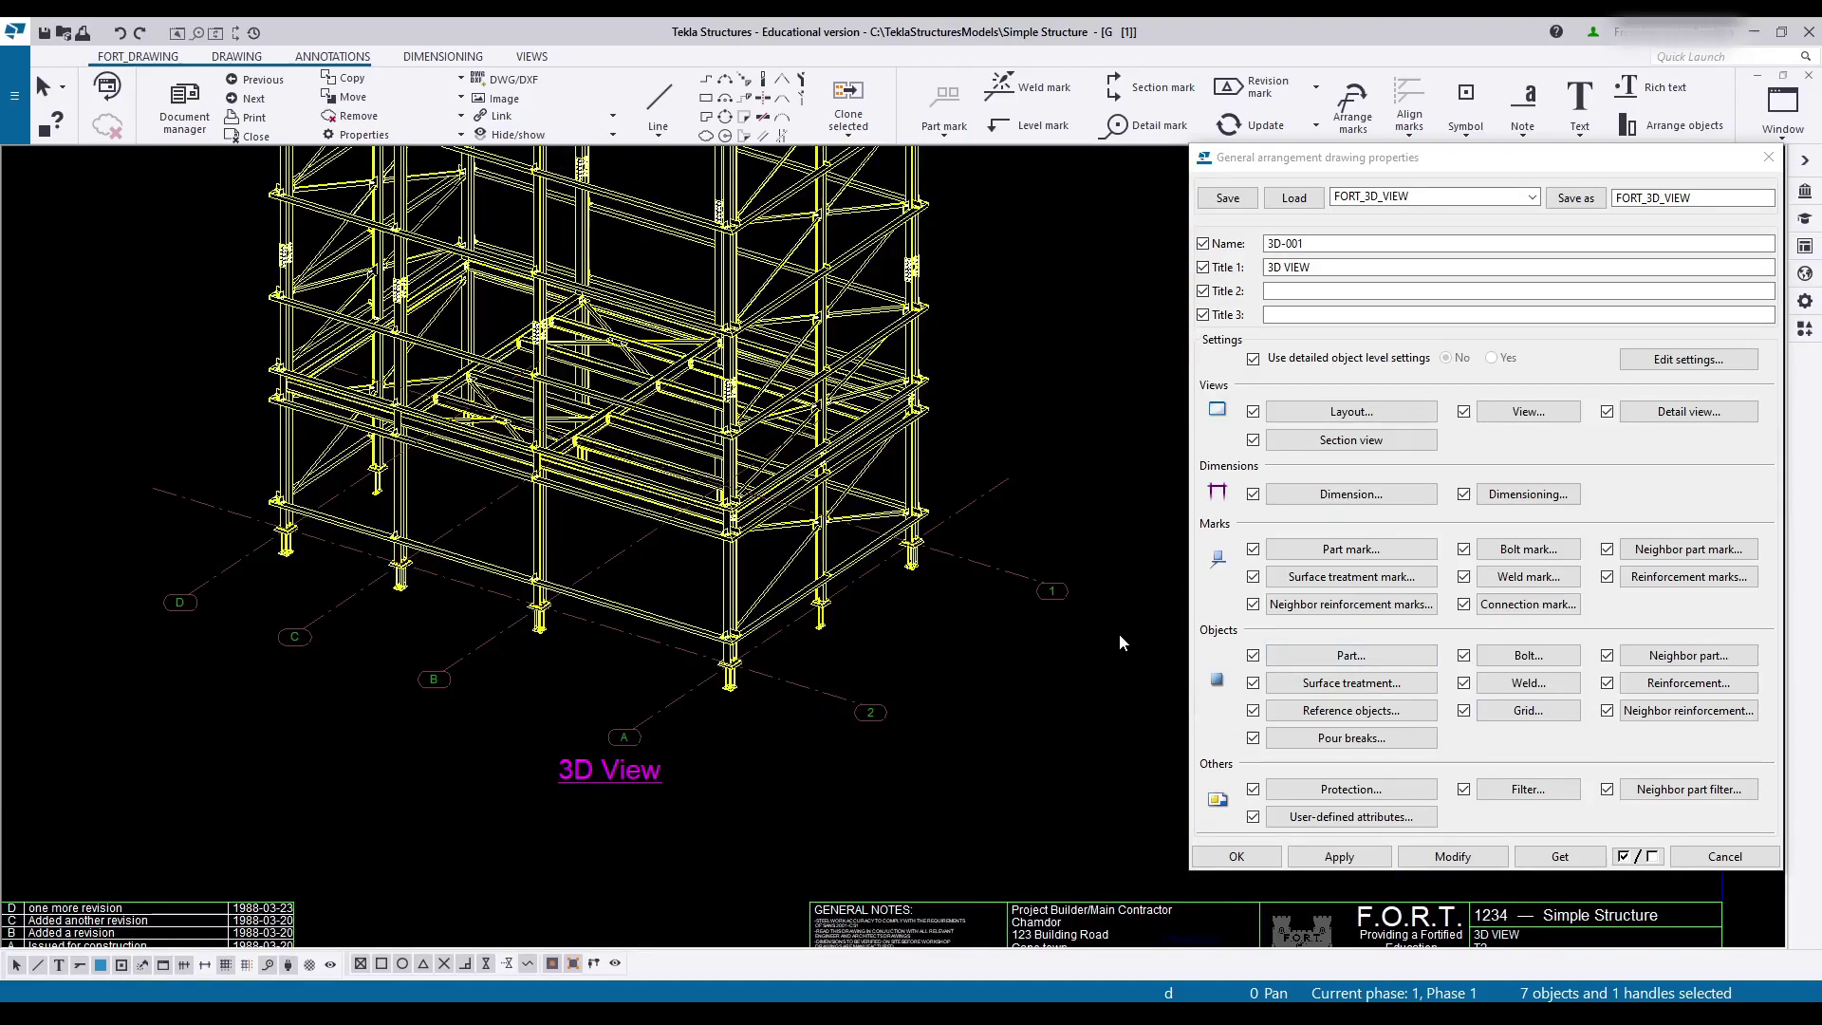
Step: Bring up the general part properties and set the fill type of the part faces to hardware_SOLID
click(1351, 655)
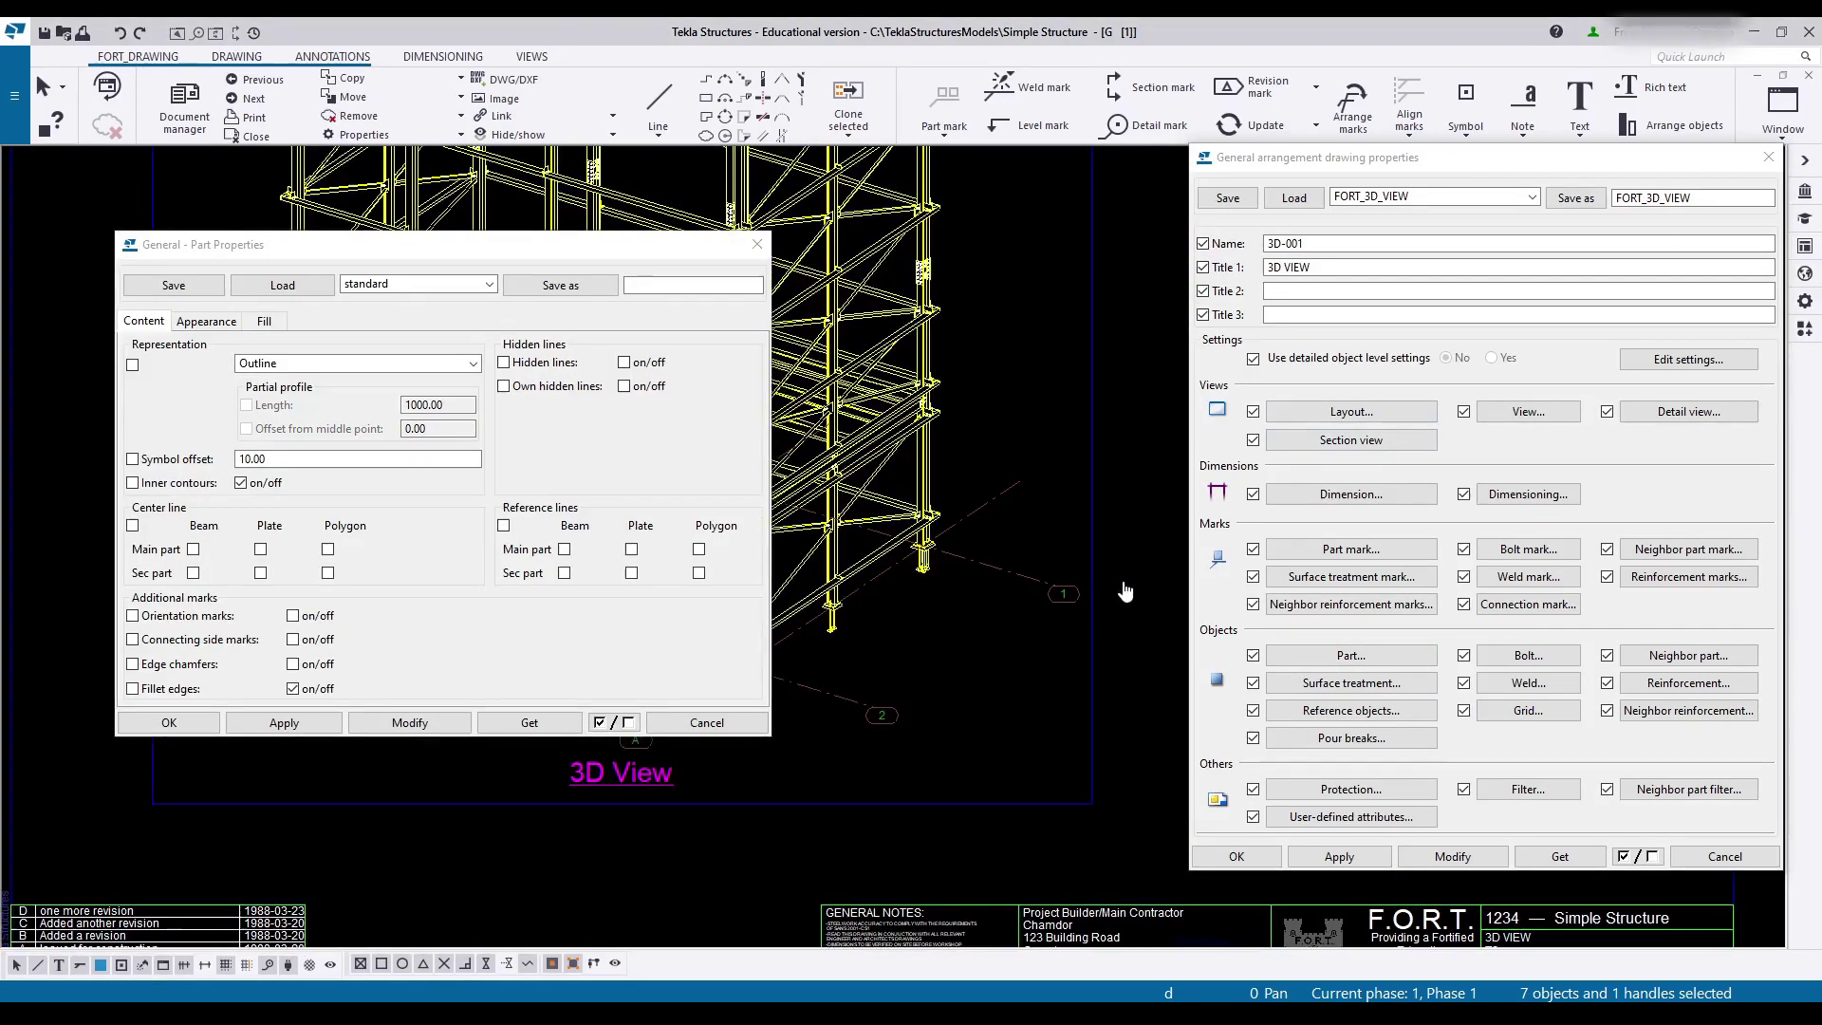
middle_drag(1127, 593, 1232, 657)
click(651, 259)
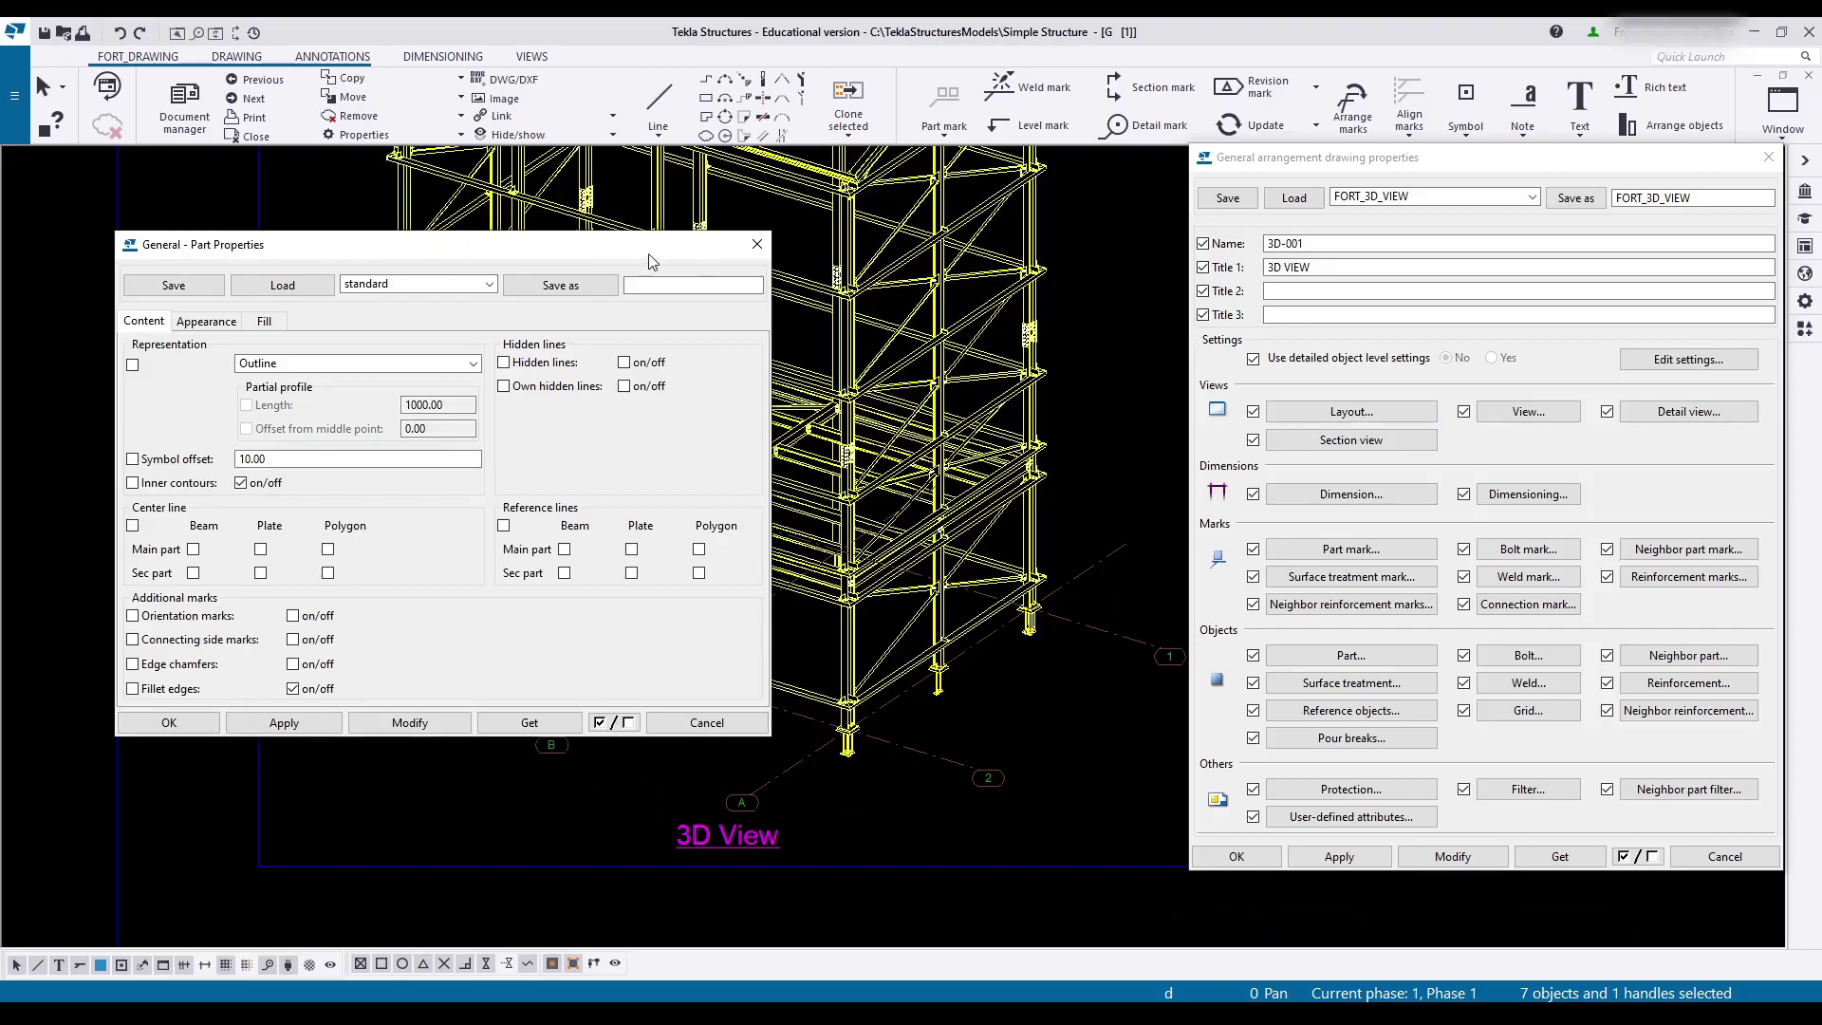
drag(651, 259, 1475, 179)
scroll(254, 576, down, 4)
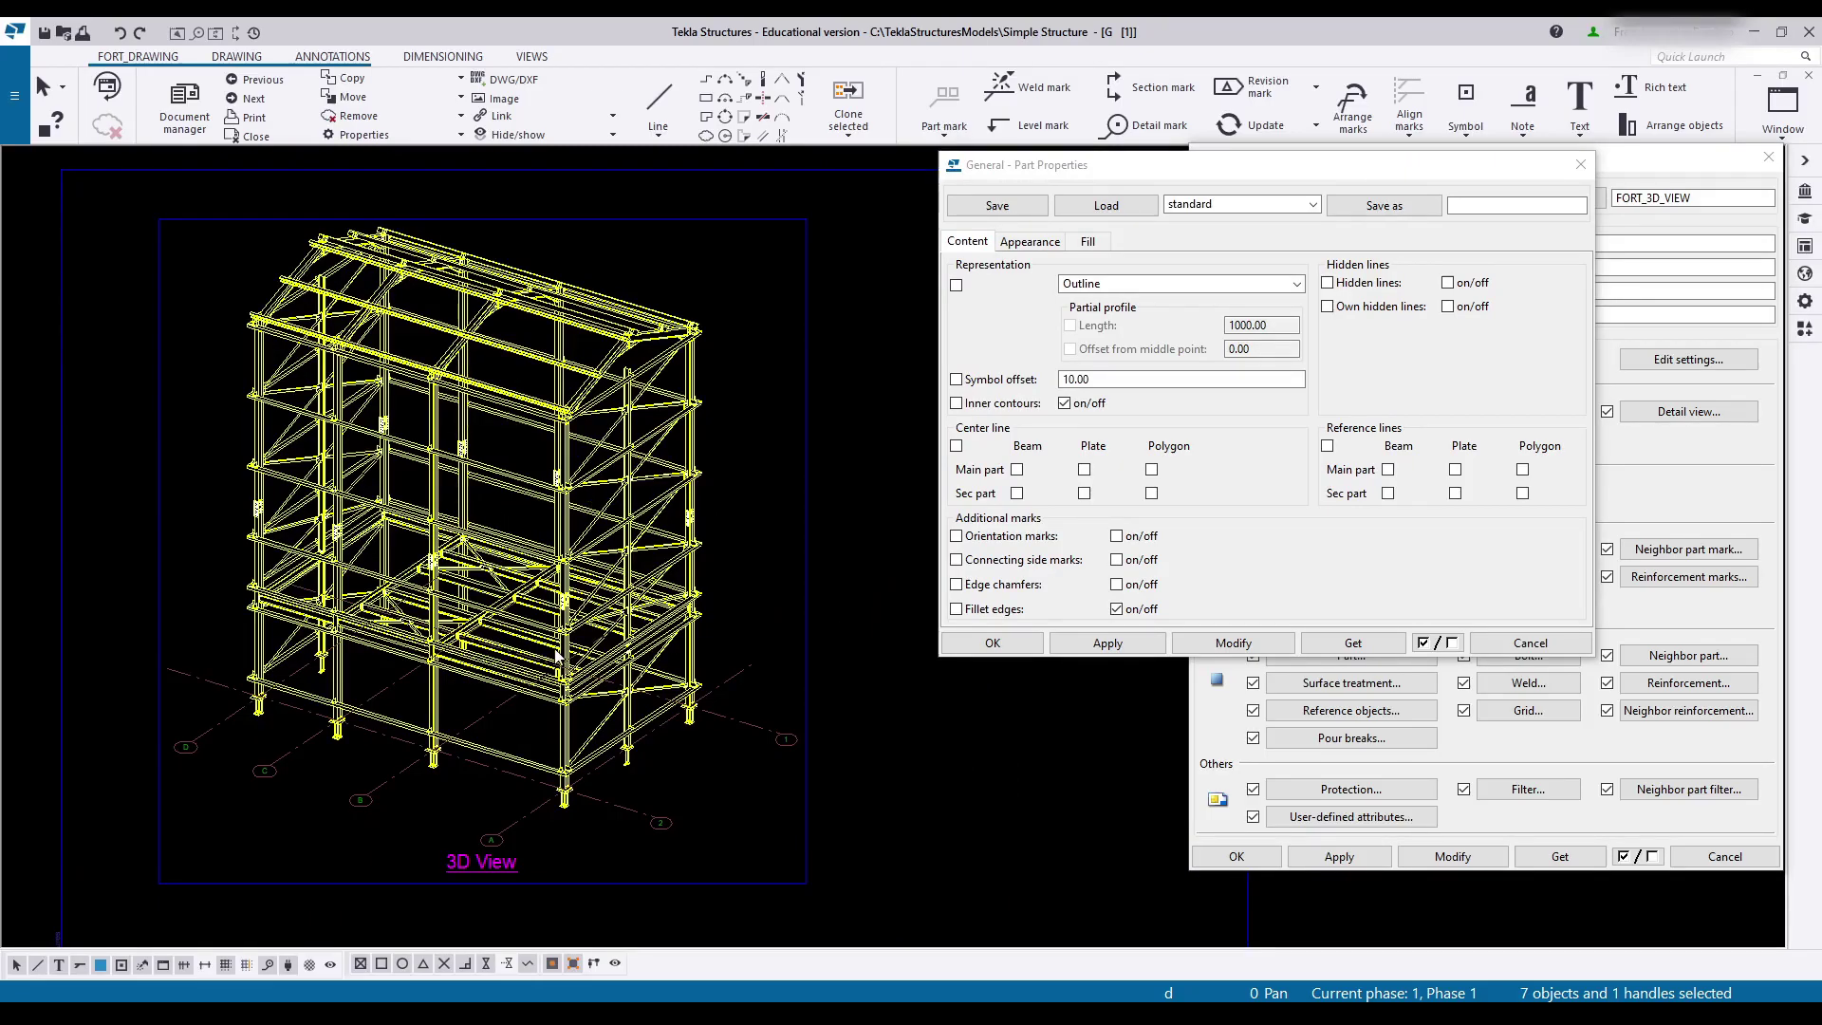
scroll(657, 692, up, 5)
click(1088, 241)
click(1209, 311)
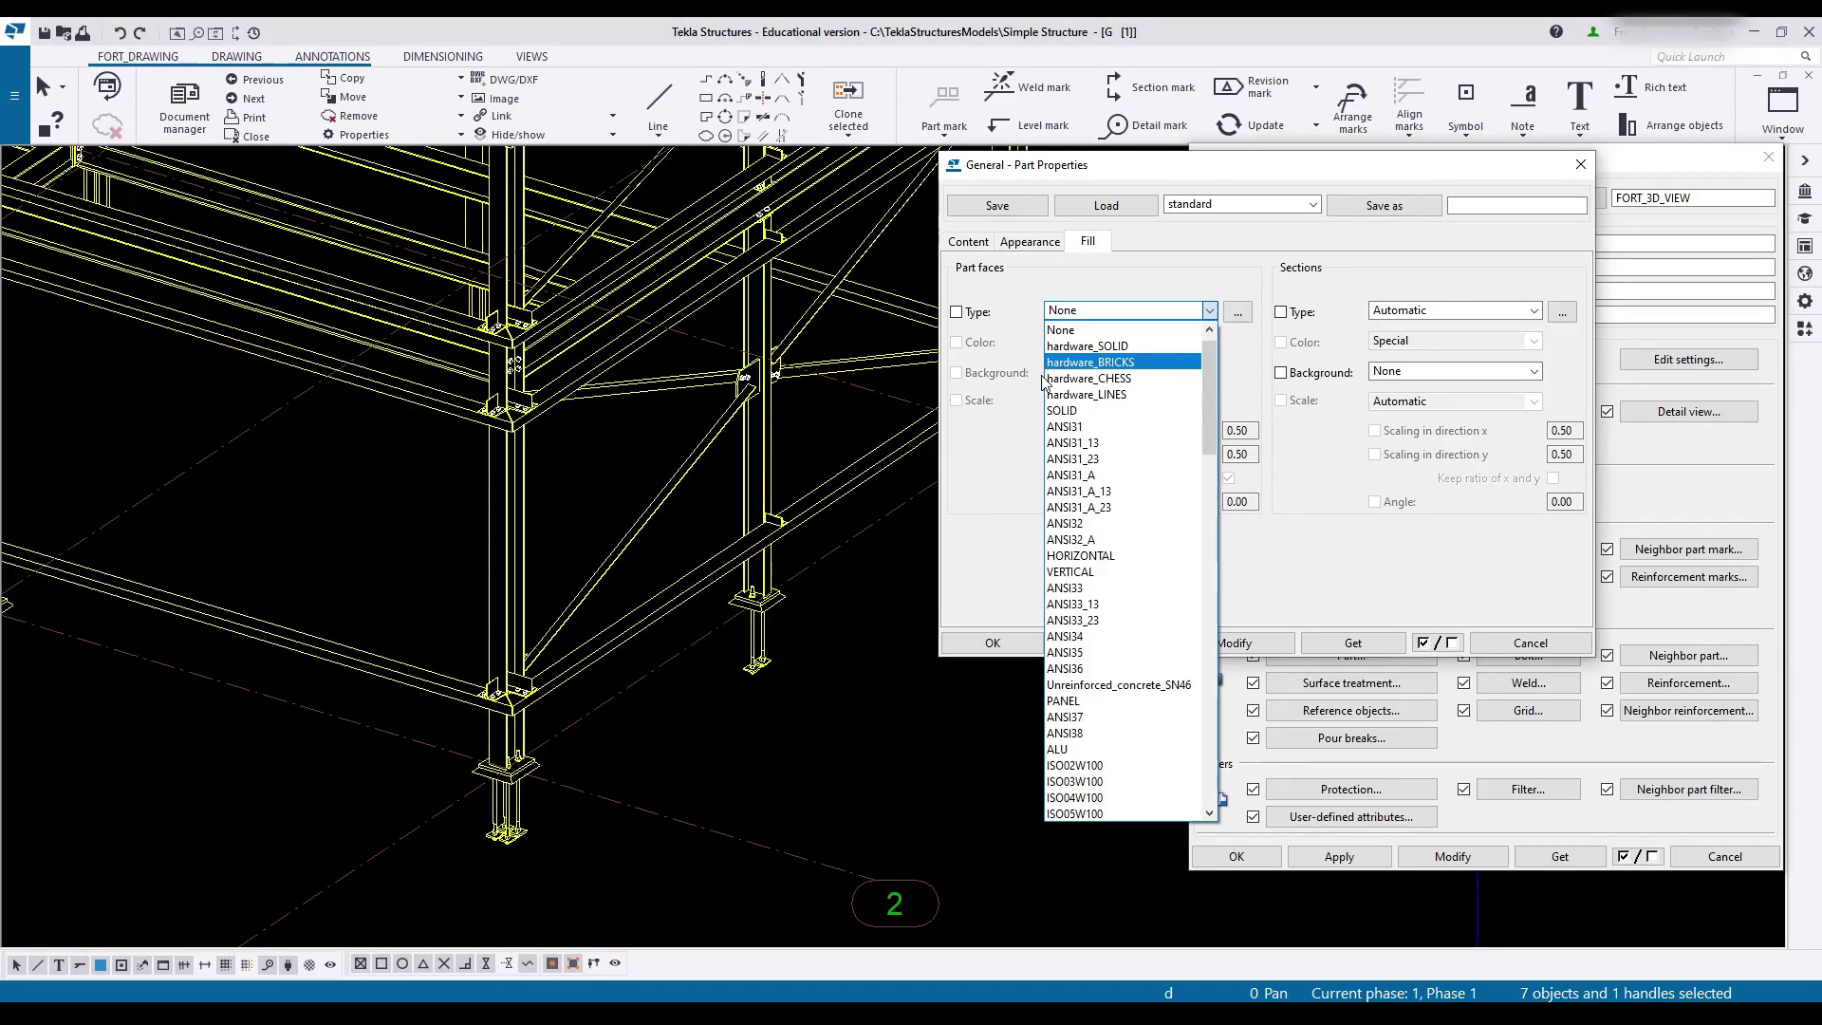
click(1129, 349)
click(1096, 342)
click(1113, 644)
Step: Set the fill type of the part sections to hardware_SOLID and modify the drawing
click(1534, 311)
click(1424, 347)
click(1443, 341)
click(1391, 651)
click(1234, 644)
Step: Examine the solid part fill across the structure and at the joints, in both color and black-and-white display
scroll(766, 735, down, 6)
scroll(631, 387, up, 2)
scroll(394, 817, up, 2)
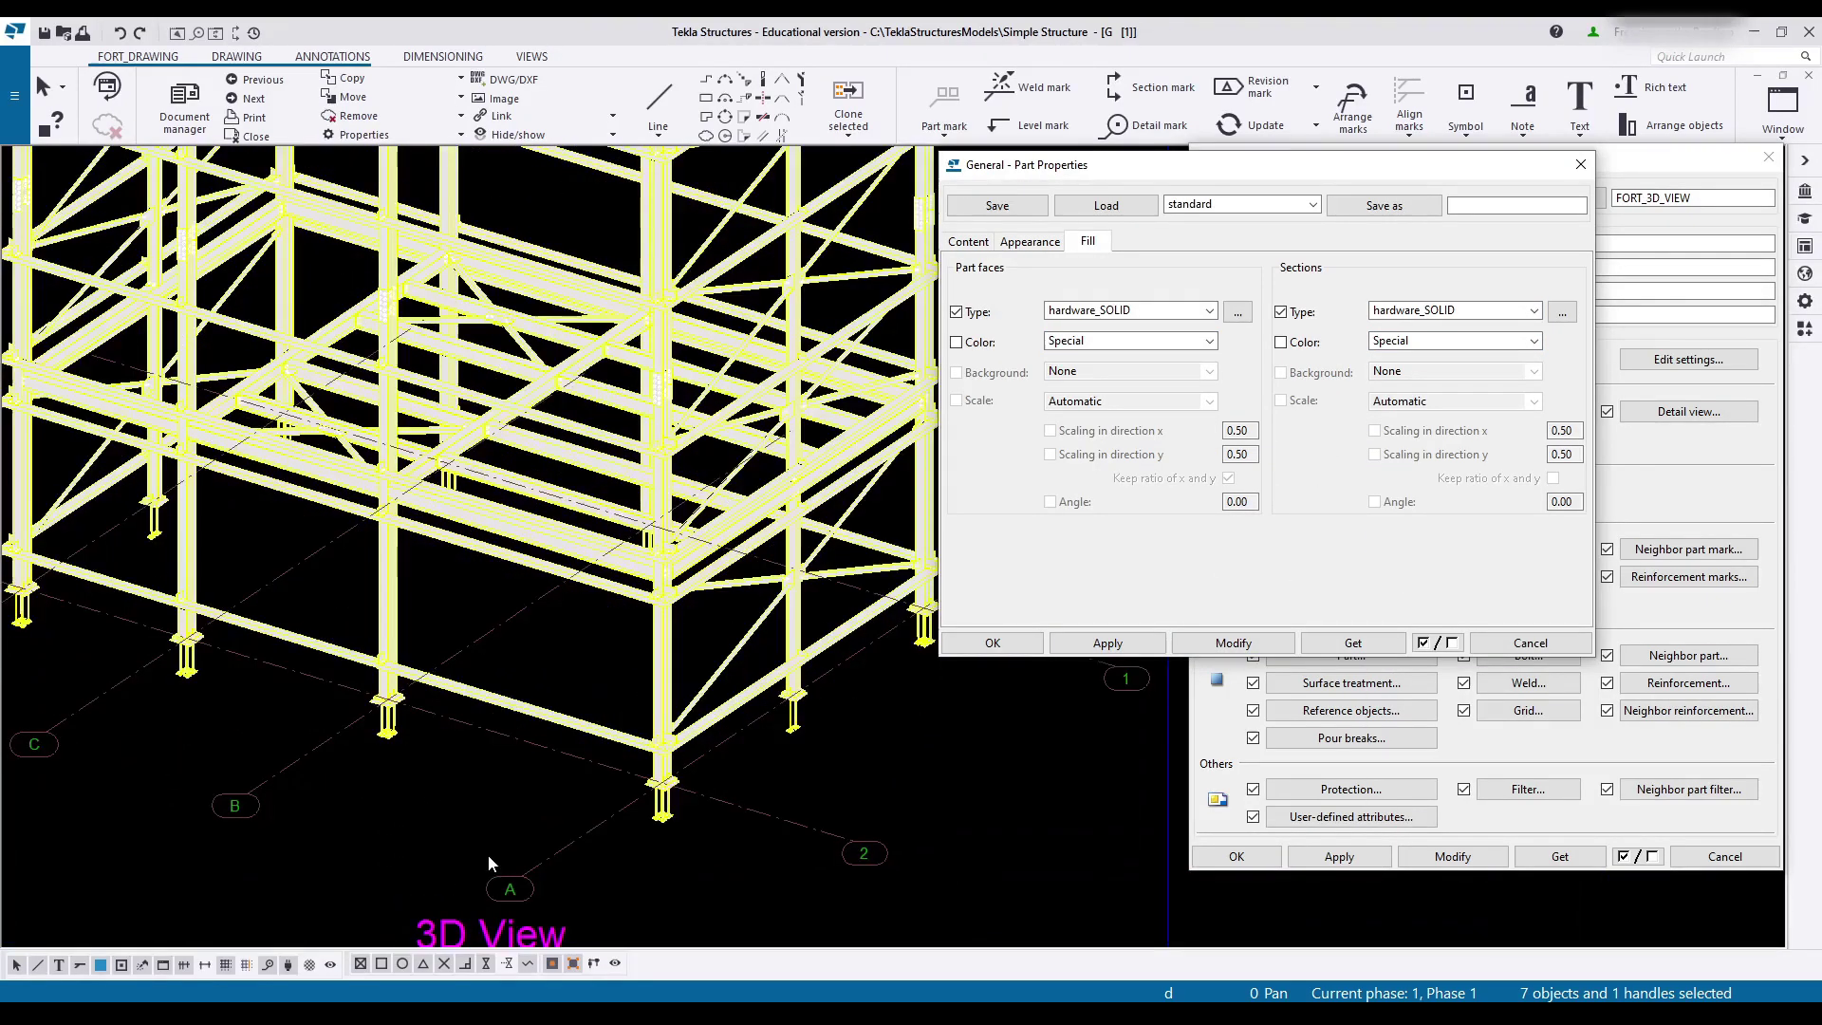
scroll(580, 741, up, 6)
middle_drag(704, 467, 475, 593)
scroll(541, 570, down, 7)
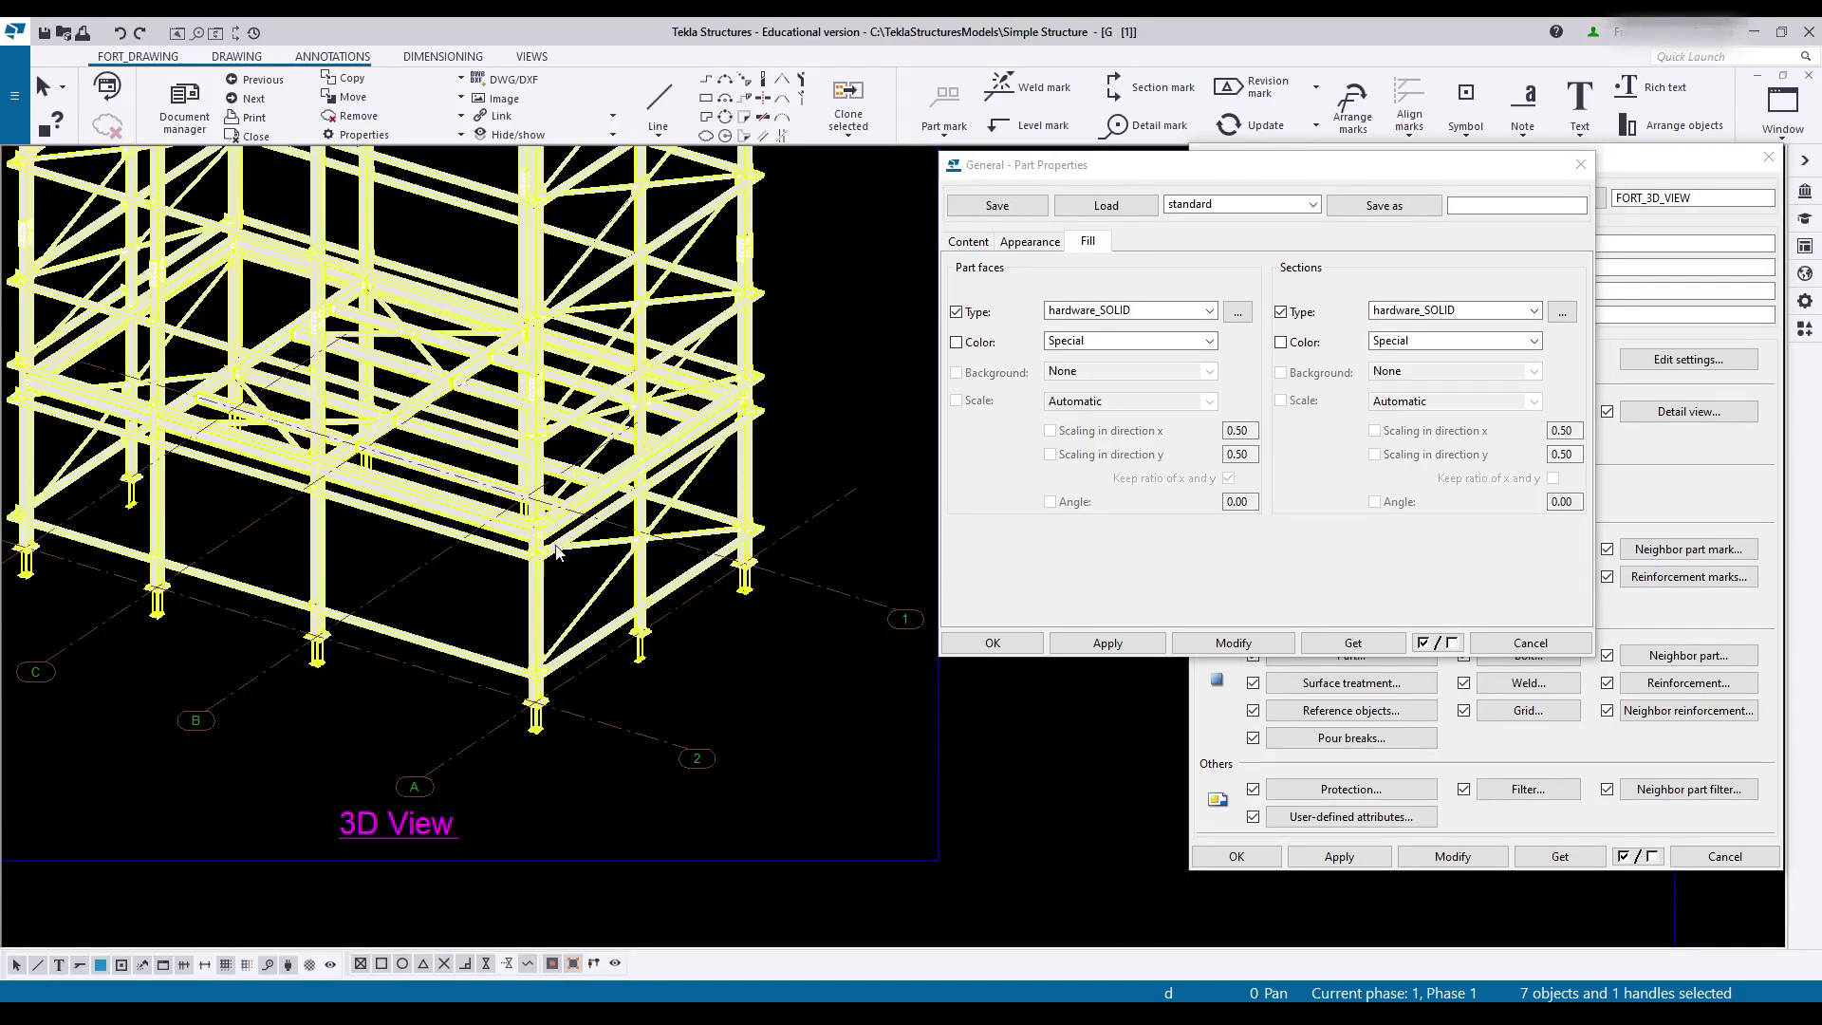
scroll(569, 564, up, 3)
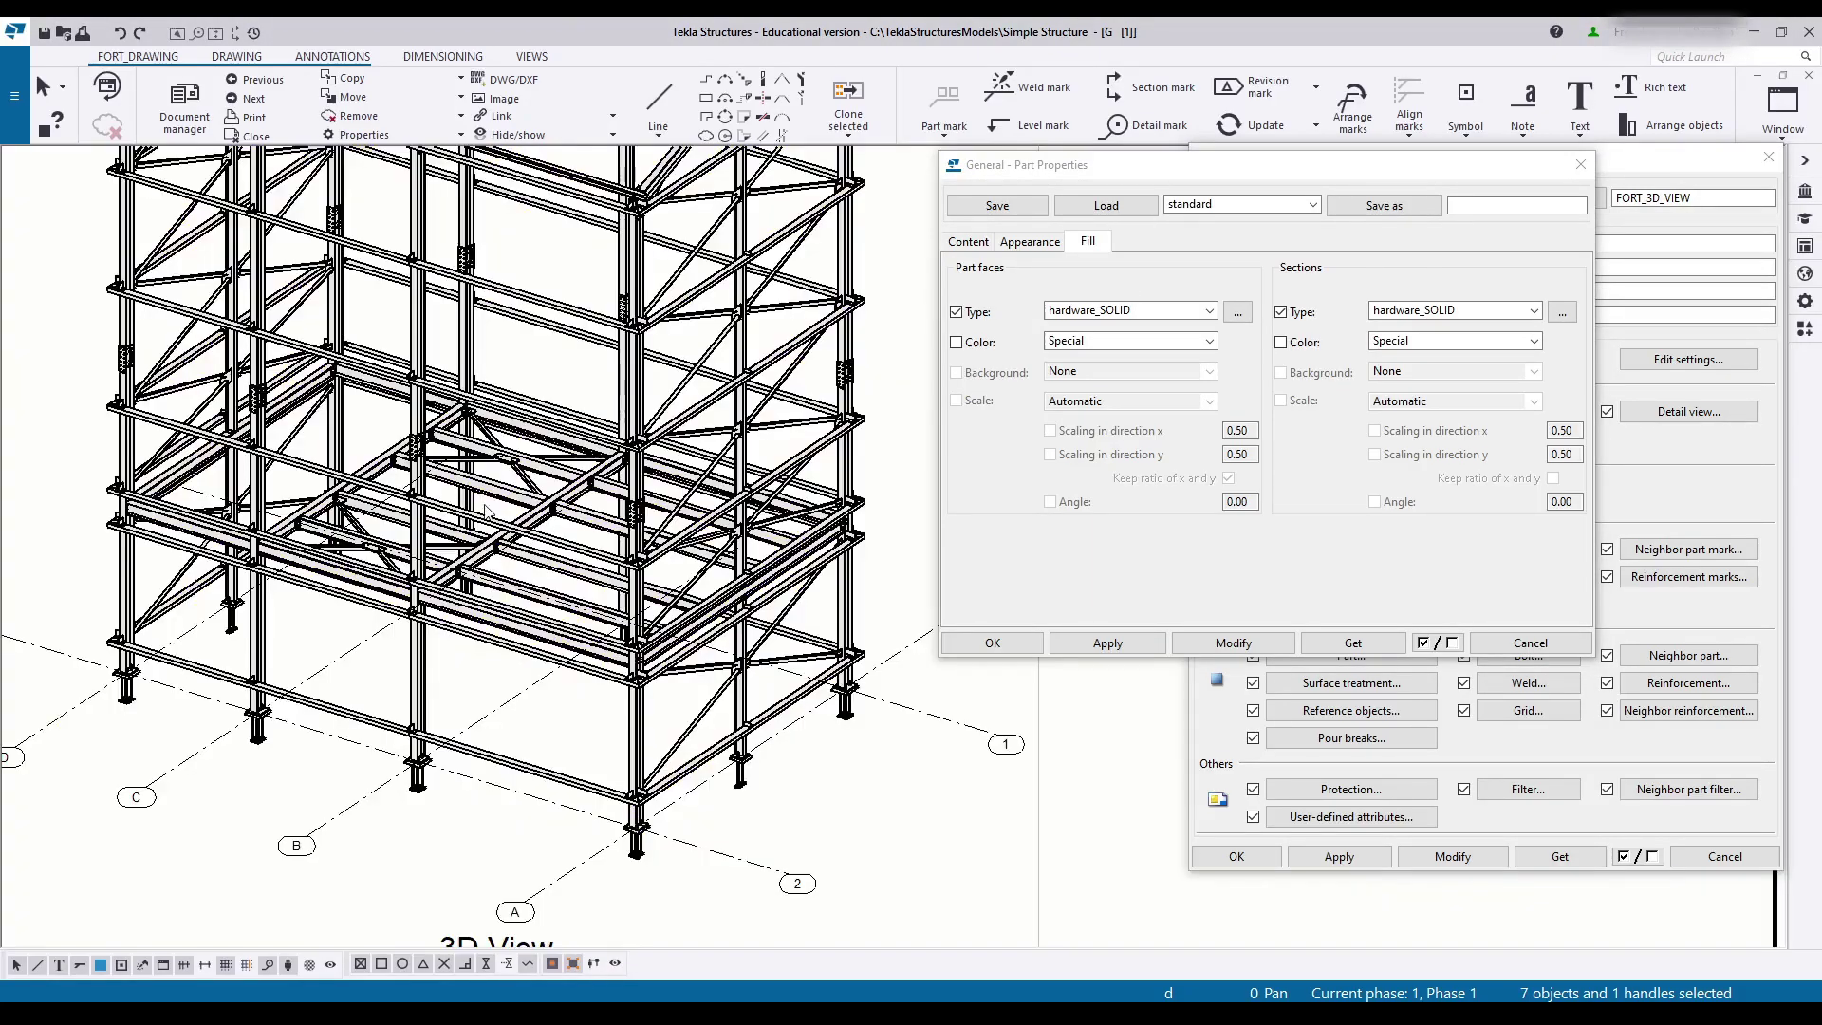
scroll(624, 729, up, 5)
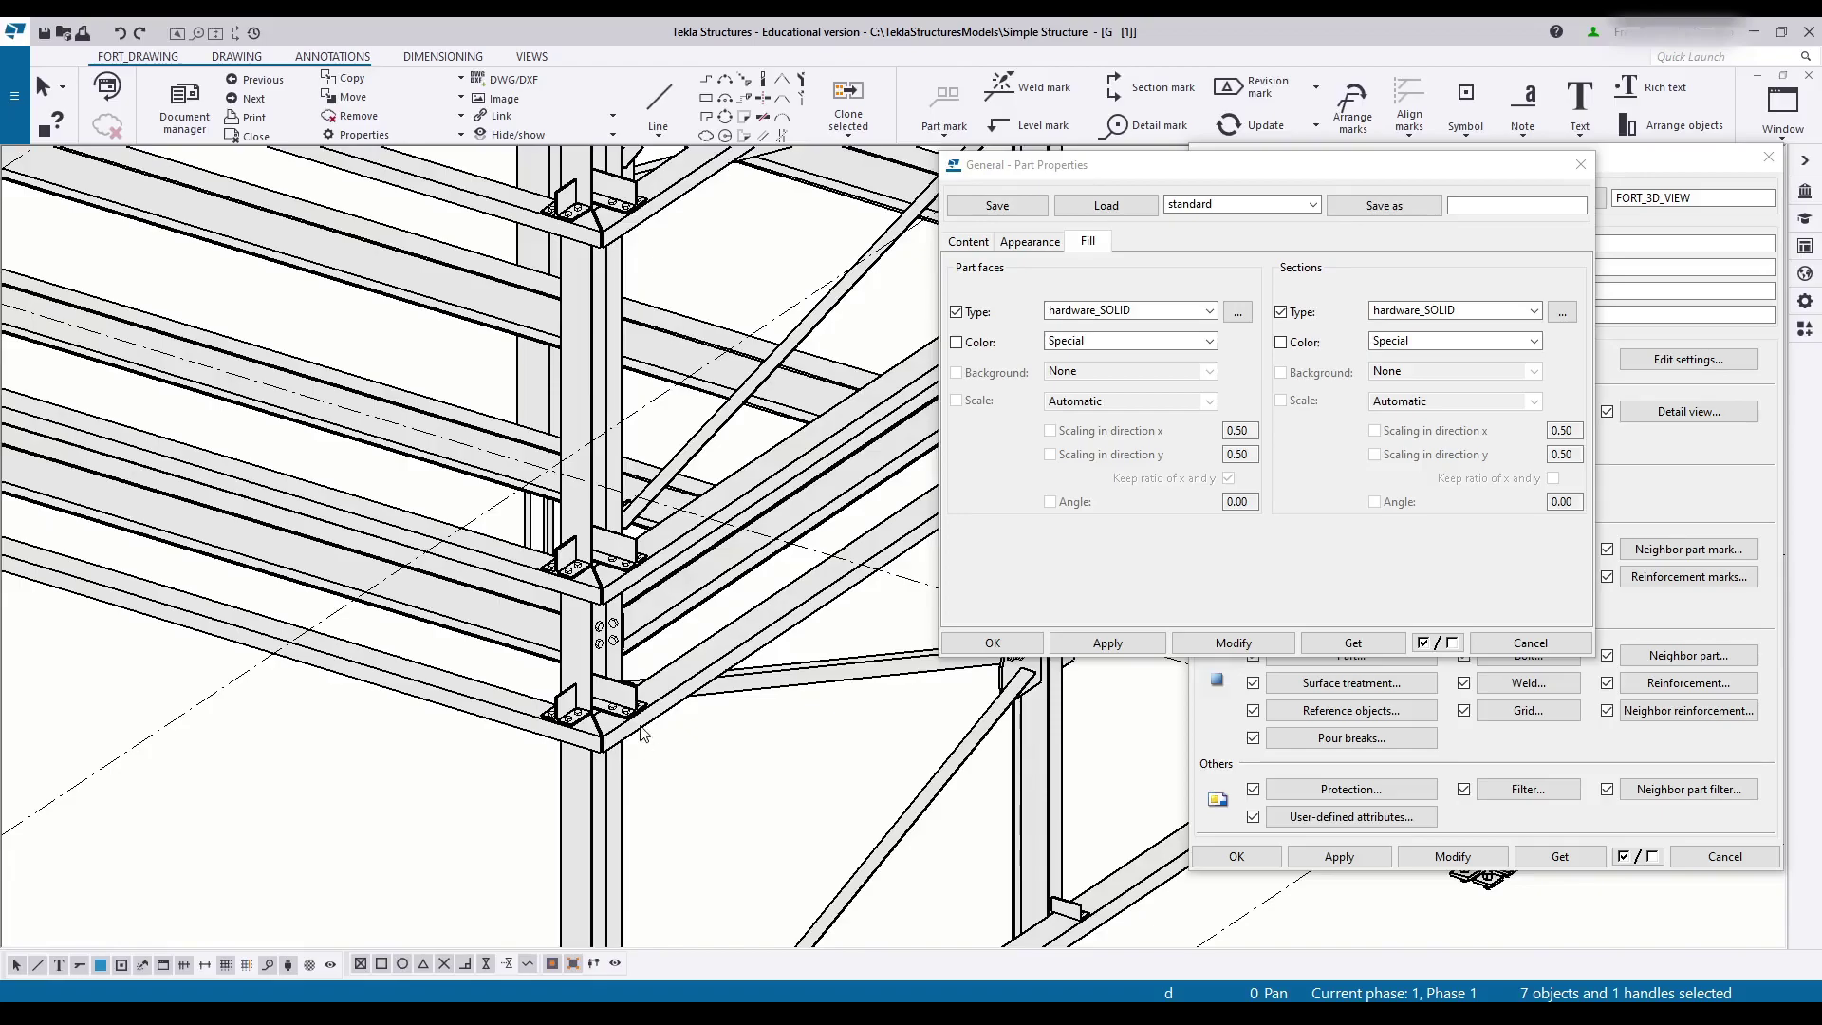
scroll(651, 646, down, 6)
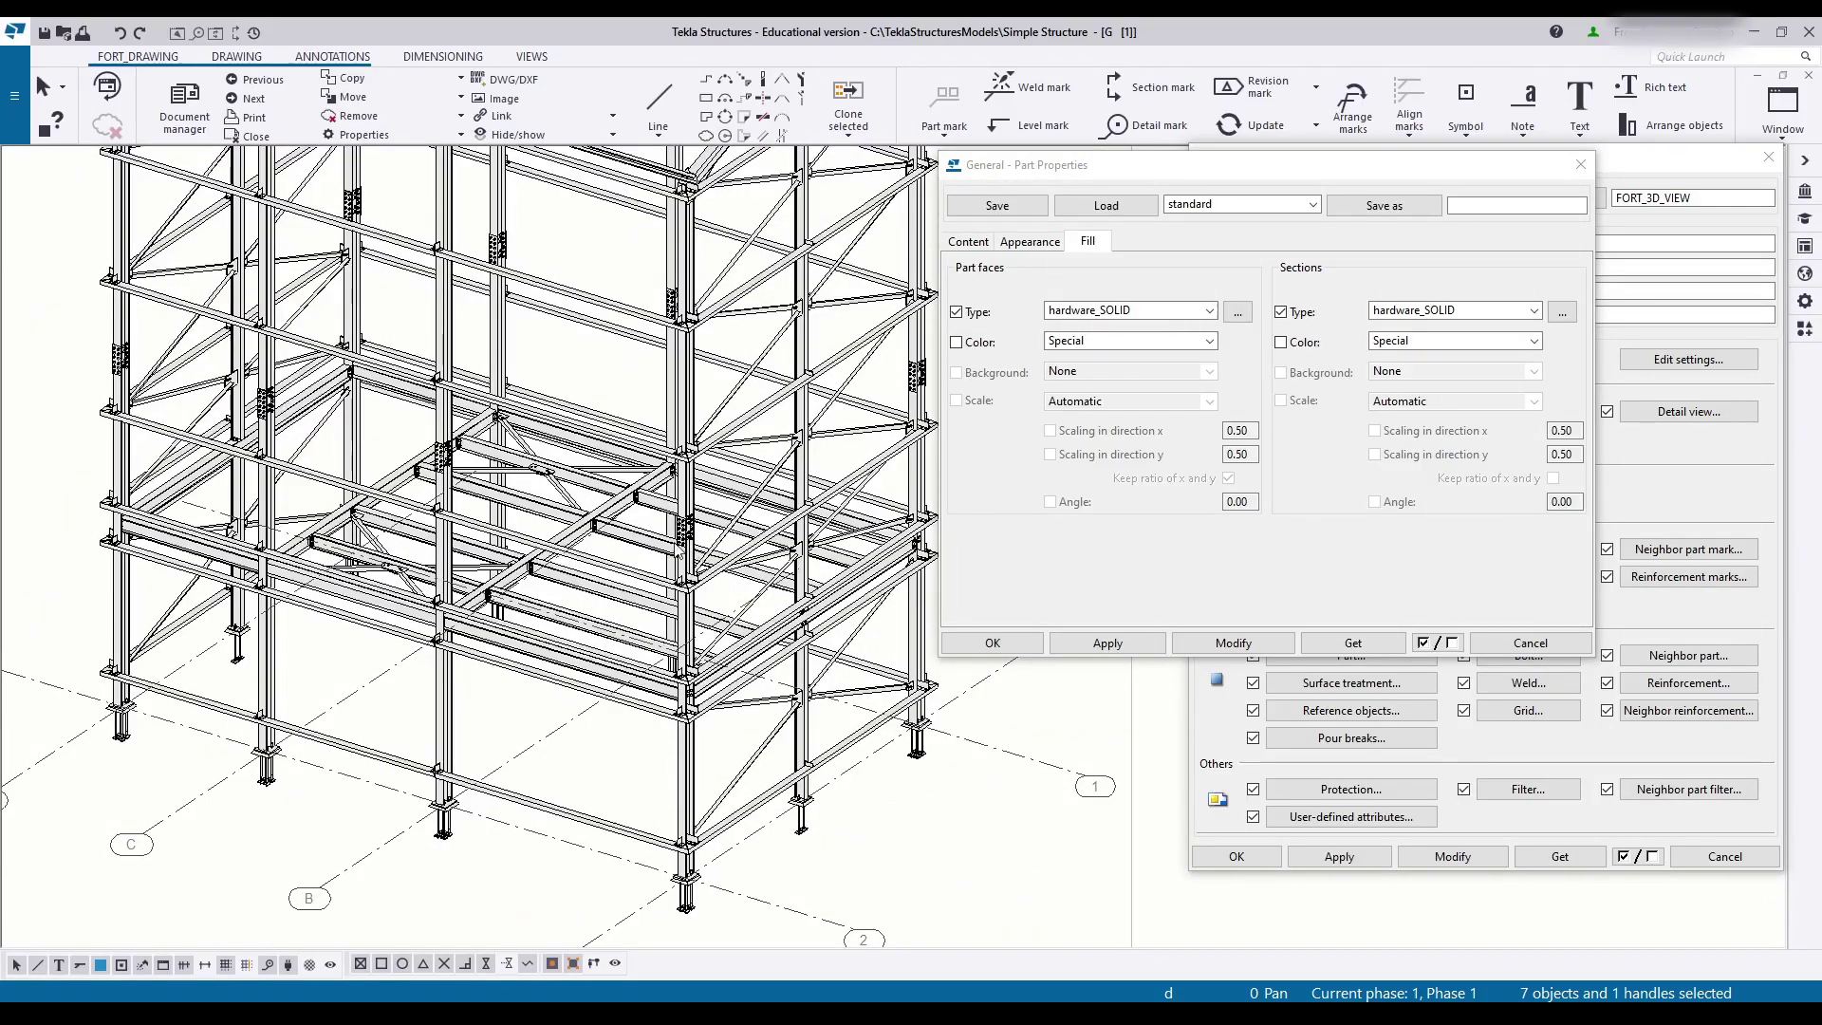
scroll(642, 429, down, 3)
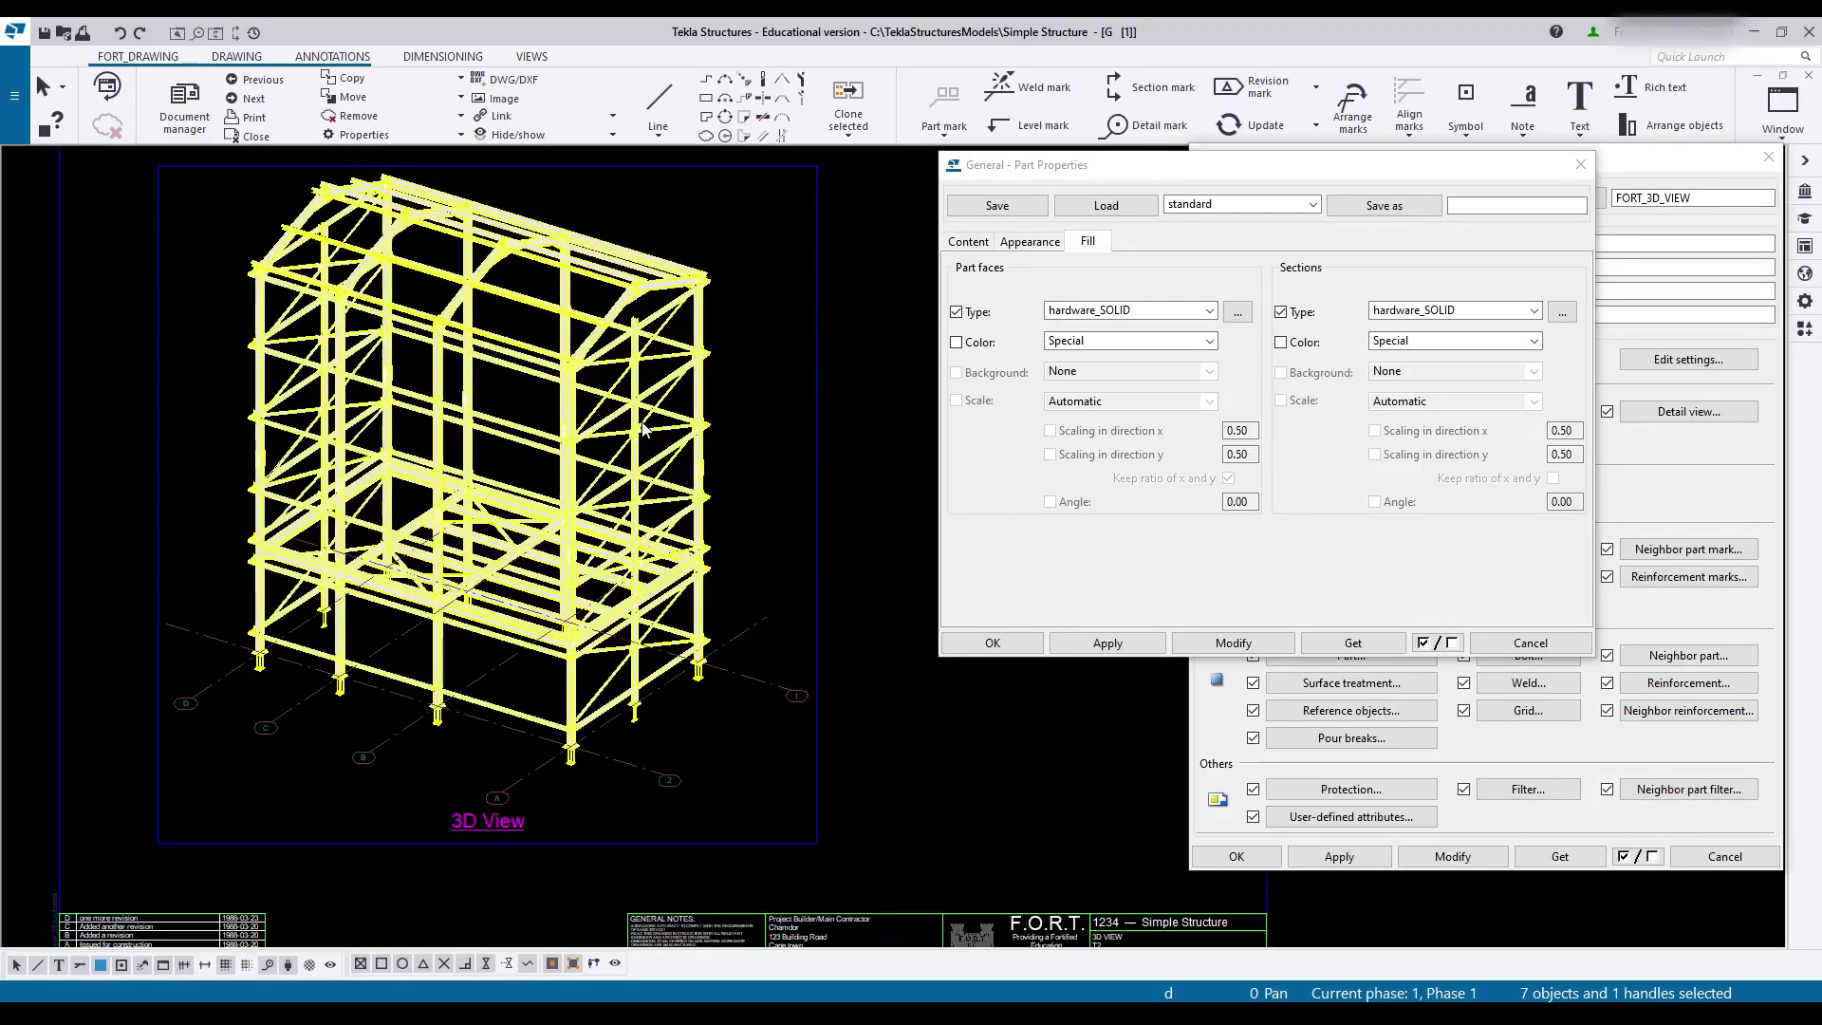
Step: Save the part properties as FORT_PART_SOLID
click(1512, 201)
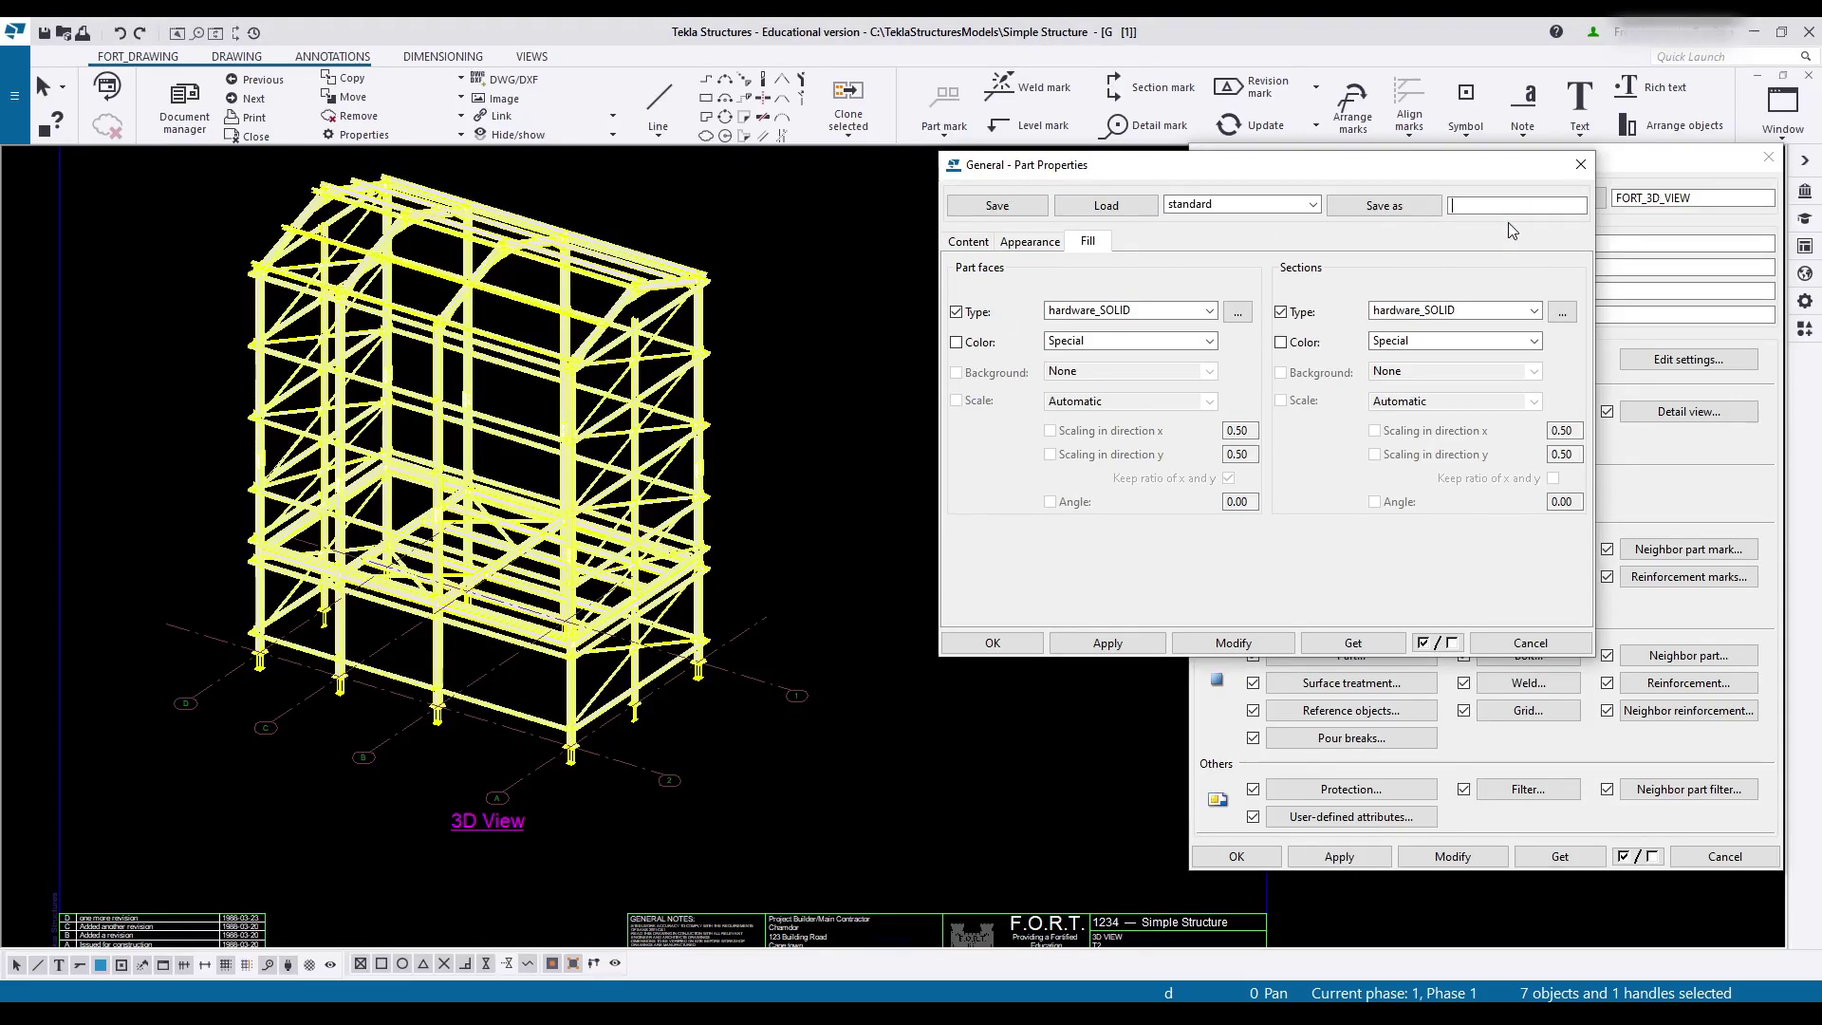
text(FORT_GA)
click(1387, 207)
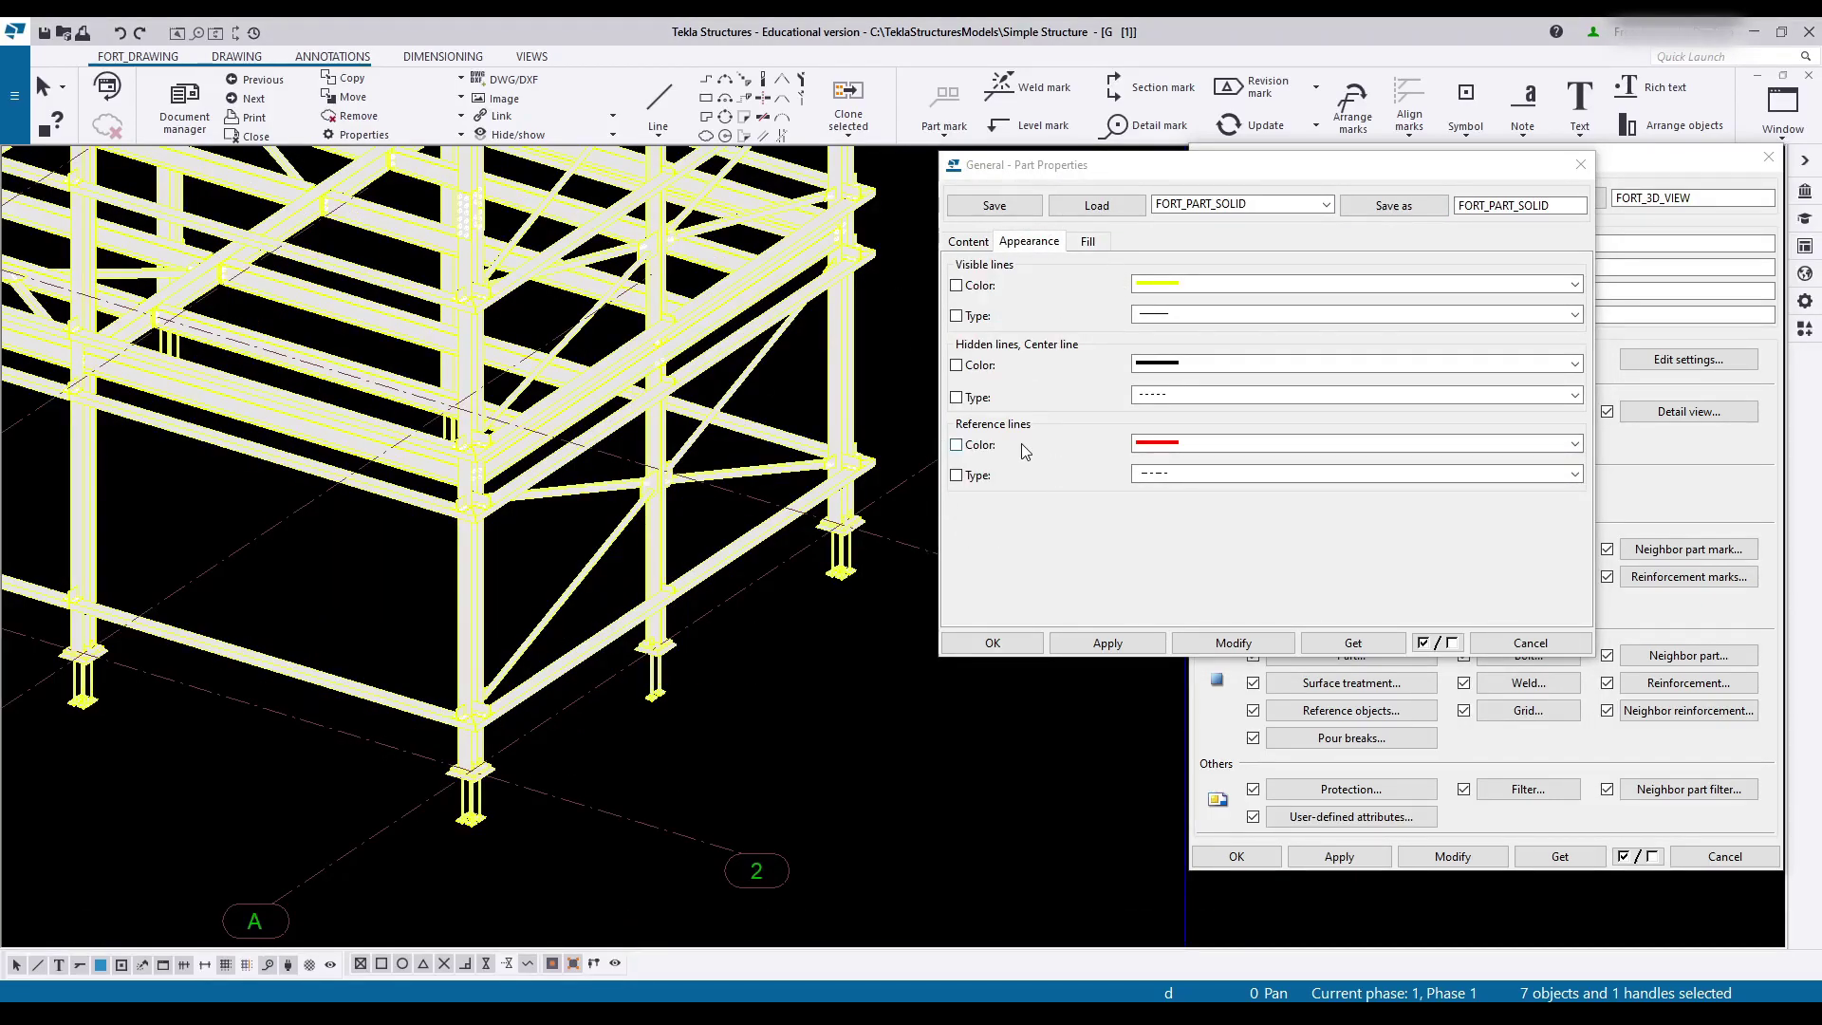
Step: Set the visible line color of the parts to the darker green and modify the drawing
click(1262, 286)
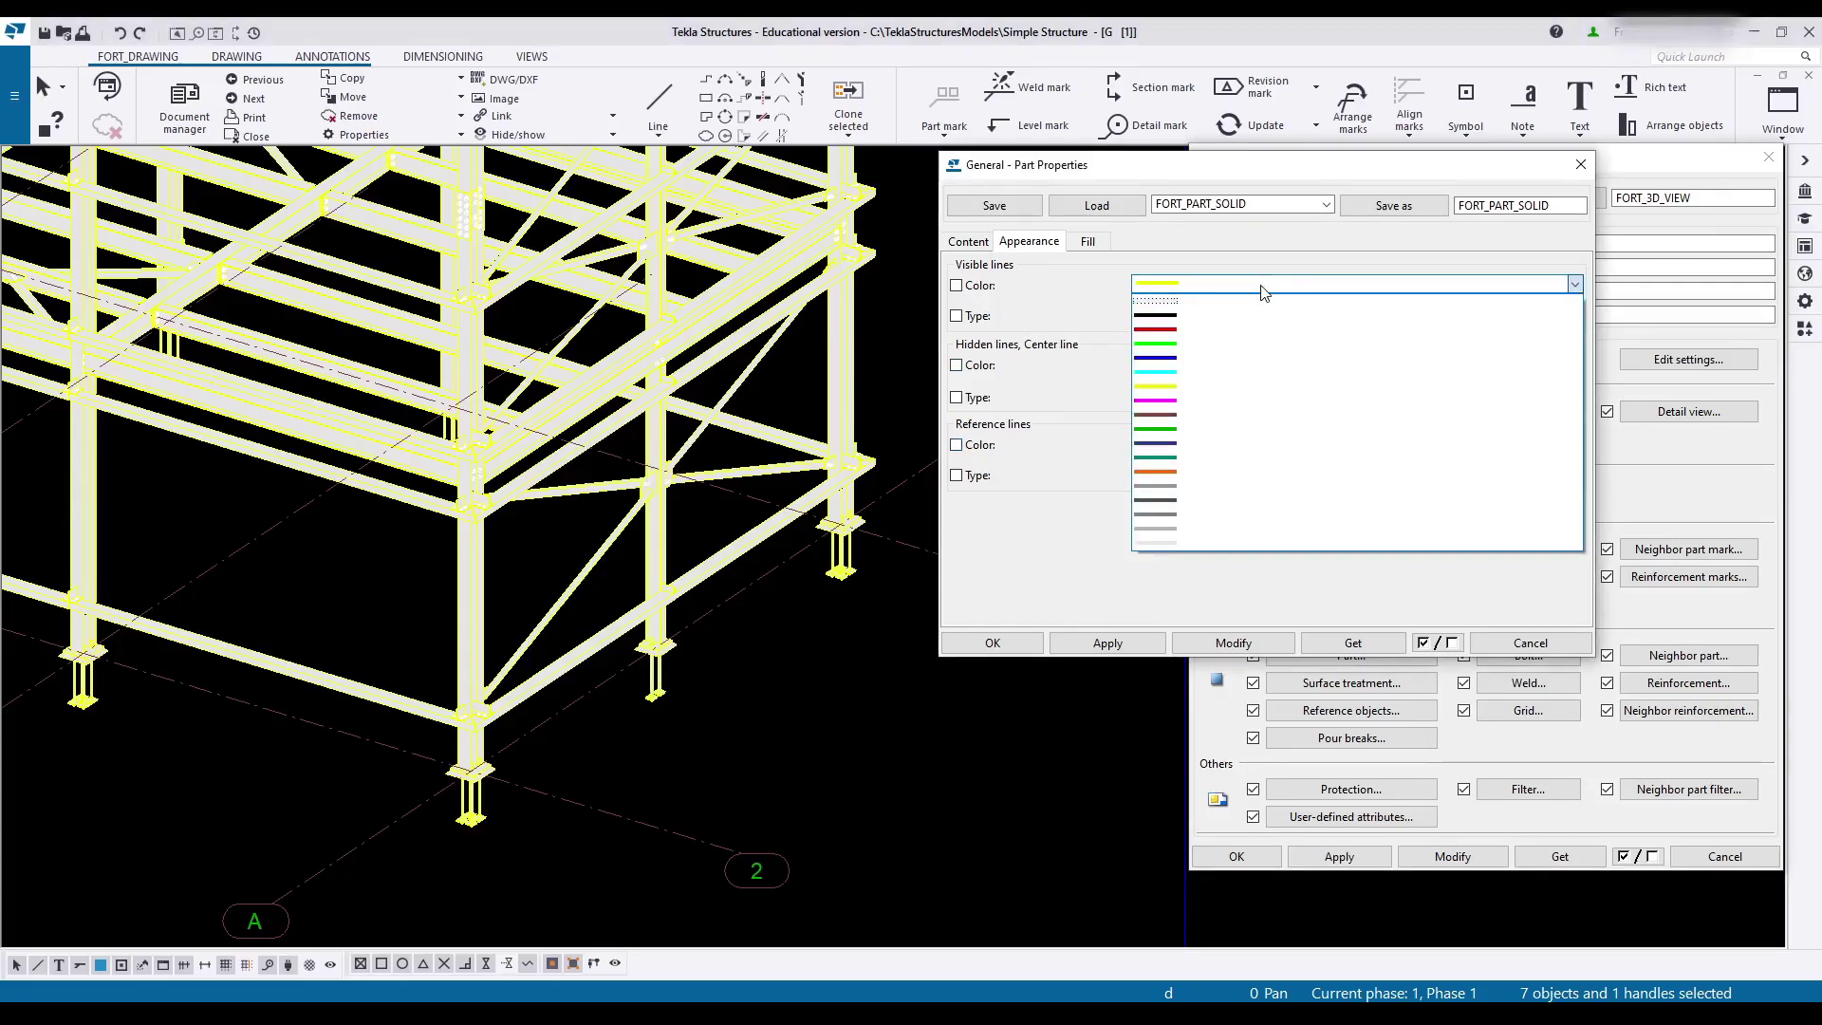
click(1192, 428)
click(1262, 636)
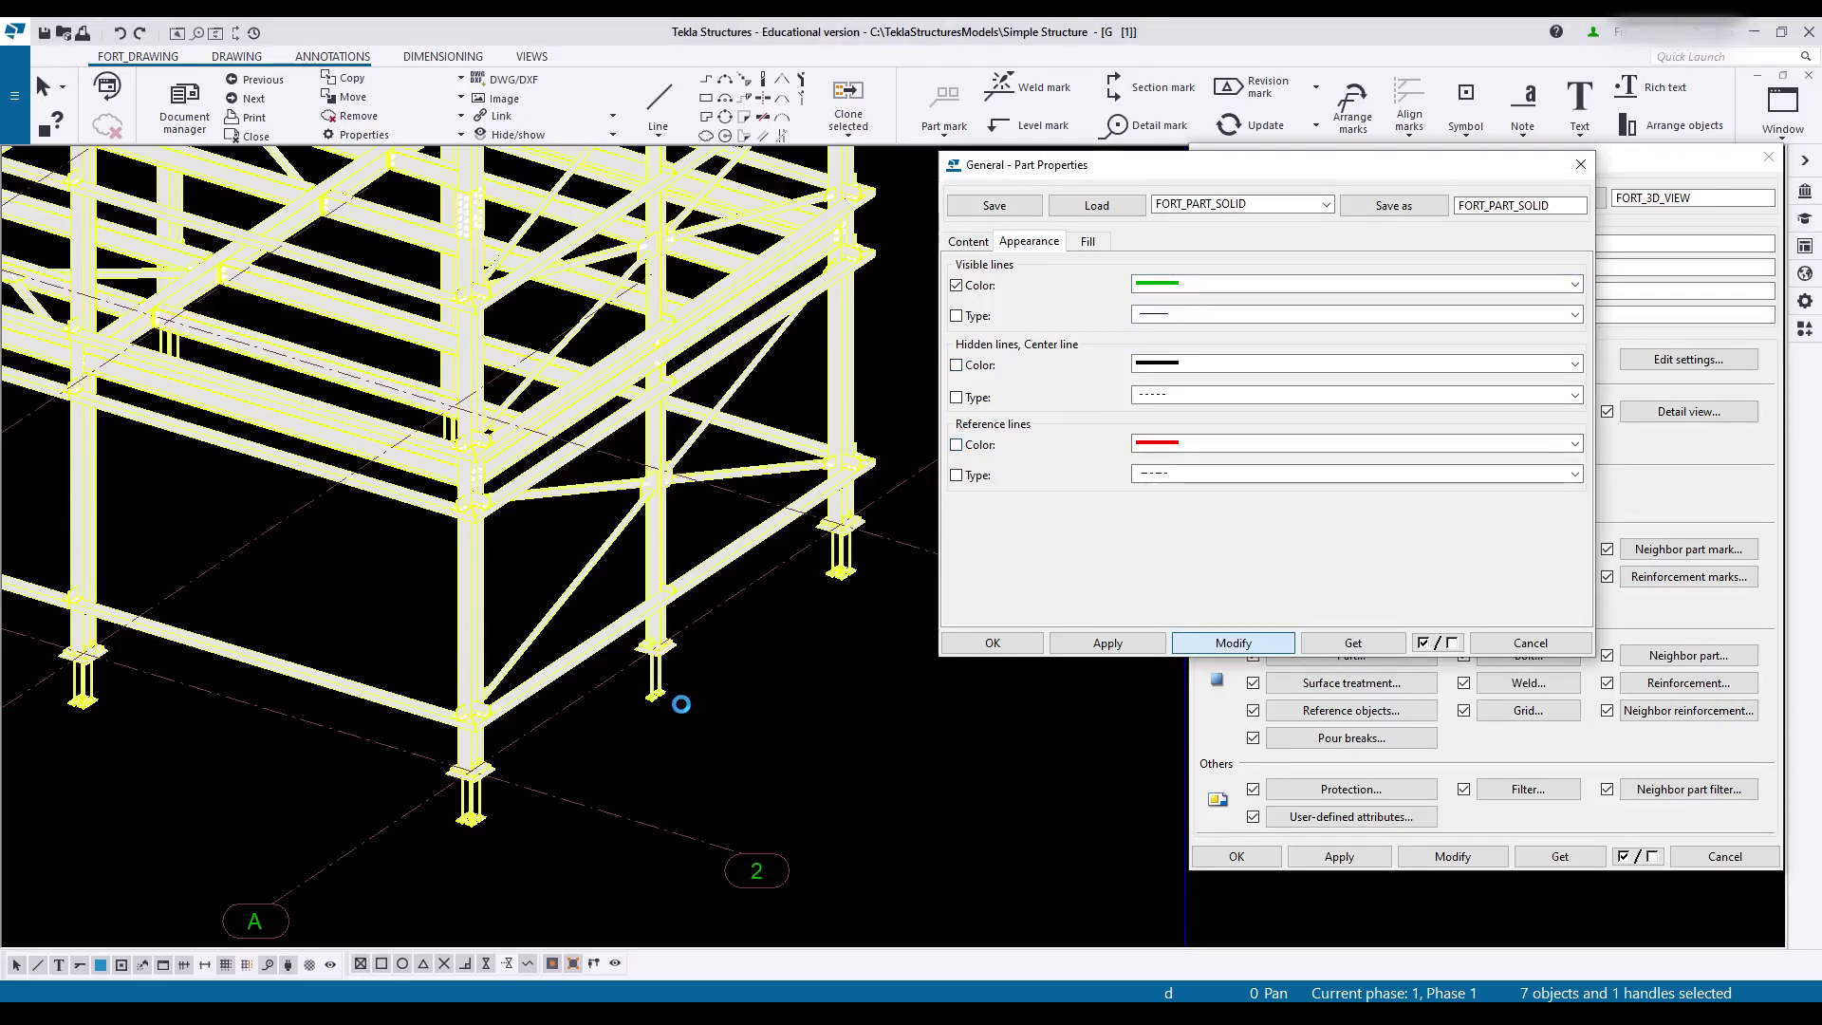
scroll(721, 698, down, 4)
middle_drag(608, 560, 653, 621)
scroll(570, 520, up, 5)
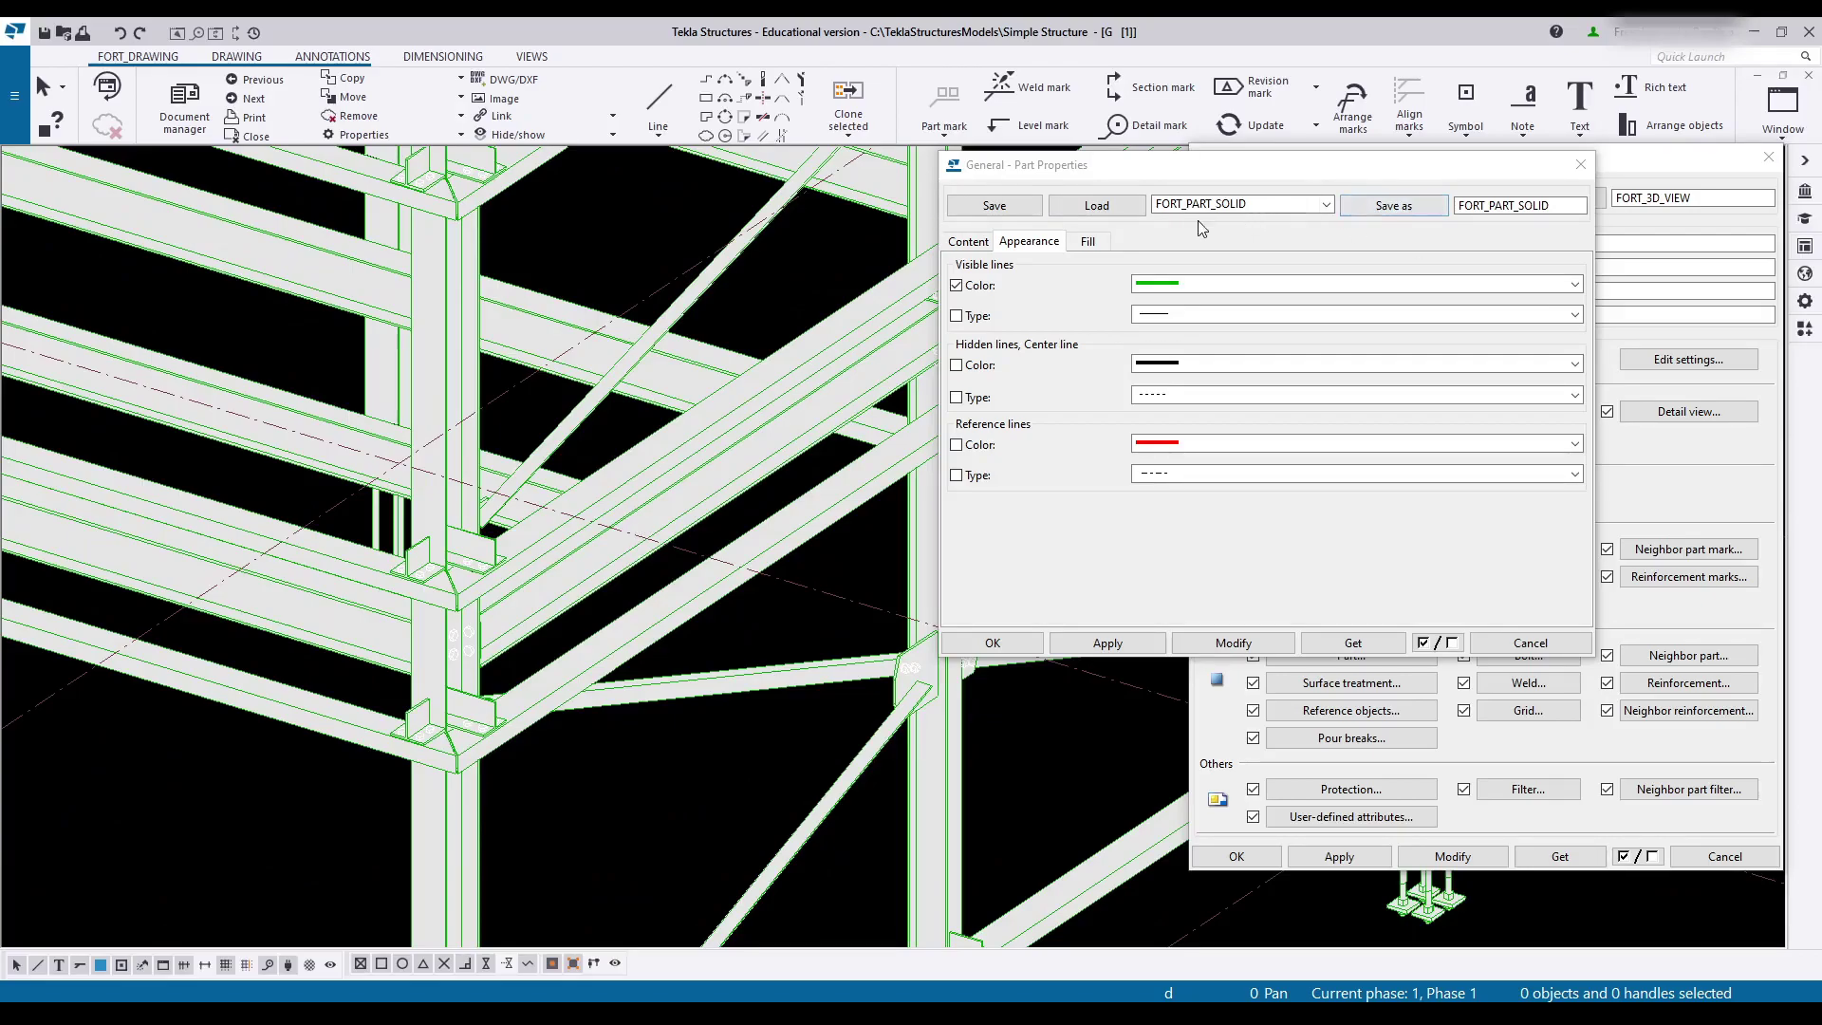
Step: Try displaying the hidden lines and own hidden lines of the parts in the drawing
click(961, 244)
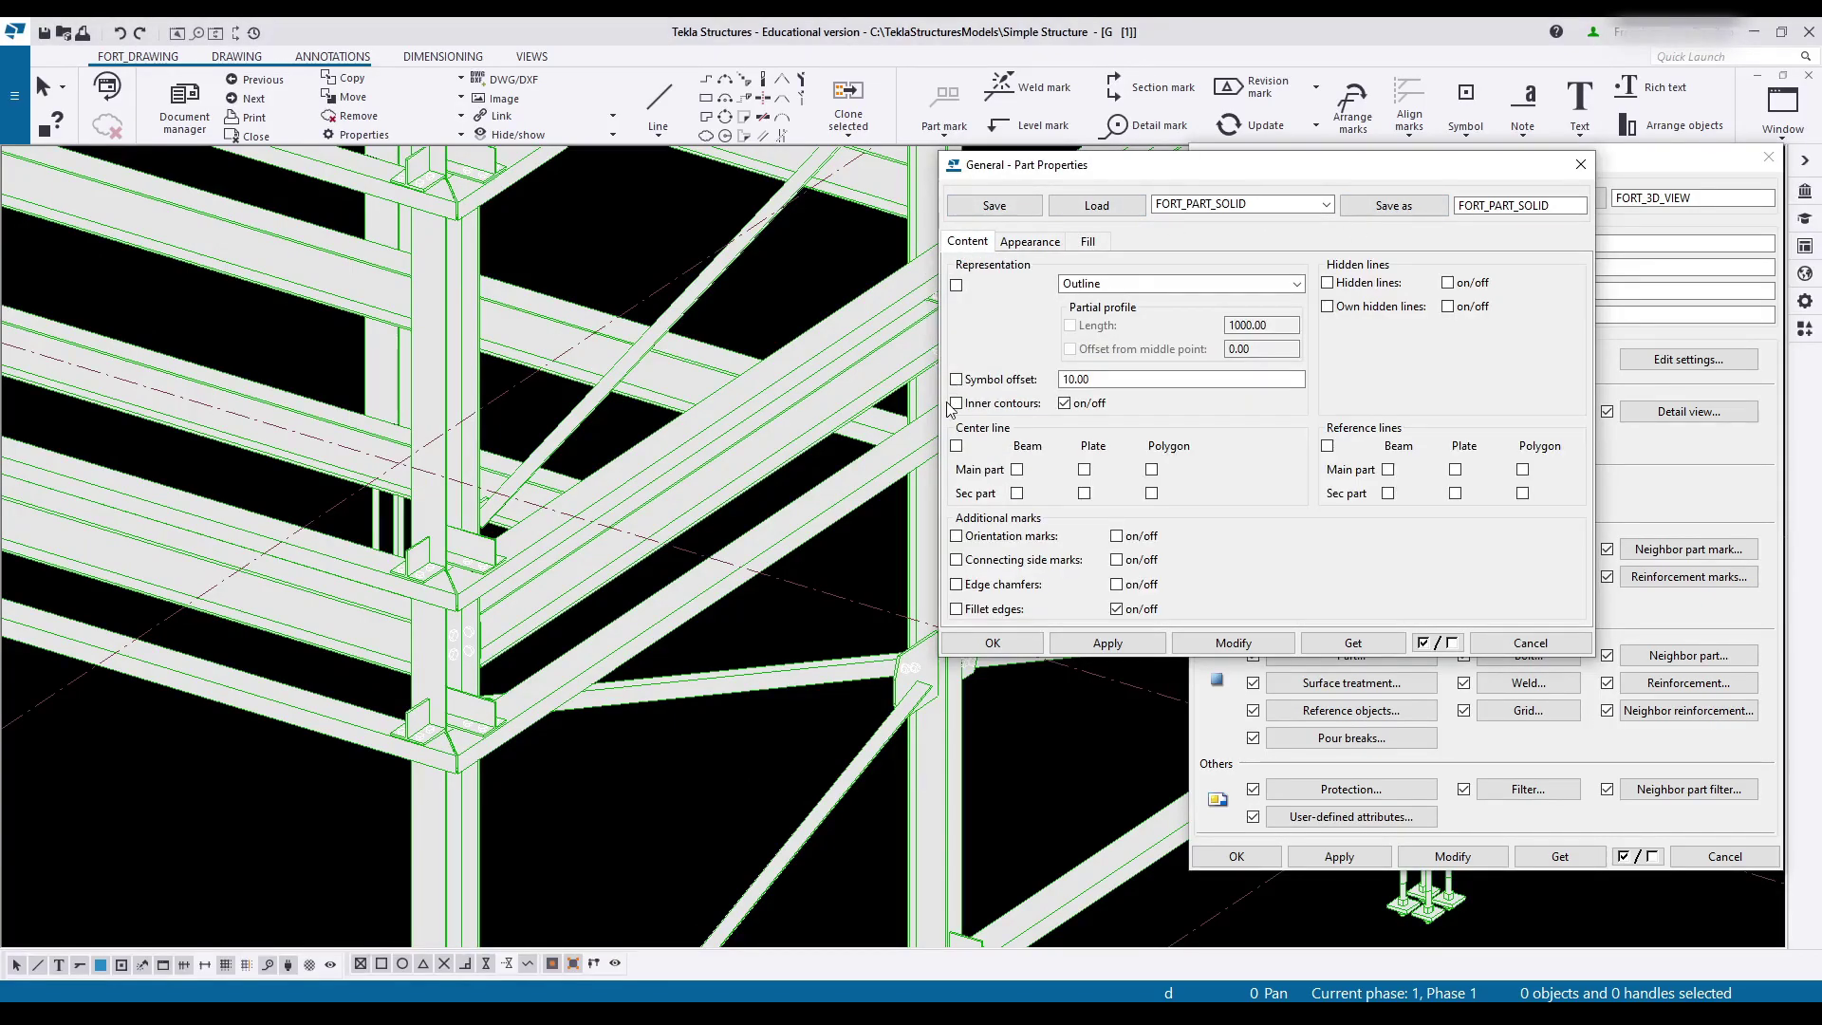
scroll(420, 655, up, 3)
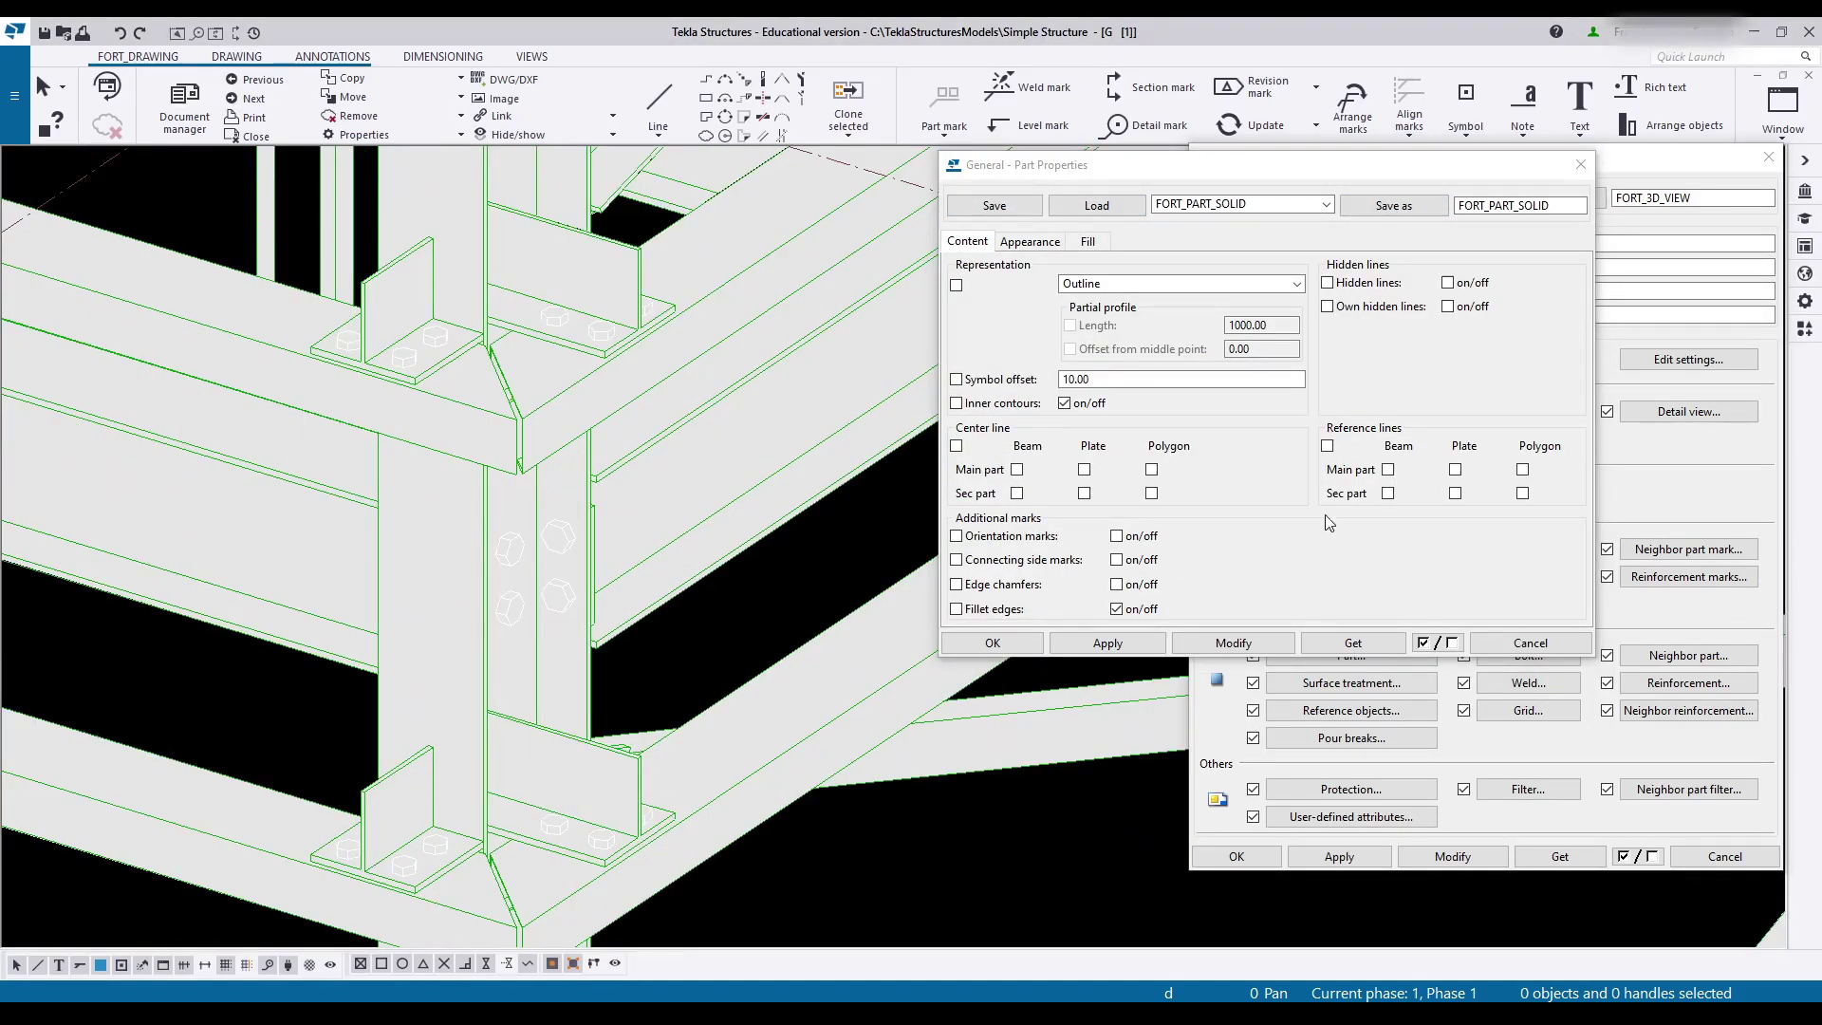
click(1452, 284)
click(1461, 308)
click(1234, 644)
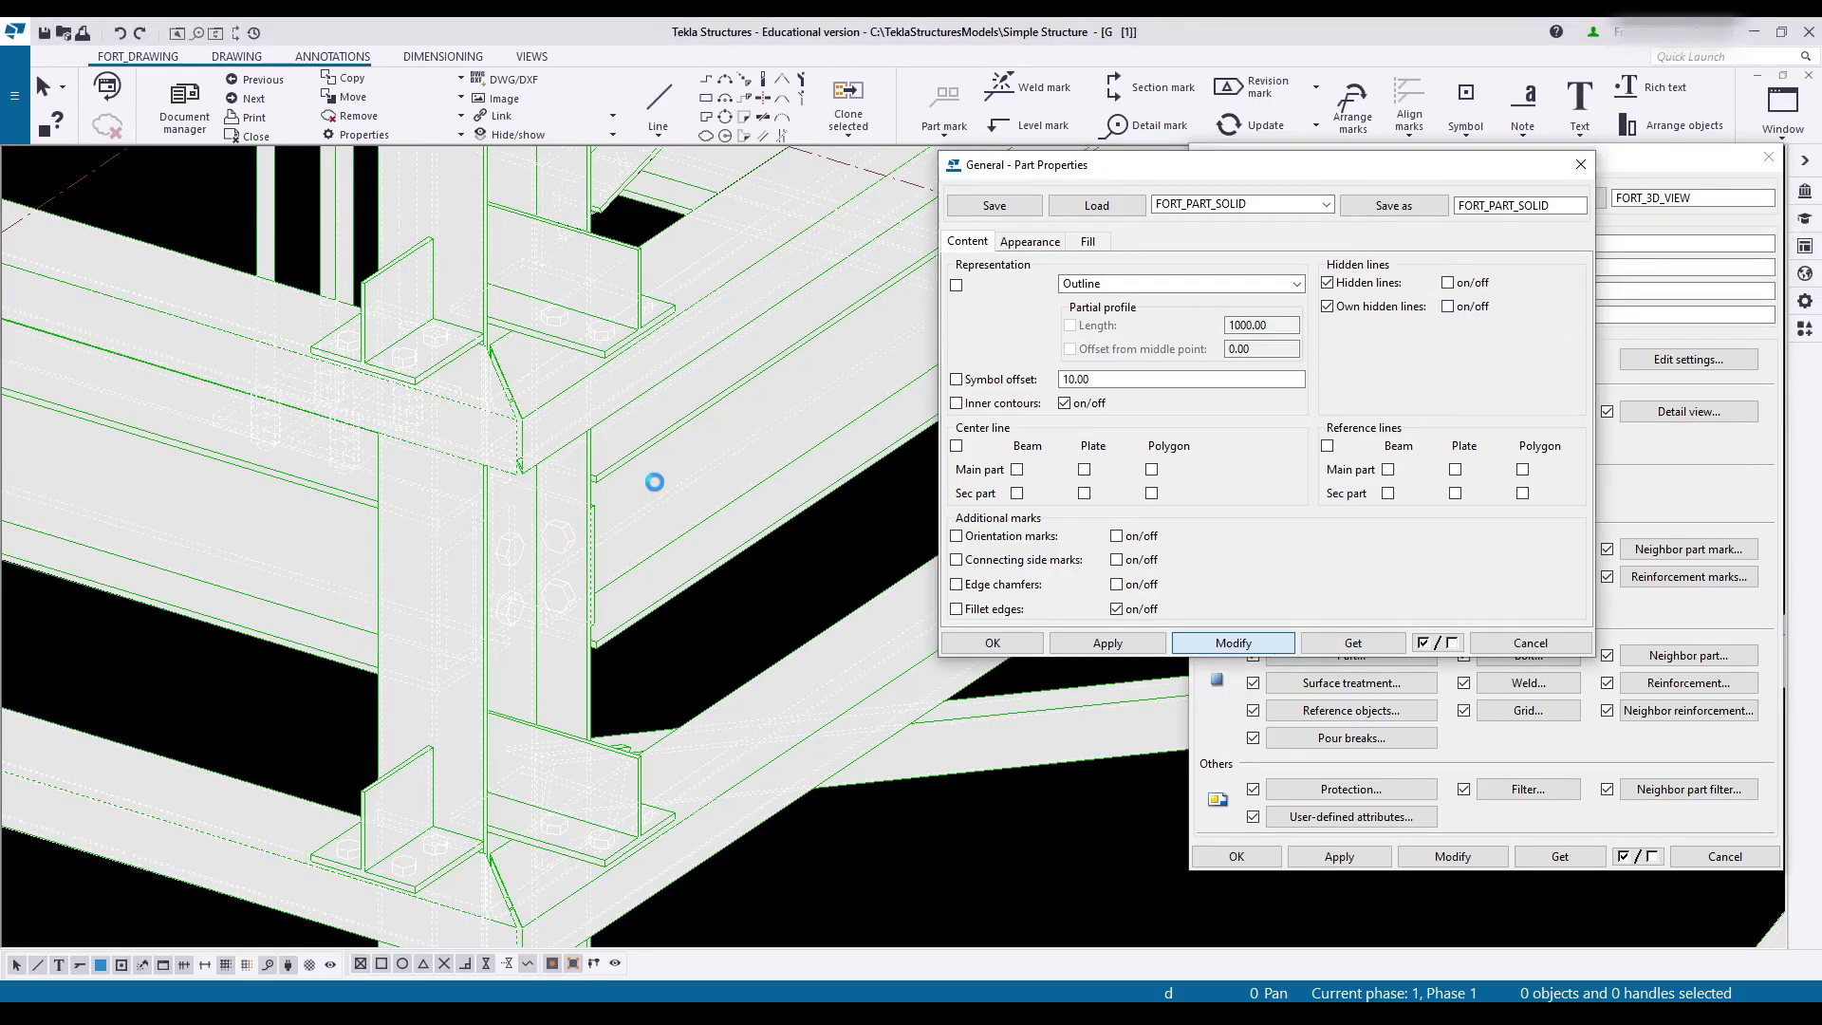
scroll(691, 432, down, 3)
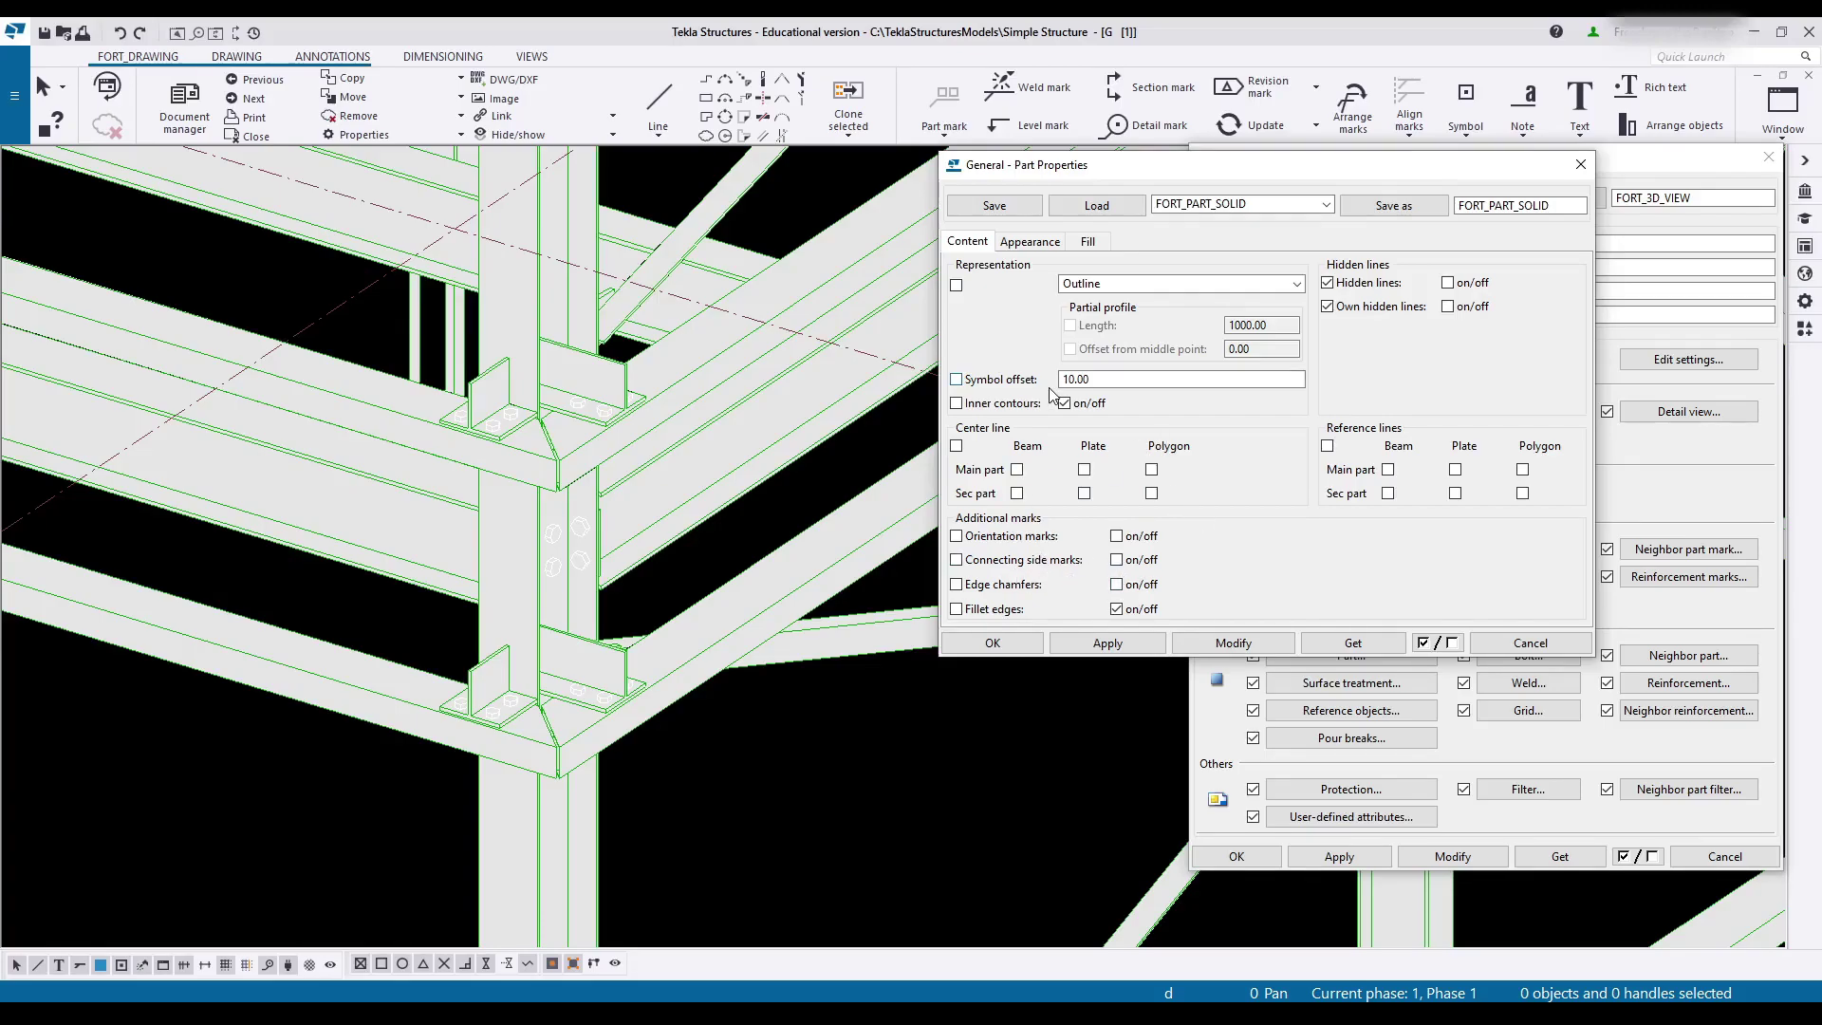
Step: Accept the FORT_PART_SOLID part properties and check the whole 3D view on the sheet
click(978, 644)
scroll(962, 669, down, 10)
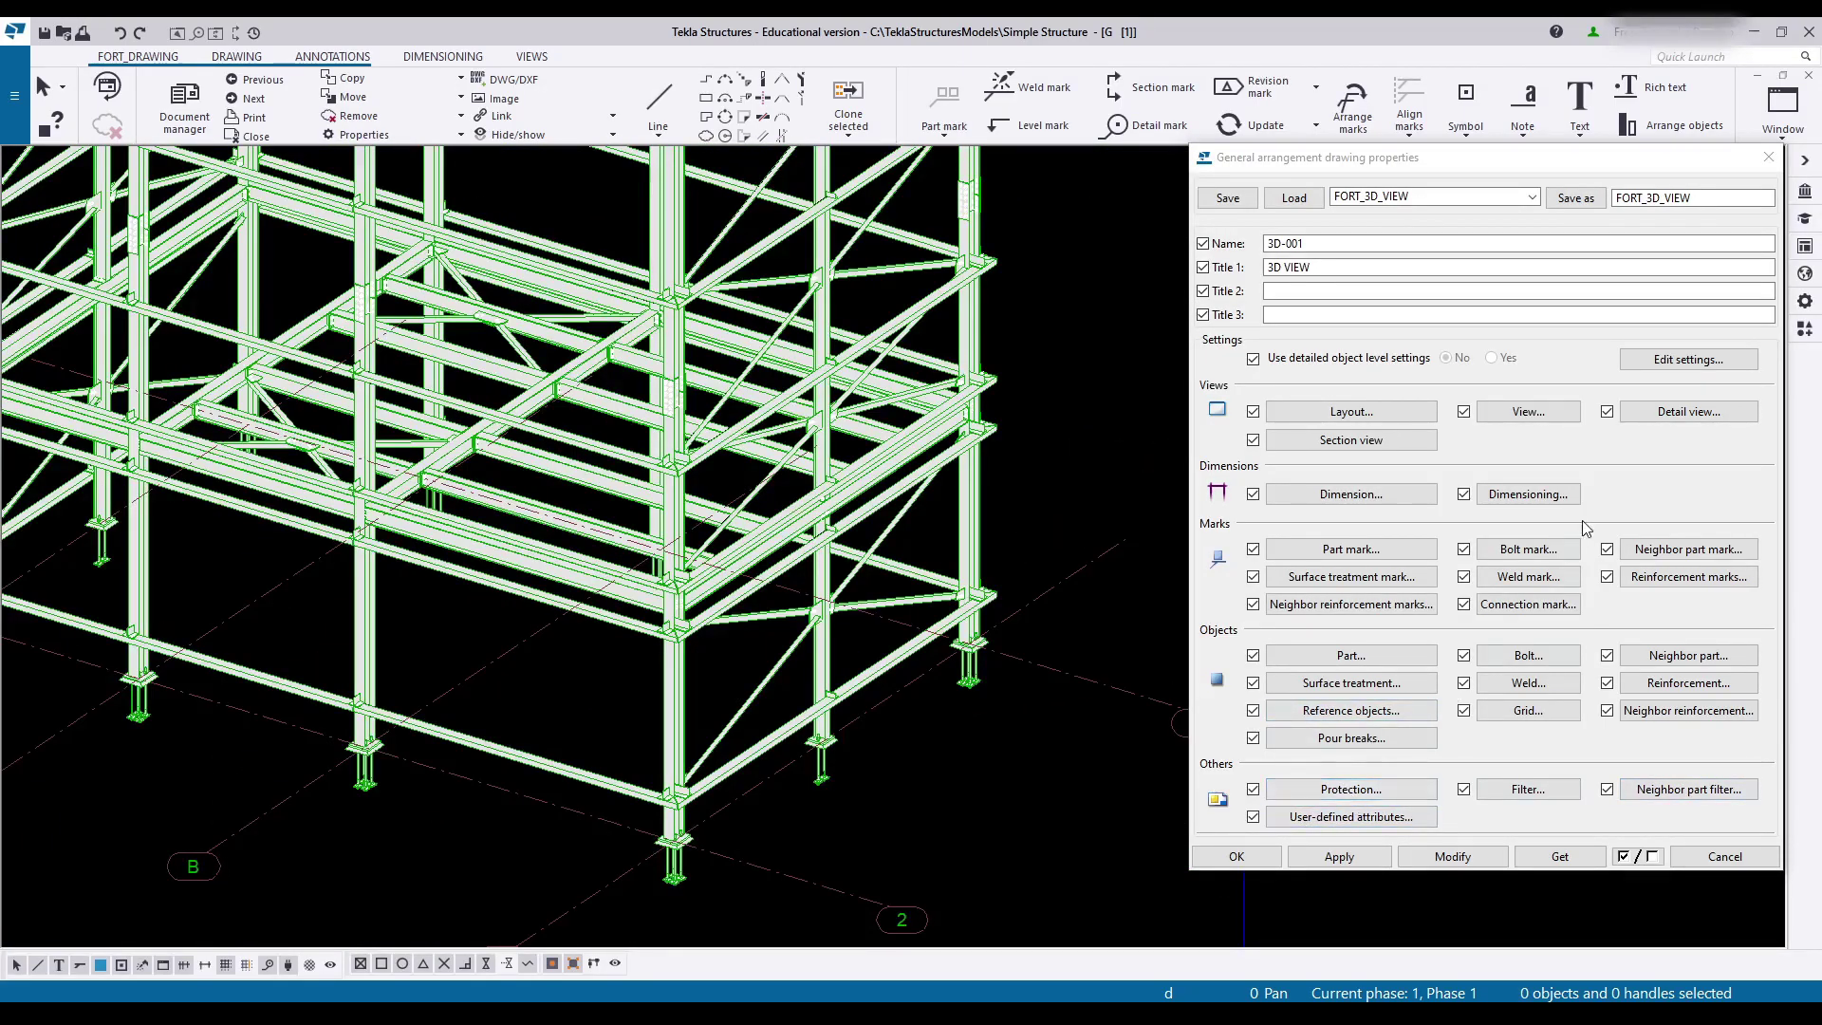
scroll(857, 541, down, 6)
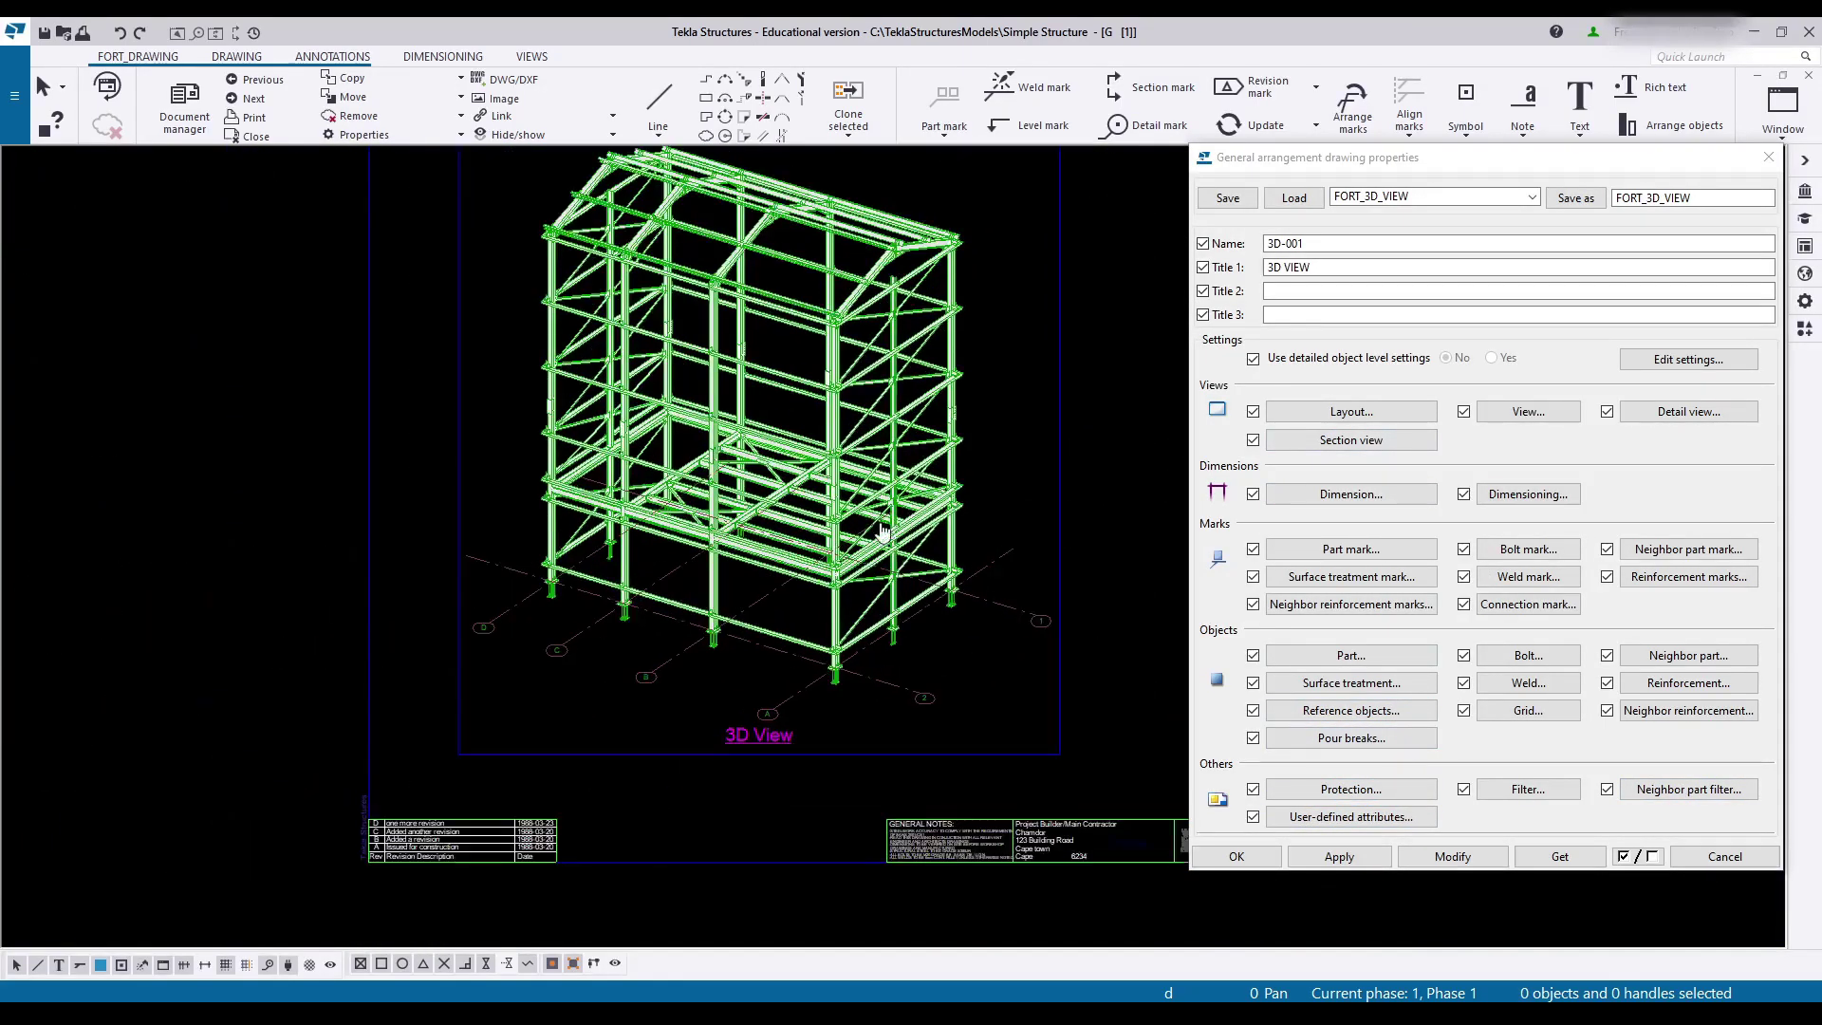